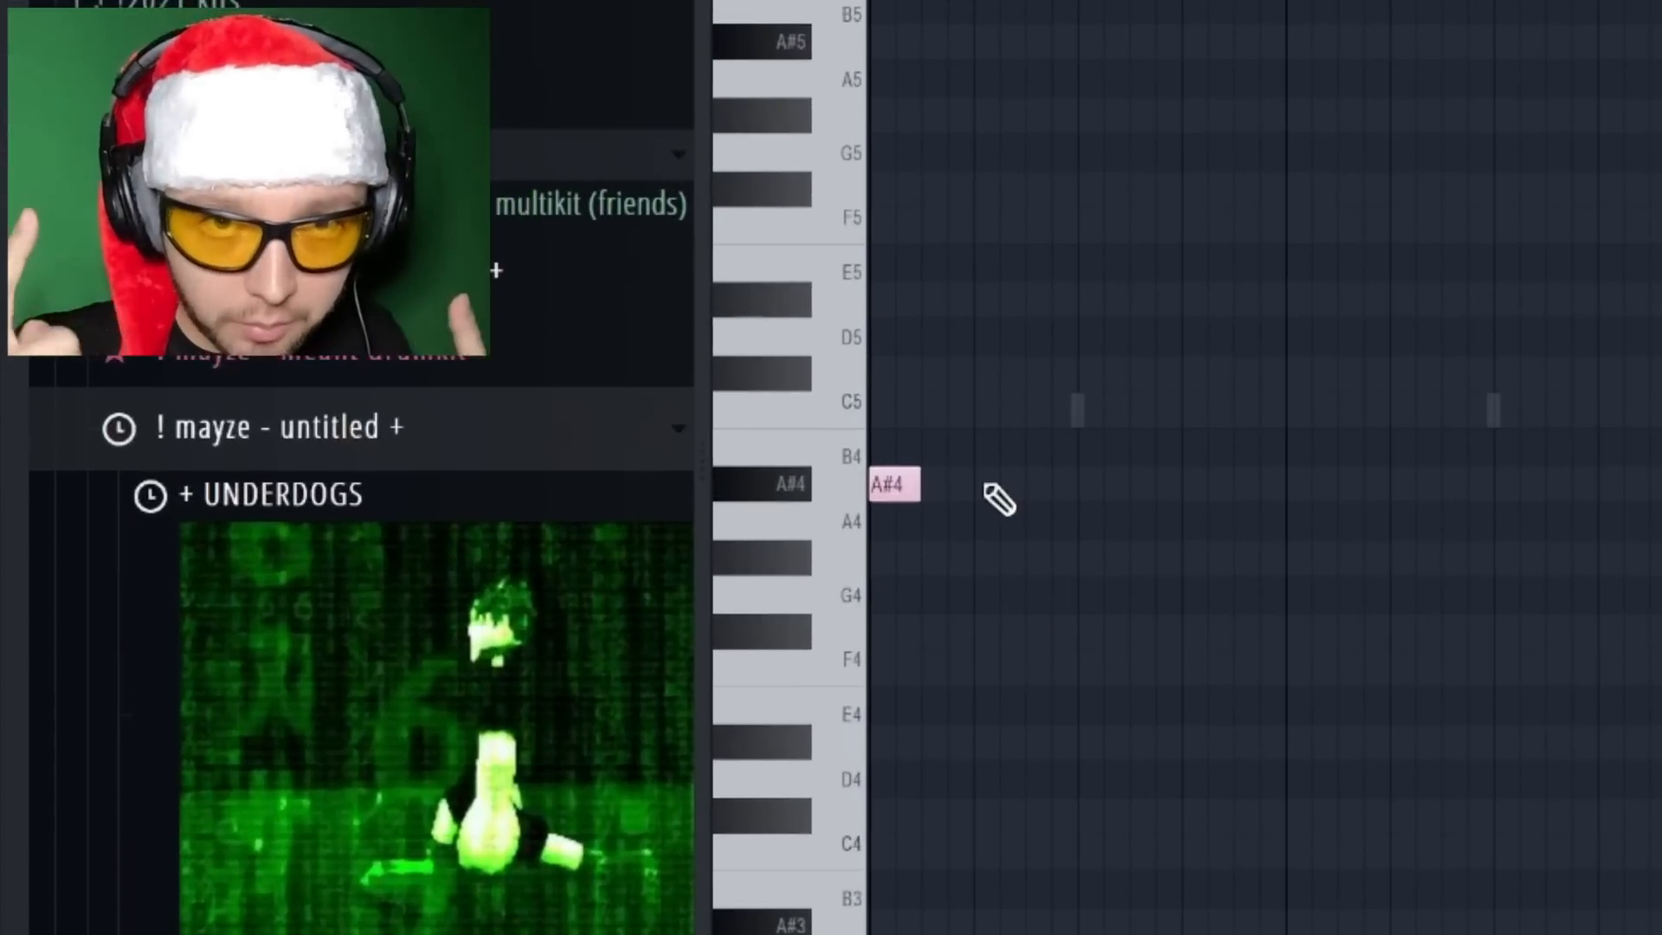
Count up chromatically from A#4 to F#5 at bar 1, keep only the F#5 and stretch it to three quarters of a bar
left_click(896, 474)
left_click(873, 447)
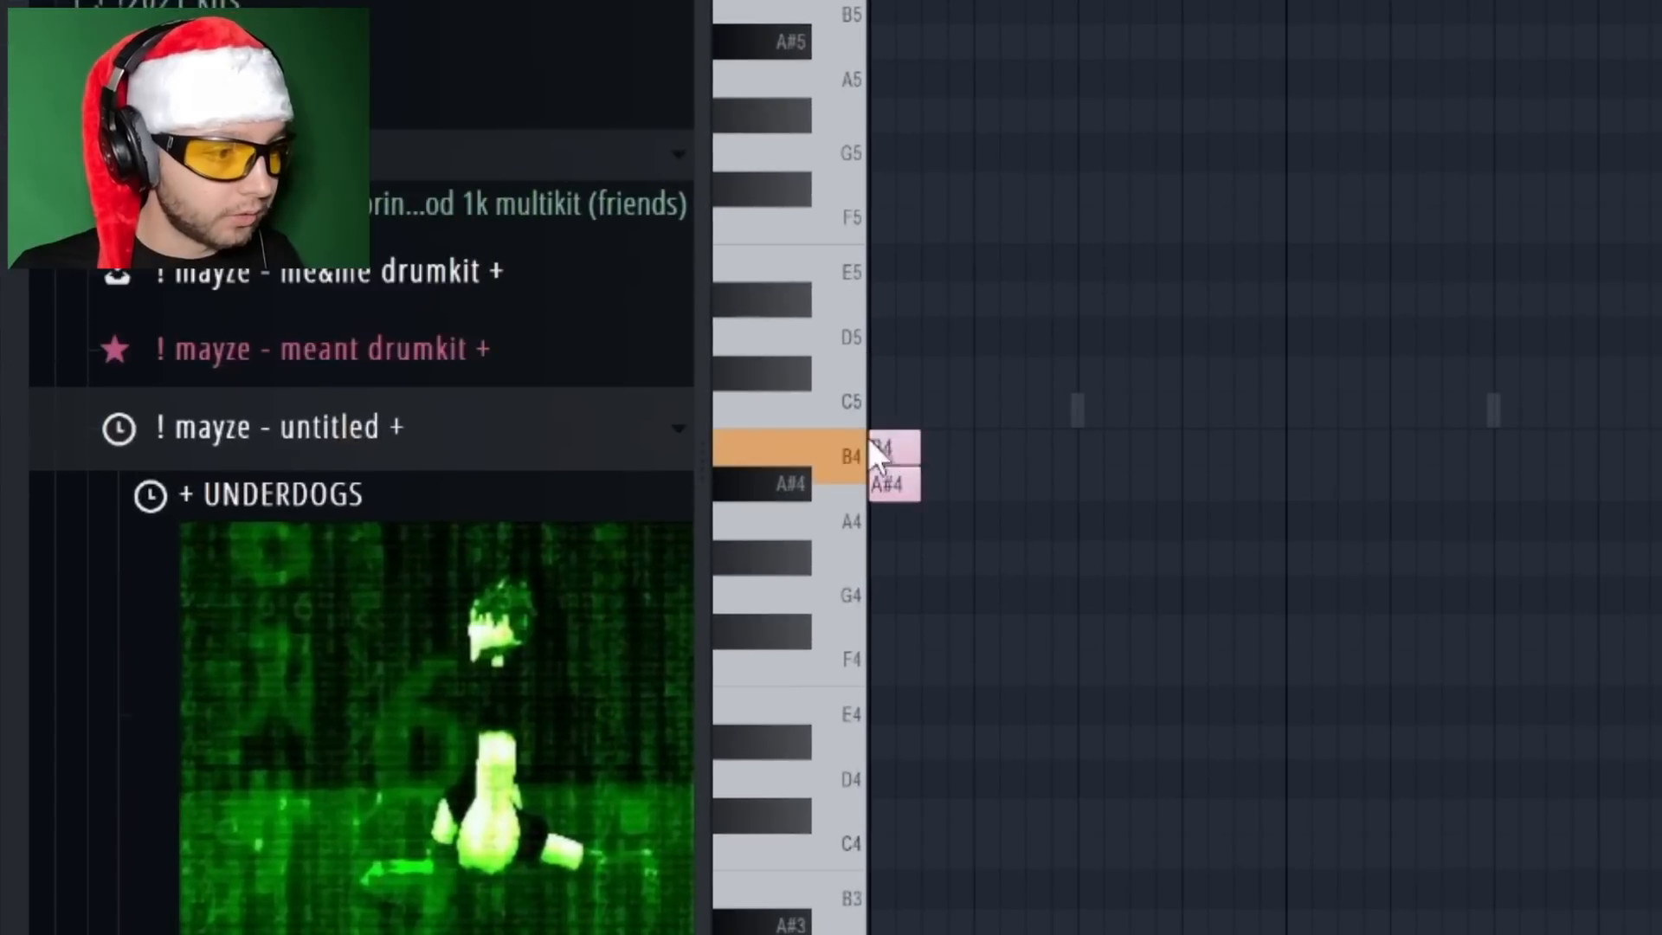
left_click(891, 328)
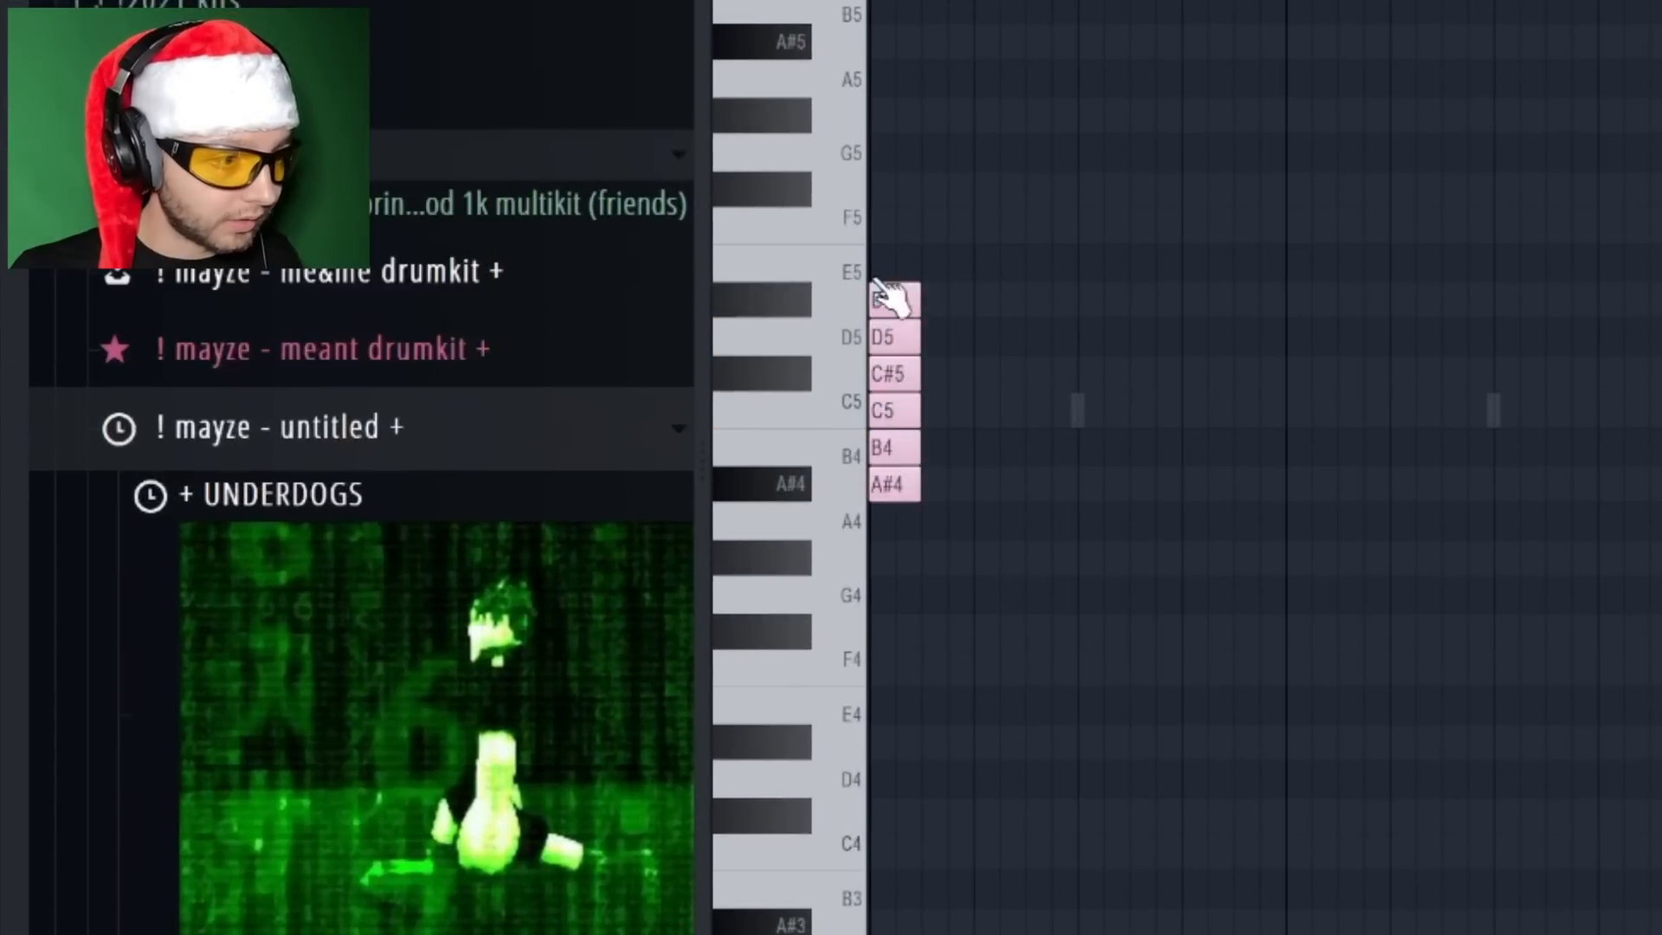
left_click(896, 262)
left_click(900, 225)
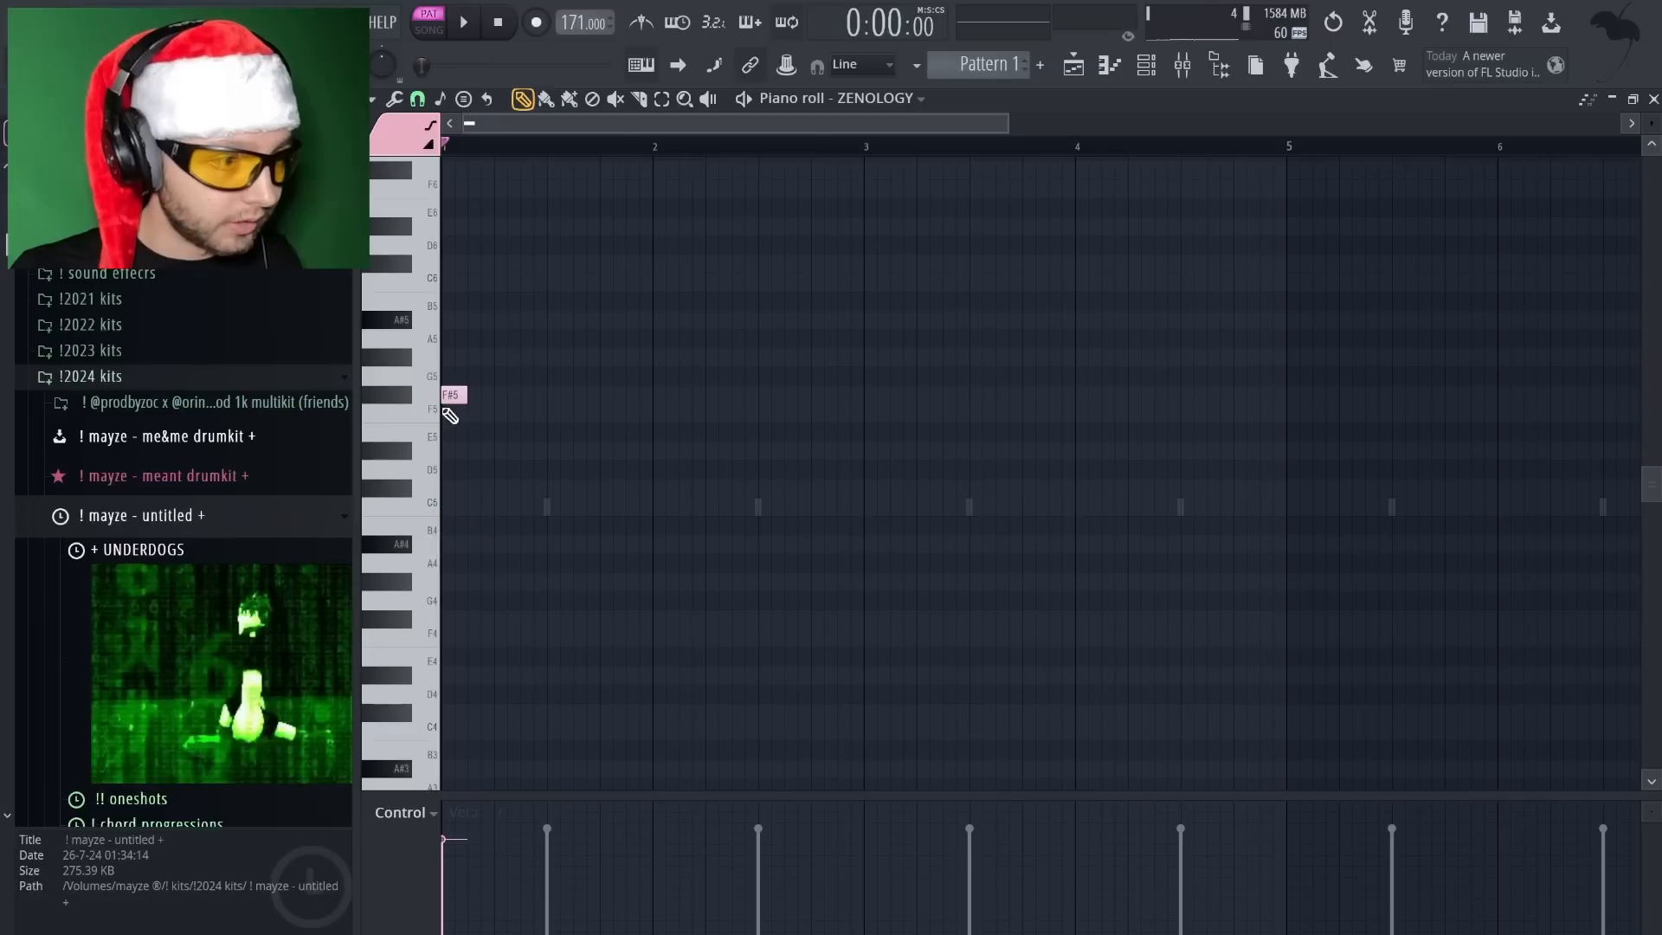
left_click_drag(905, 195, 1032, 187)
left_click_drag(1276, 173, 988, 250)
left_click_drag(816, 541, 1186, 463)
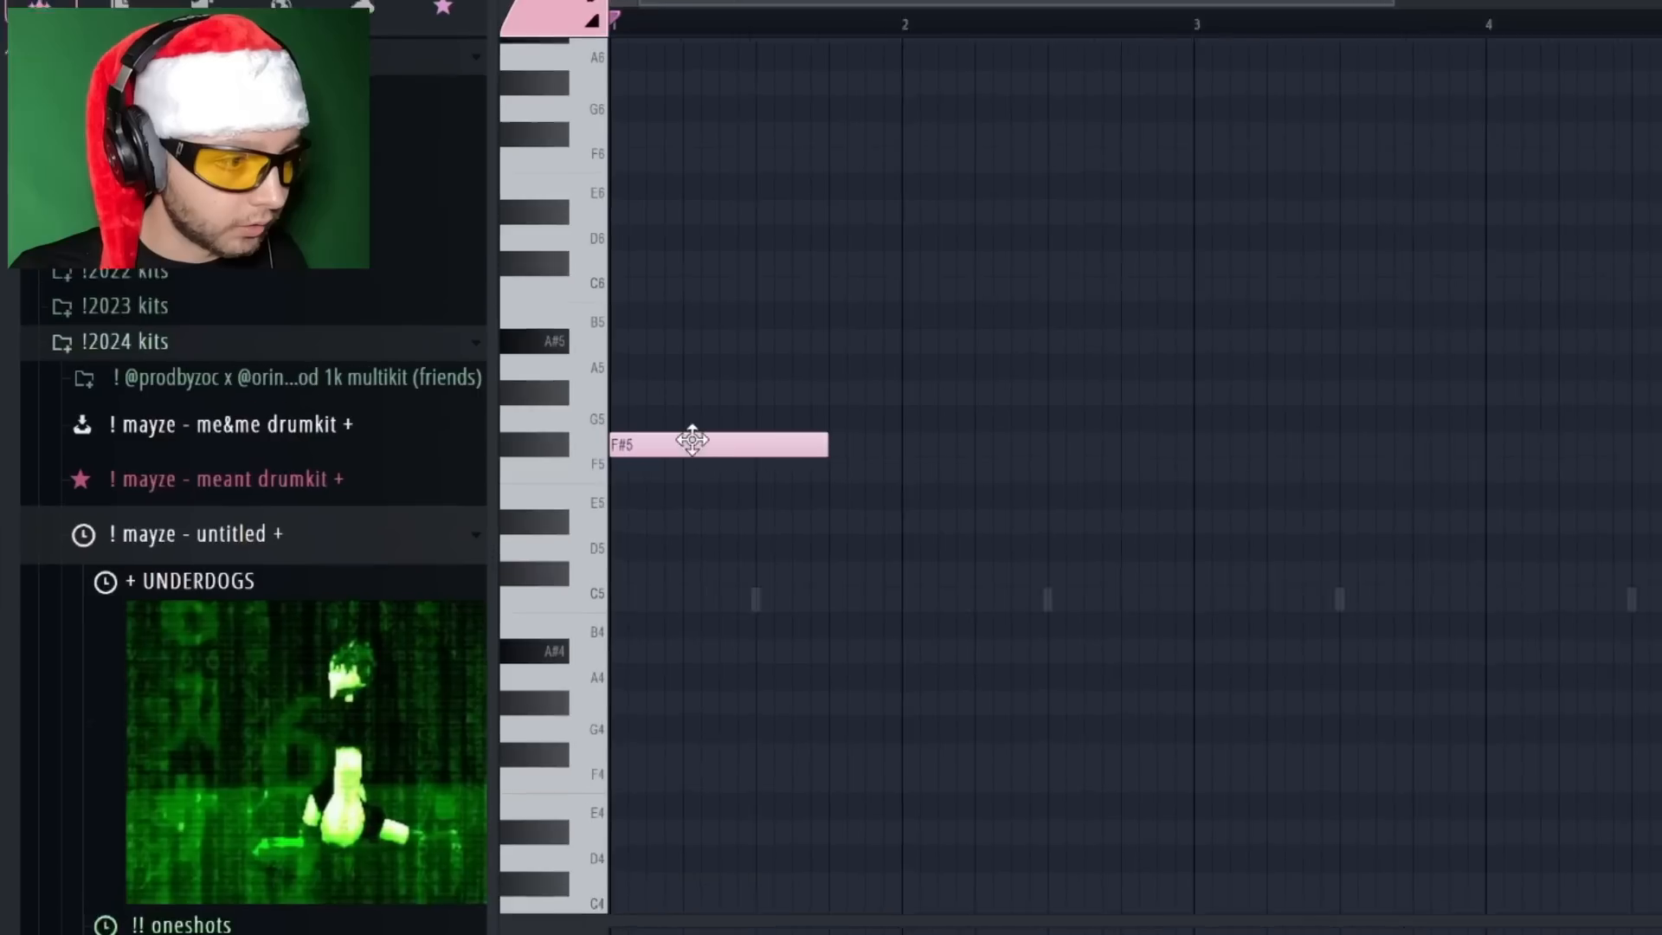
Stack A#5, C#6 and F6 above the F#5 at bar 1, all with the same length
left_click(491, 432)
left_click_drag(666, 376, 629, 330)
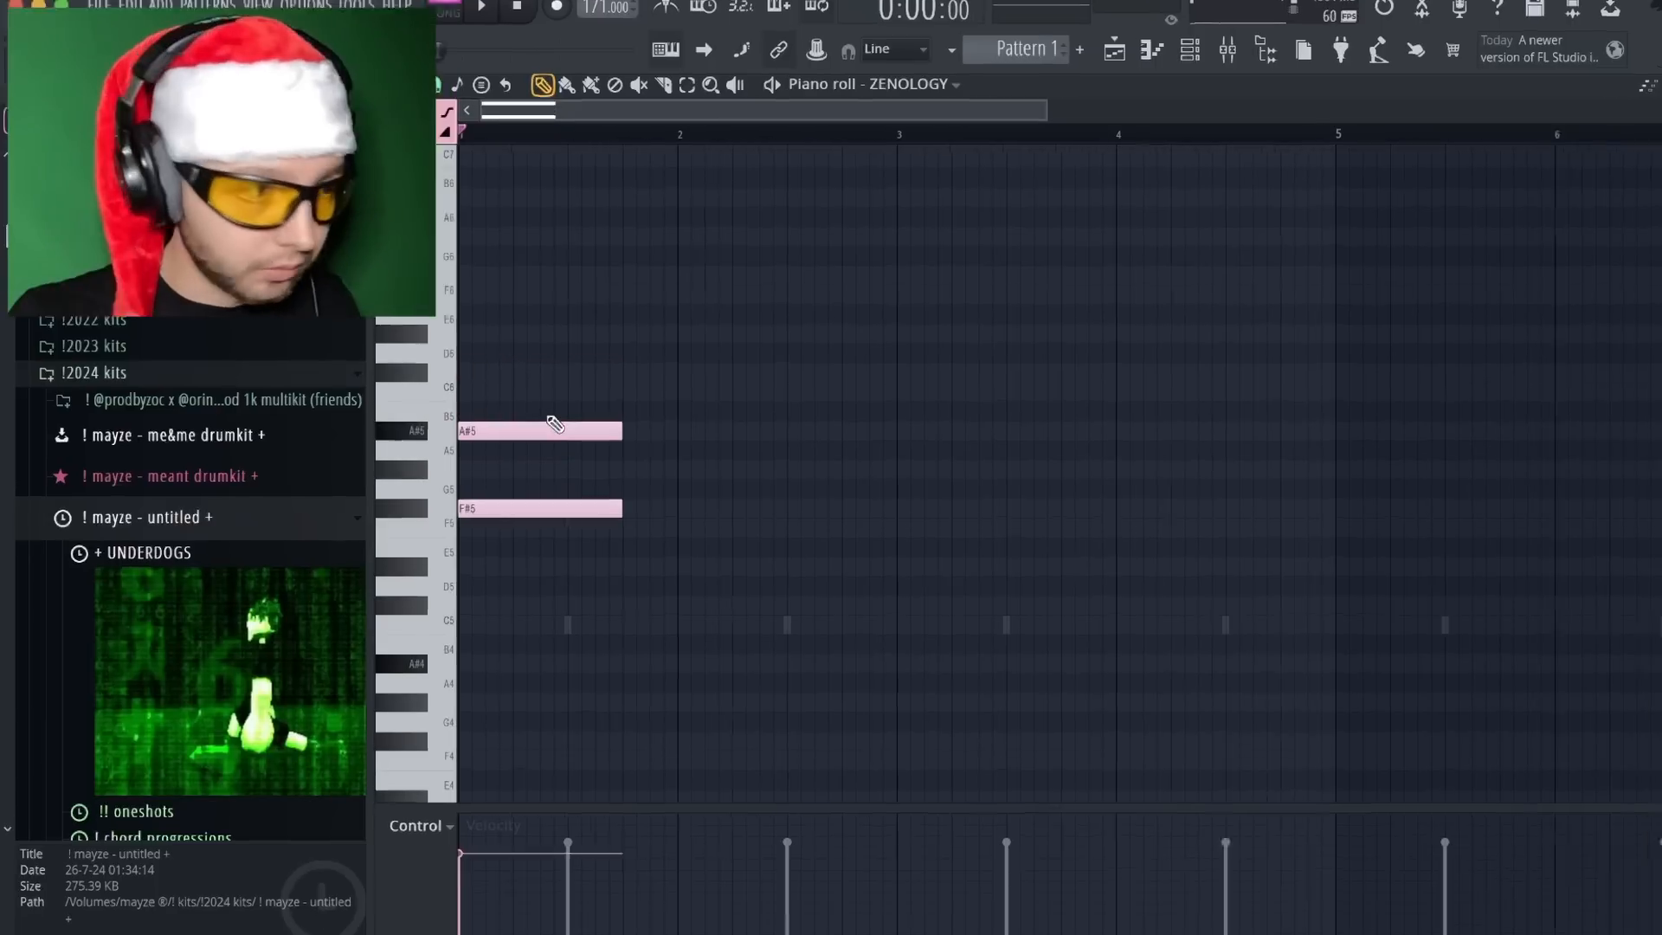
left_click(496, 354)
left_click(443, 338)
left_click_drag(603, 360, 594, 334)
right_click(761, 389)
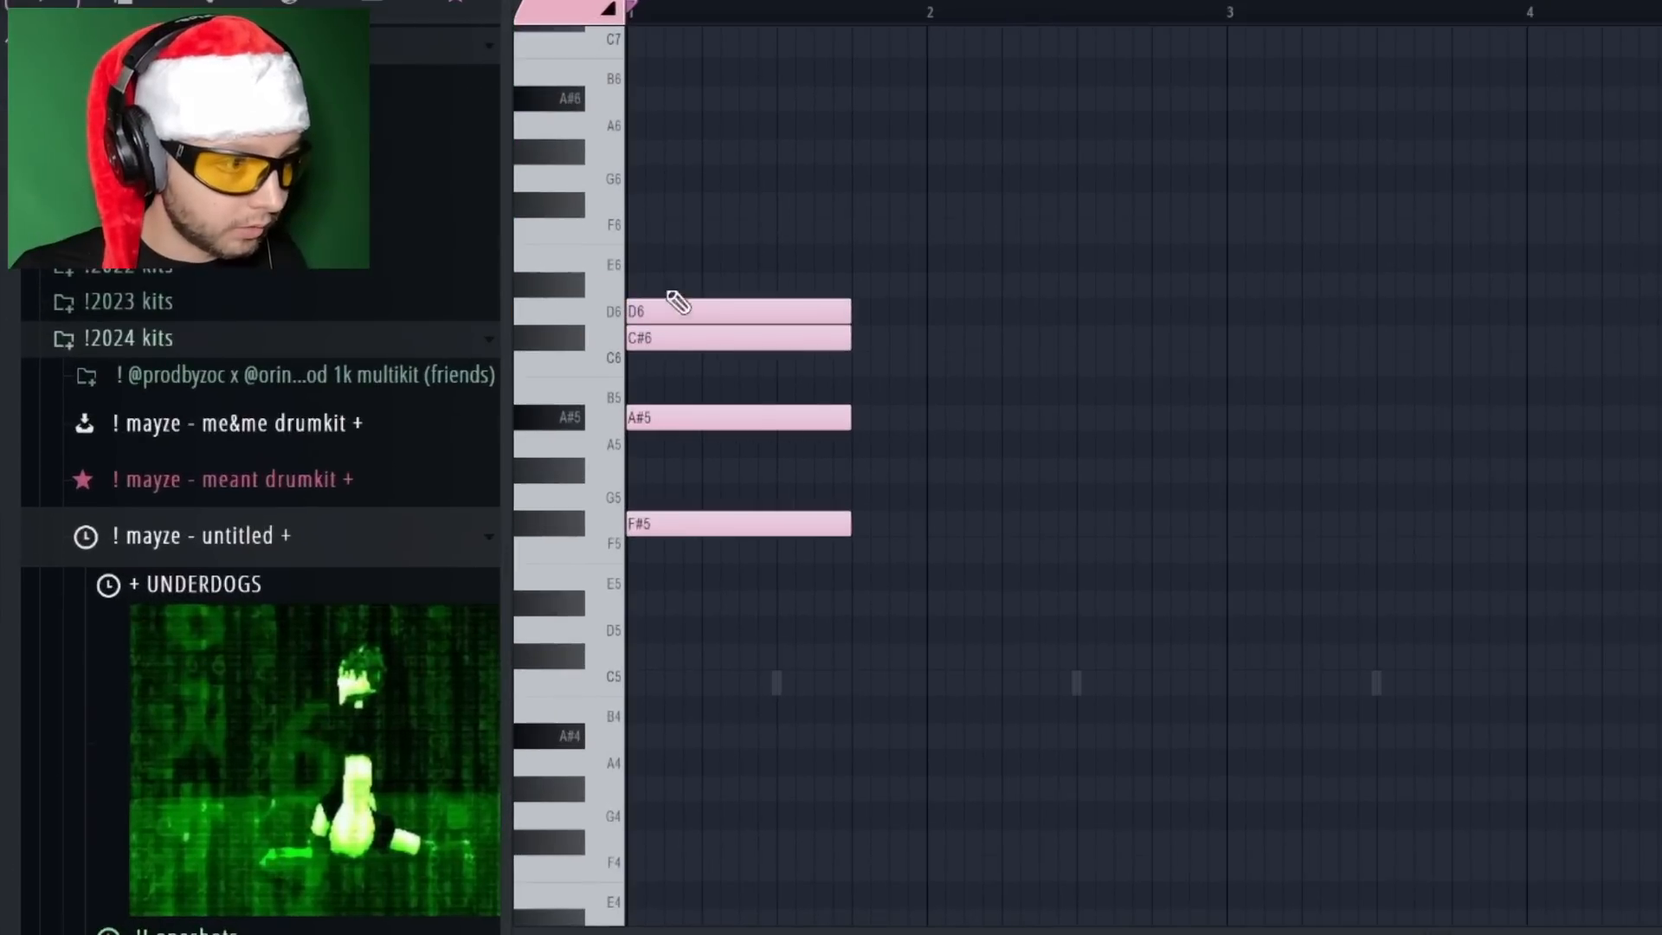
left_click_drag(675, 307, 675, 227)
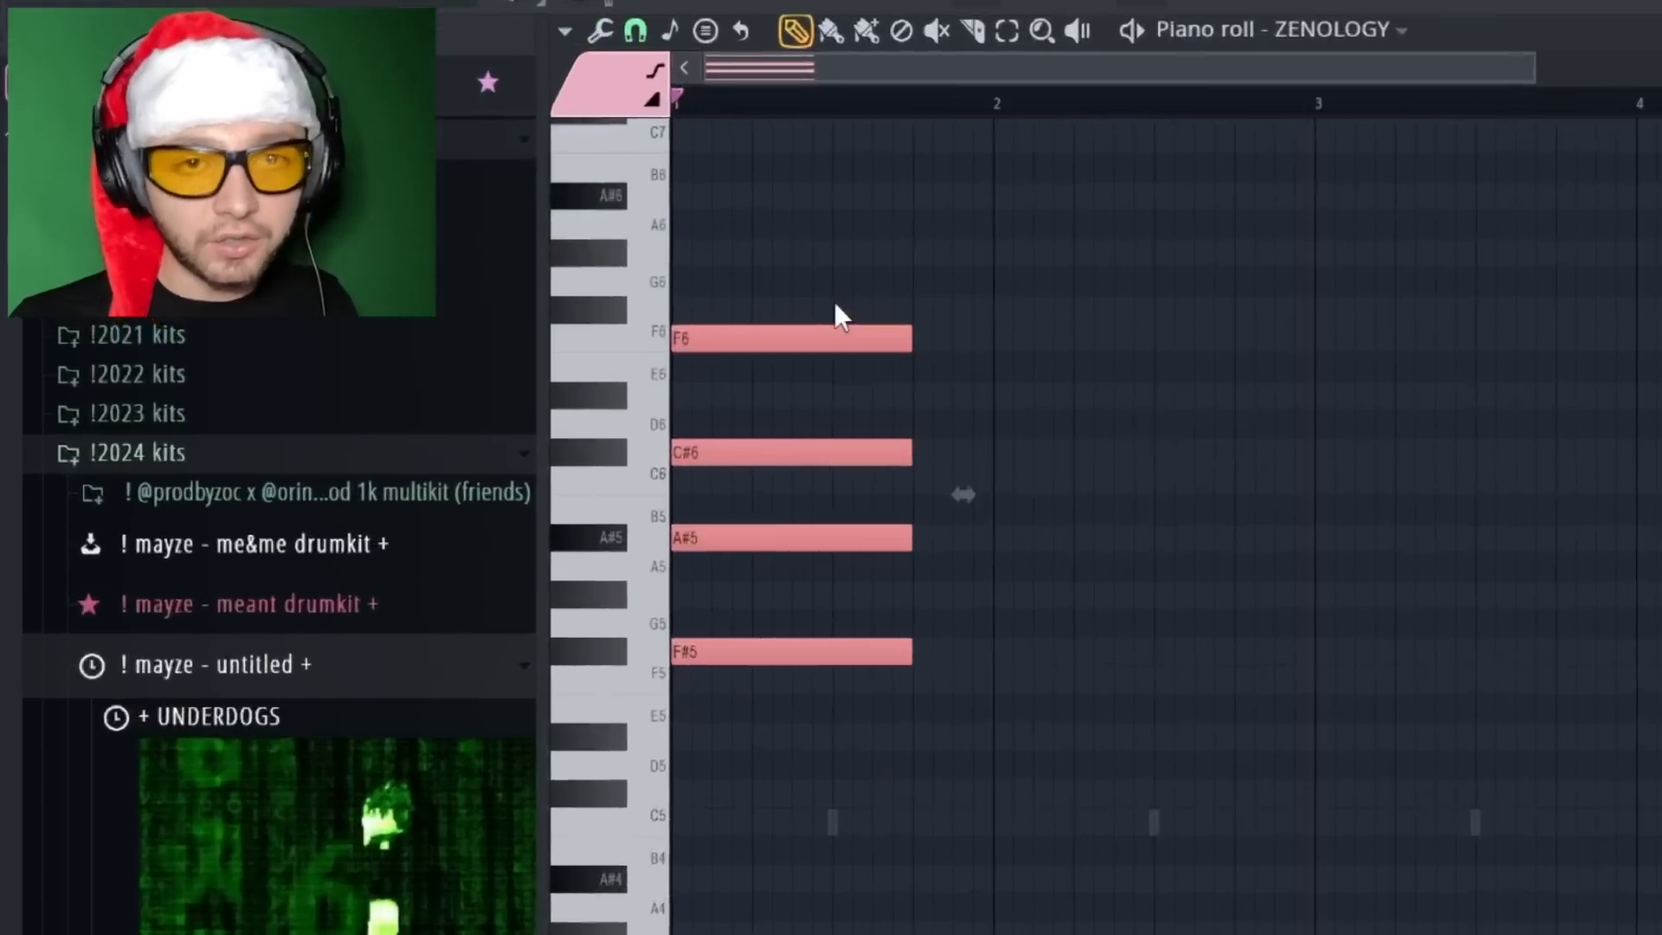
left_click(1260, 486)
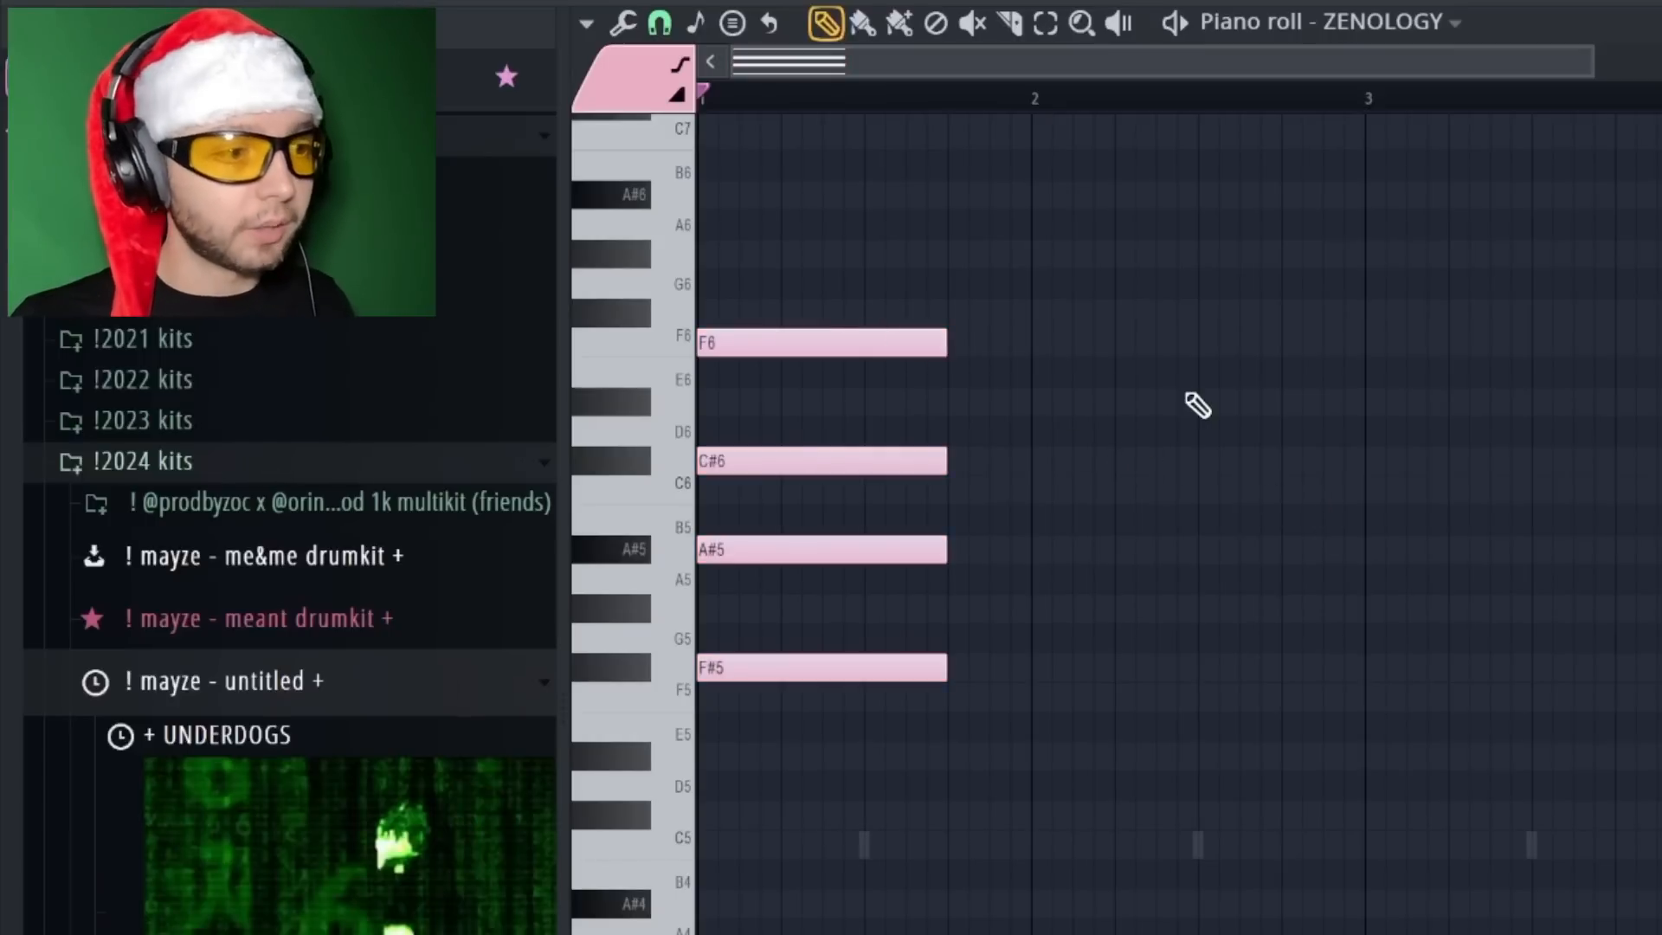
Add a G#6 on top of the chord and remove the helper notes between it and the F6
left_click(750, 308)
left_click(740, 281)
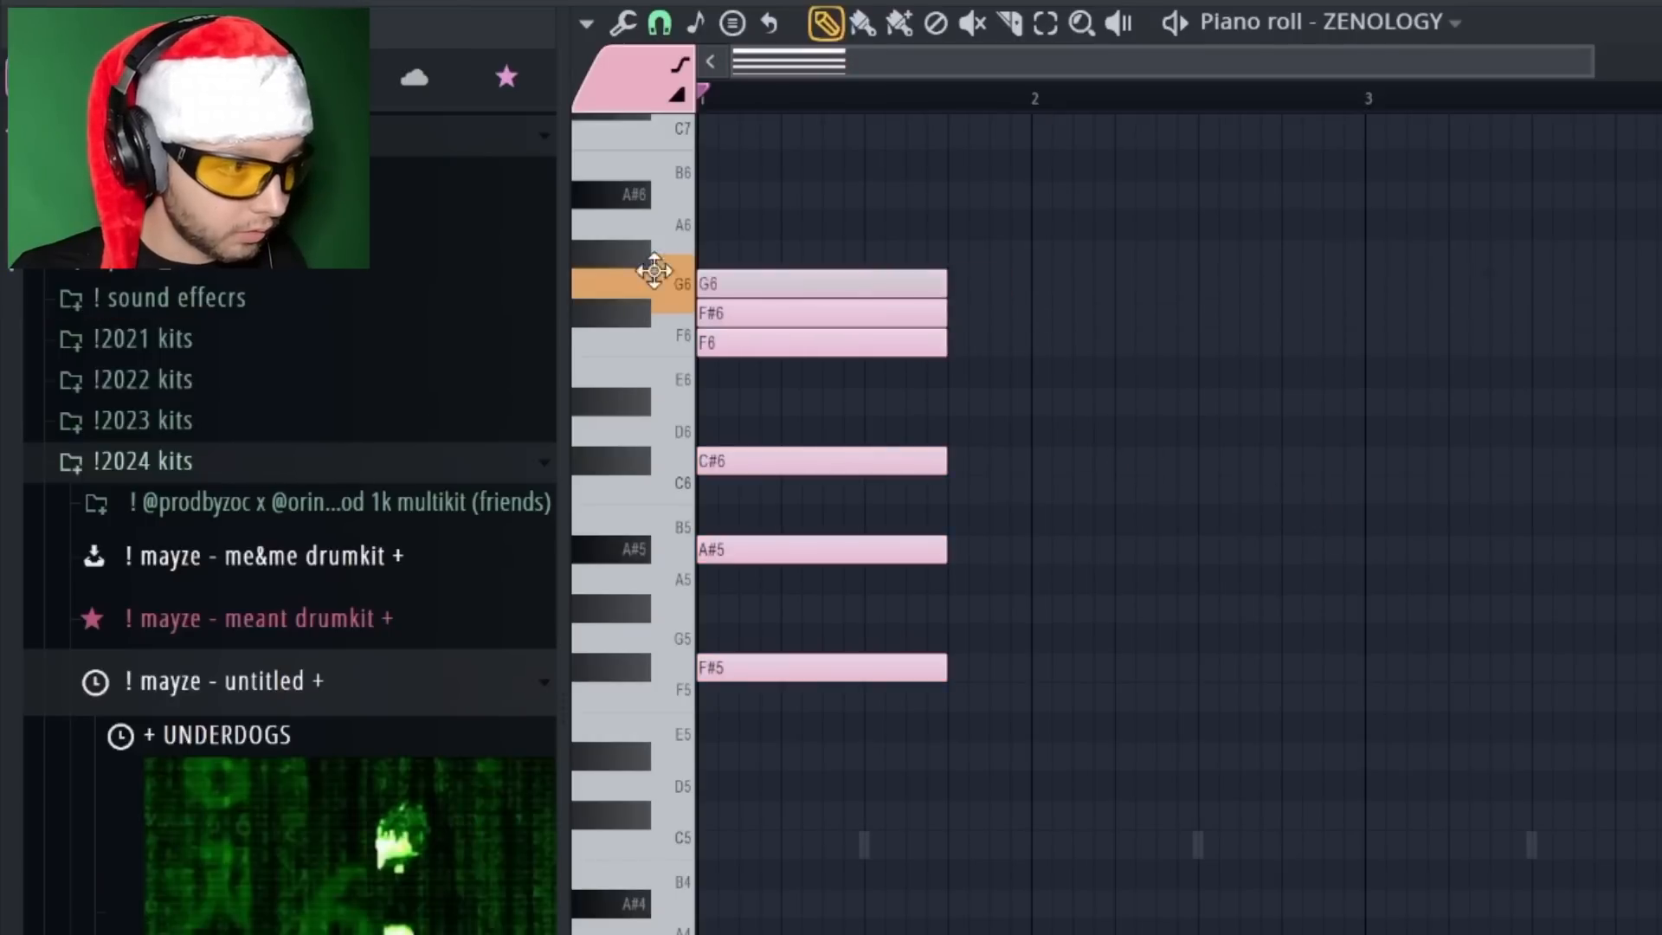
left_click(735, 254)
right_click(753, 281)
right_click(760, 310)
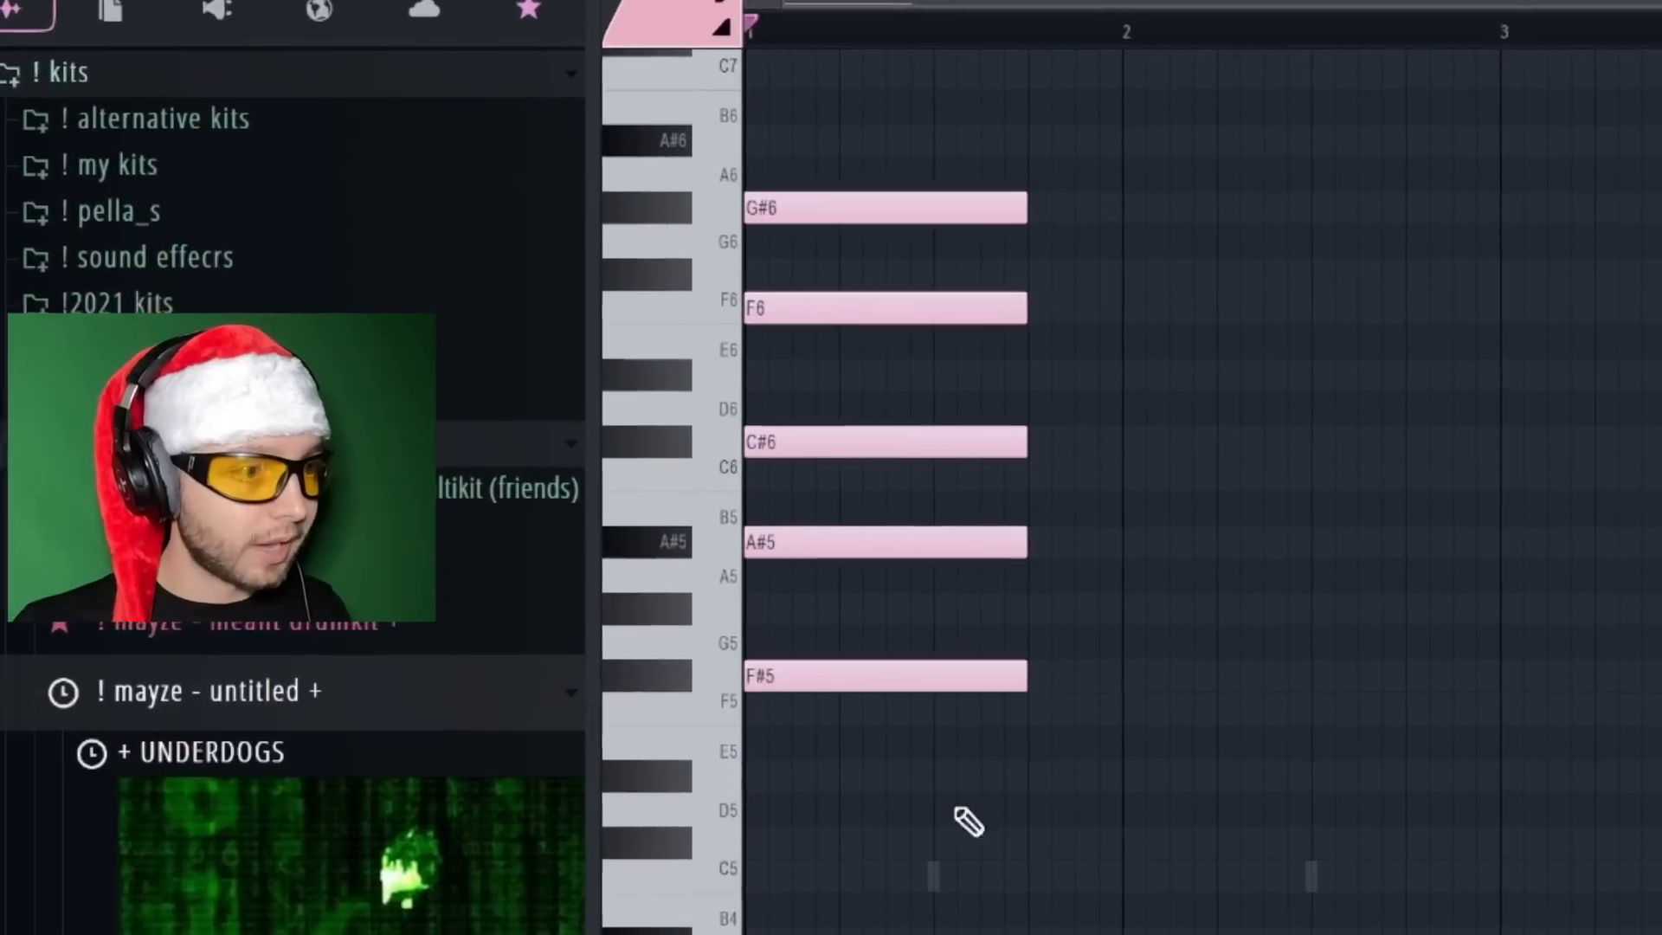
Audition the five-note chord and transpose all of its notes down one octave
left_click_drag(1144, 830, 907, 233)
key("space")
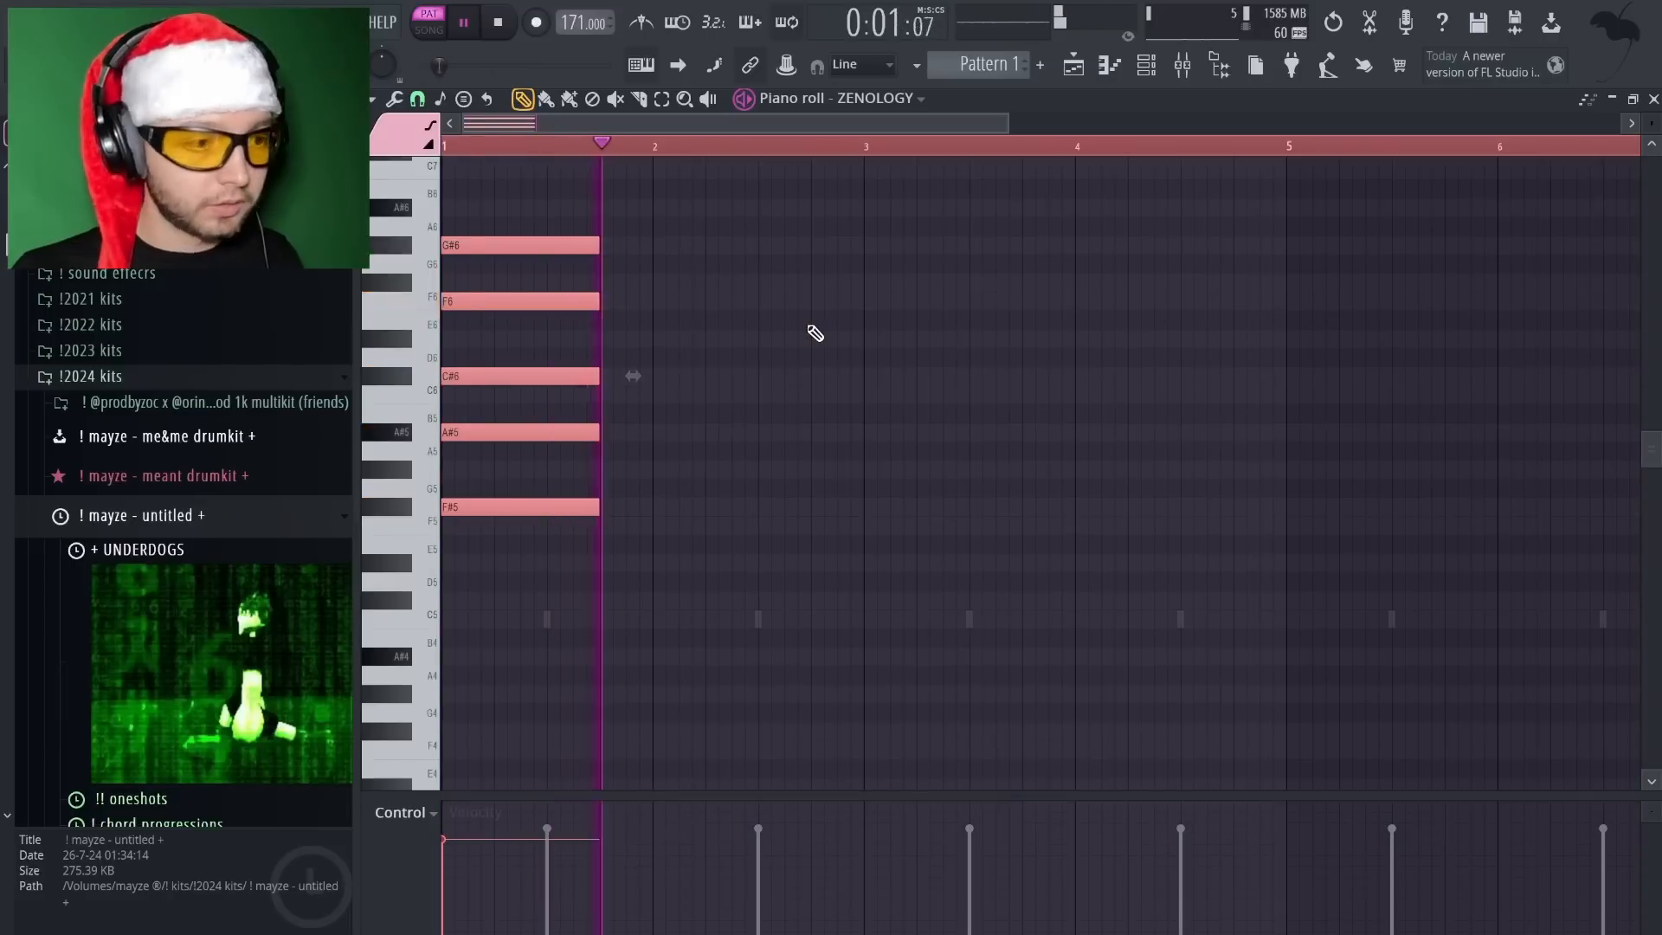
key("ctrl+Down")
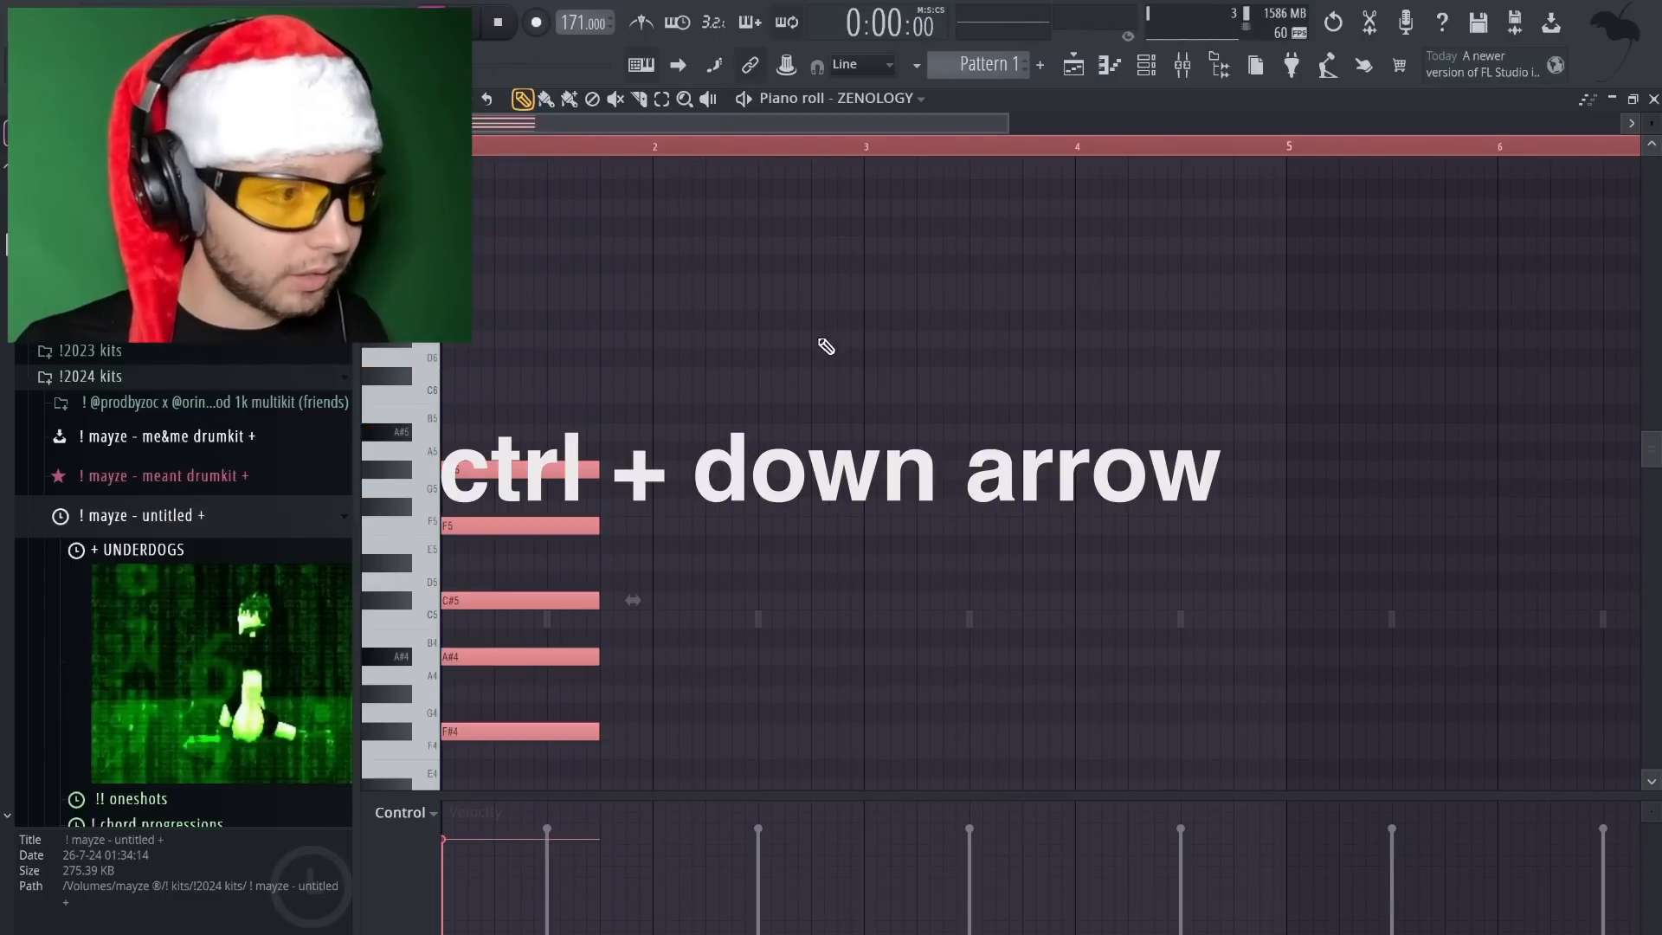
Lower the velocity of all the chord's notes and play it back
scroll(818, 342, "down", 1)
scroll(820, 366, "down", 1)
key("space")
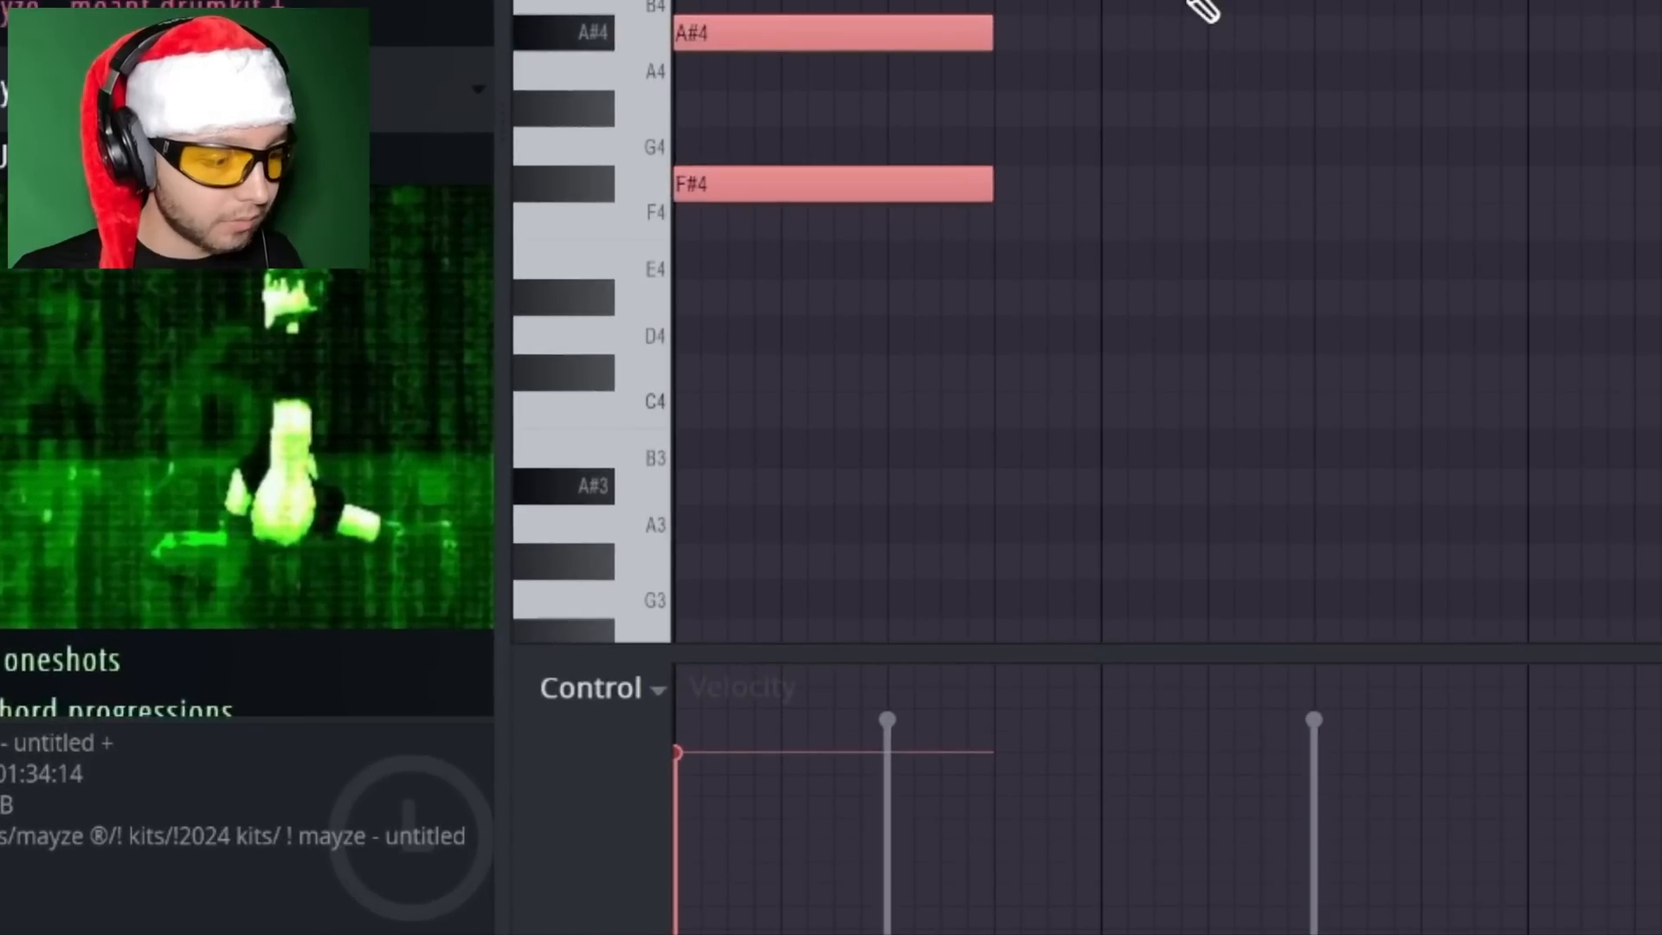
key("space")
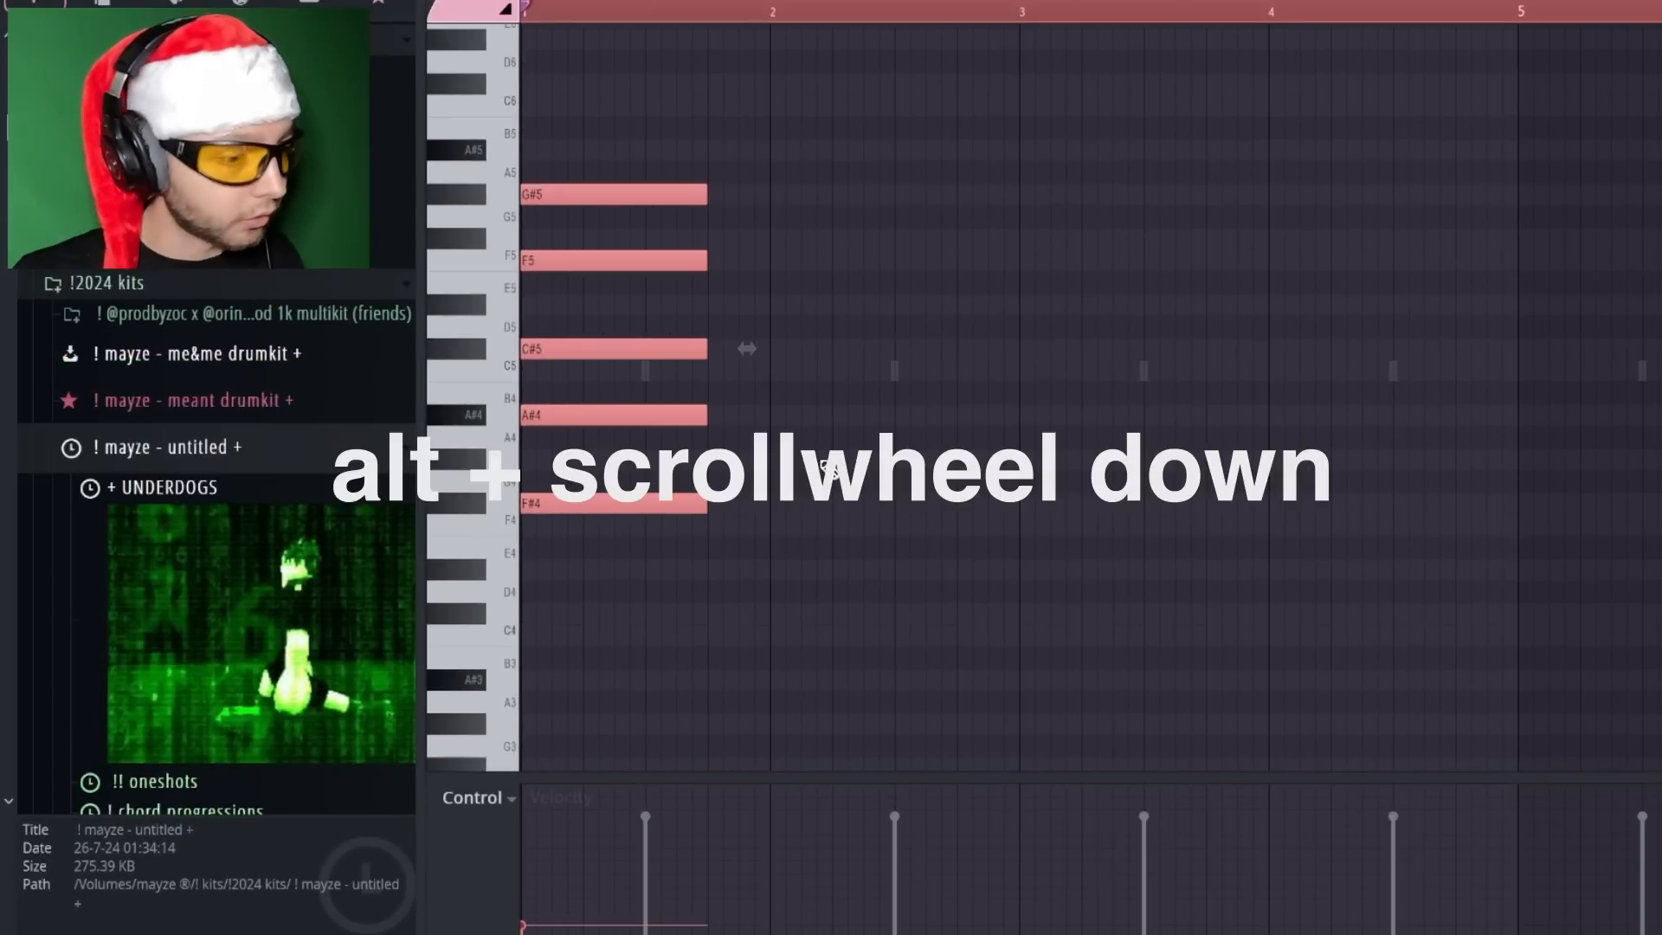
key("space")
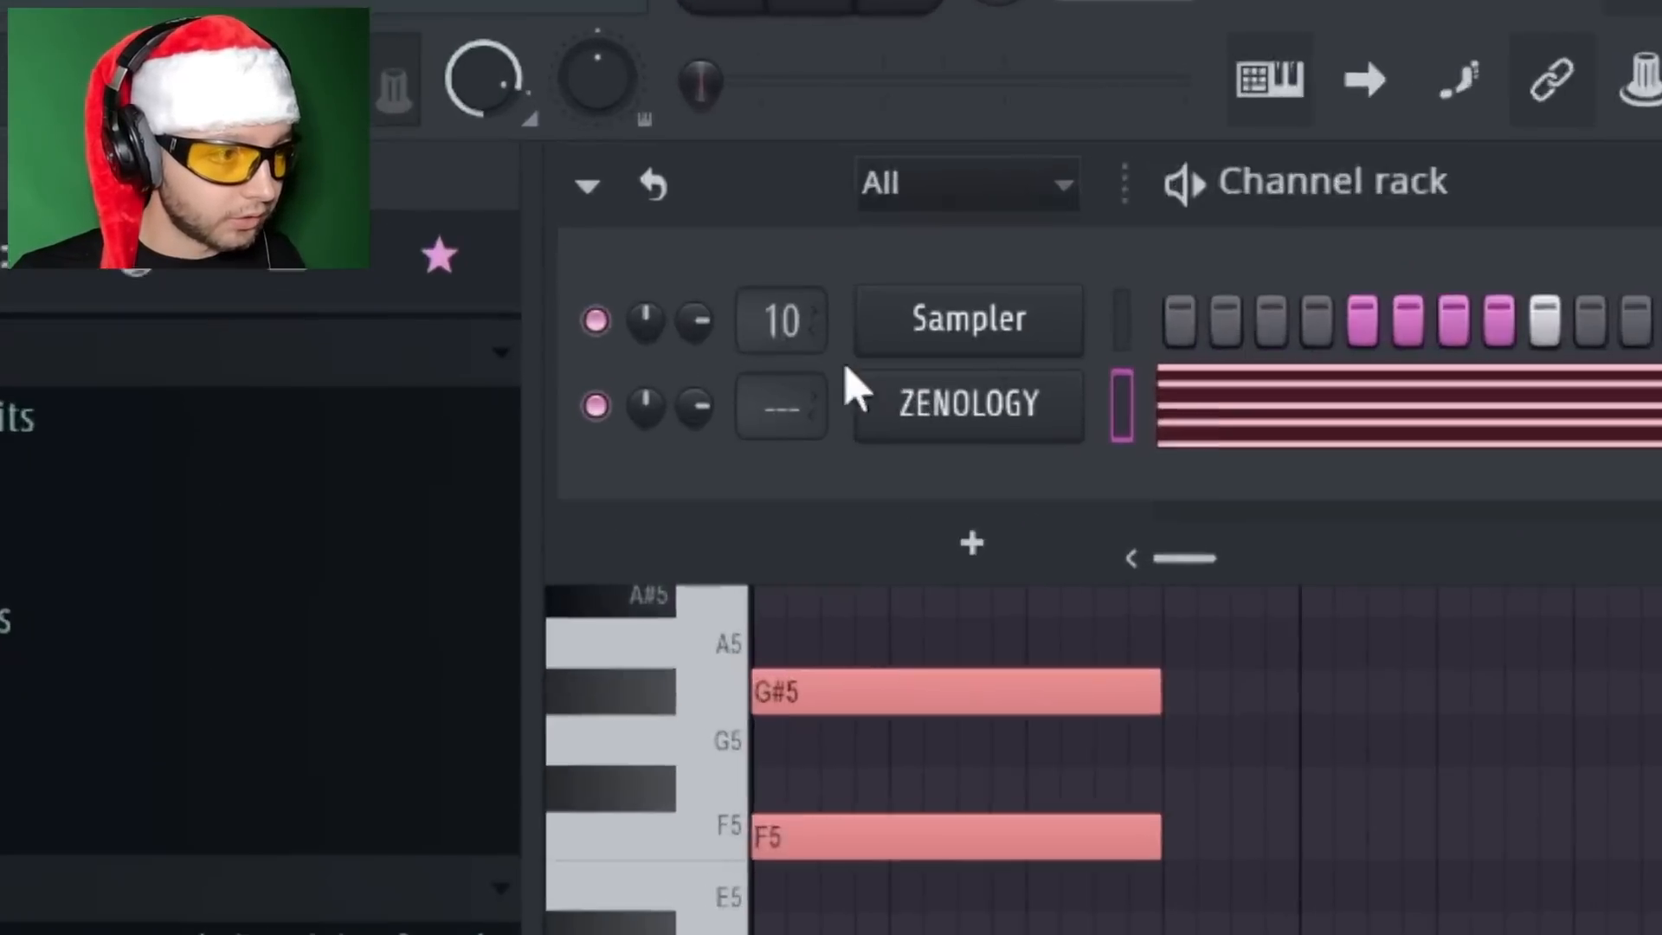
key("space")
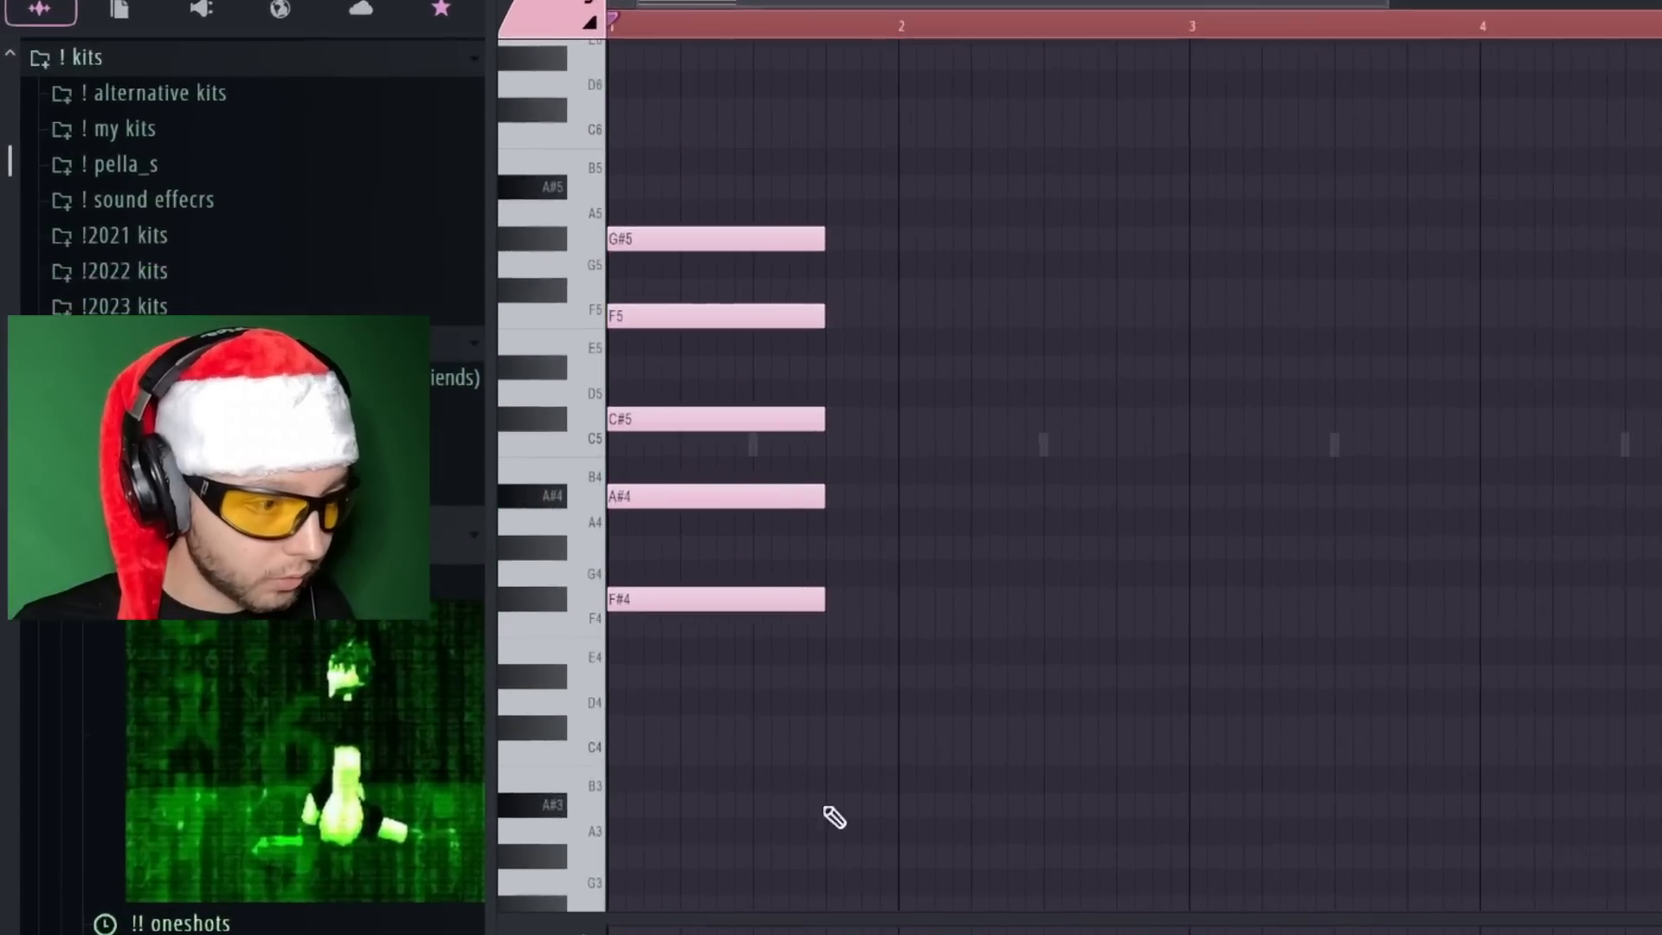
Build a second chord of A#3, C#4, F4, G#4 and C5 from the end of the first chord to bar 3
left_click(606, 712)
left_click_drag(1057, 810, 1209, 810)
left_click(852, 732)
left_click(848, 653)
left_click_drag(833, 620, 830, 585)
left_click(859, 523)
left_click(856, 444)
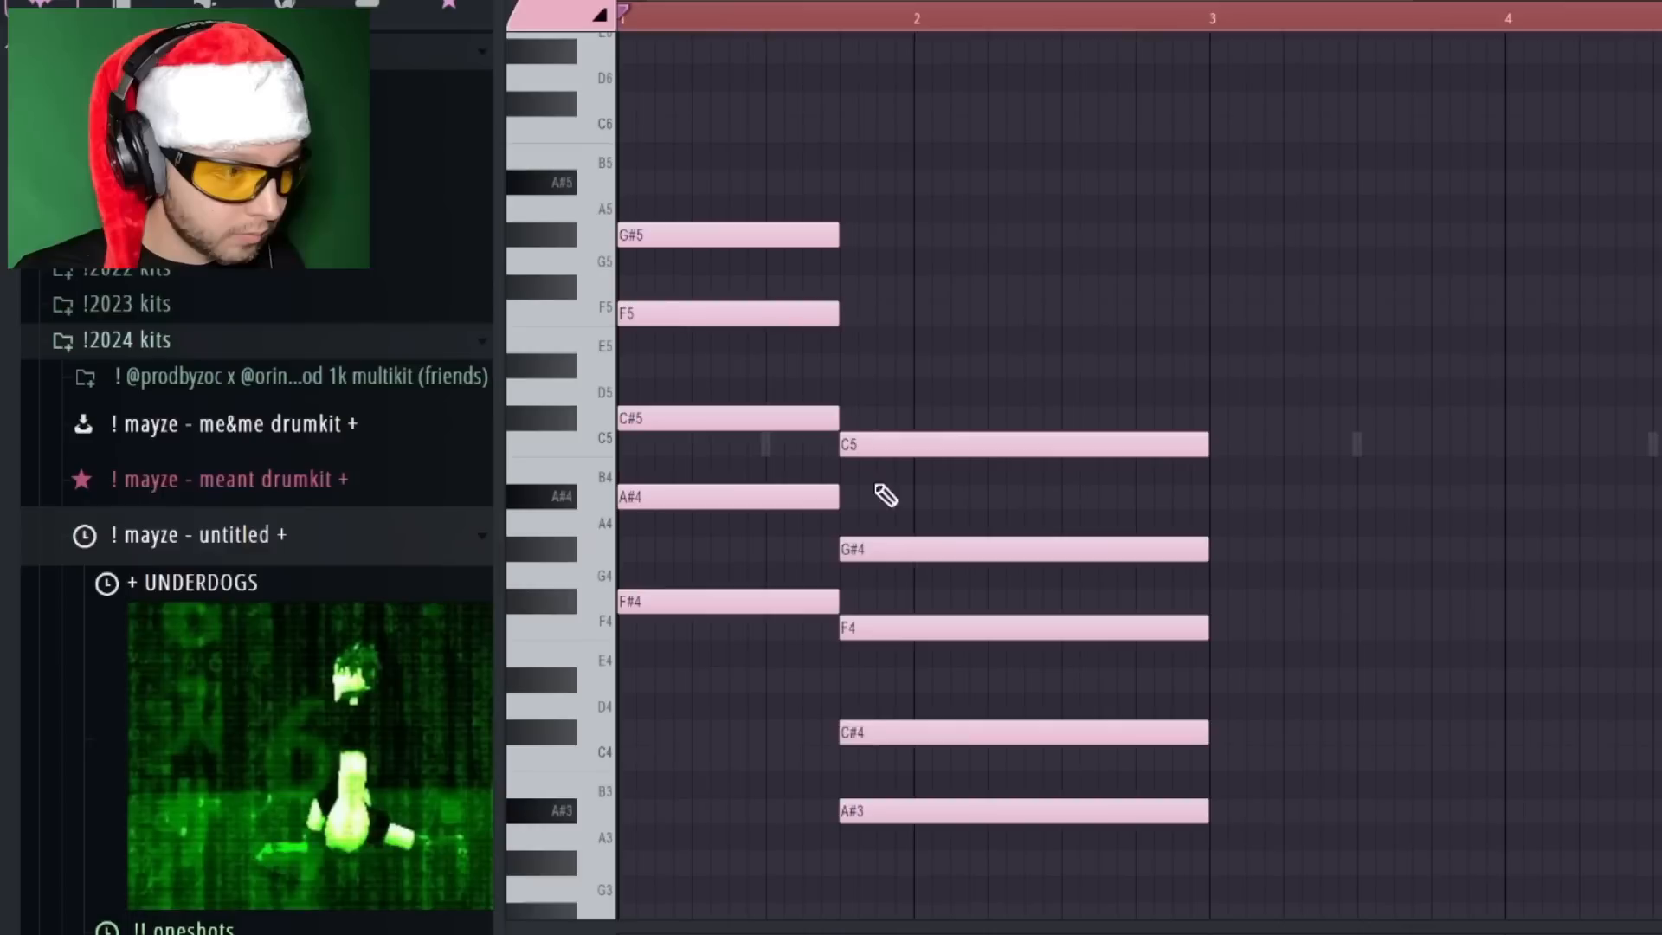
Invert the second chord by raising its F4 one octave, try the C#4 an octave higher, return it and play the result
left_click(890, 738)
key("ctrl+Up")
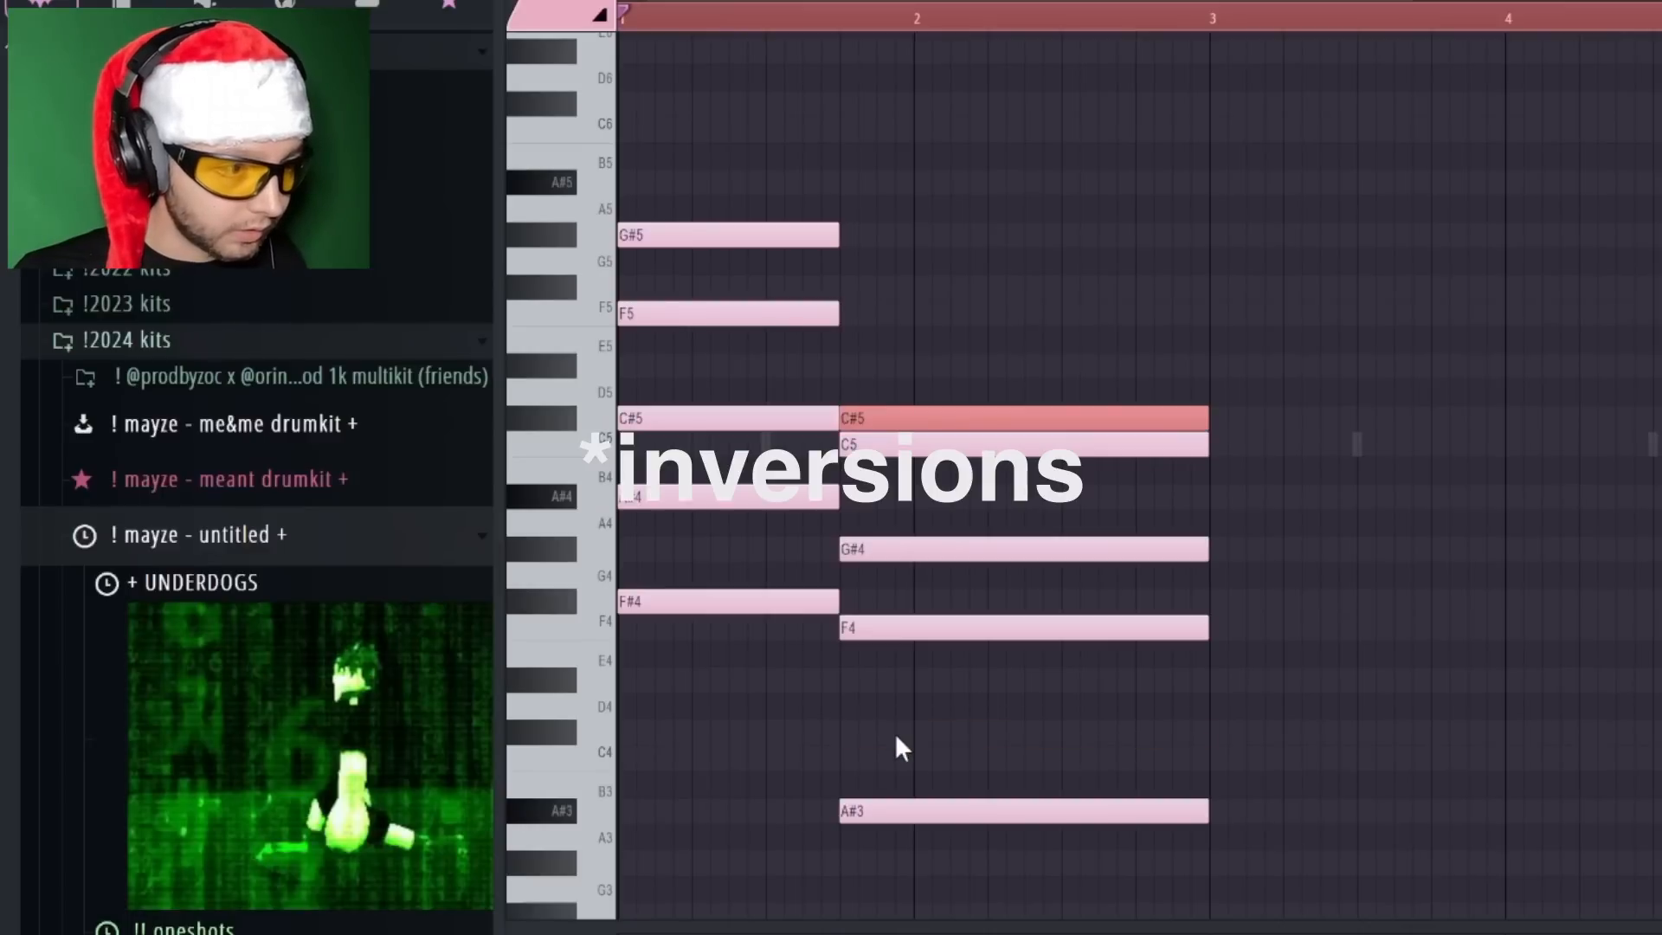
left_click(941, 628)
key("ctrl+Up")
left_click(934, 420)
key("ctrl+Down")
key("space")
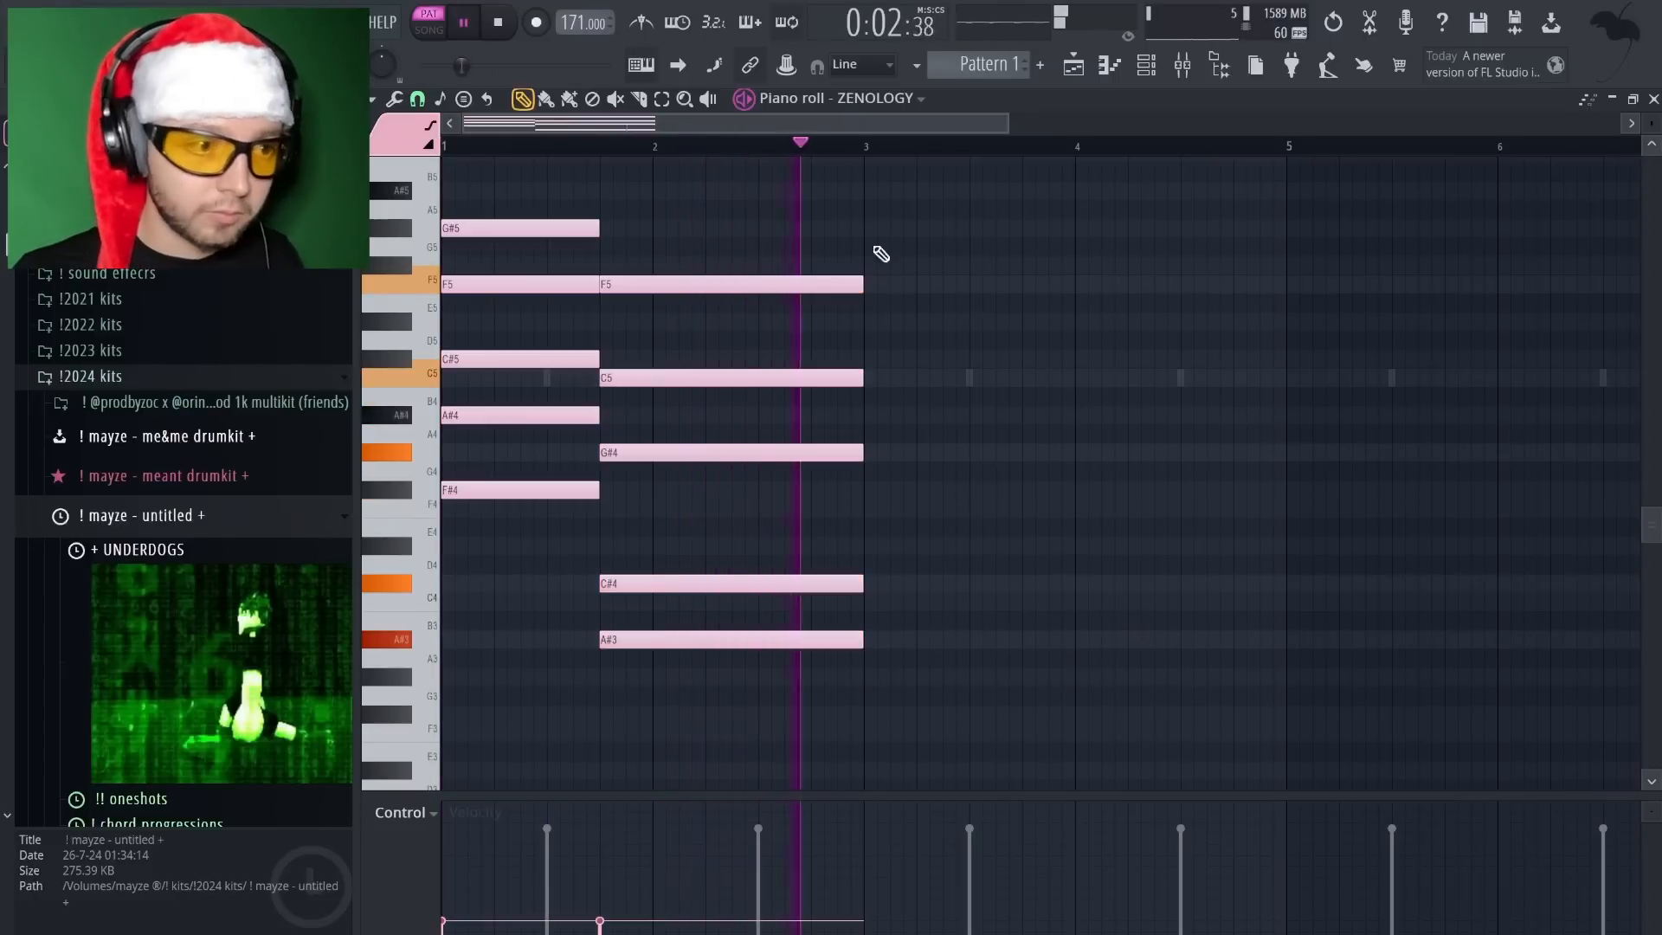
key("space")
Extend the second chord to the end of bar 4 and duplicate the whole progression into bars 5 to 8
left_click_drag(881, 254, 1243, 697)
scroll(1263, 694, "down", 2)
key("ctrl+a")
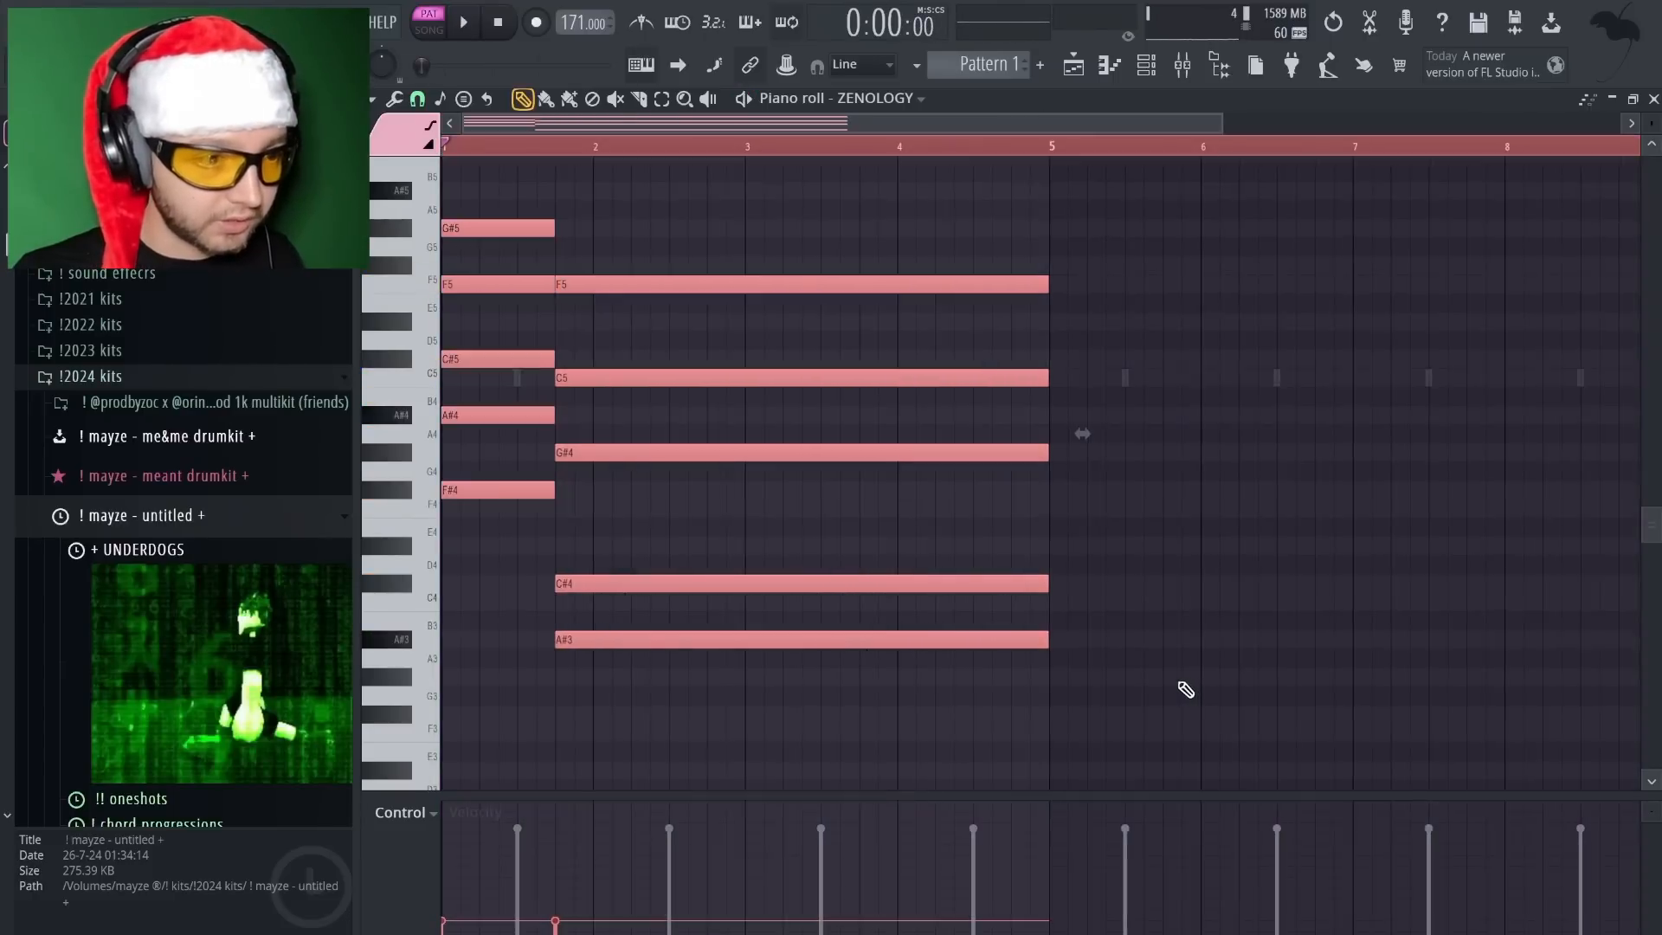
key("ctrl+d")
key("ctrl+b")
scroll(1021, 610, "down", 2)
key("ctrl+a")
key("ctrl+d")
key("space")
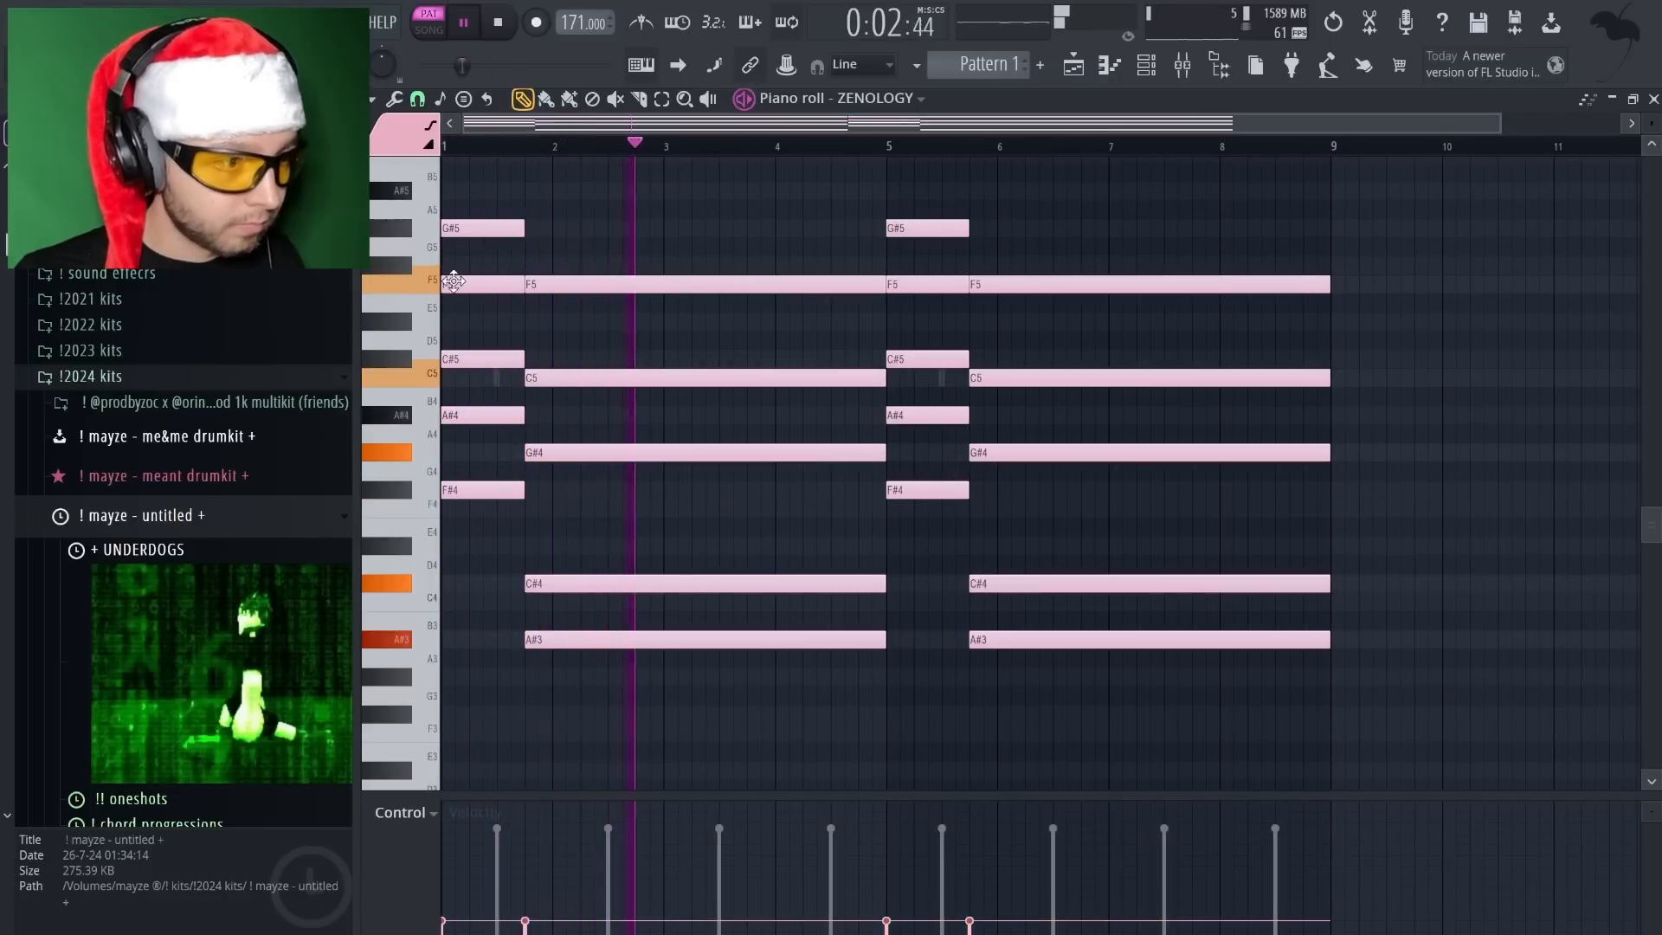
Add a short D#5 note over the second half of the first chord and of its repeat in bar 5
left_click_drag(926, 358, 926, 322)
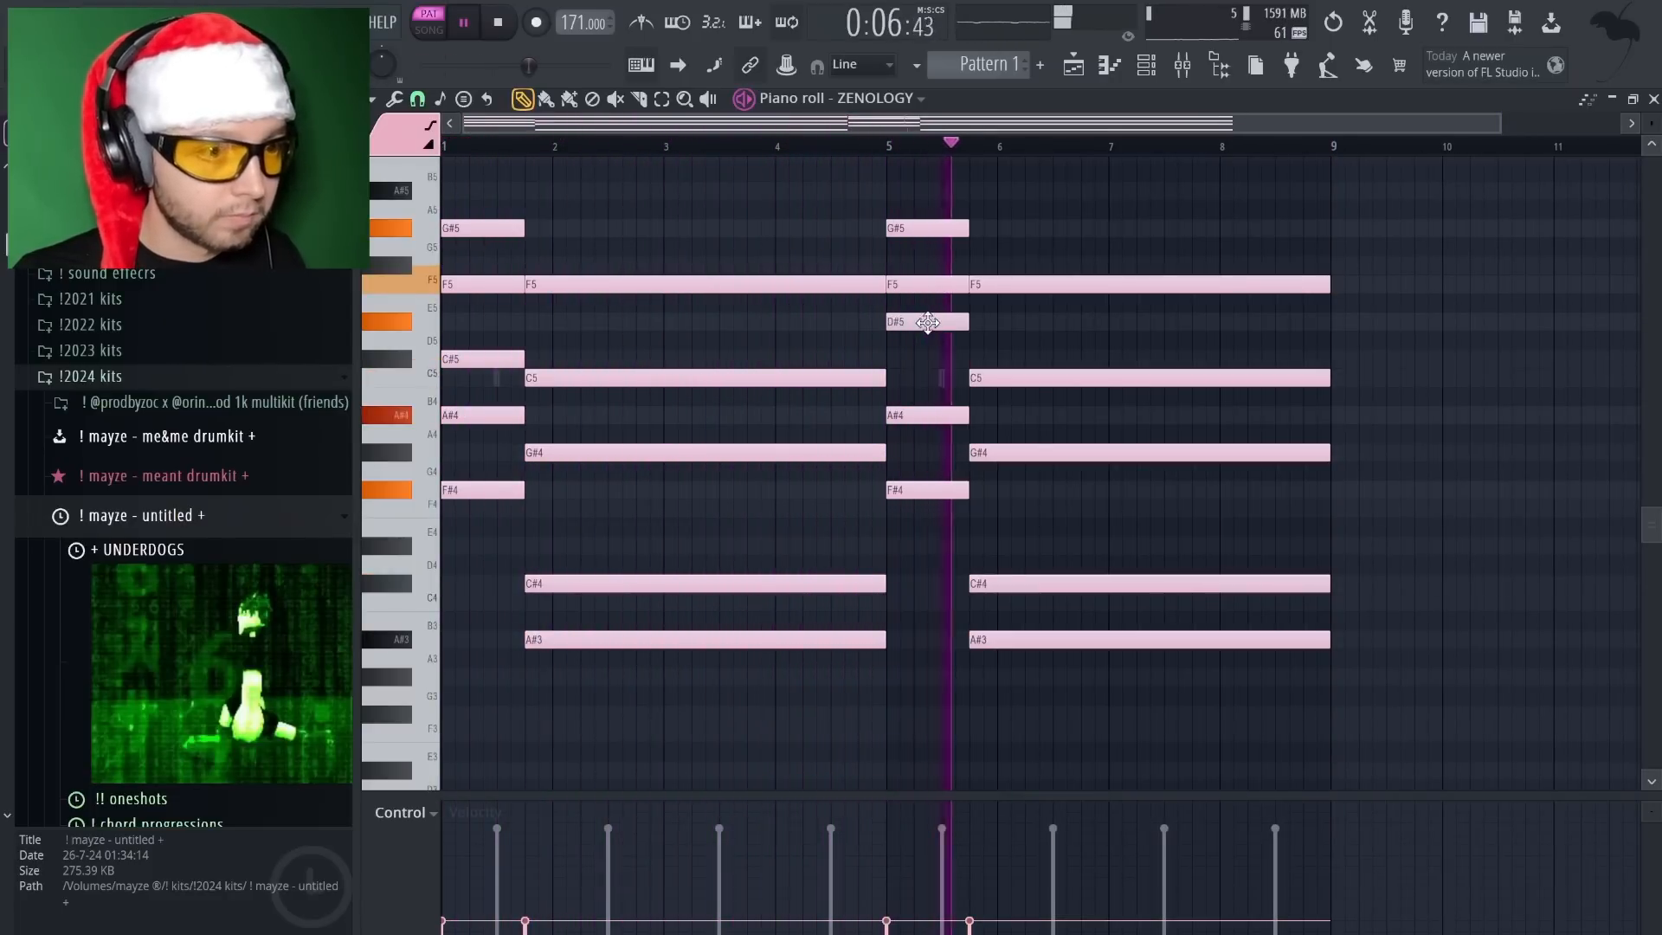
left_click_drag(927, 322, 928, 360)
left_click(482, 322)
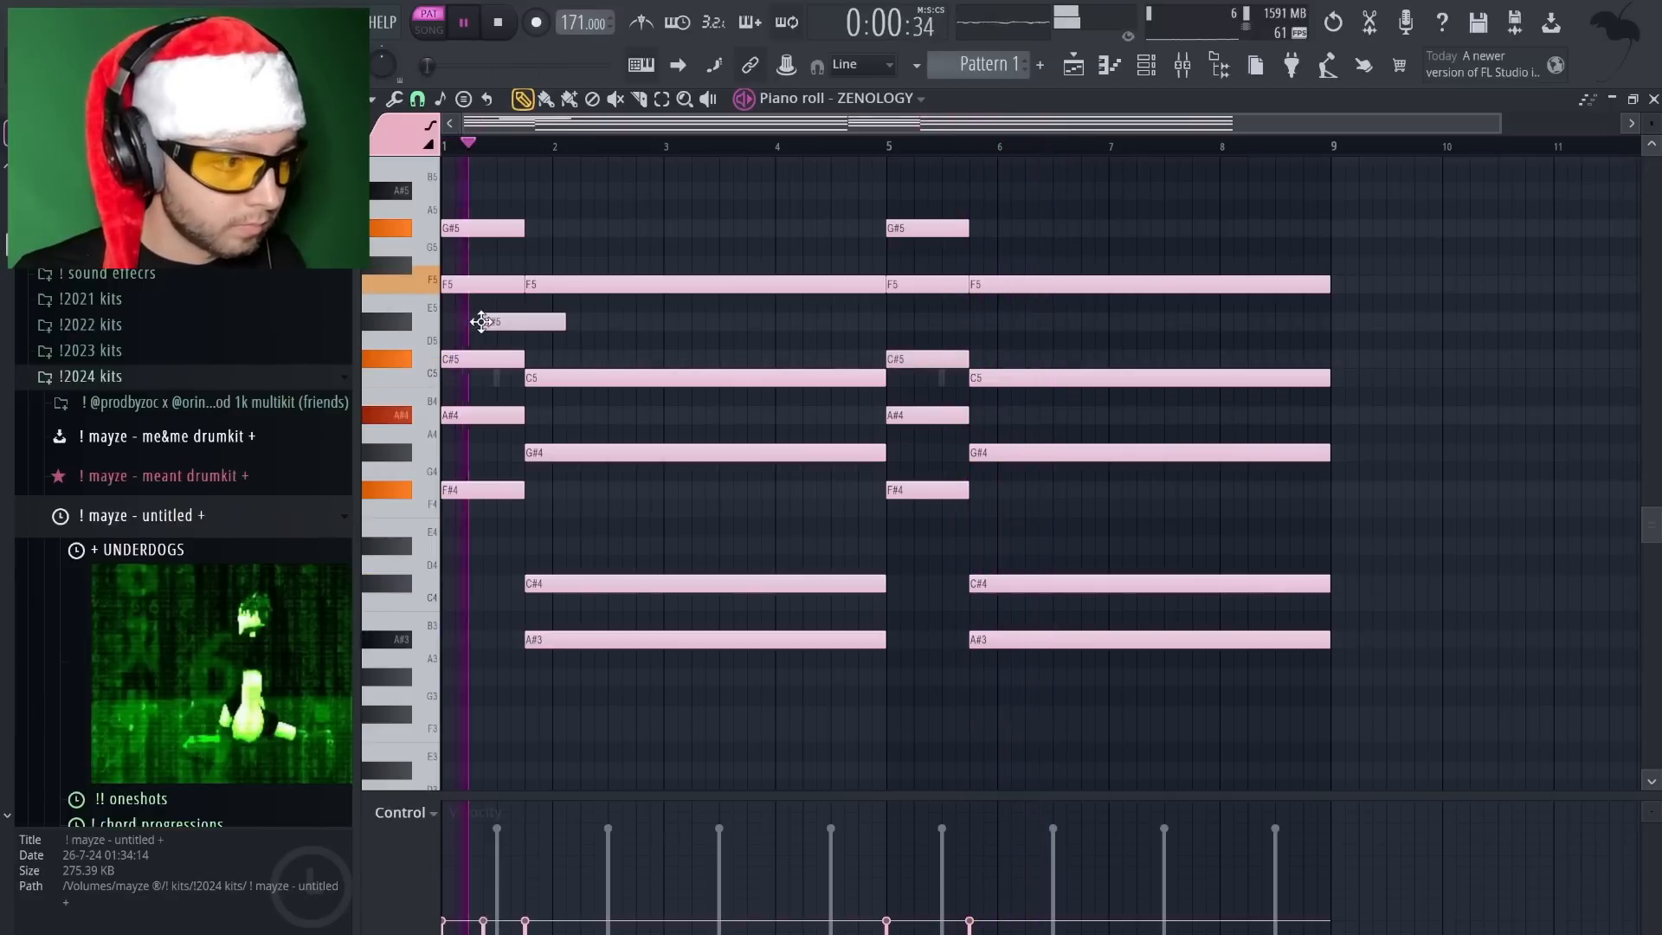
left_click_drag(563, 322, 524, 322)
key("space")
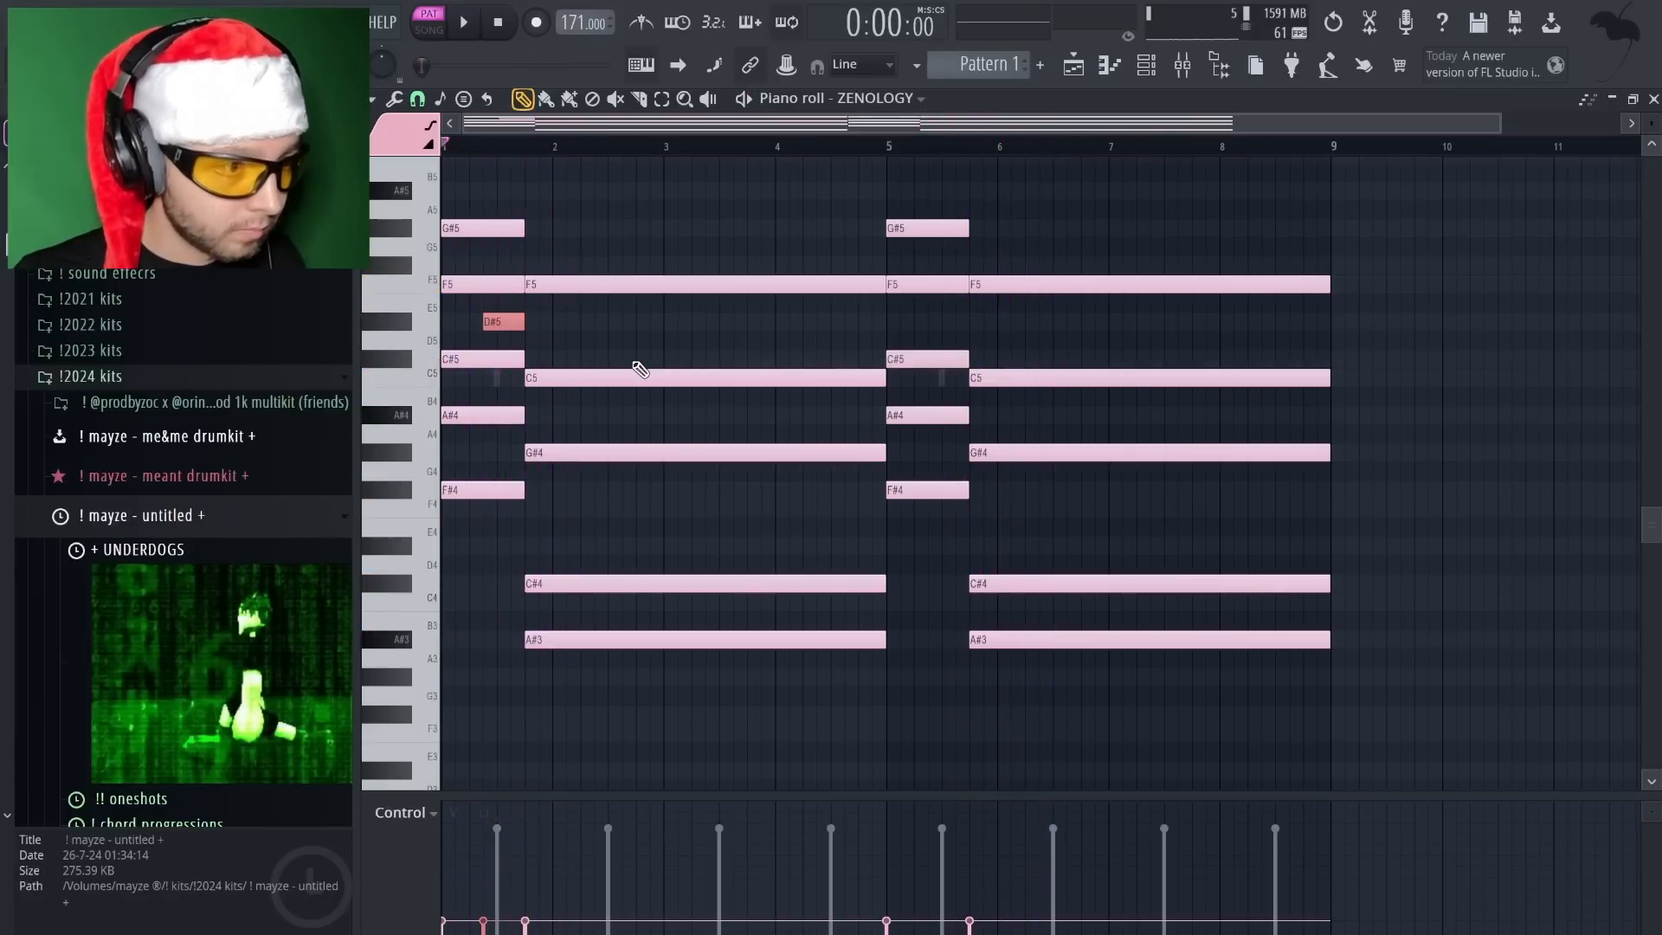
left_click(935, 324)
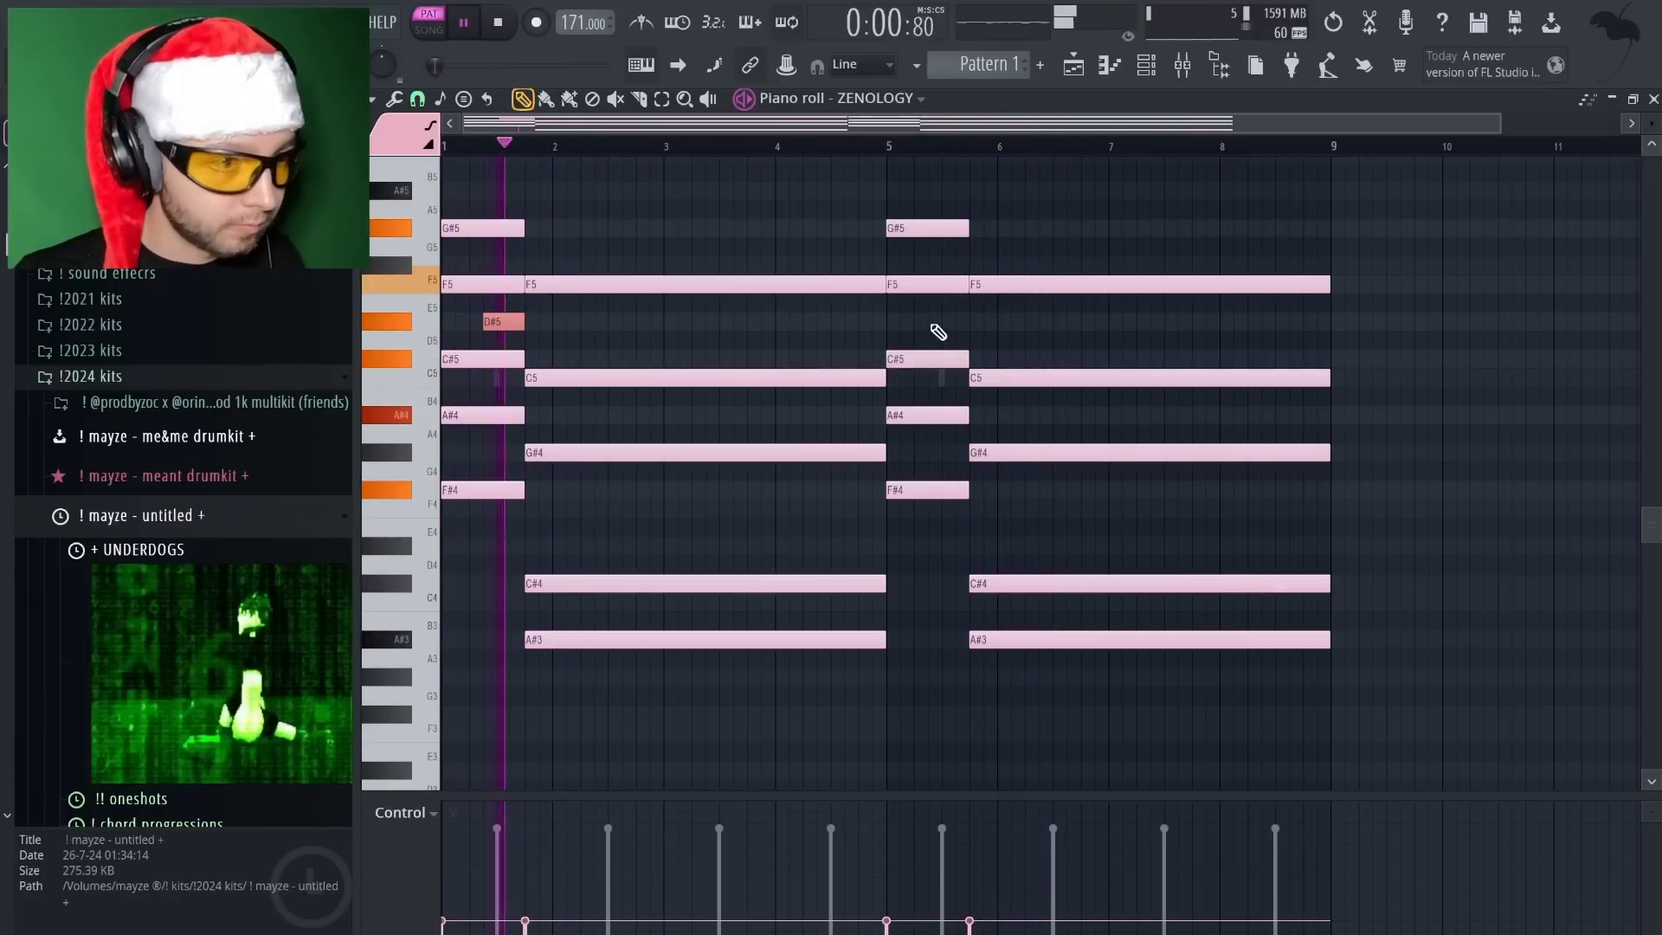
key("space")
key("space")
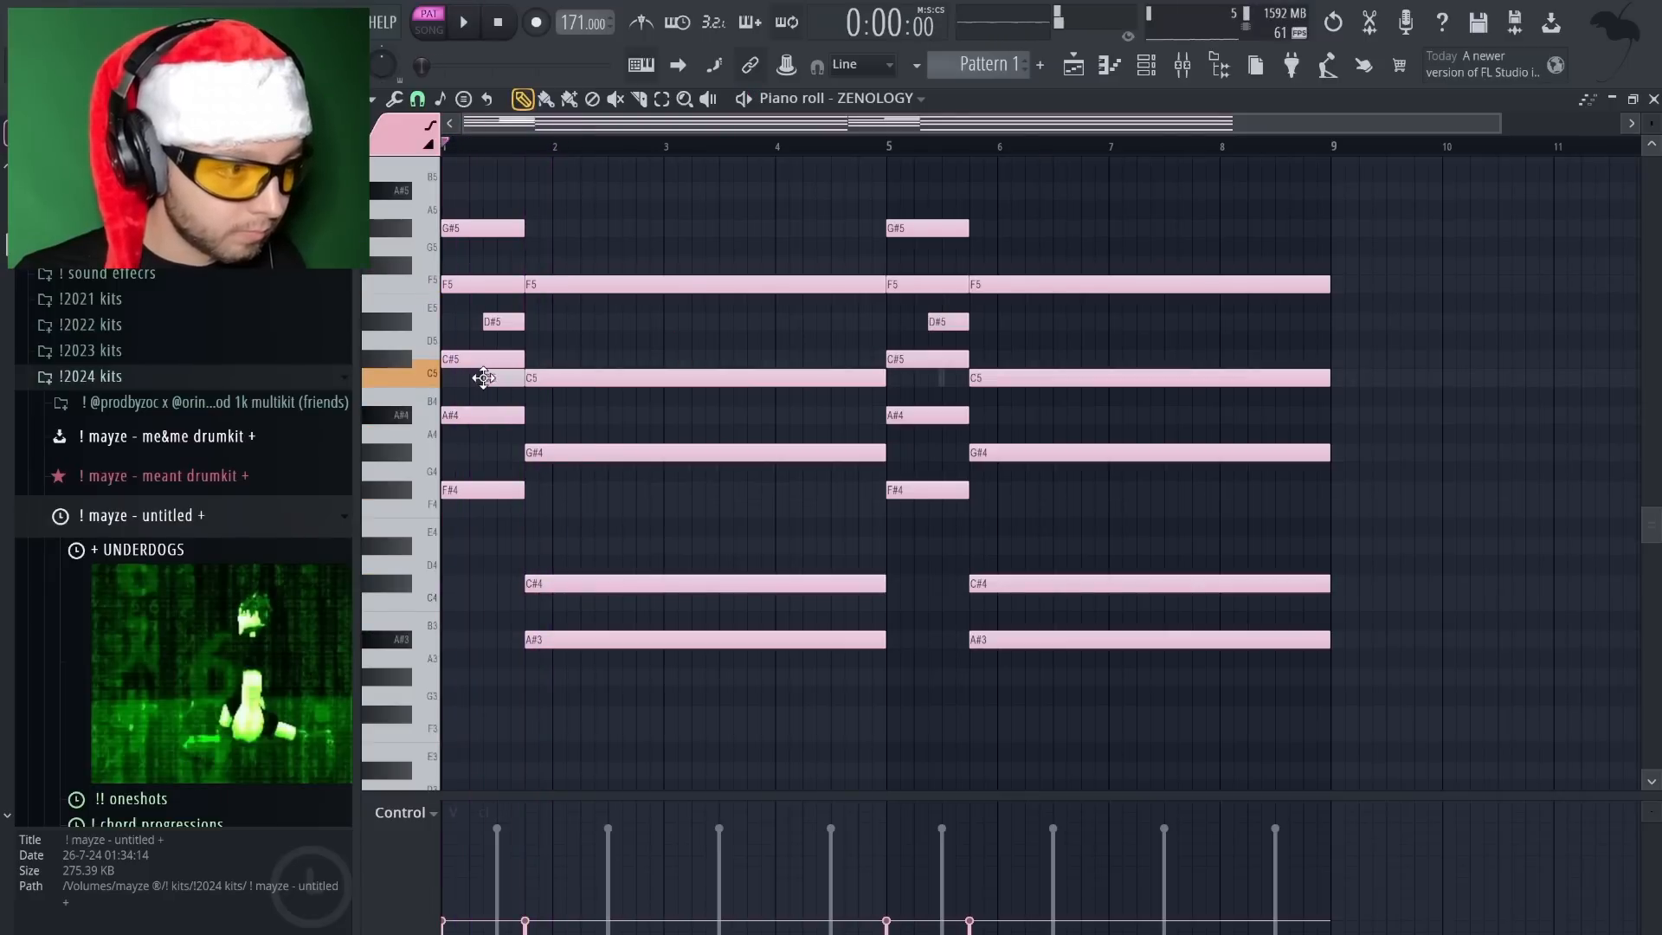
Add a very short C#5 at the end of the first chord and copy it to the chord's repeat in bar 5
key("space")
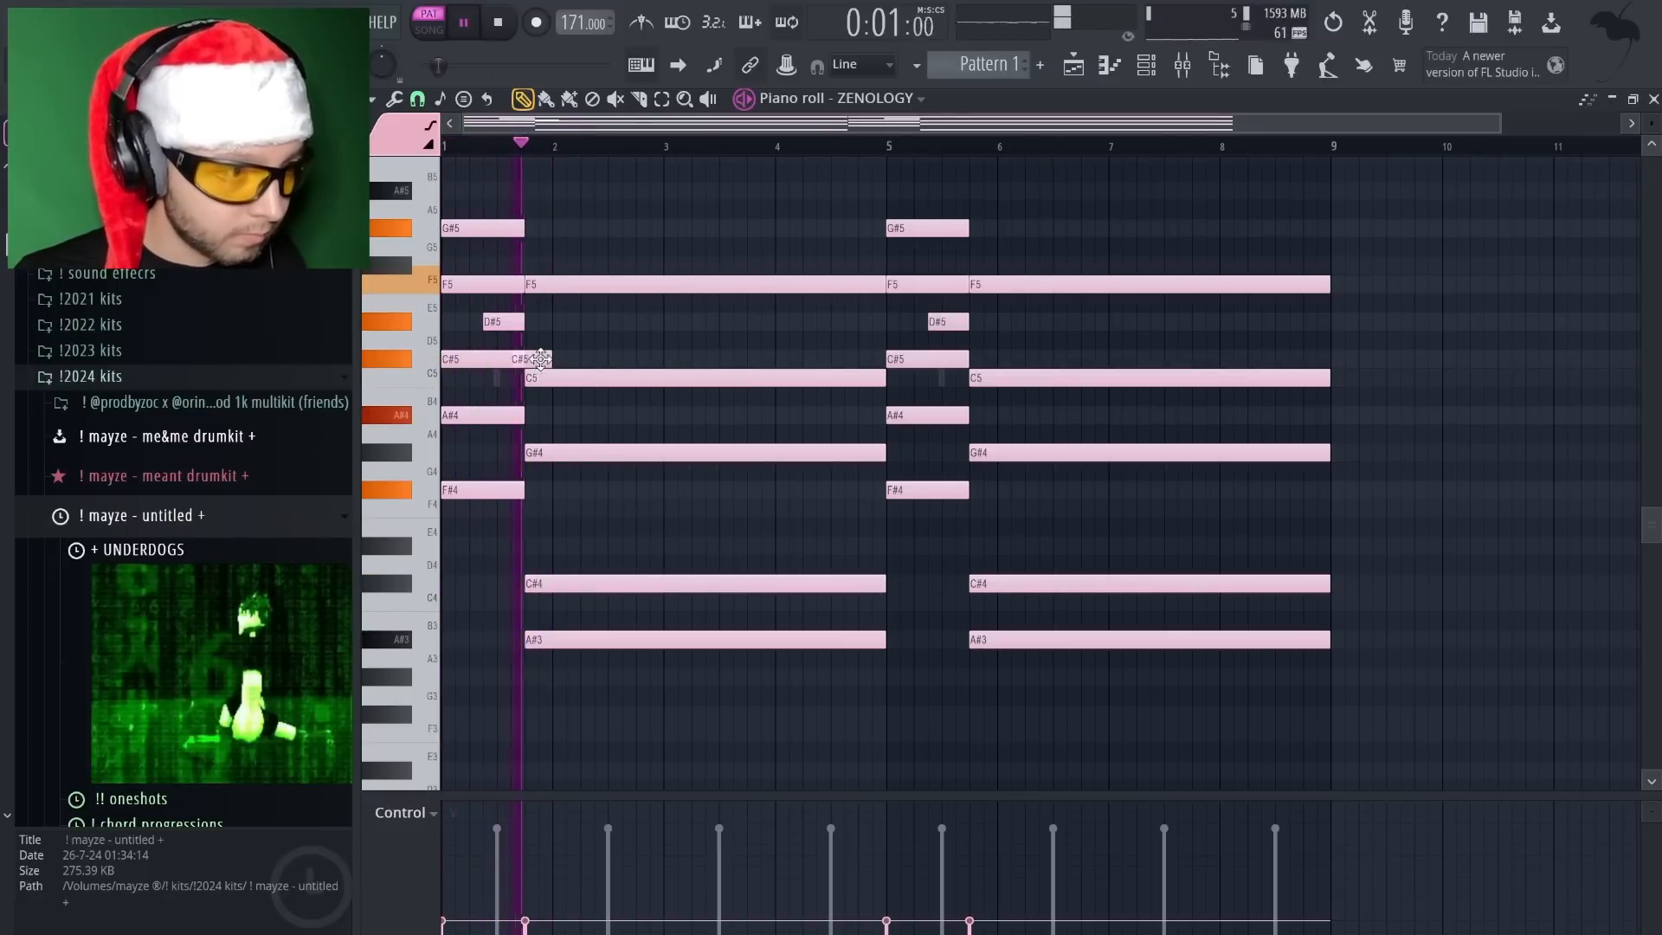
key("space")
left_click_drag(551, 359, 526, 360)
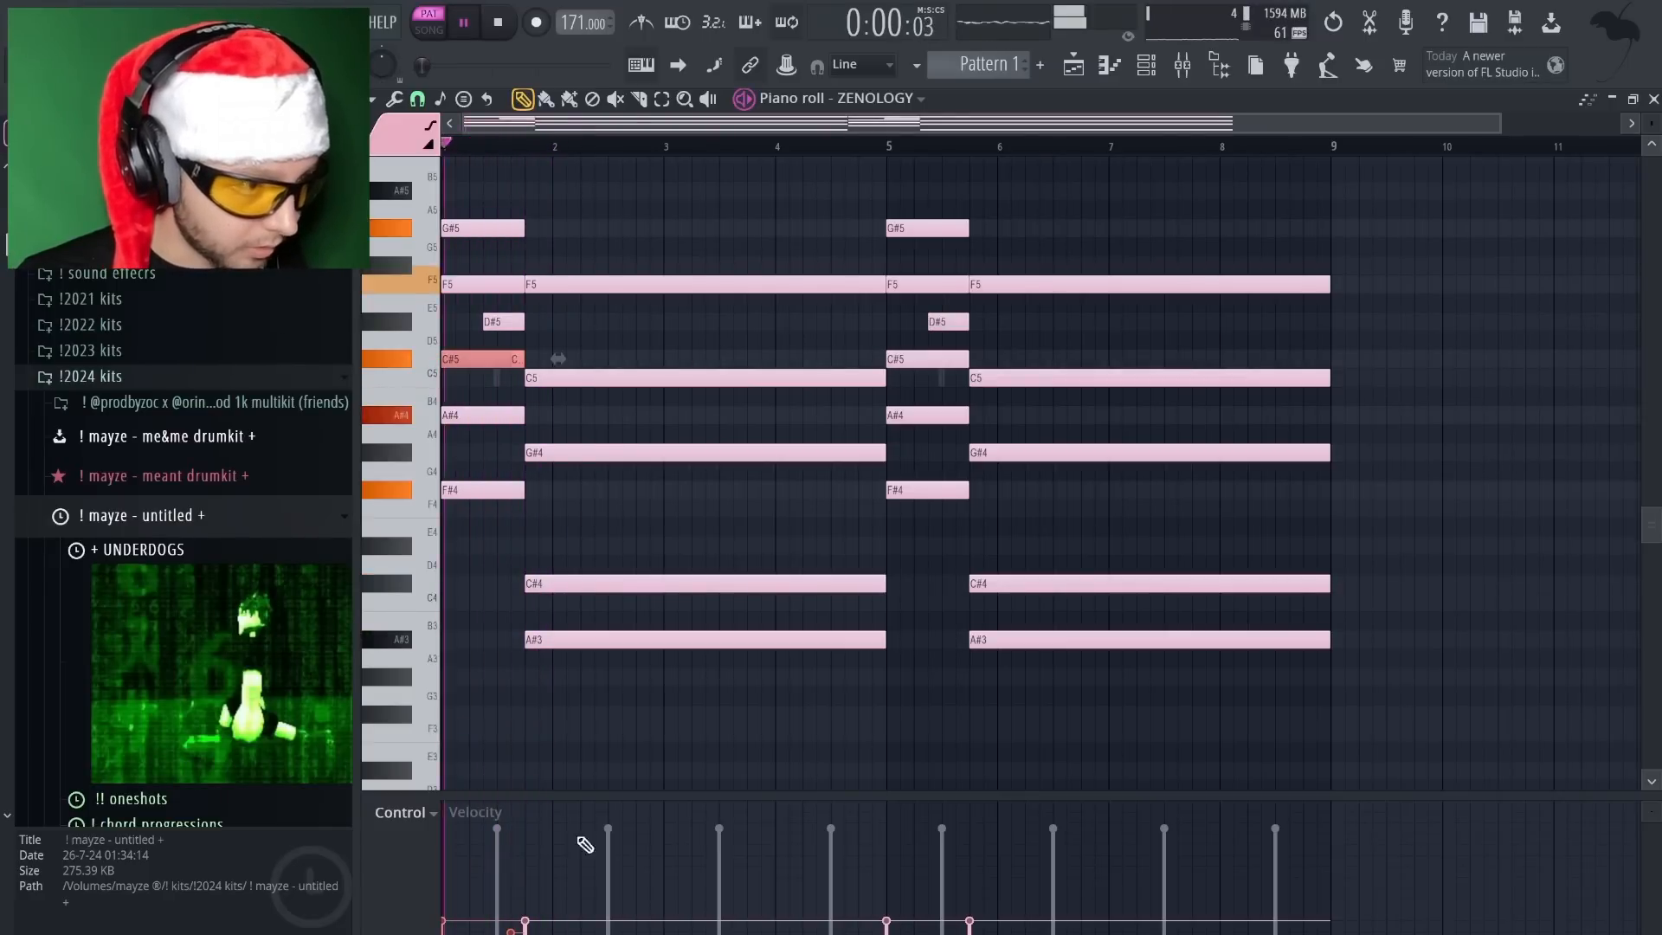
scroll(437, 528, "up", 2)
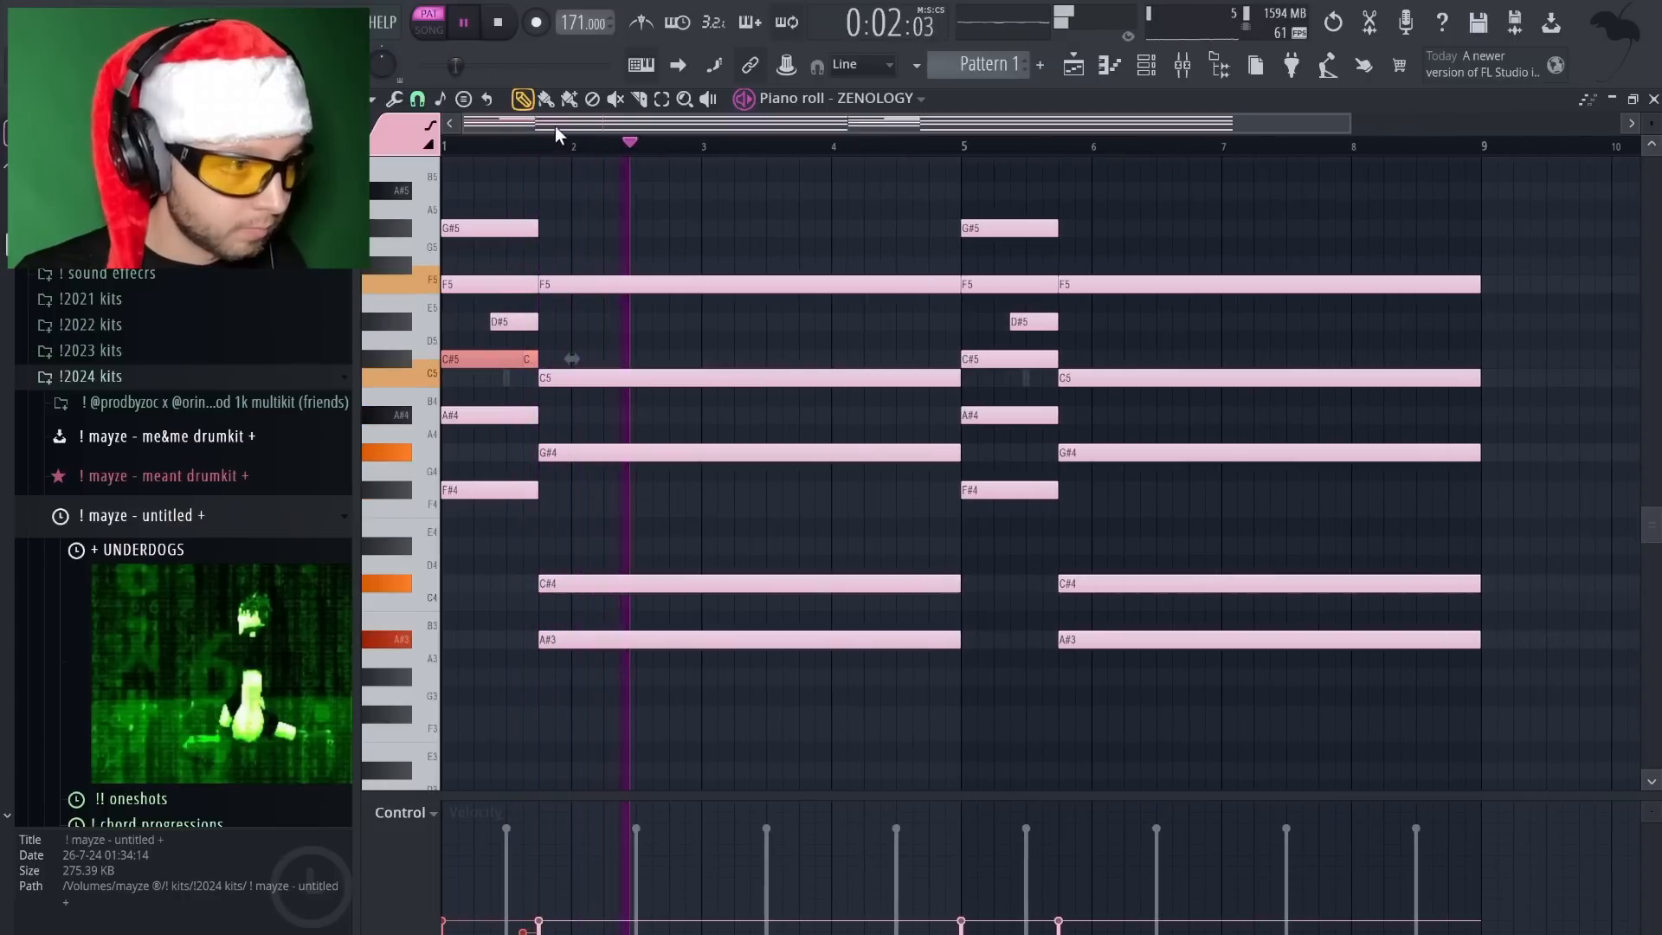
left_click(649, 223, "super")
left_click_drag(531, 357, 1111, 392)
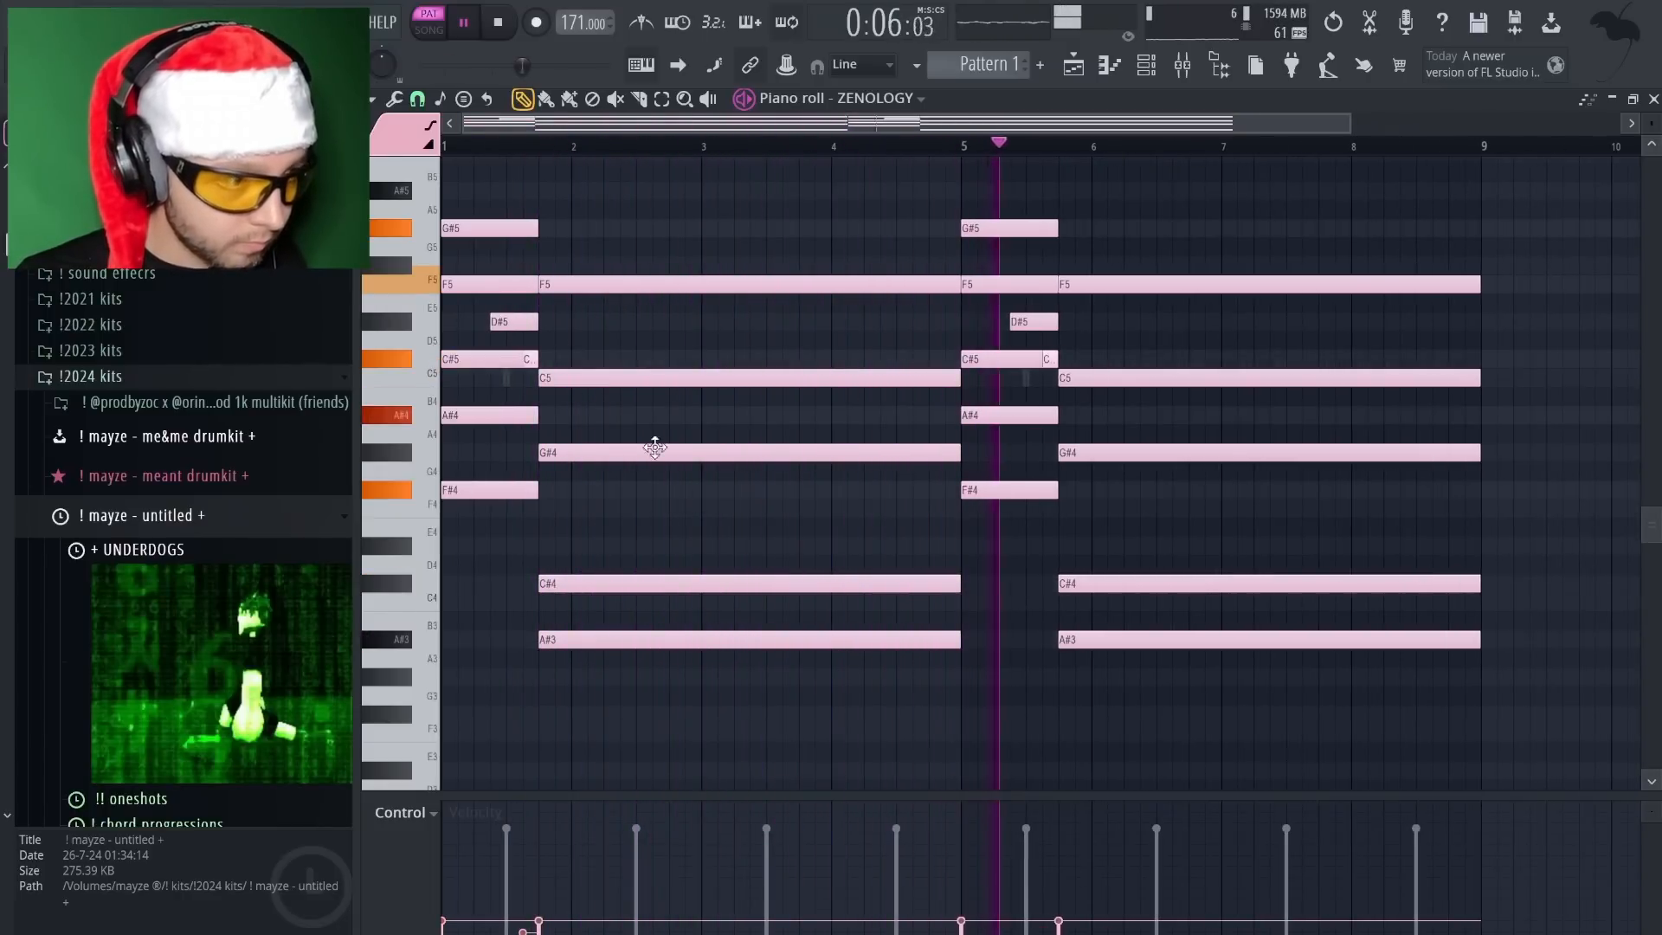
left_click(519, 359, "super")
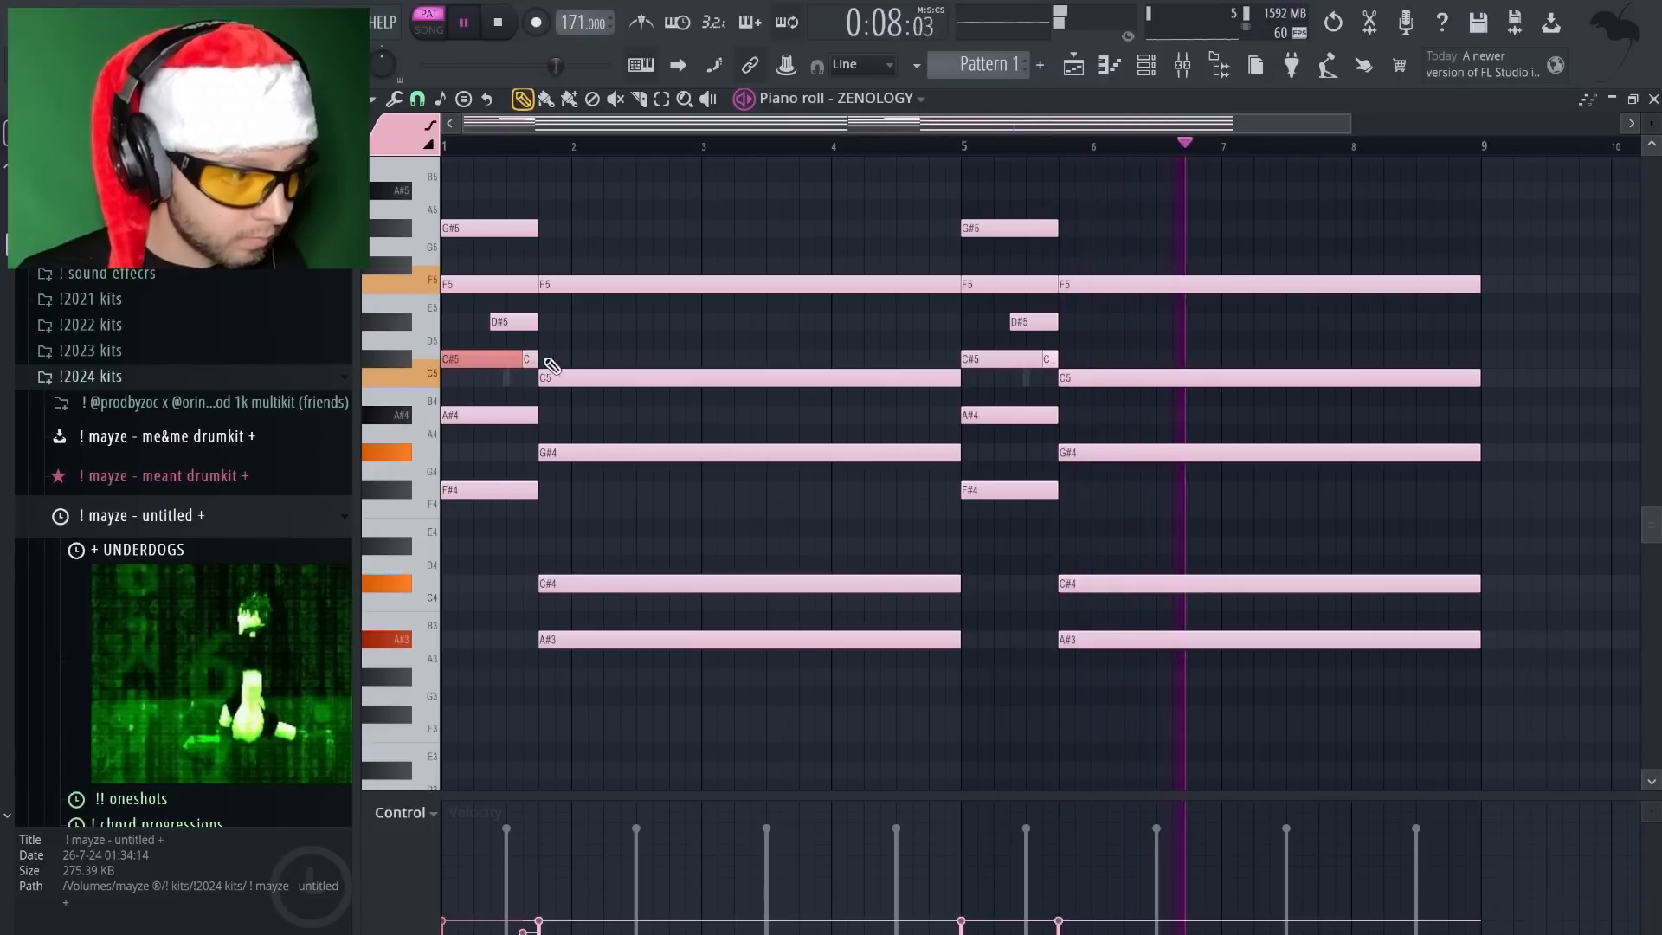
key("space")
Place a short C5 early in the first chord and add two short C5 notes to its repeat in bar 5, auditioning the loop
key("space")
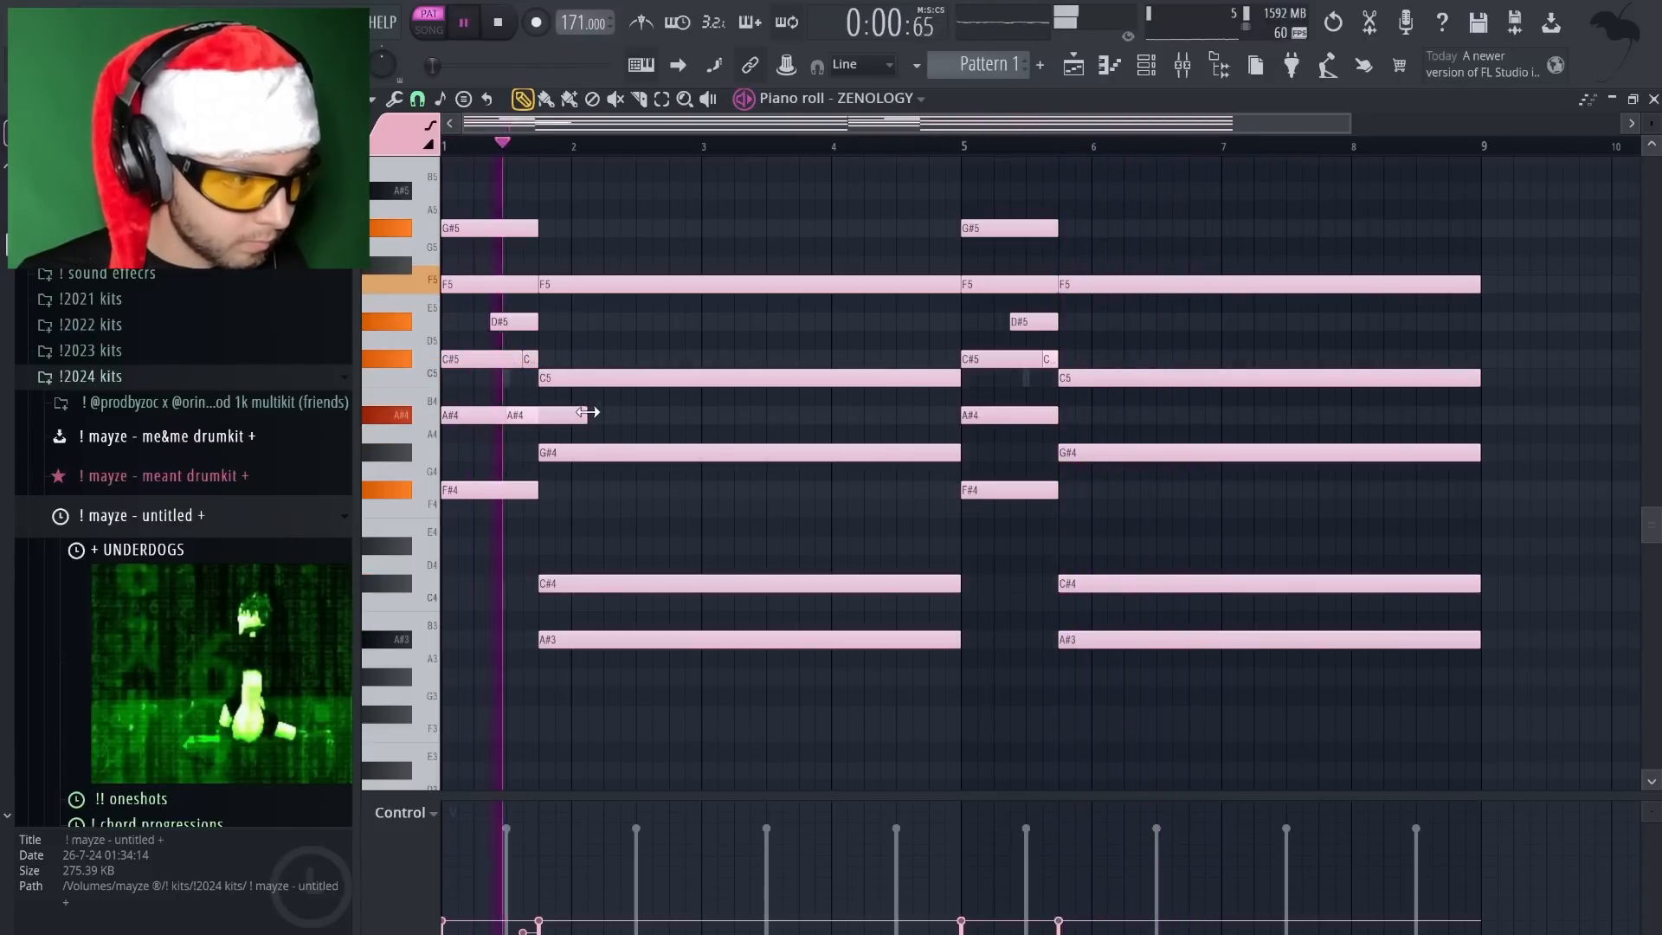
left_click_drag(587, 413, 537, 416)
key("space")
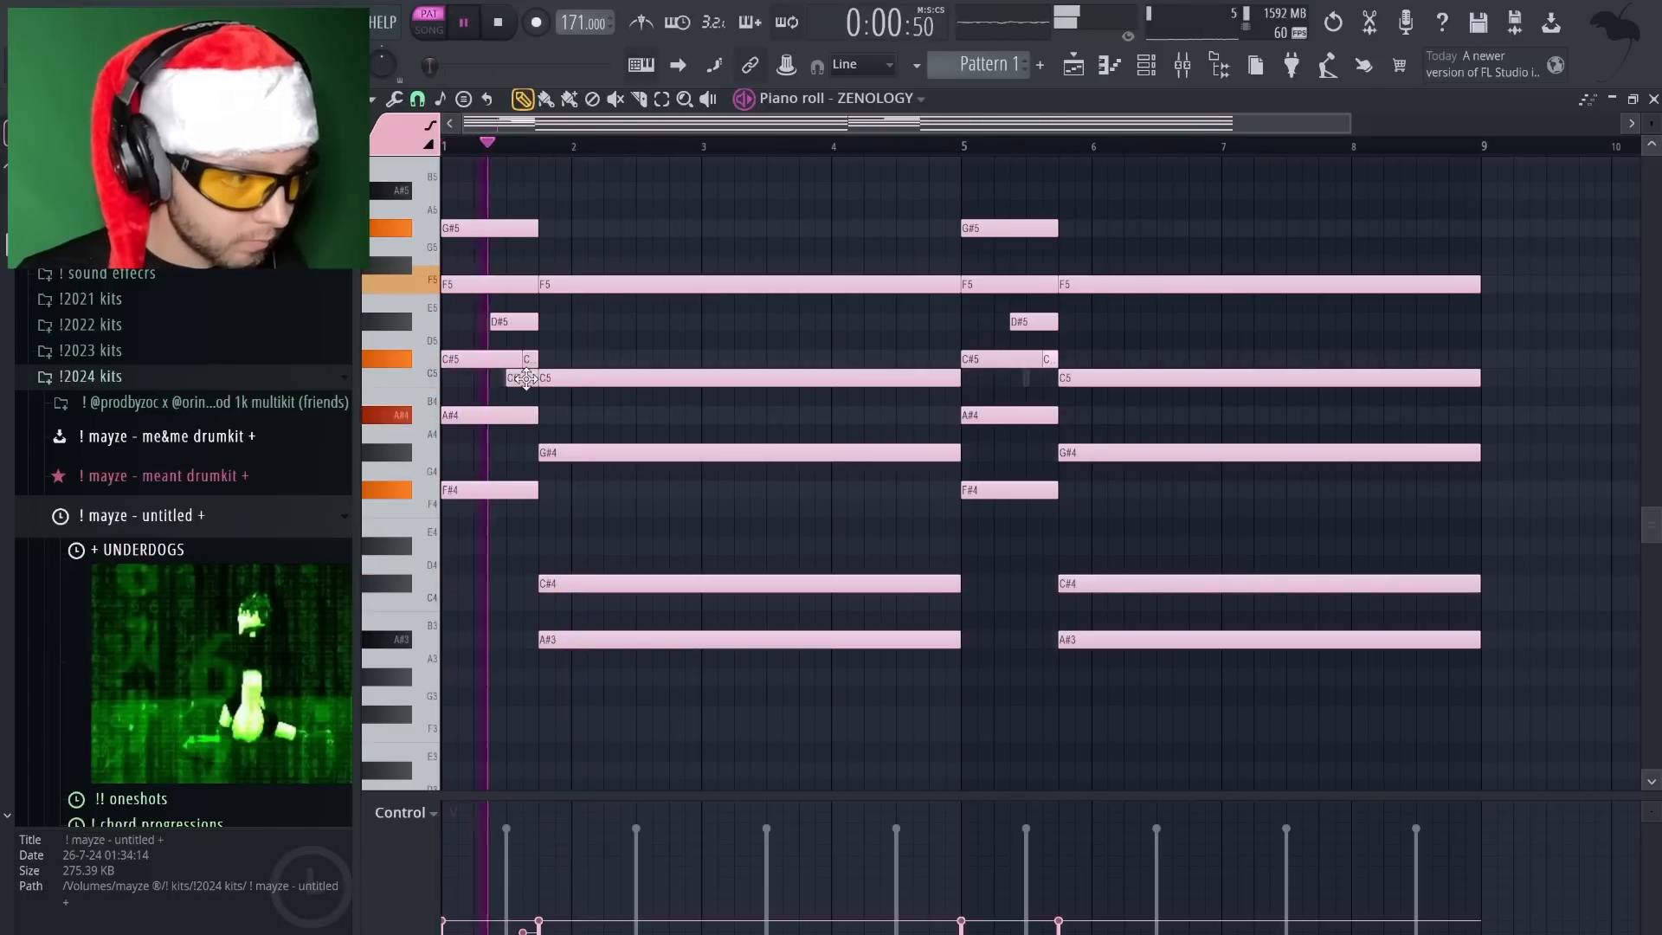
key("space")
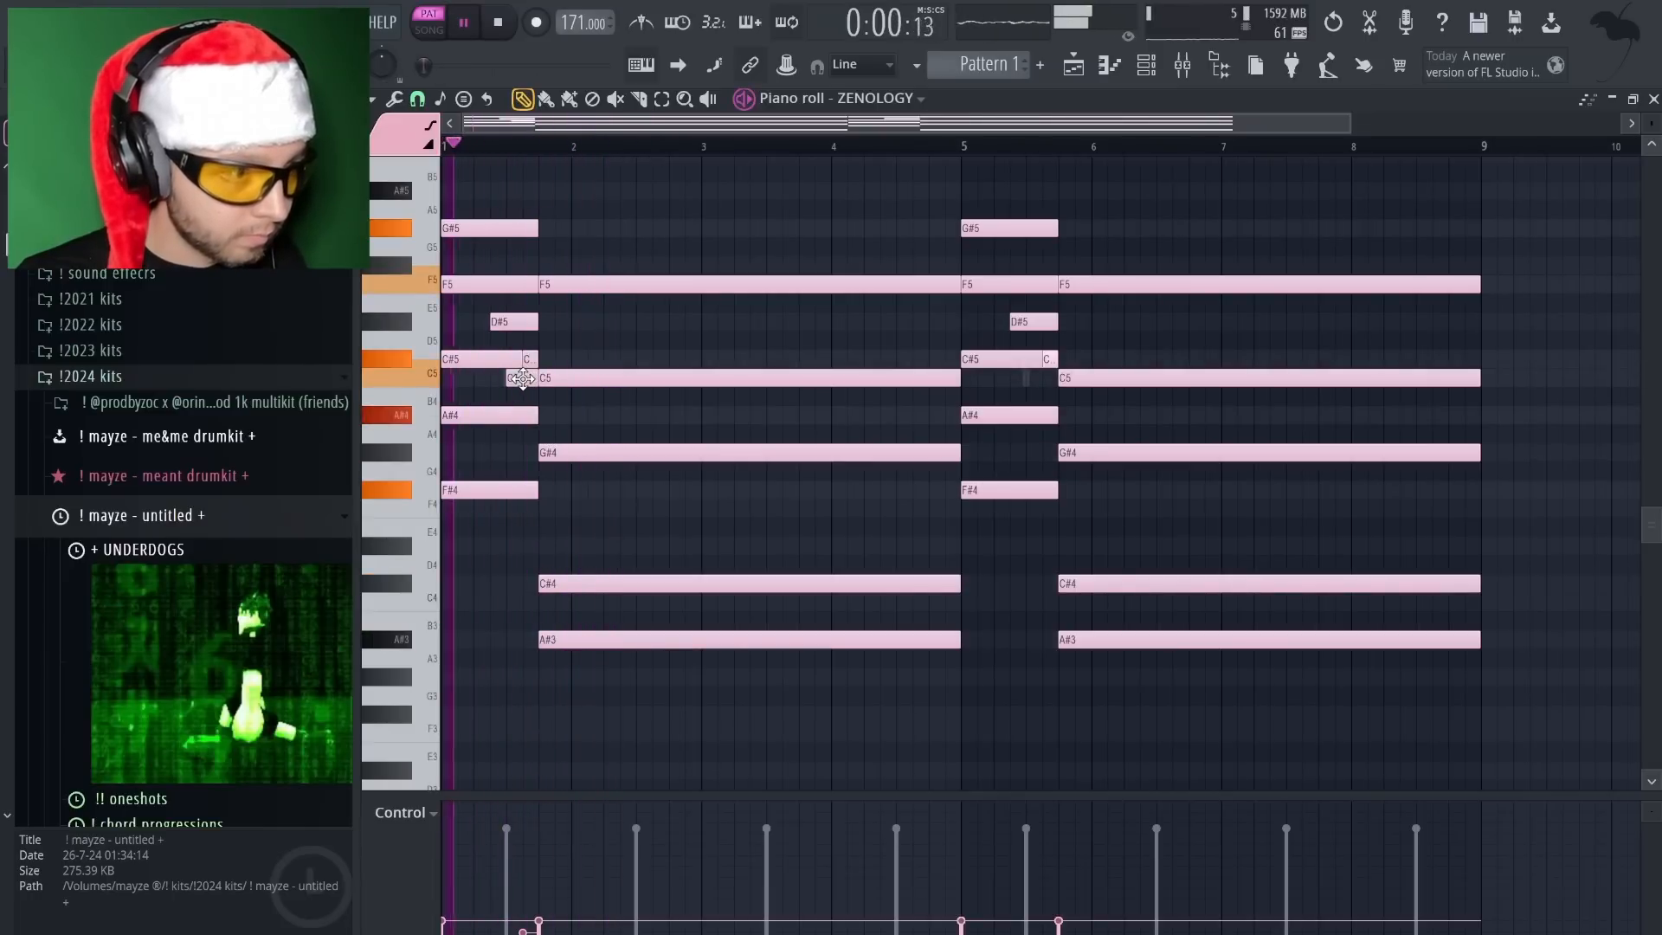
left_click_drag(526, 379, 478, 381)
key("space")
key("space")
key("space")
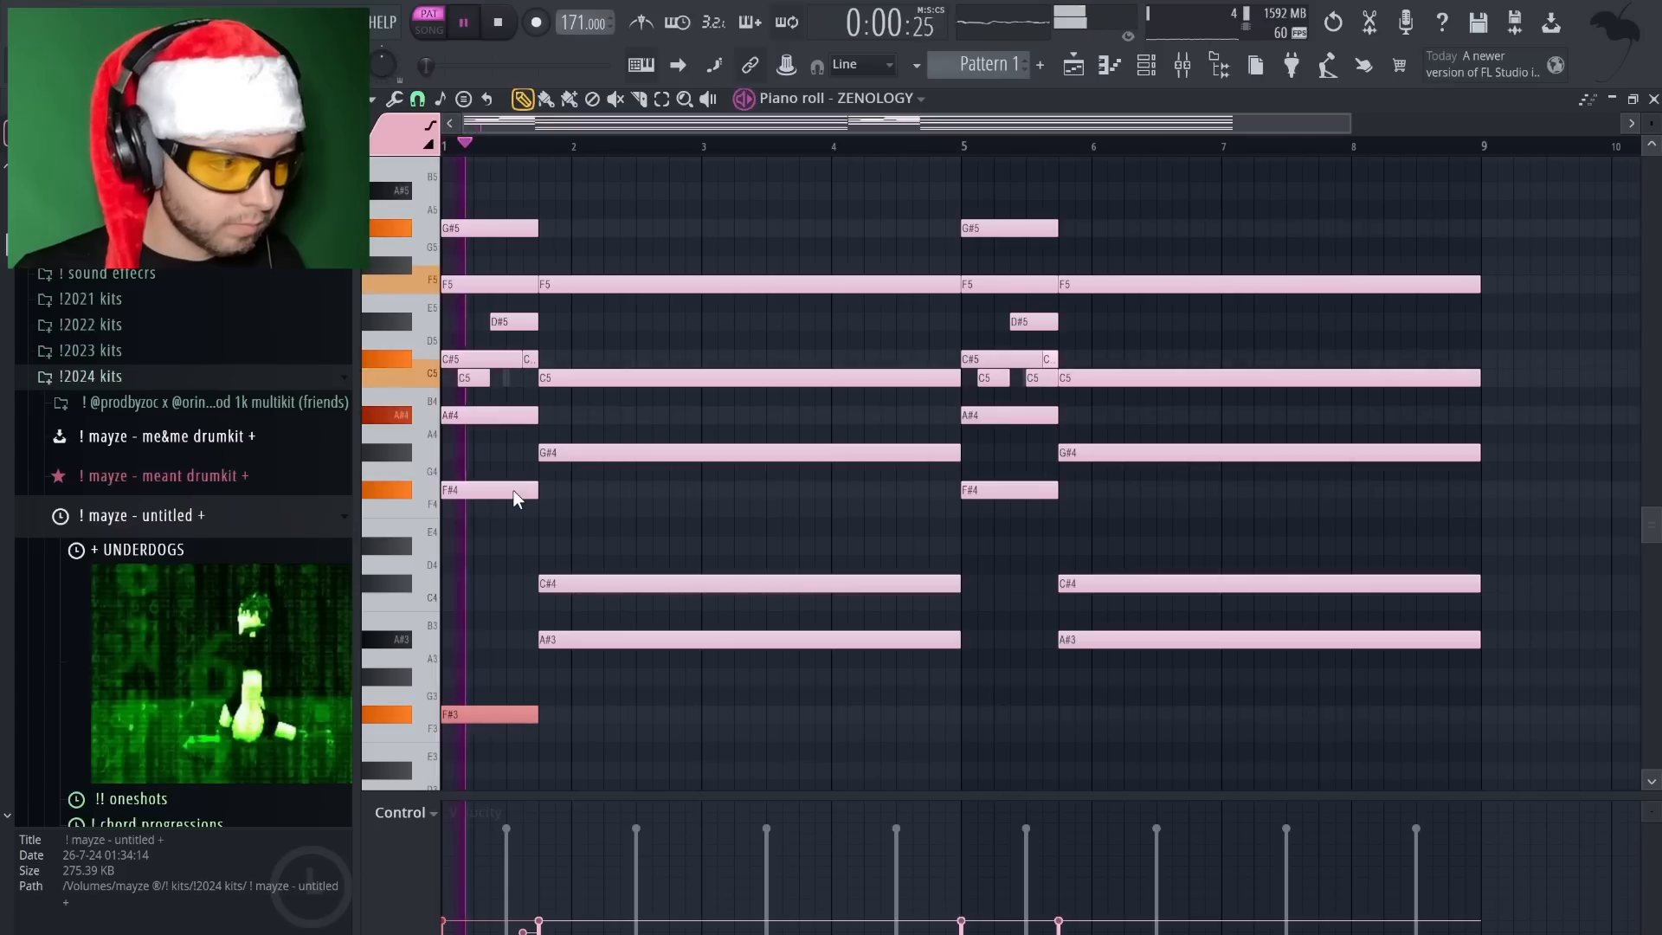
Strum all the chord notes with Preserve end and Alternate direction enabled, auditioning the result
left_click_drag(505, 685, 510, 729)
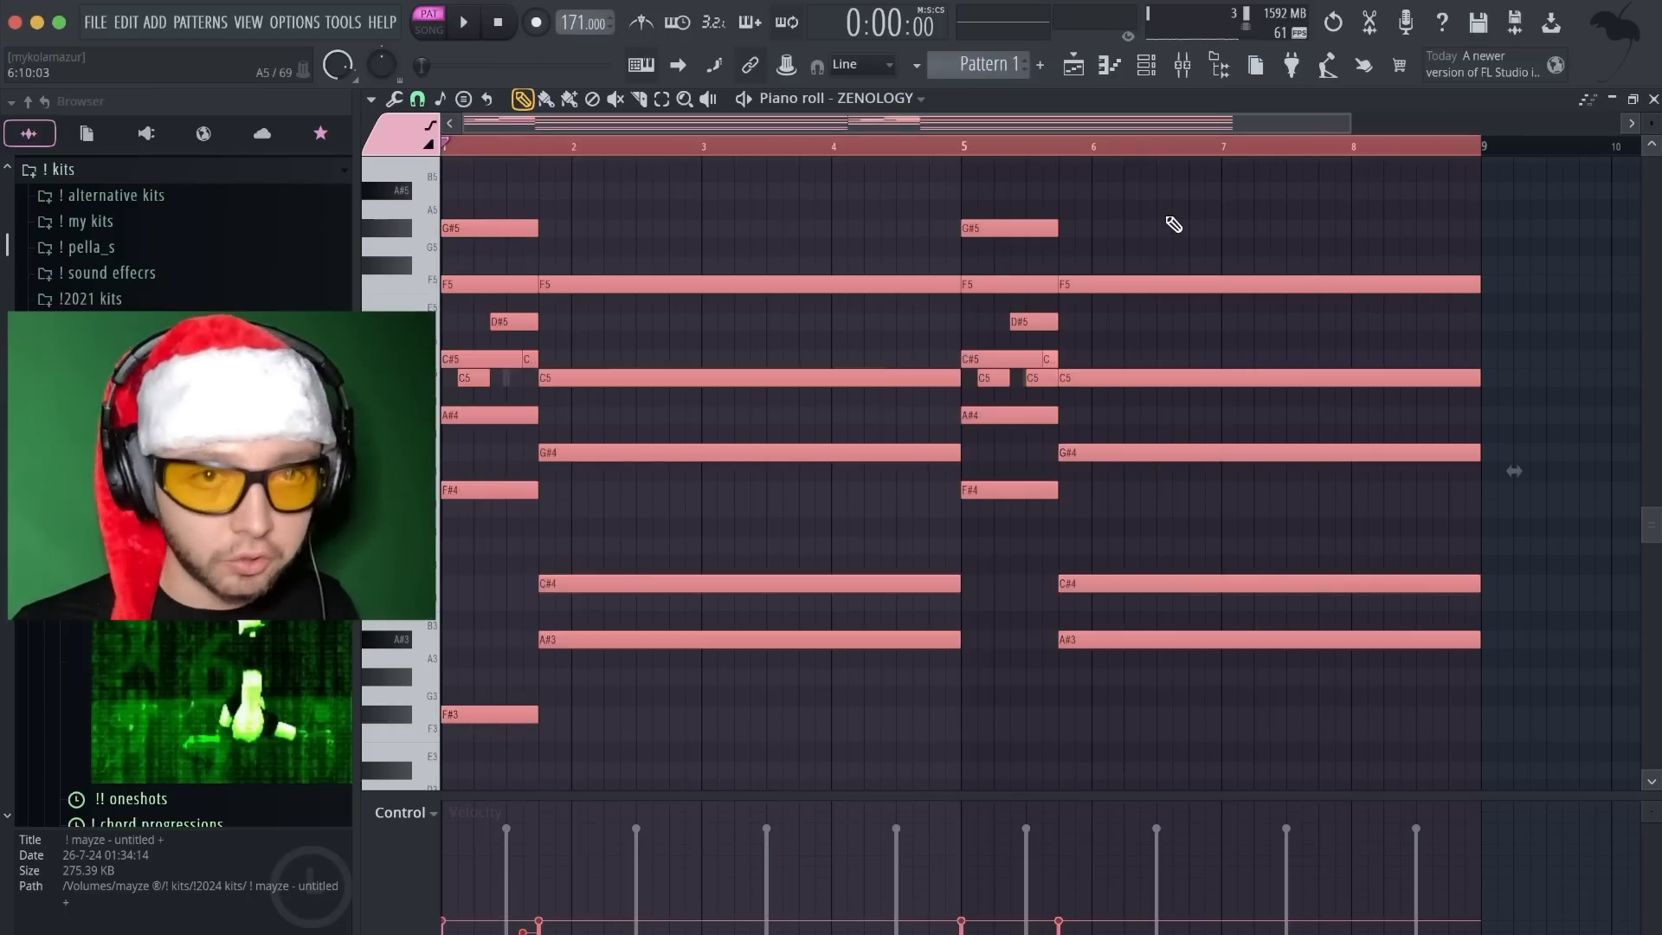
key("alt+s")
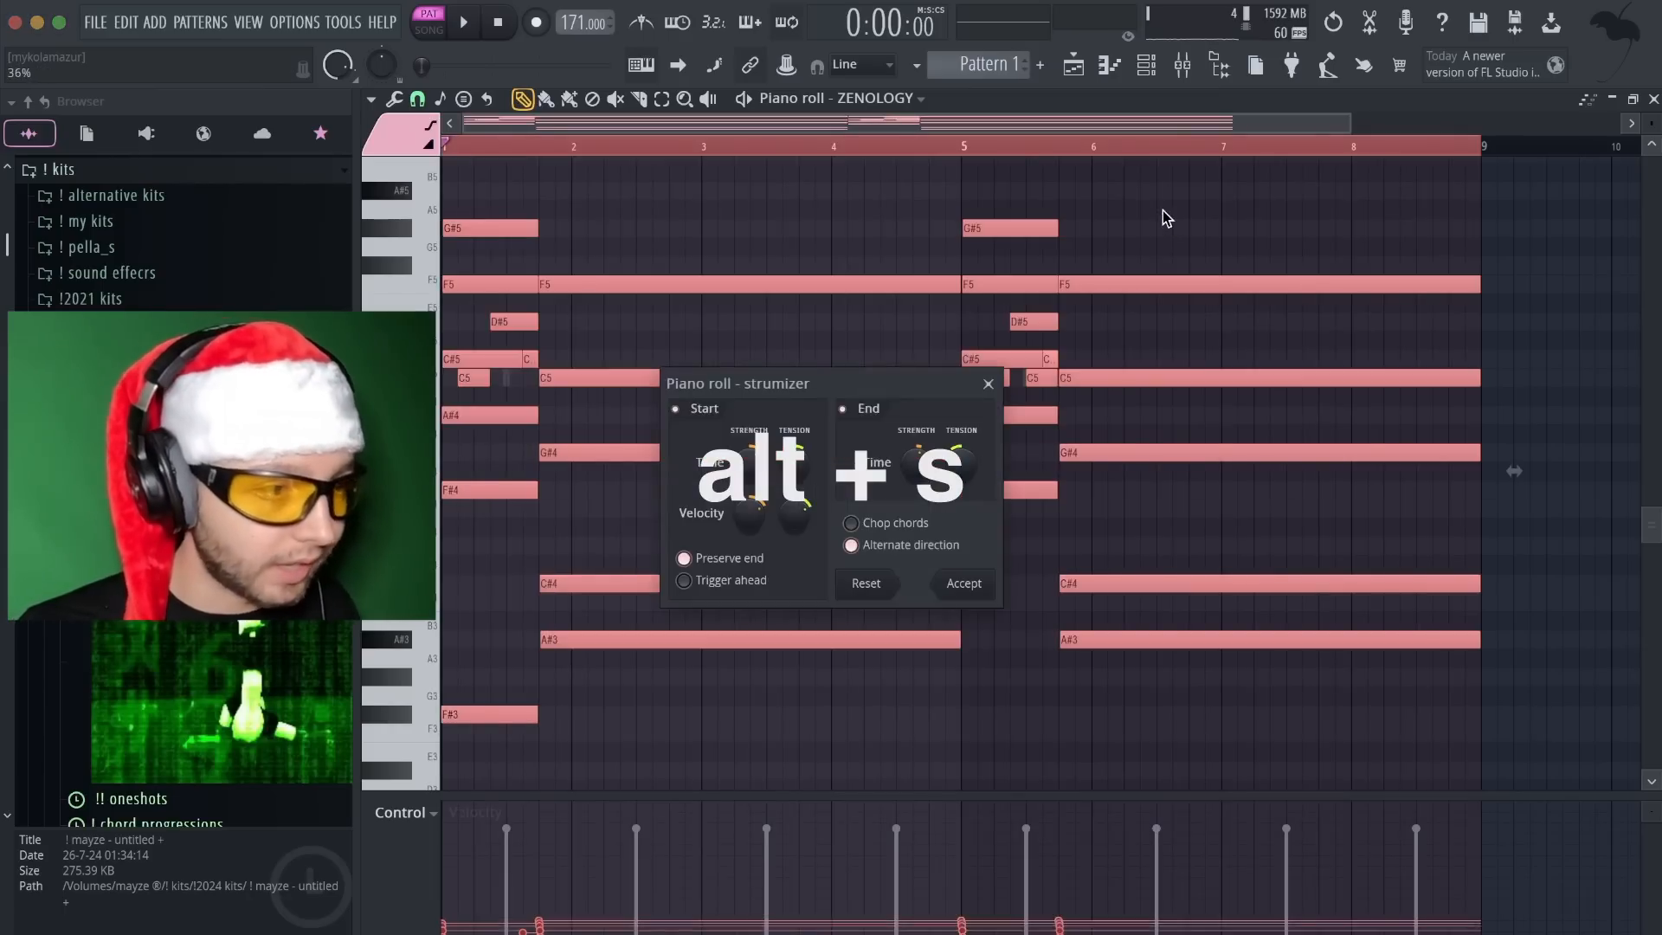
key("space")
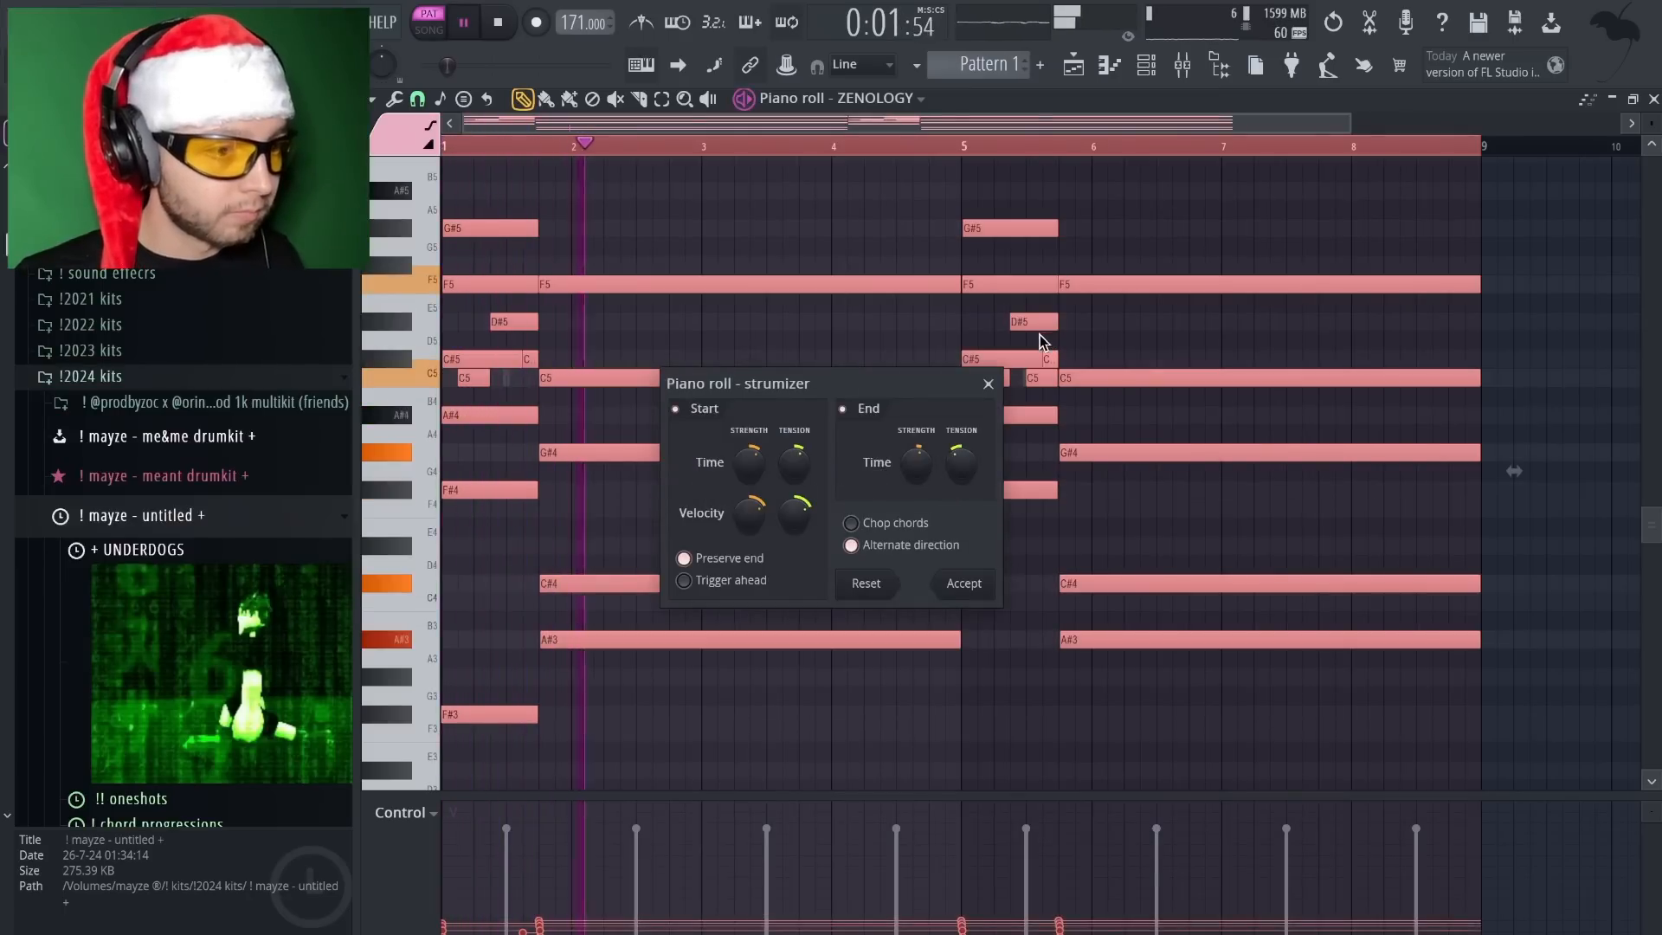
left_click(975, 584)
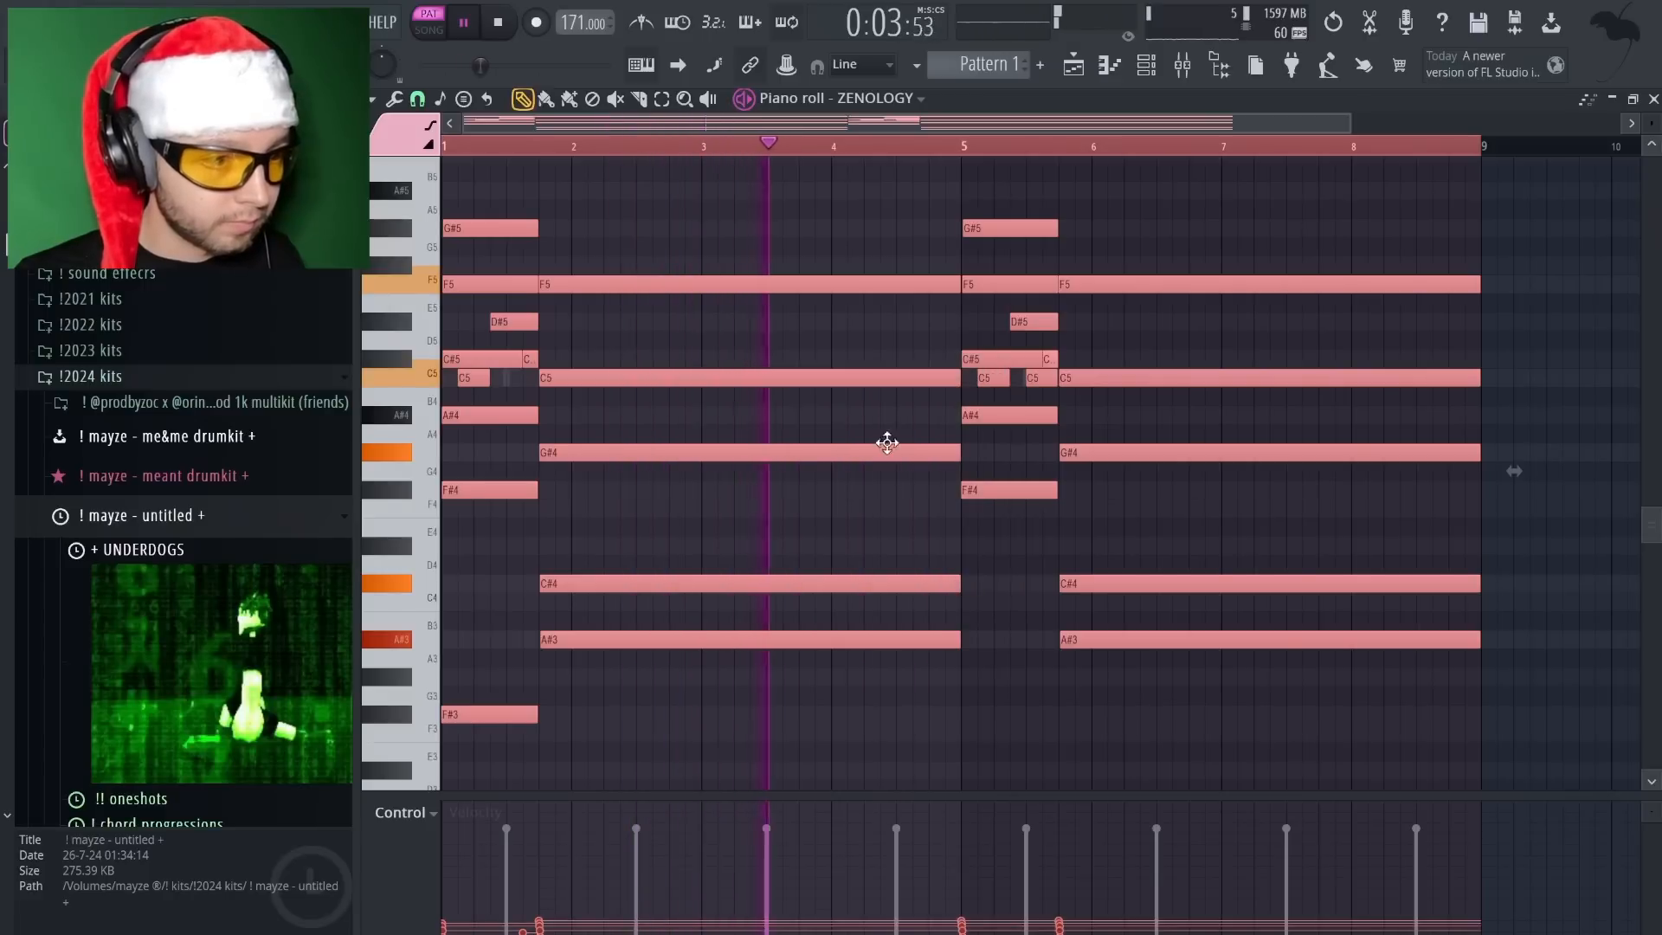
right_click(862, 409)
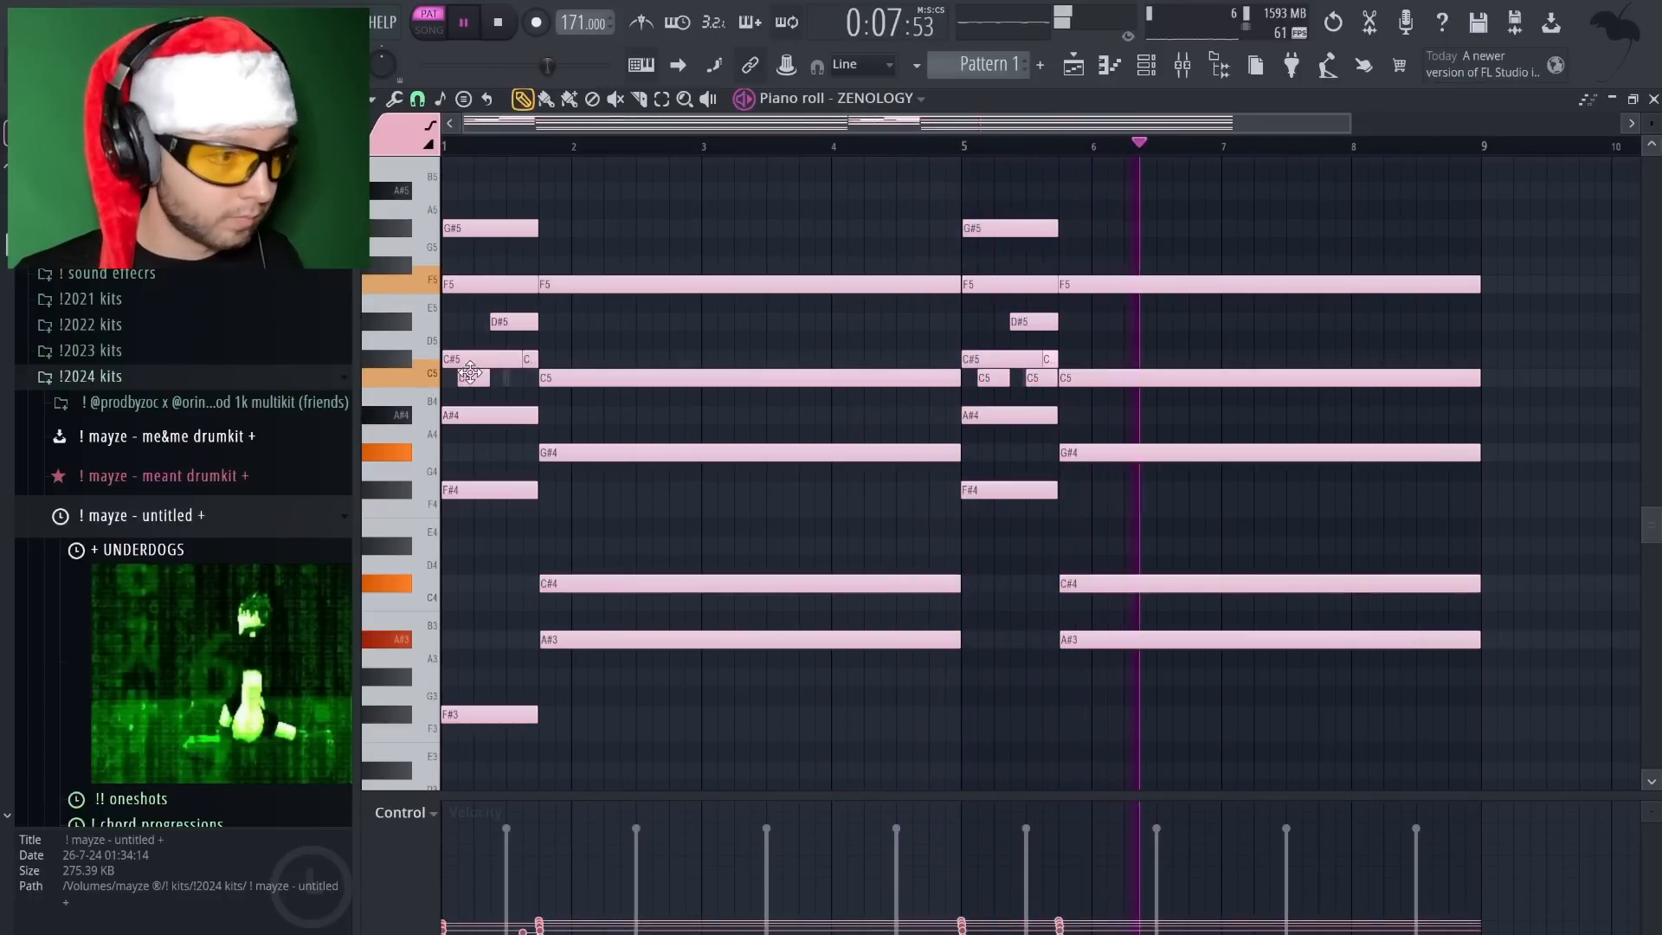
key("space")
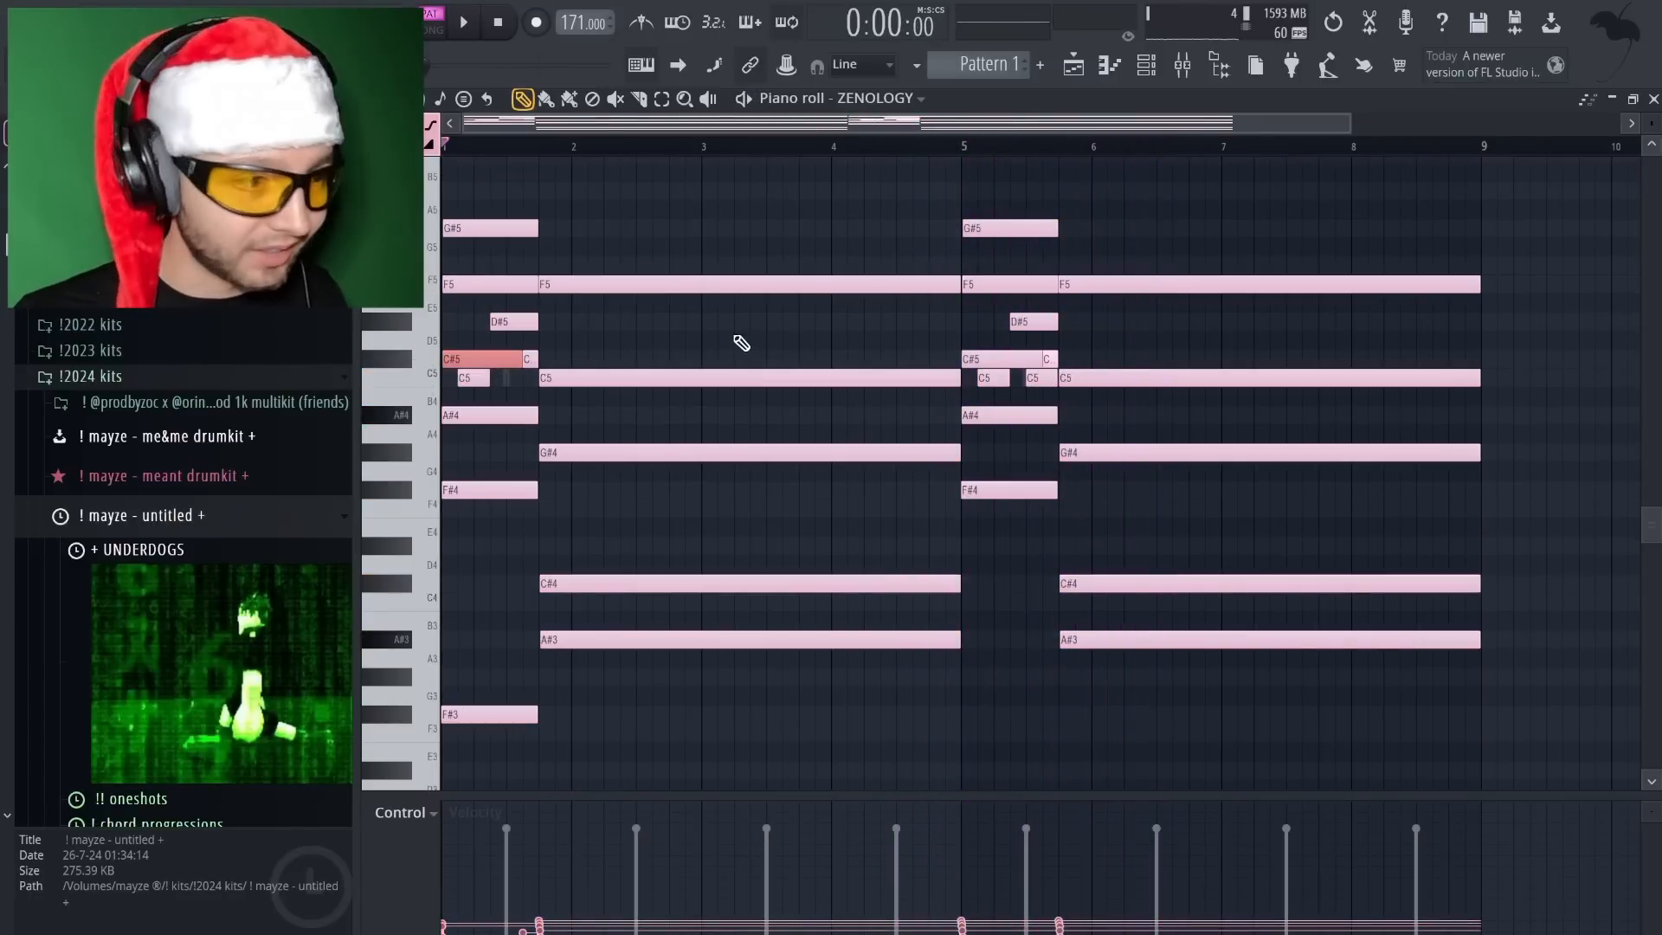
Play the strummed progression and single out the long F5 notes of the second chord and its repeat
key("space")
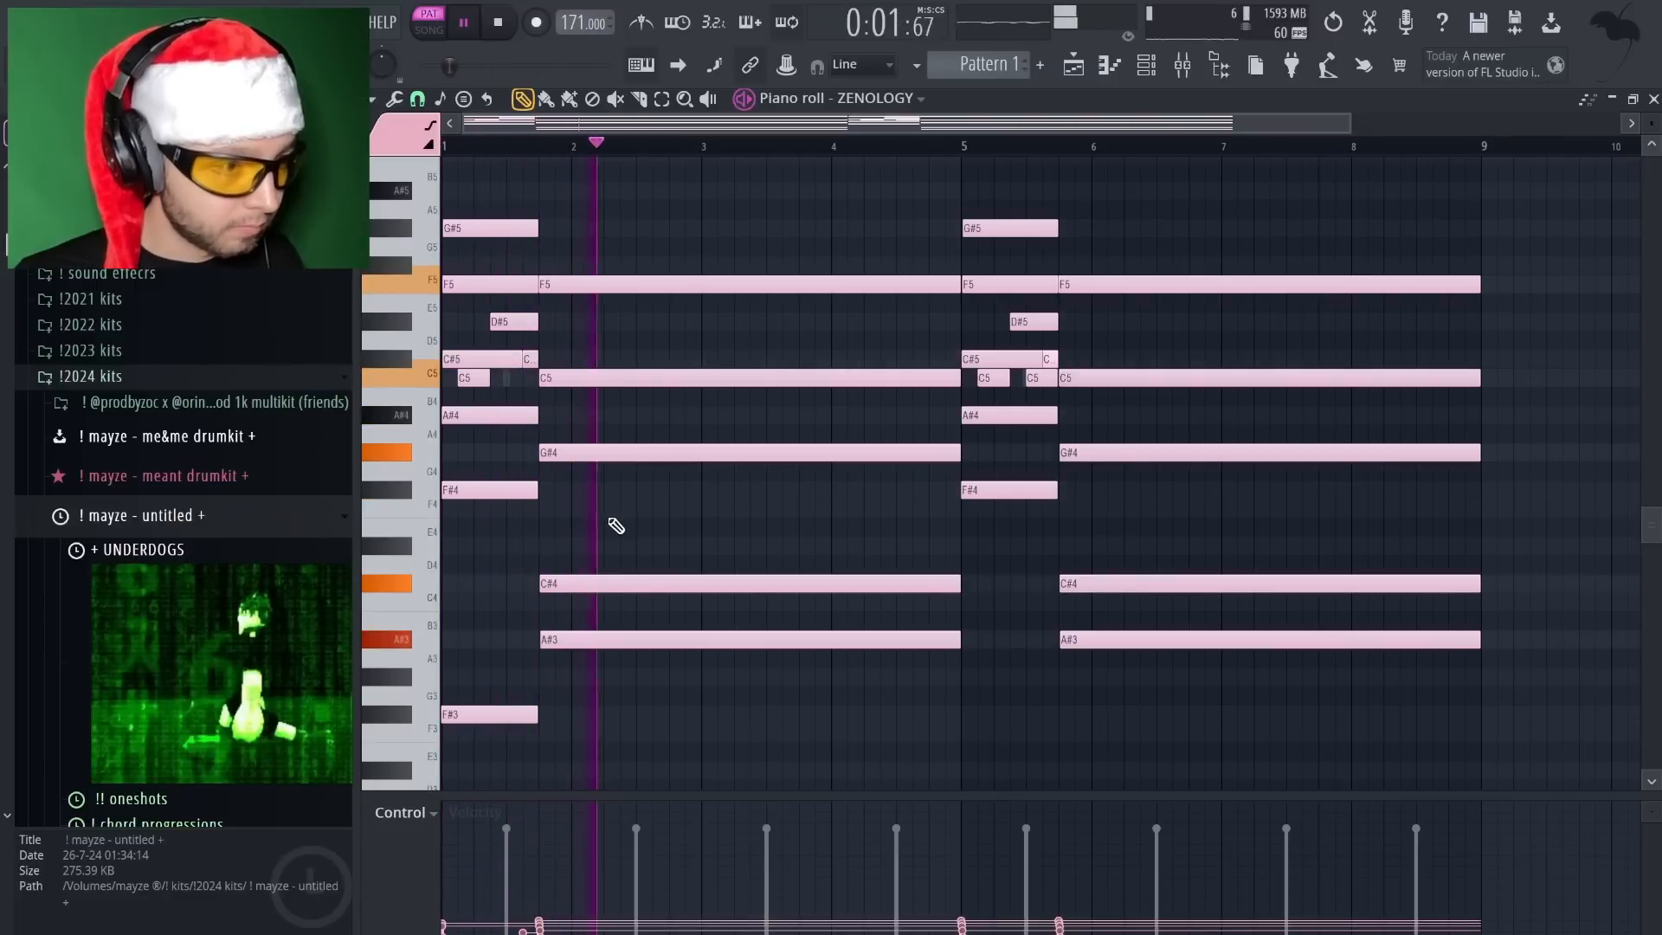
left_click(1257, 286, "ctrl+shift")
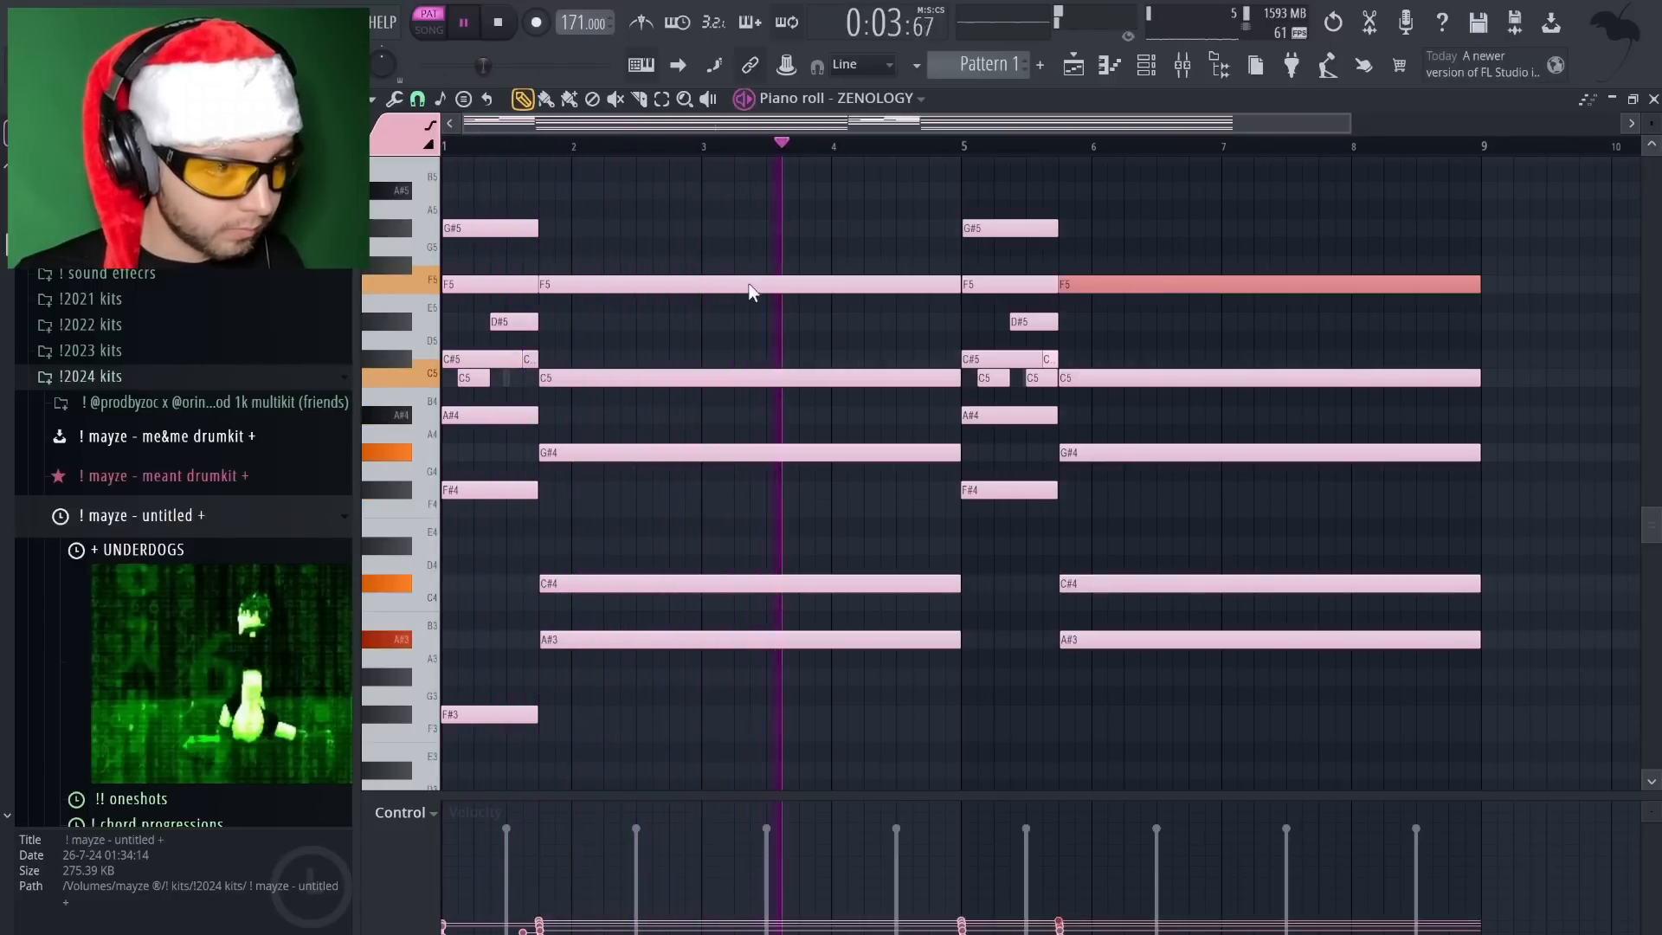
left_click(753, 284, "ctrl+shift")
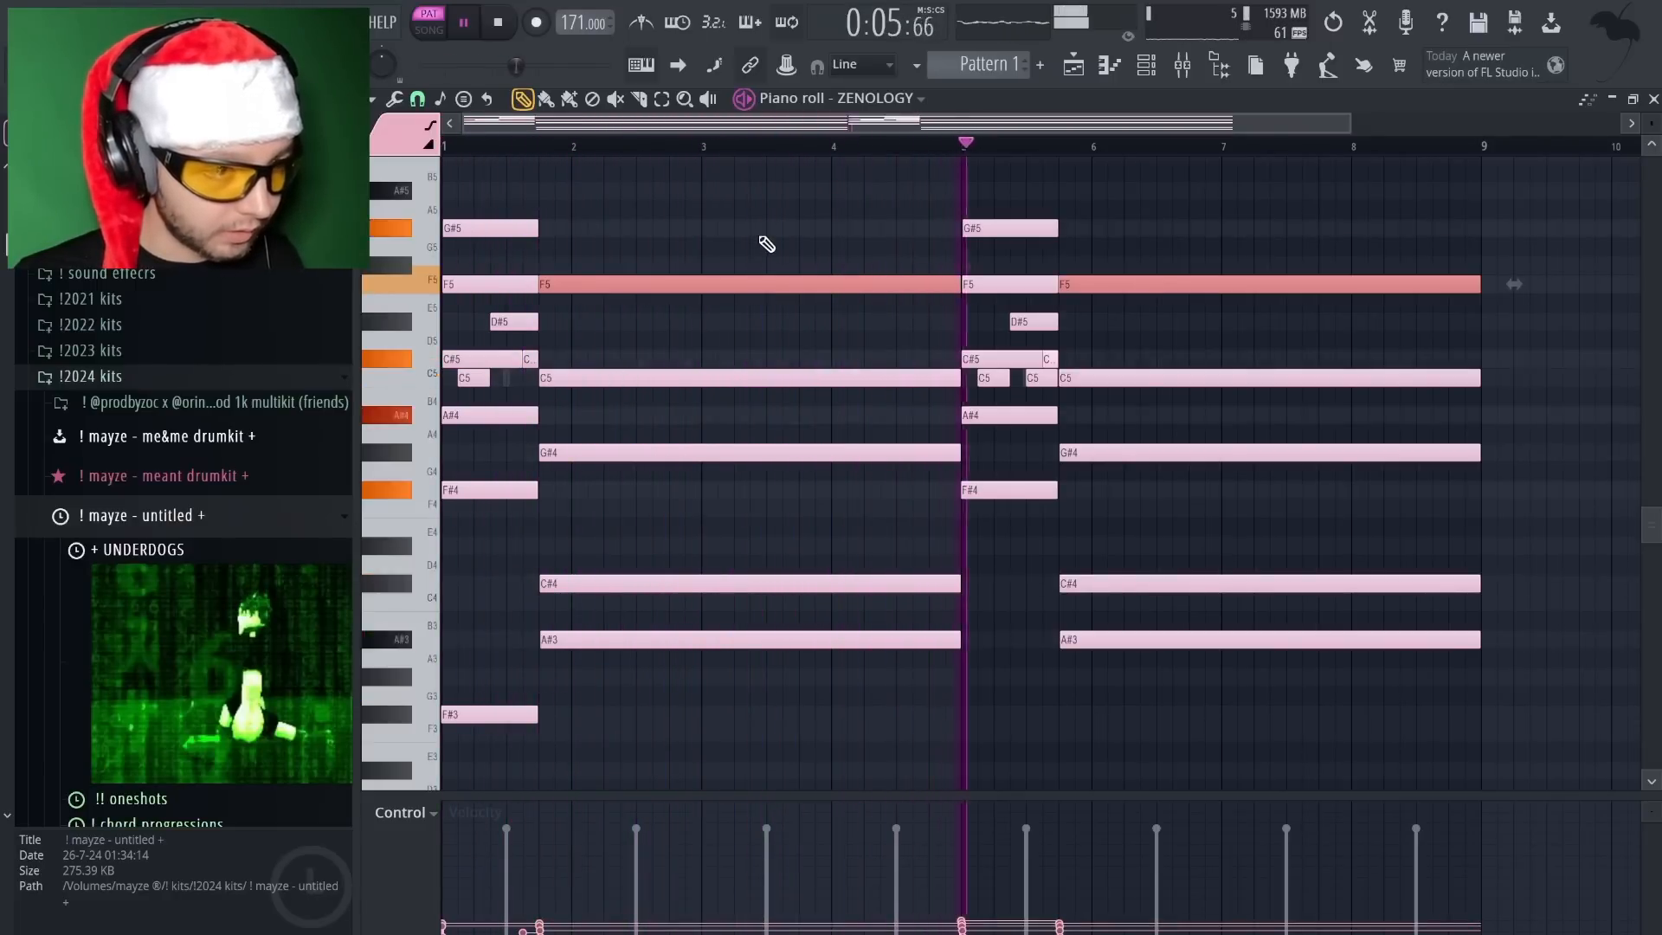
key("space")
key("ctrl+d")
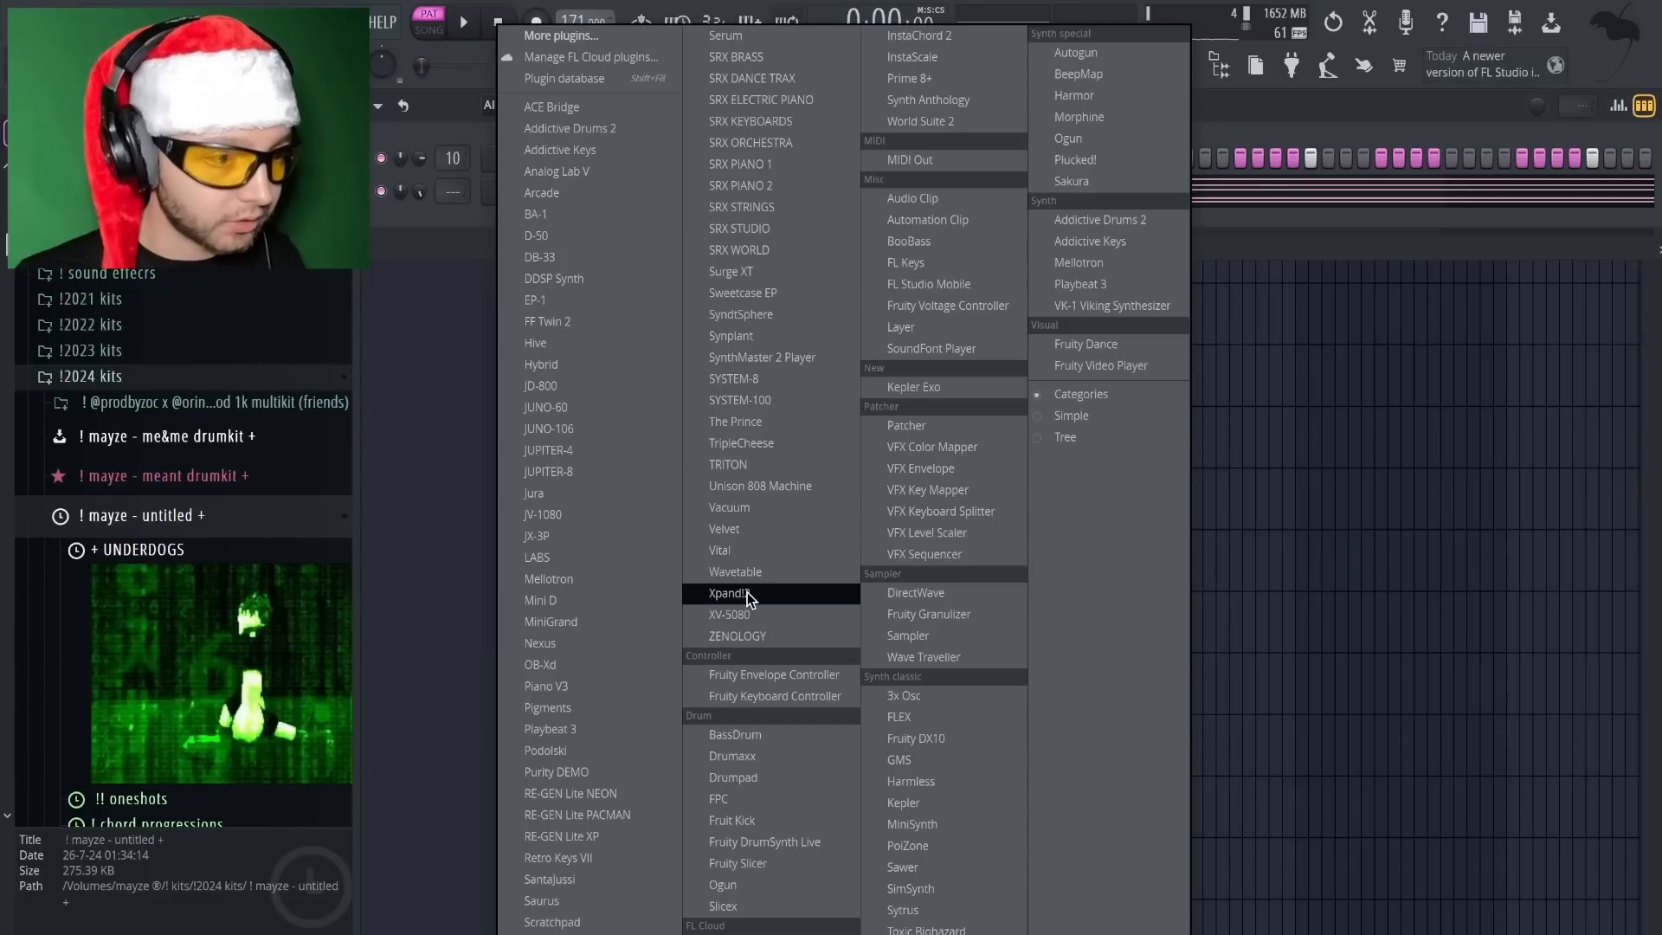
Add an Xpand!2 instrument and load a preset from its 11 Soft Leads category
left_click(746, 592)
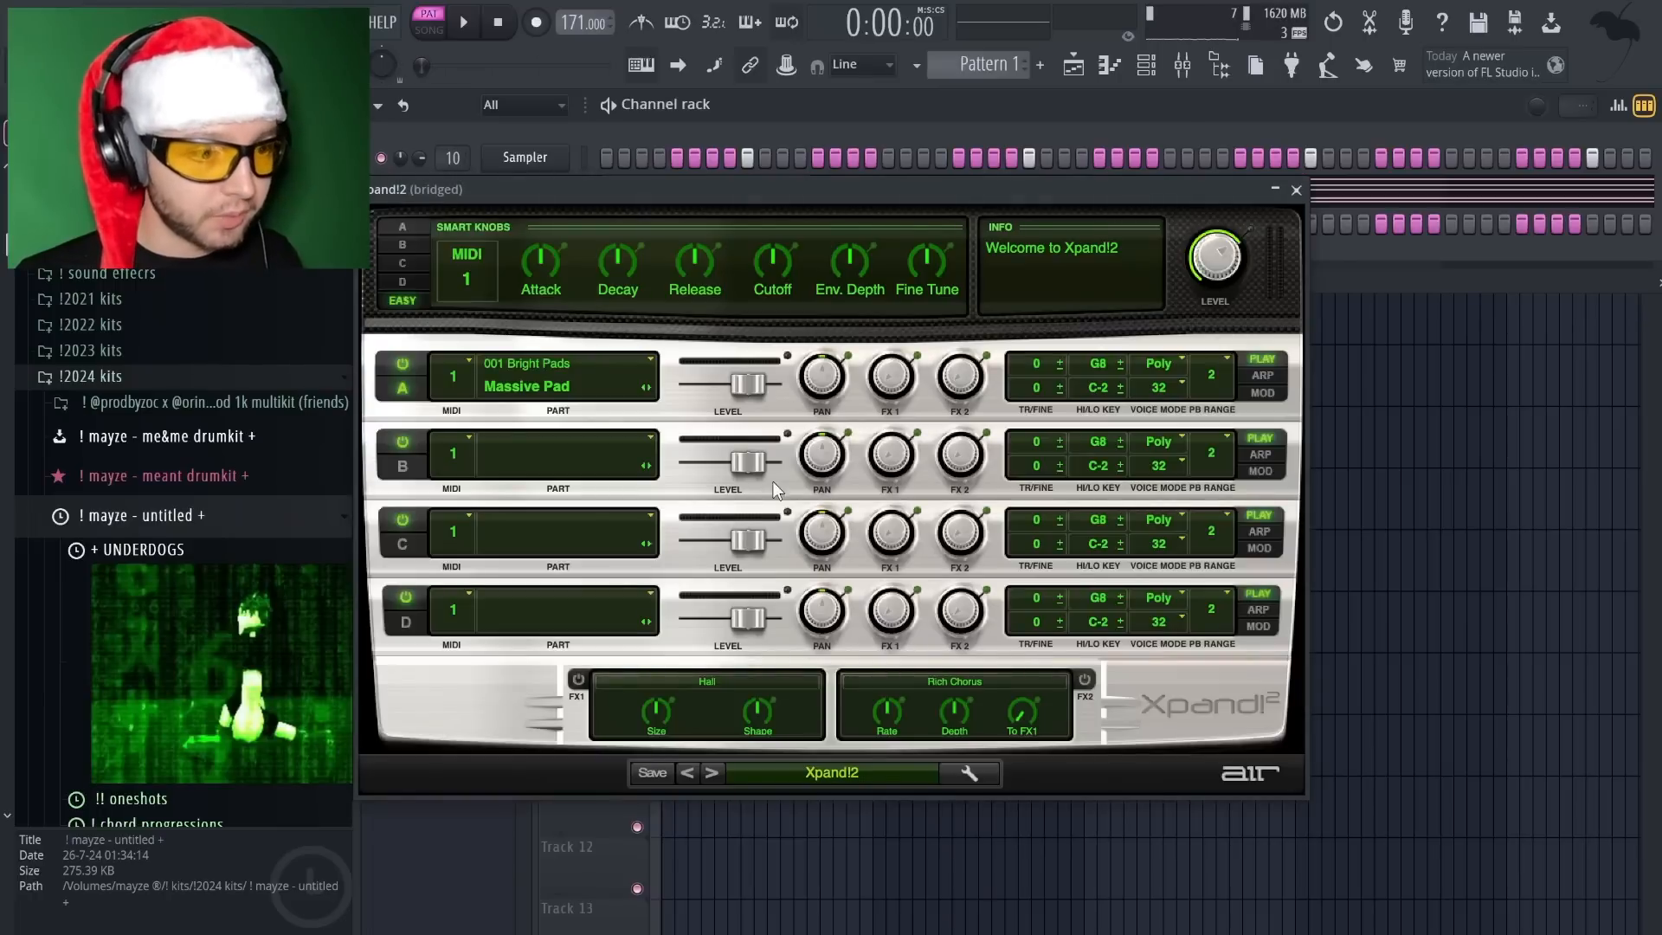
left_click(849, 774)
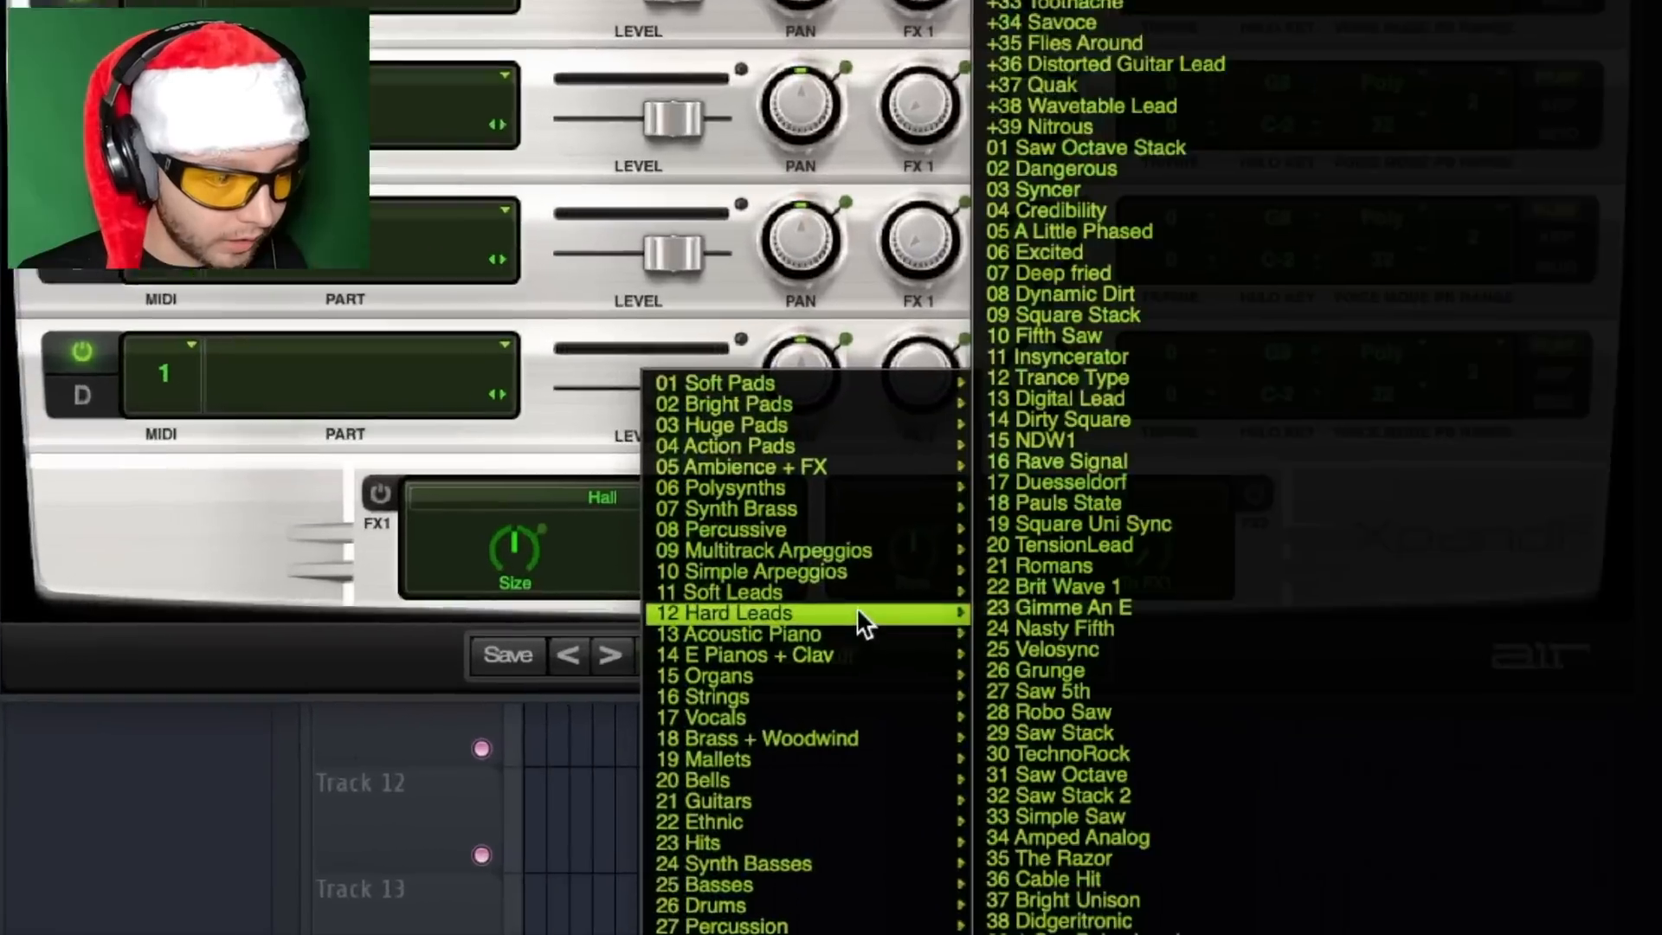
mouse_move(733, 587)
left_click(1069, 83)
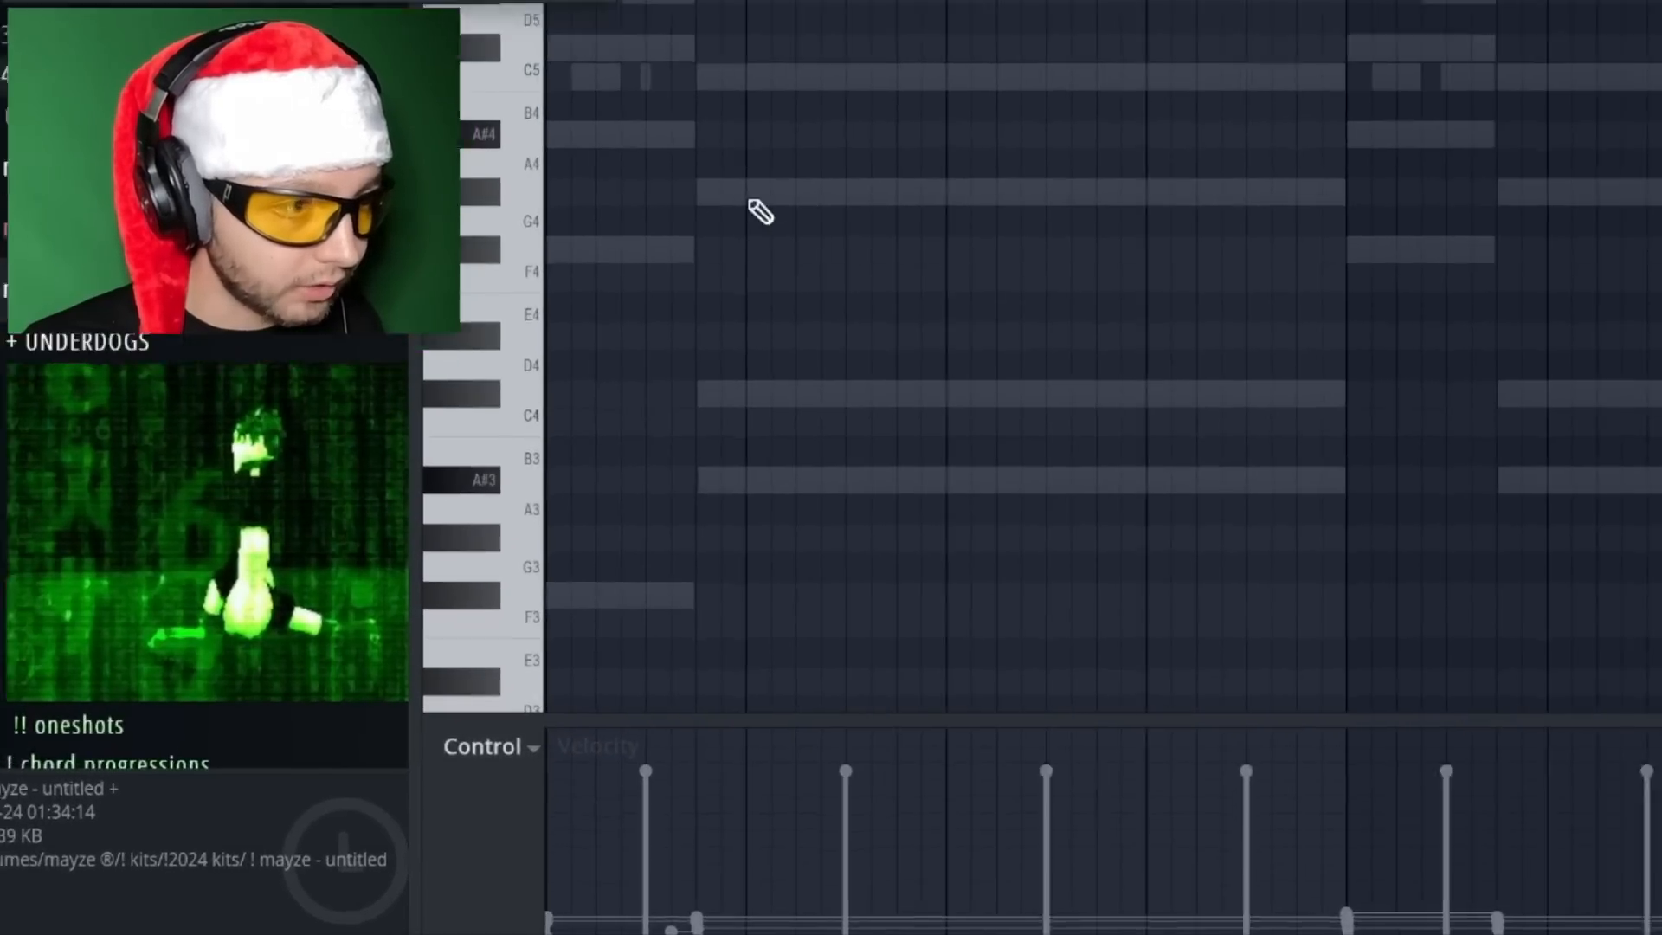
Draw a staggered descending run of F5, C#5, C5, A#4 and G#4 around bar 3 and raise it one octave
left_click(673, 284)
left_click(783, 415)
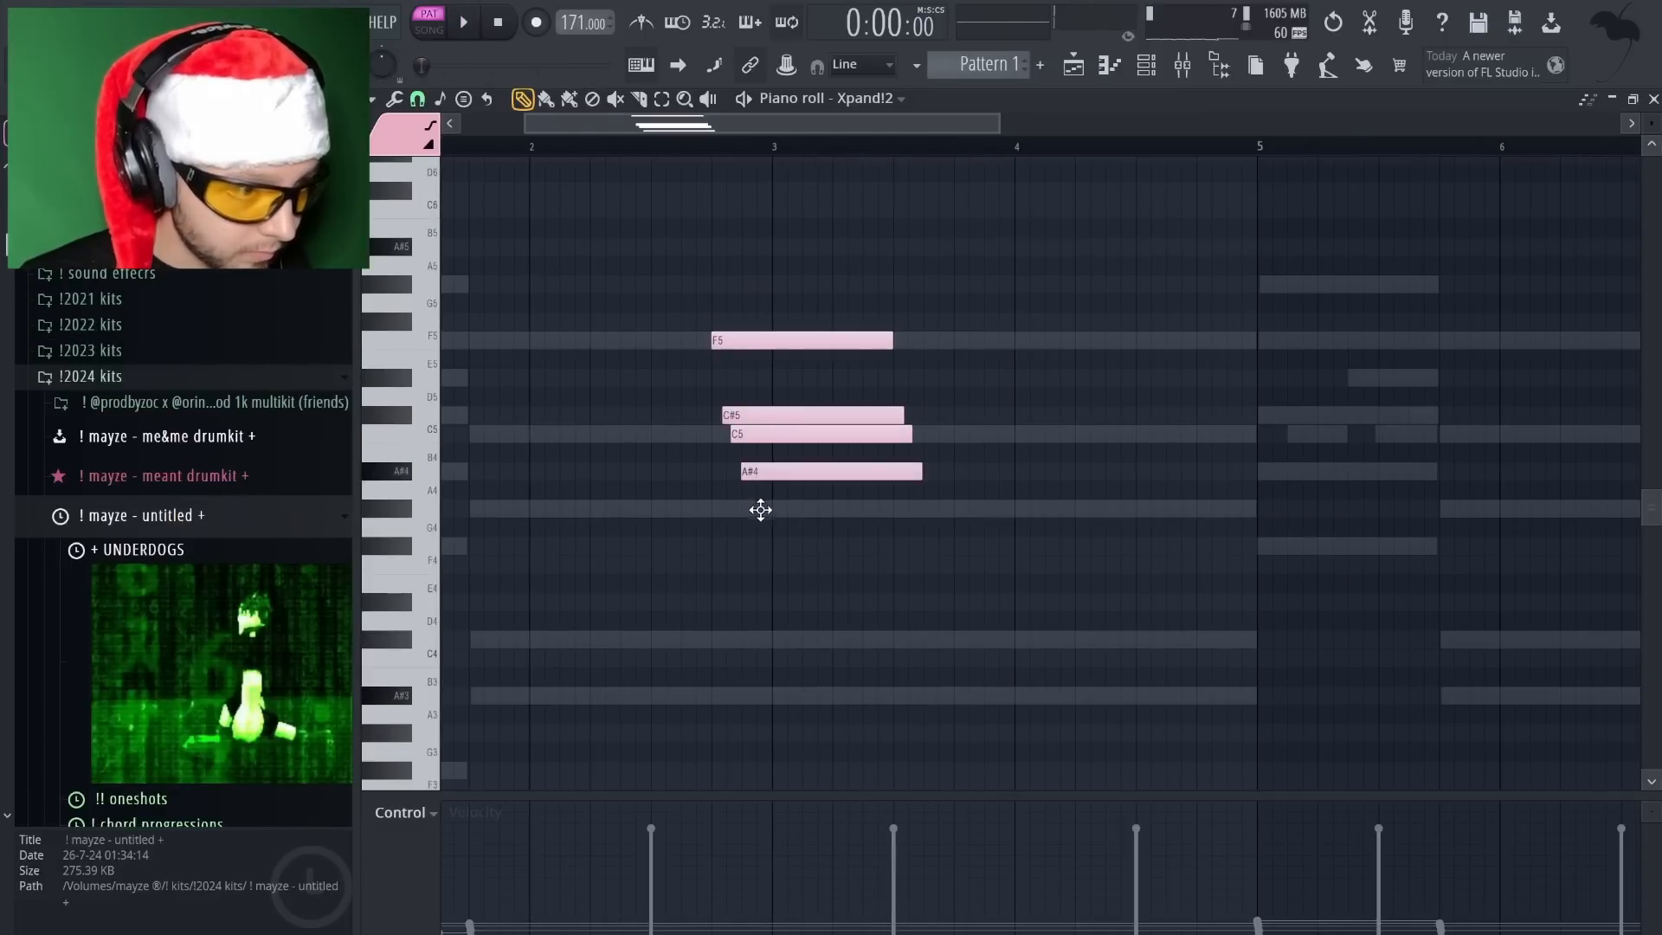
key("super+a")
key("super+Up")
key("space")
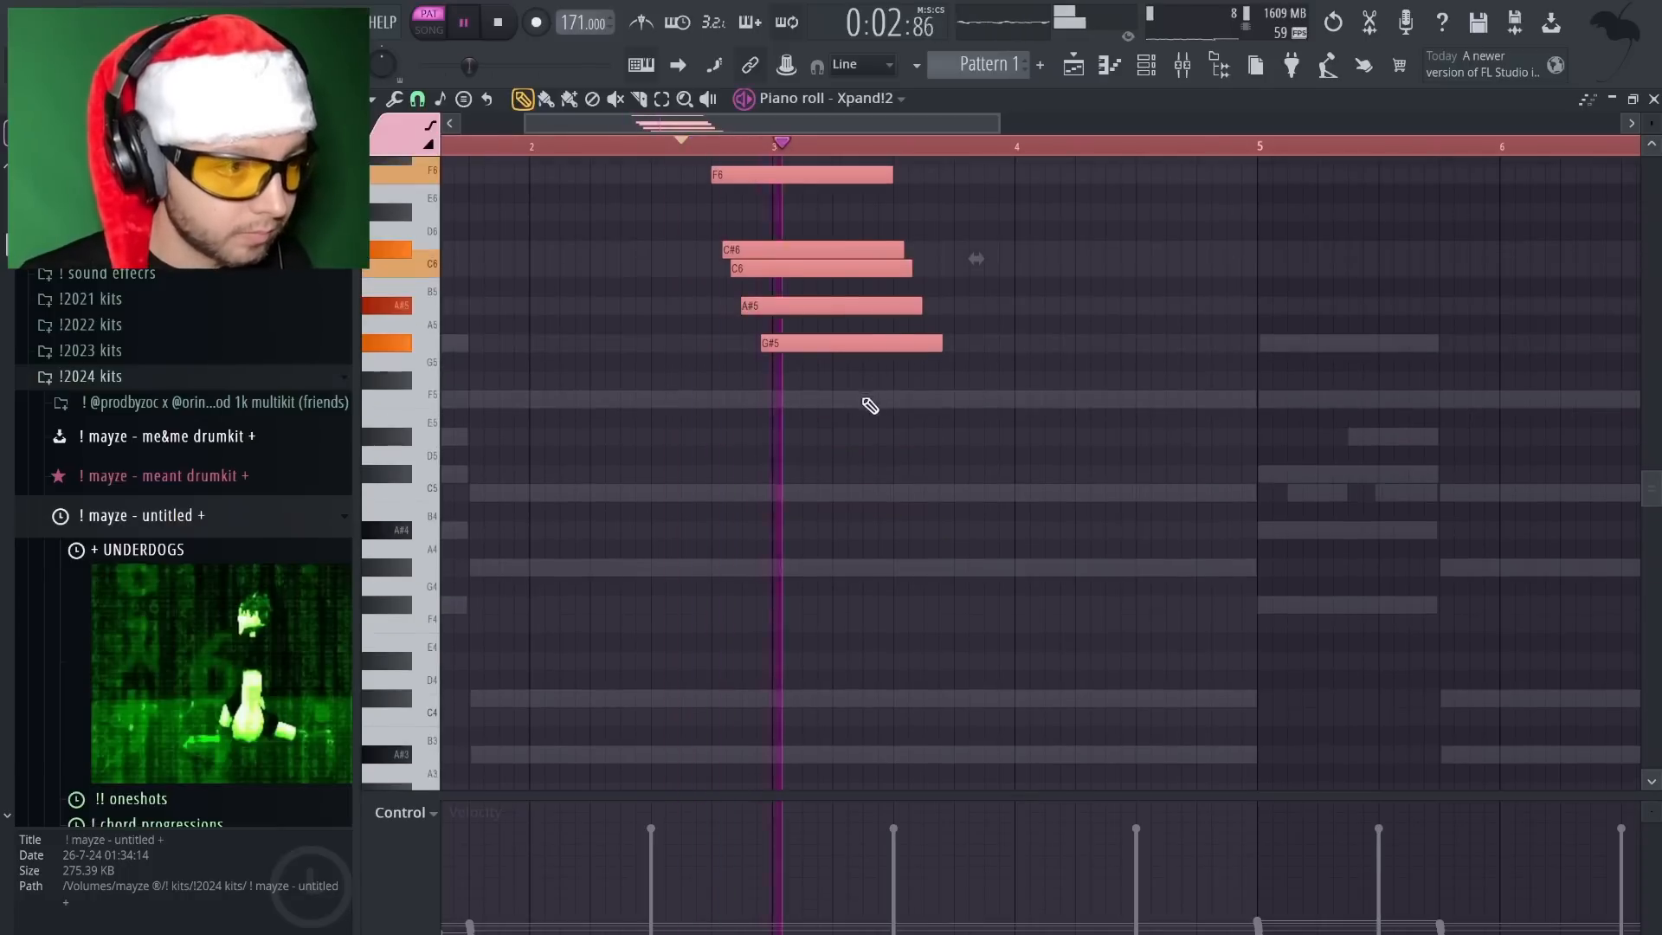
Lengthen the five Xpand!2 notes to the end of bar 4 and duplicate them into bars 5 to 8
scroll(874, 412, "up", 3)
right_click(1041, 460)
left_click_drag(936, 476, 1259, 477)
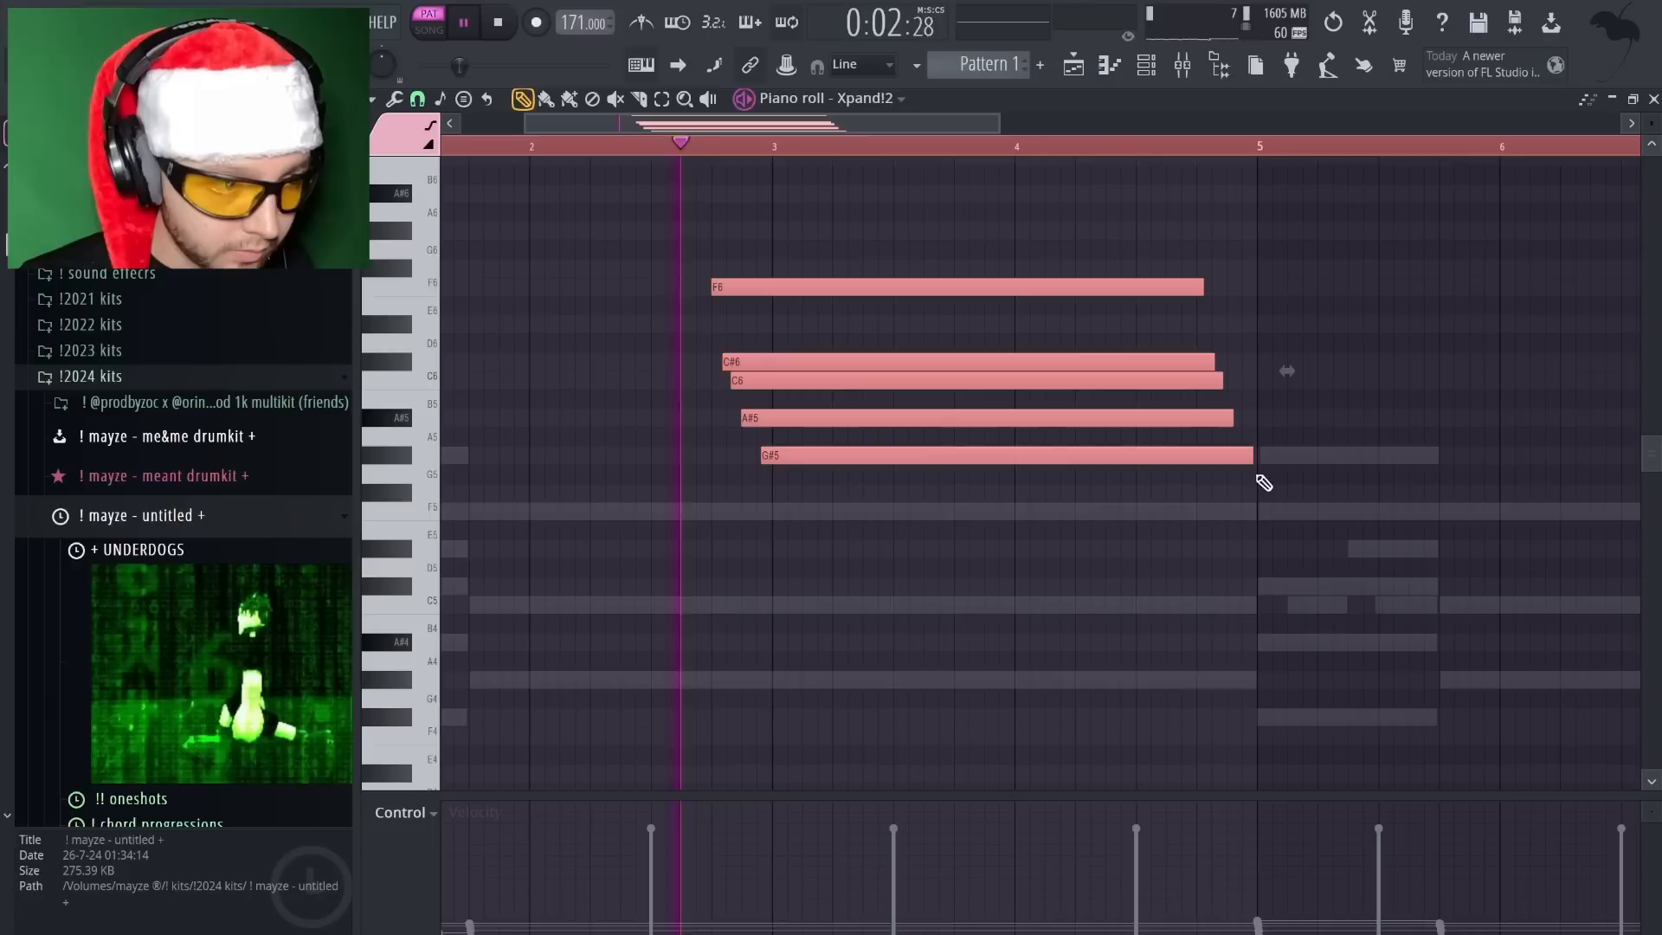
scroll(995, 502, "down", 3)
key("super+b")
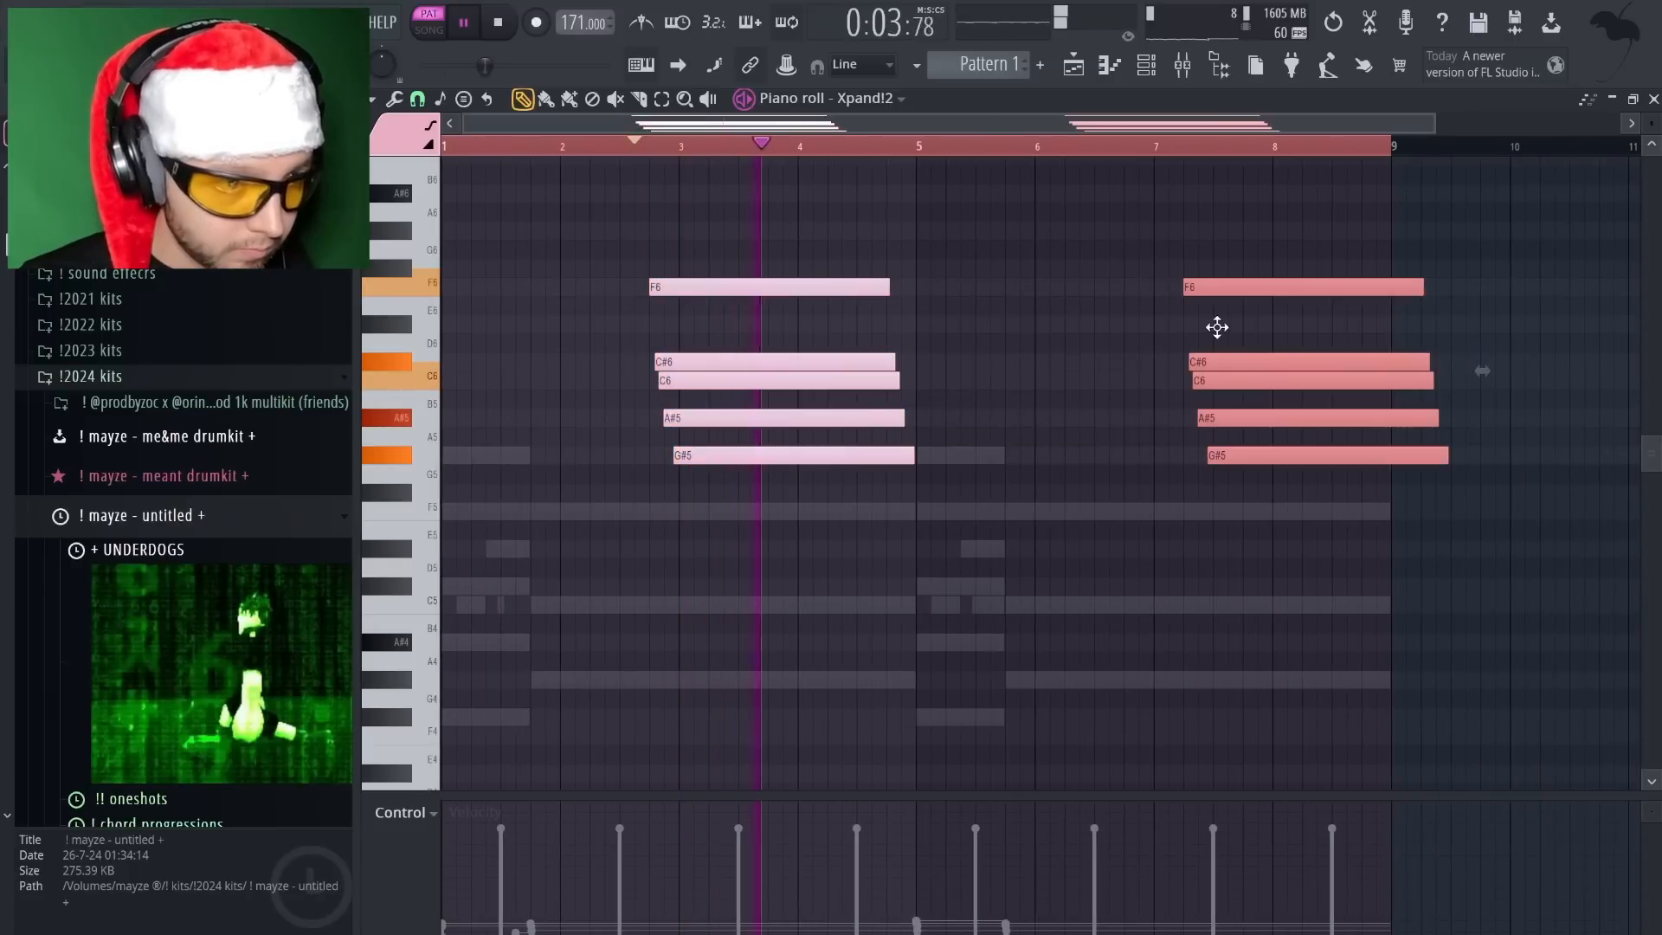
Add a G#5 in bar 4 and short F5 notes at the ends of bars 4, 7 and 8
left_click(871, 485)
left_click(888, 511)
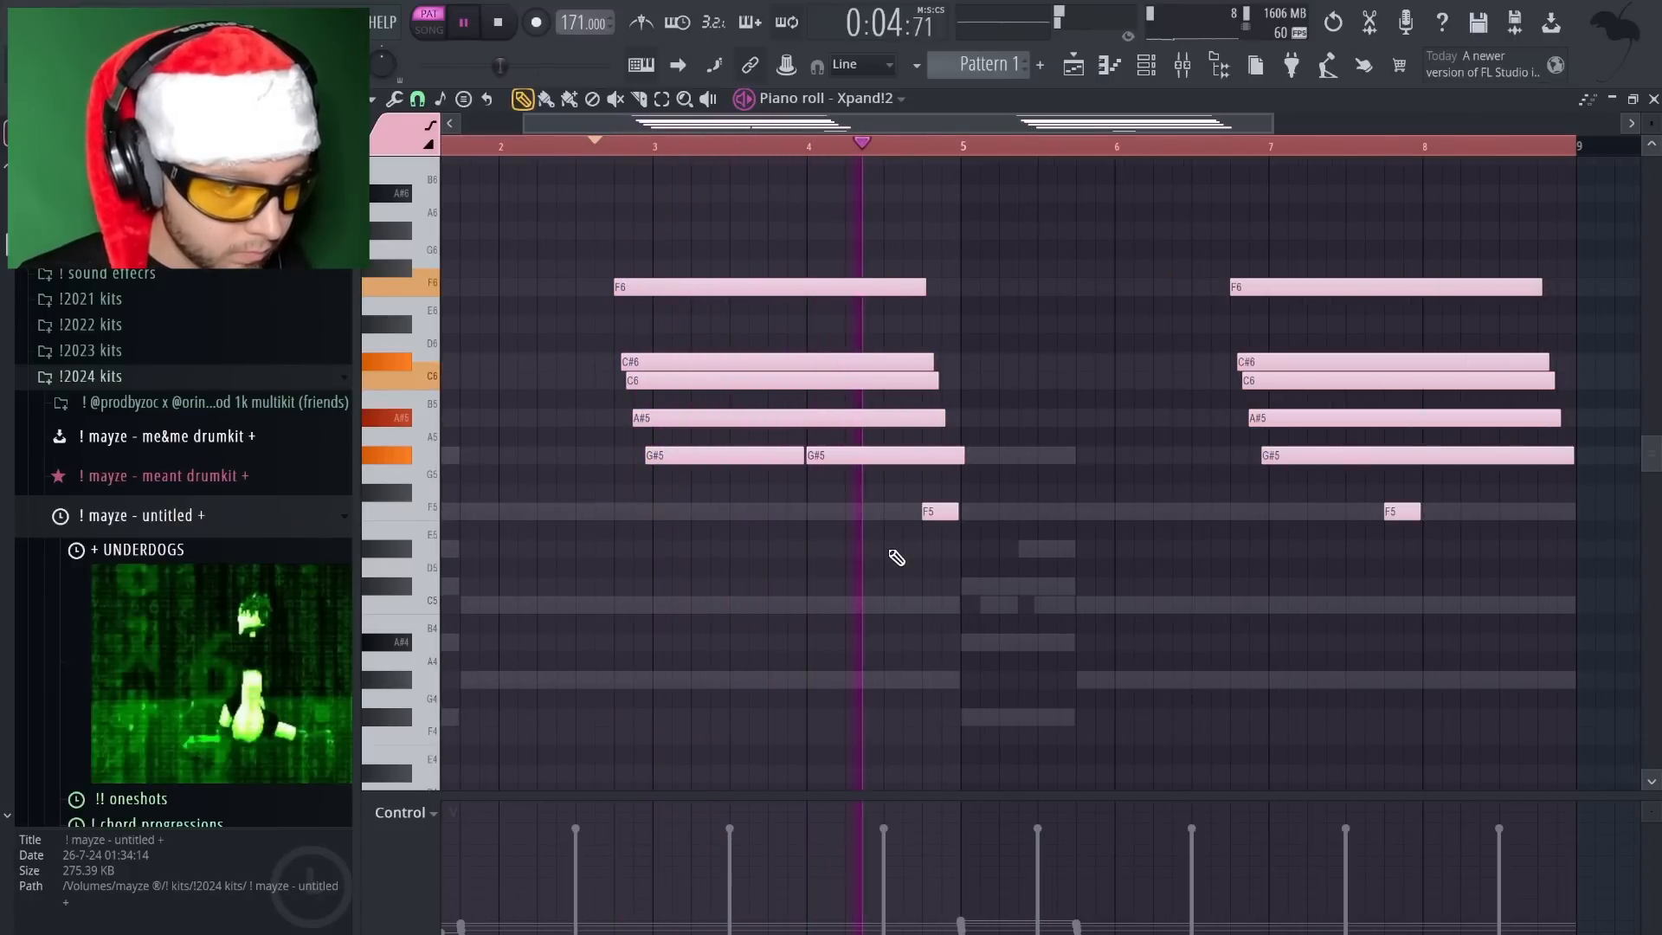
left_click(1547, 512)
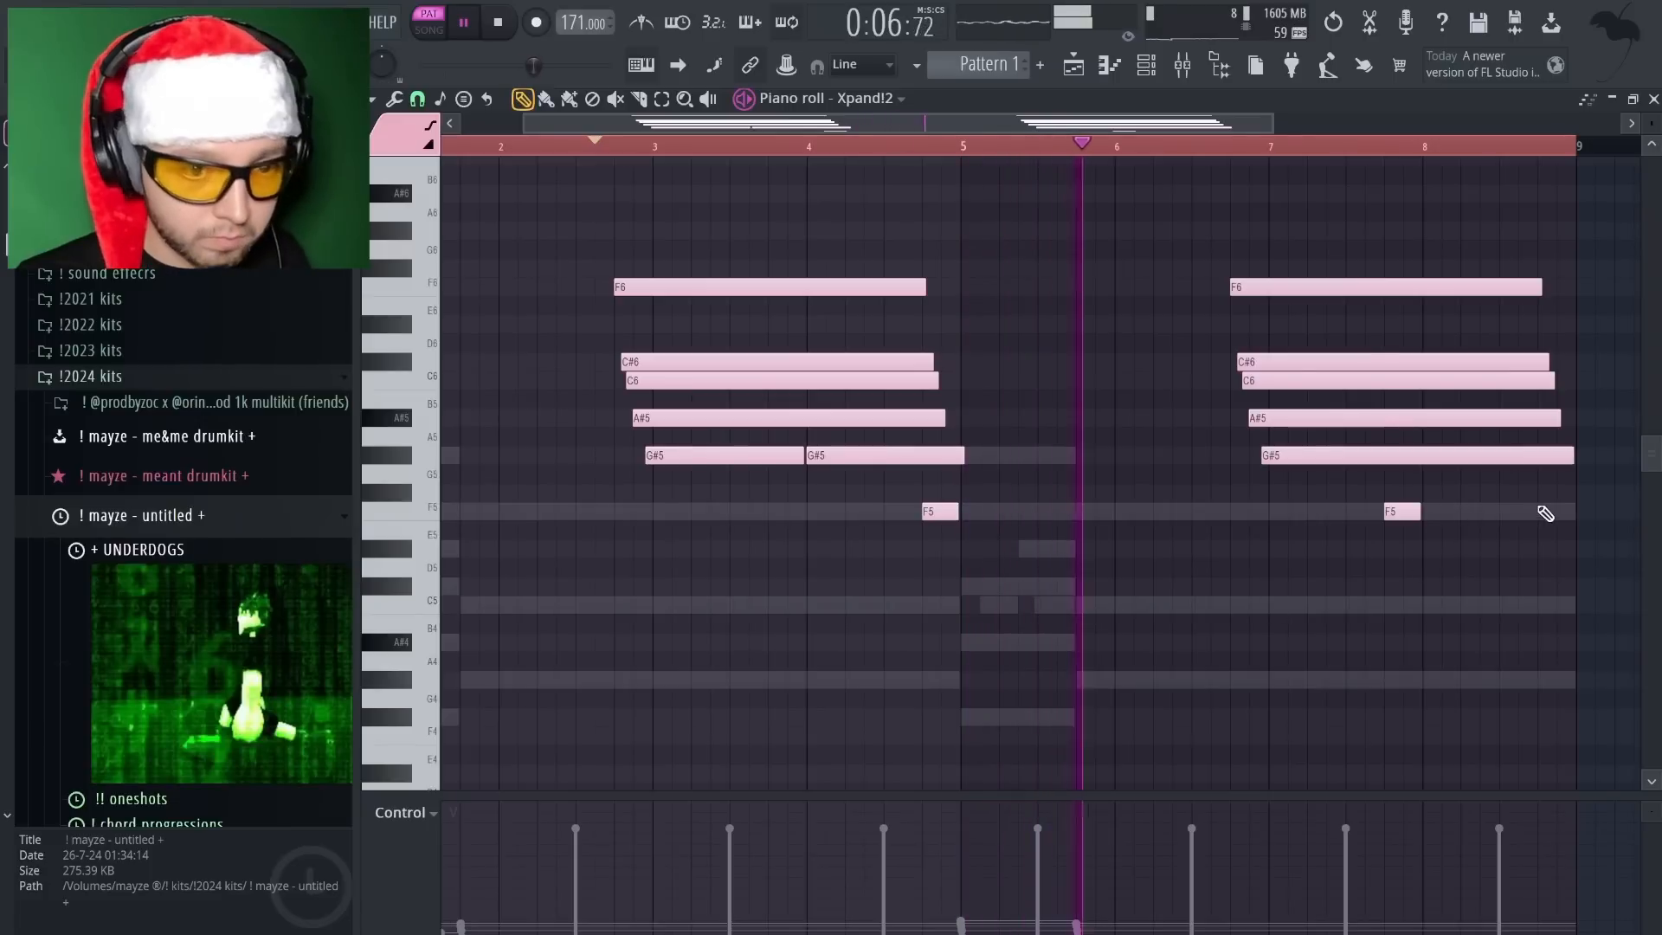
scroll(1212, 574, "down", 1)
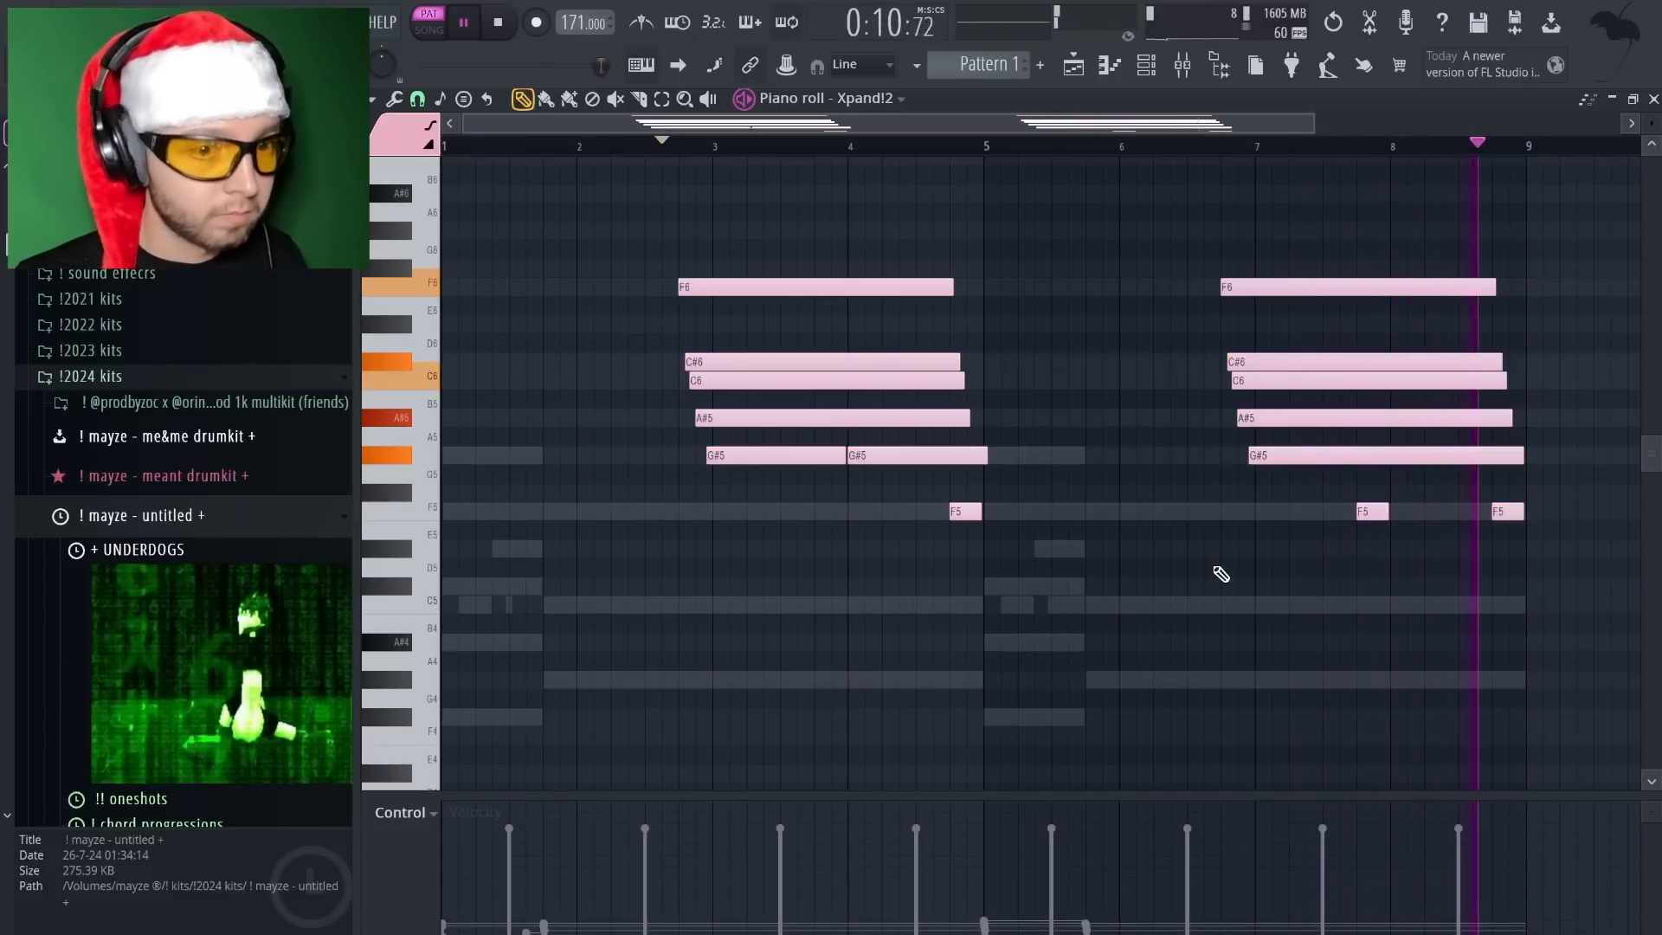
Open the first ZENOLOGY instrument from the channel rack and adjust its output level
scroll(1097, 326, "down", 2)
left_click(1653, 100)
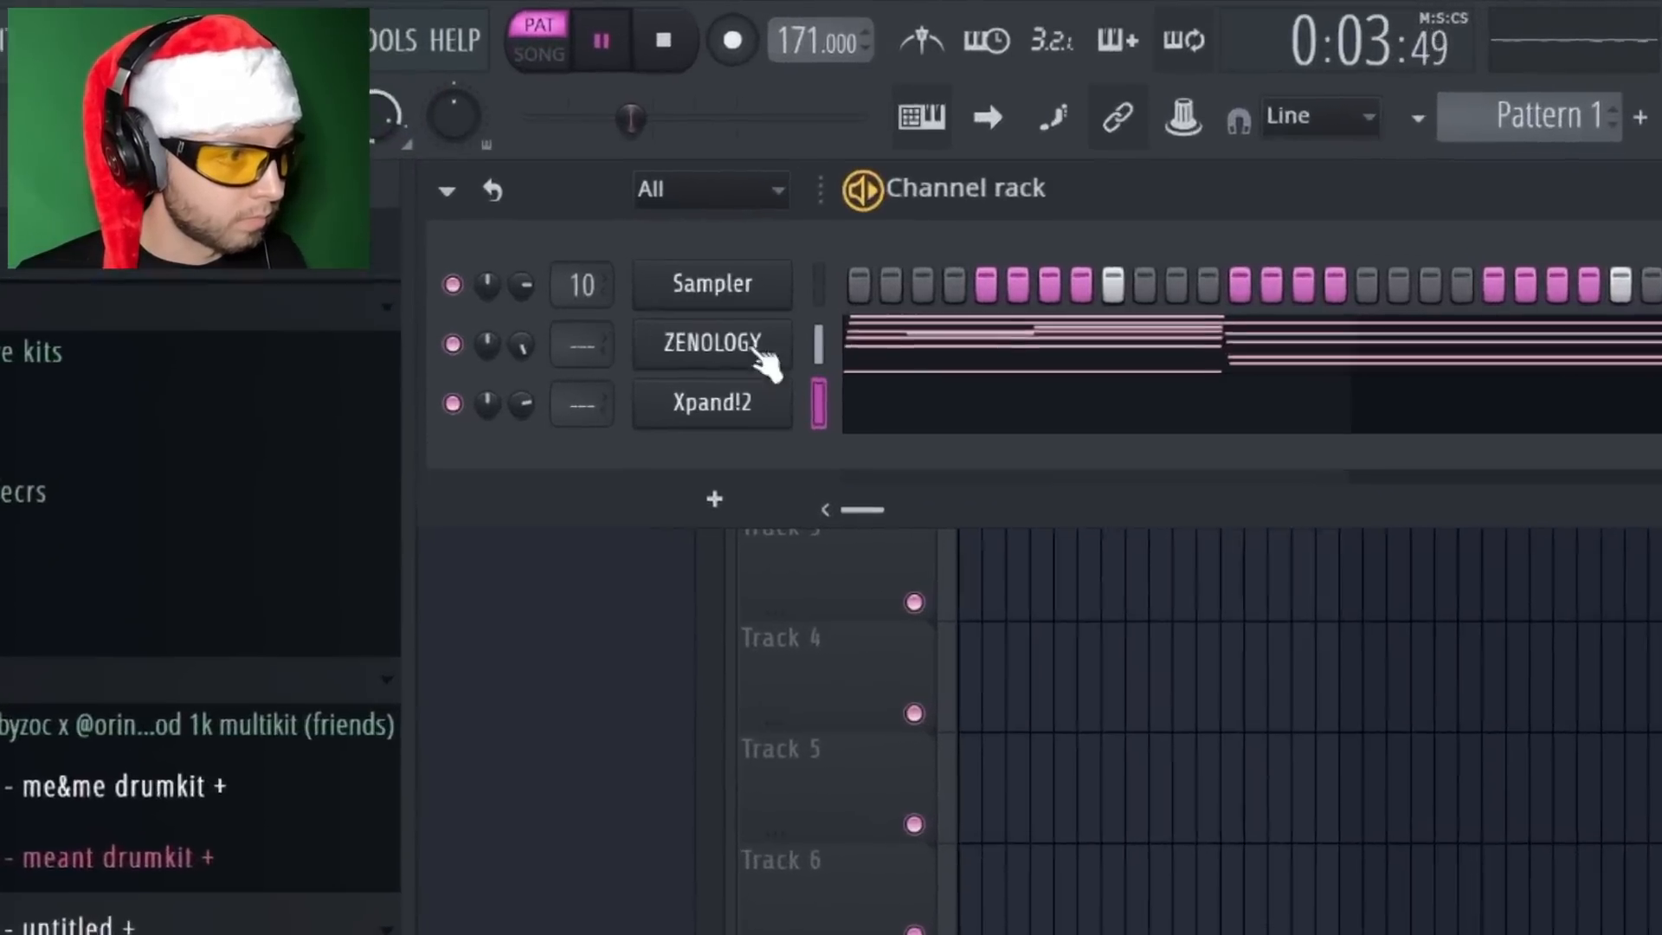
left_click(525, 189)
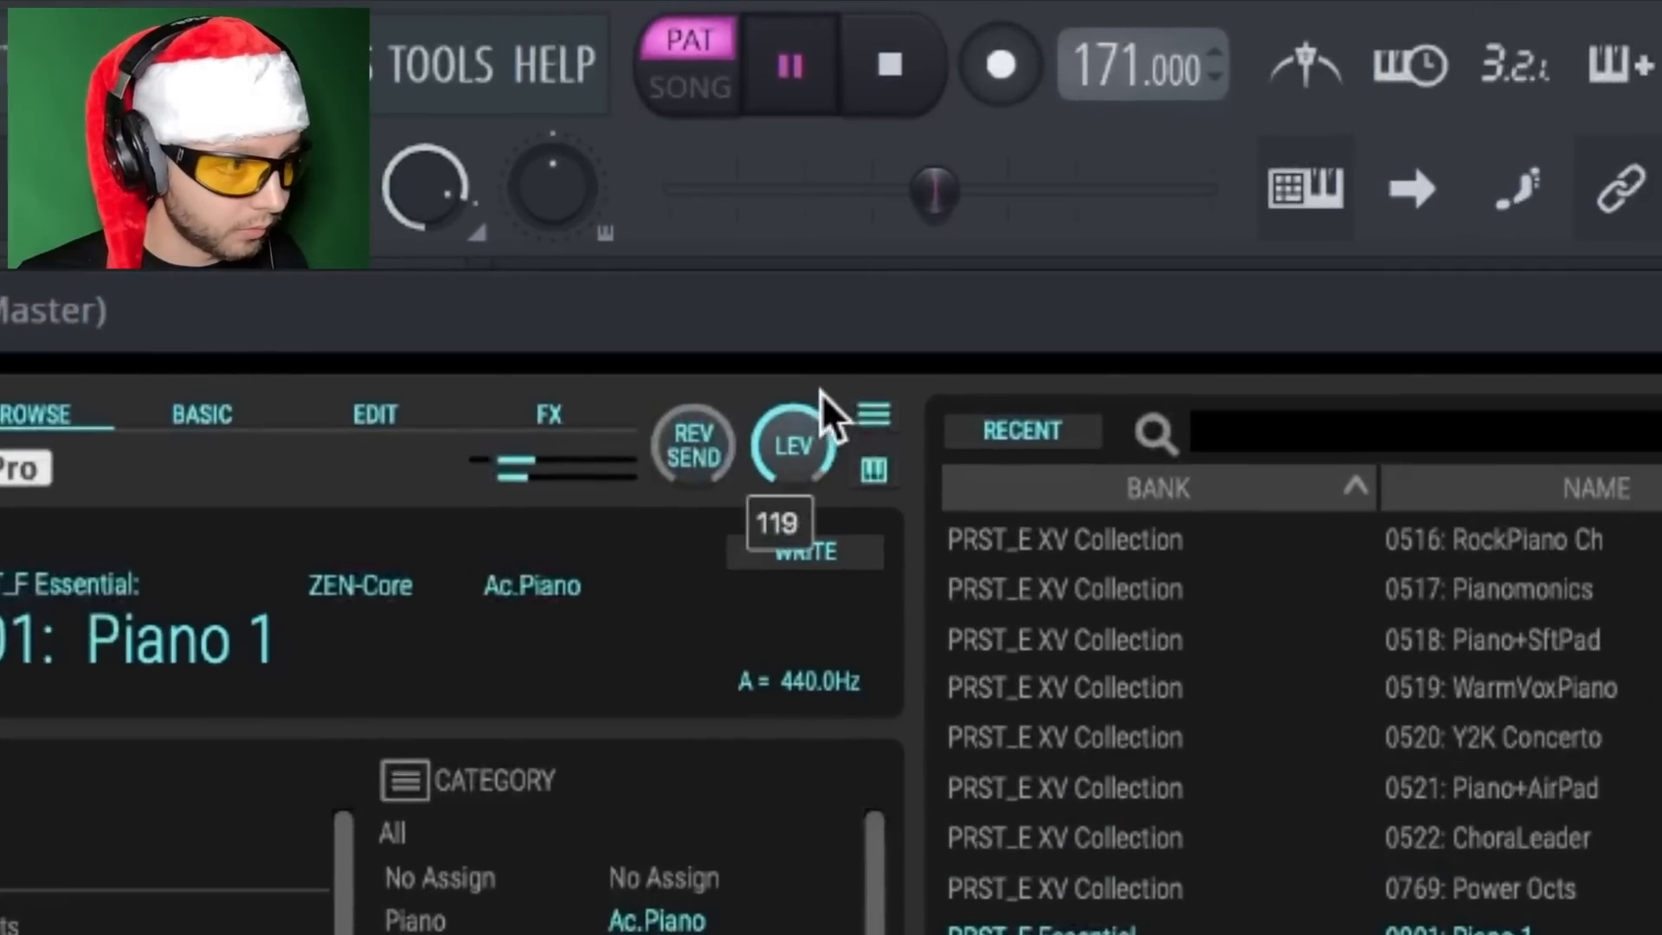
left_click_drag(822, 393, 824, 380)
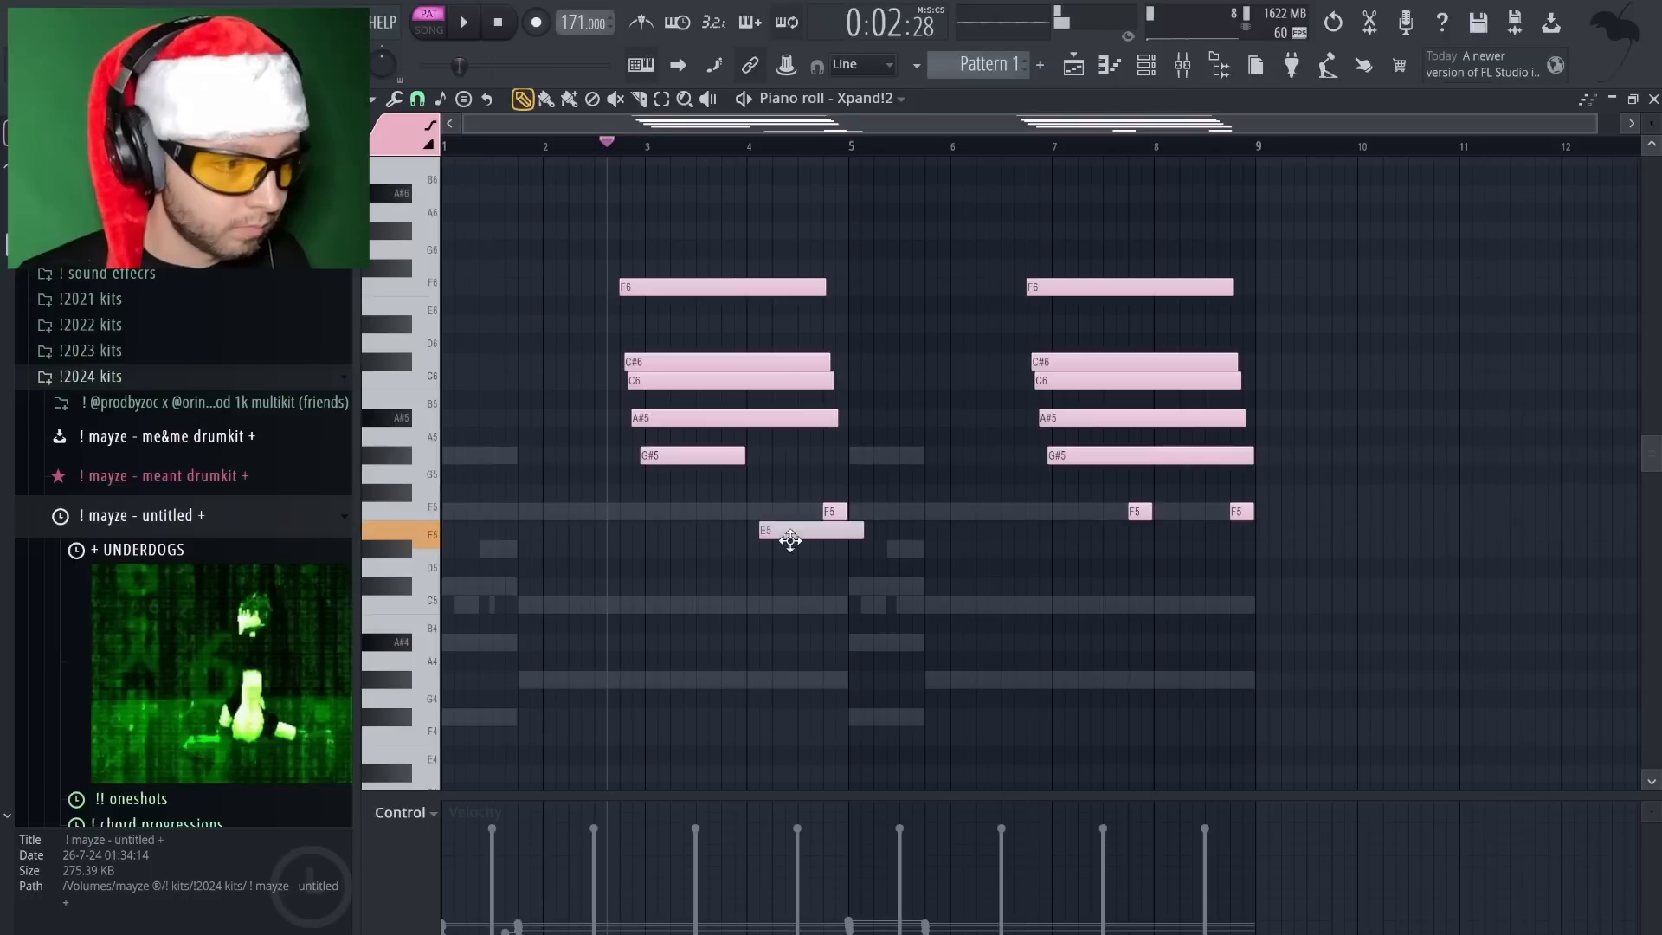
Move the bar 4 G#5 down to C#5, shift bar 7's F5 to the start of bar 8 and add a G#5 after it
left_click_drag(802, 529, 783, 586)
left_click(702, 148)
key("space")
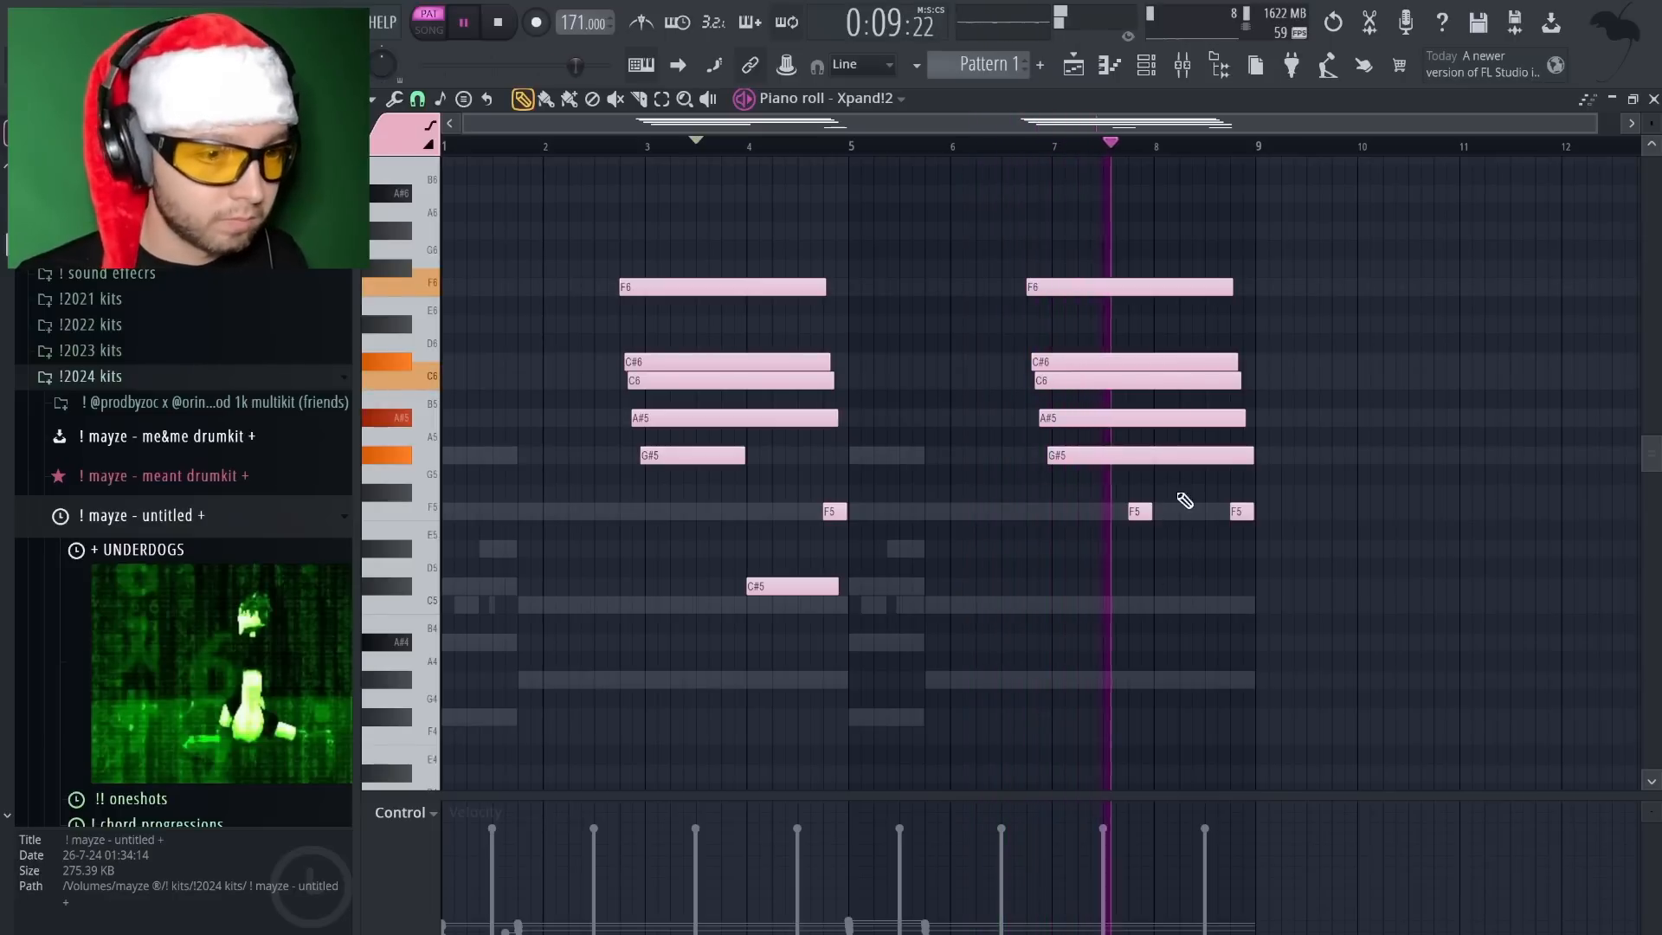
left_click(1208, 455)
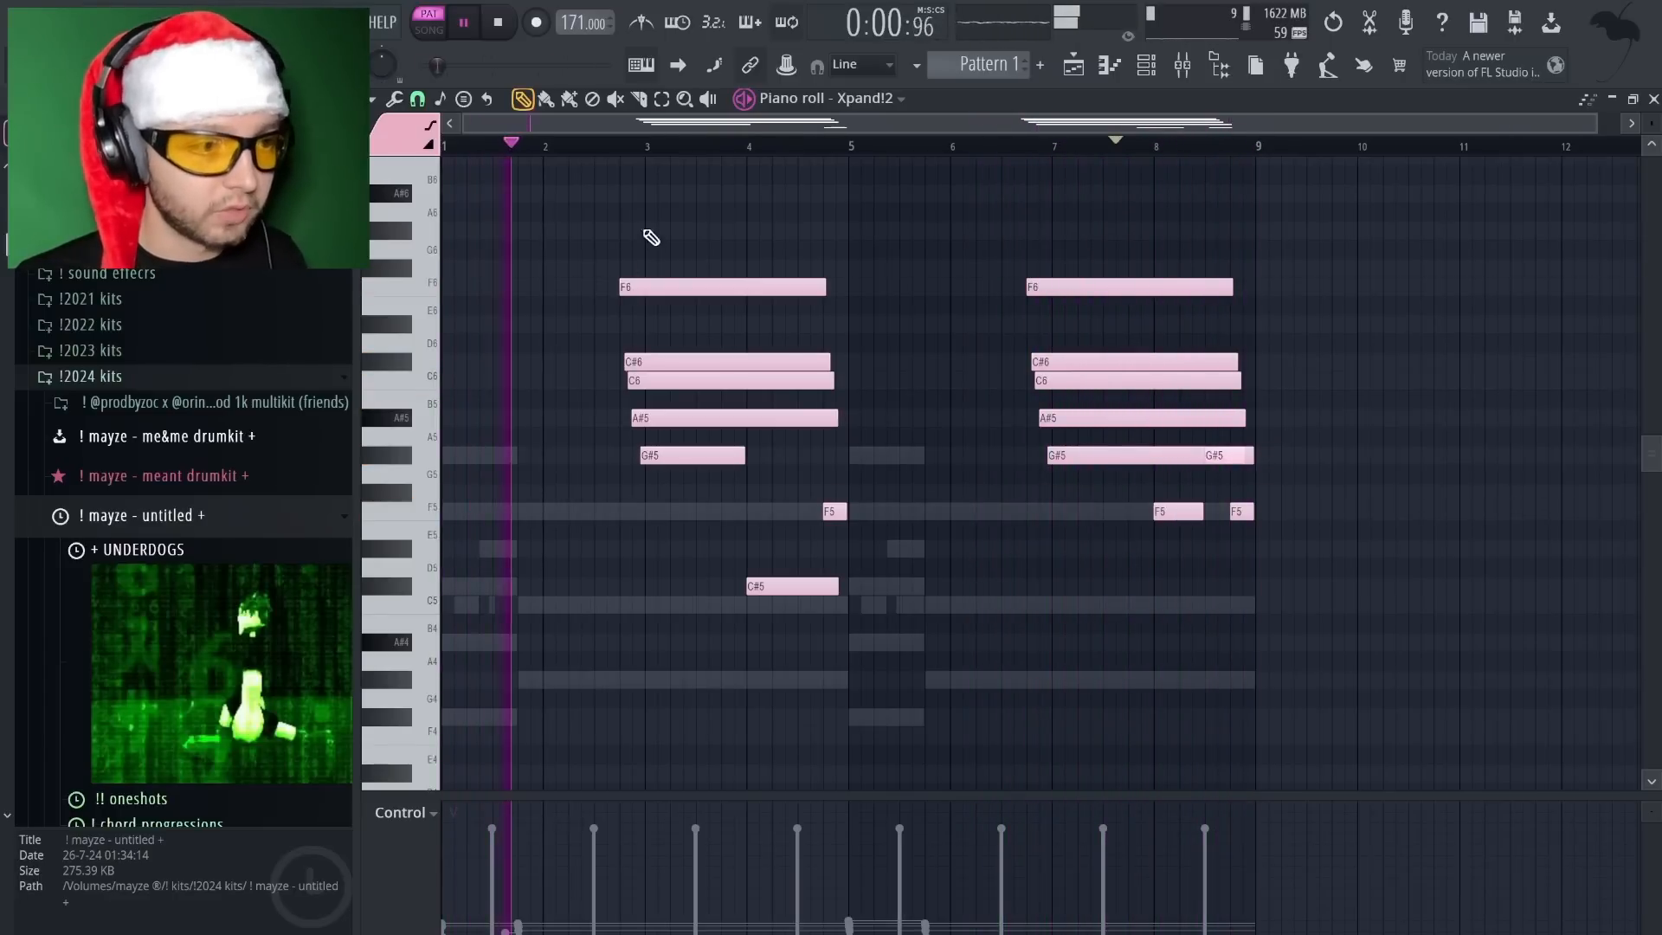
Select all the Xpand!2 notes and review the melody over the chords during playback
left_click_drag(641, 223, 1357, 649)
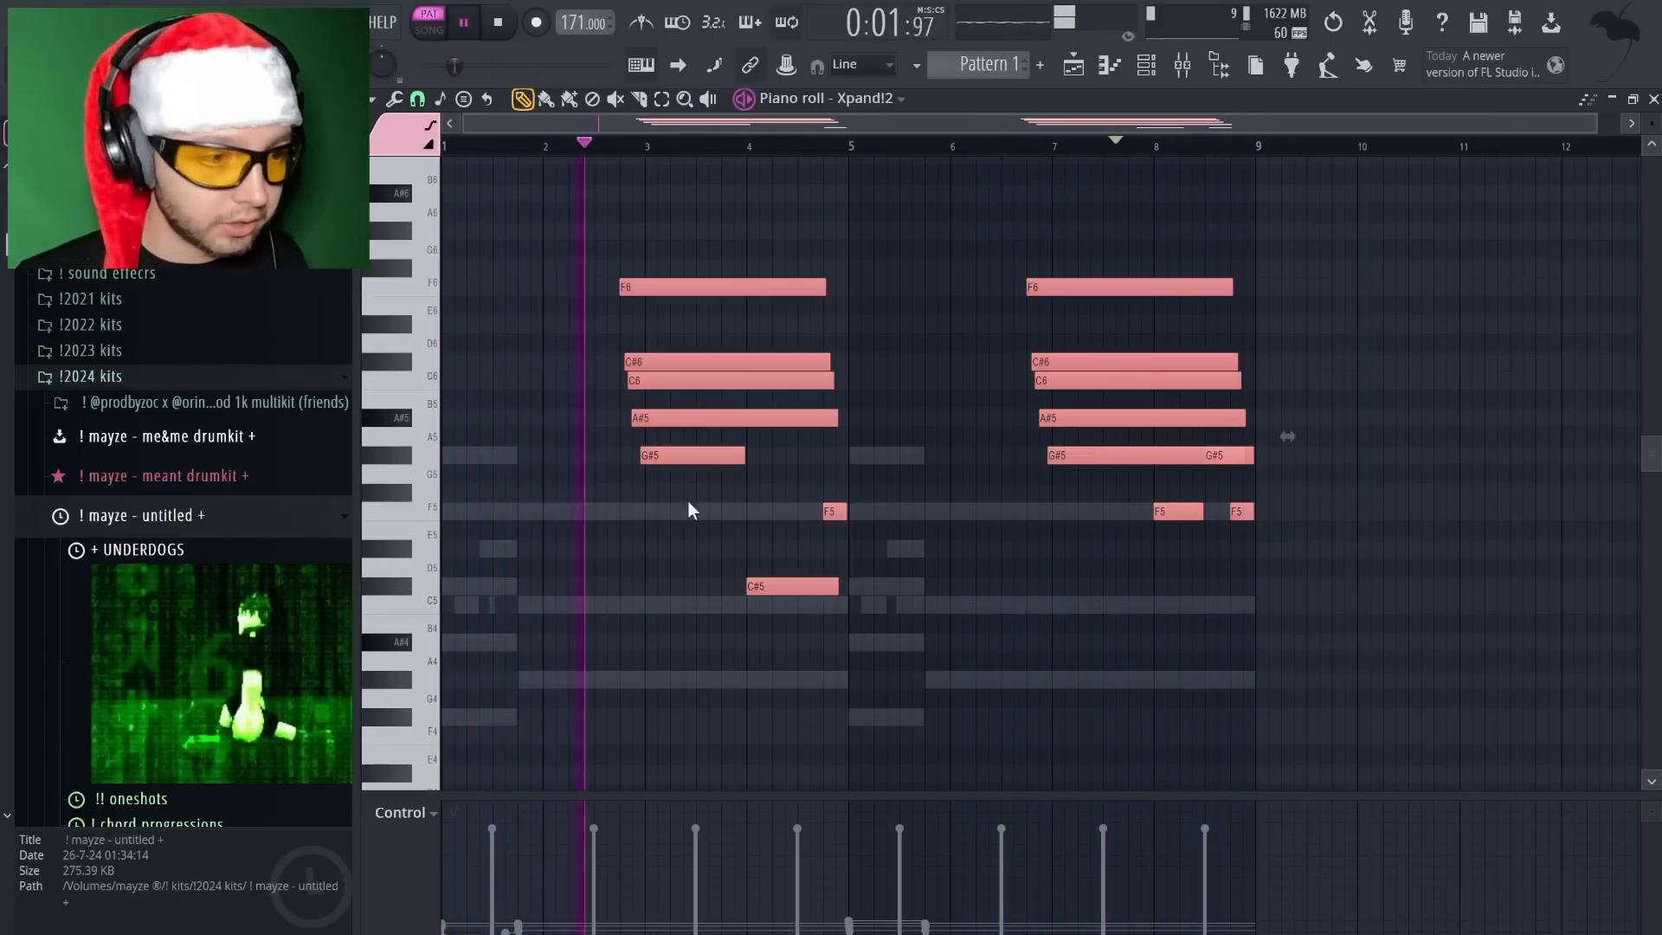
left_click_drag(706, 484, 907, 632)
left_click_drag(1380, 520, 1051, 484)
left_click(941, 521, "ctrl")
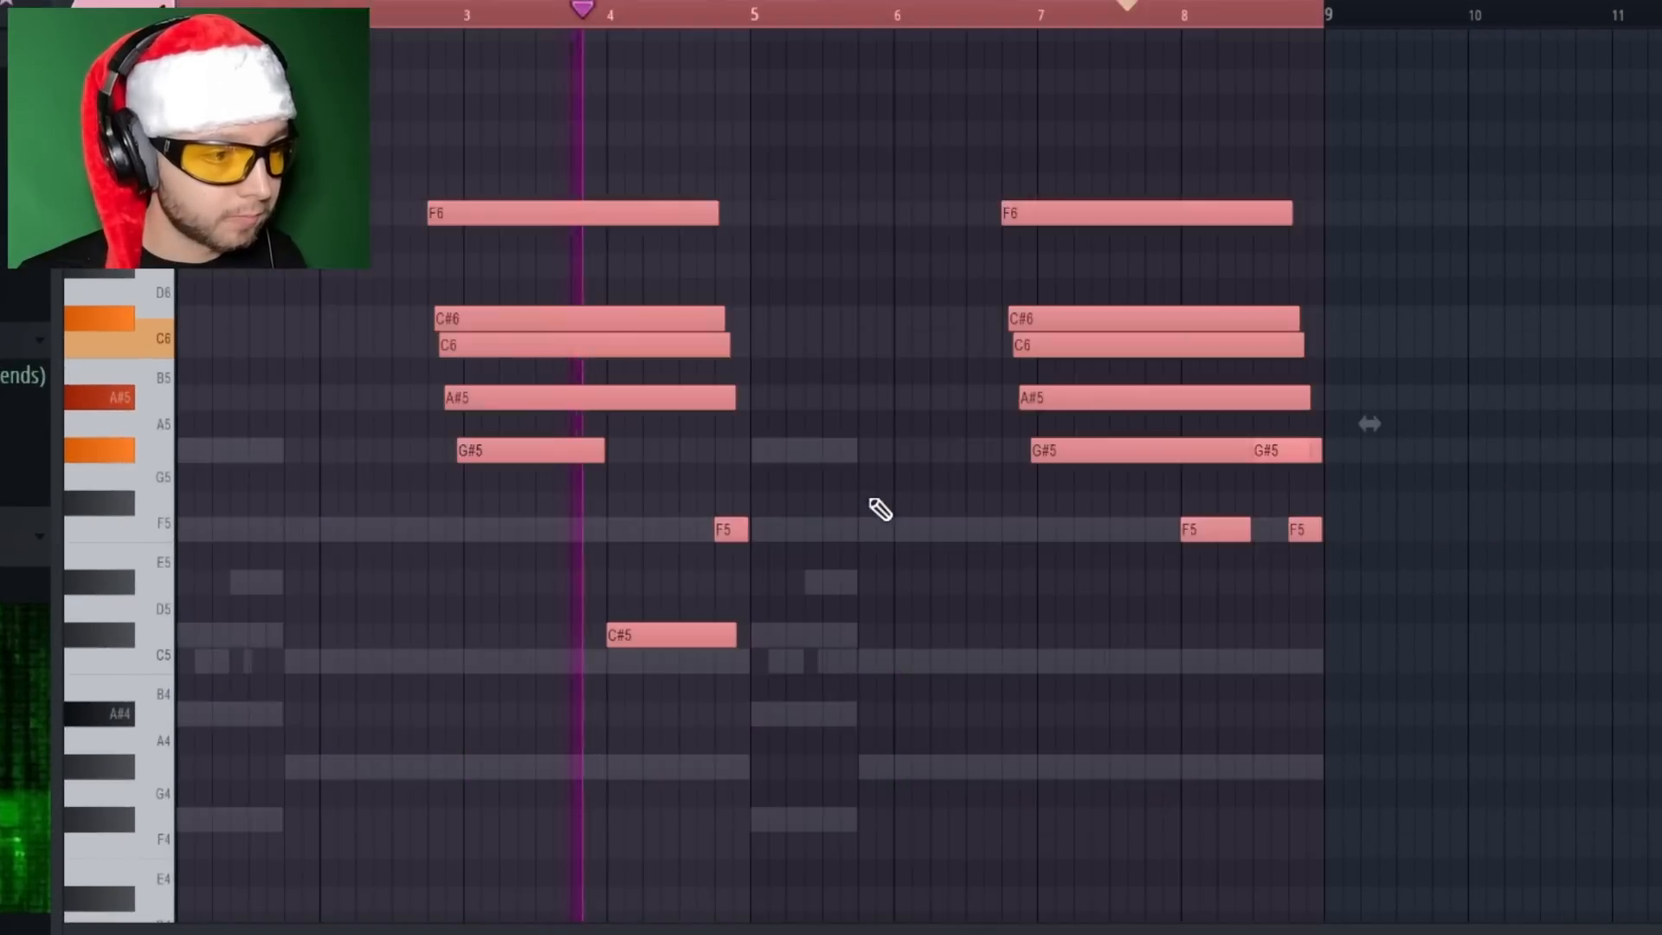
left_click(762, 619)
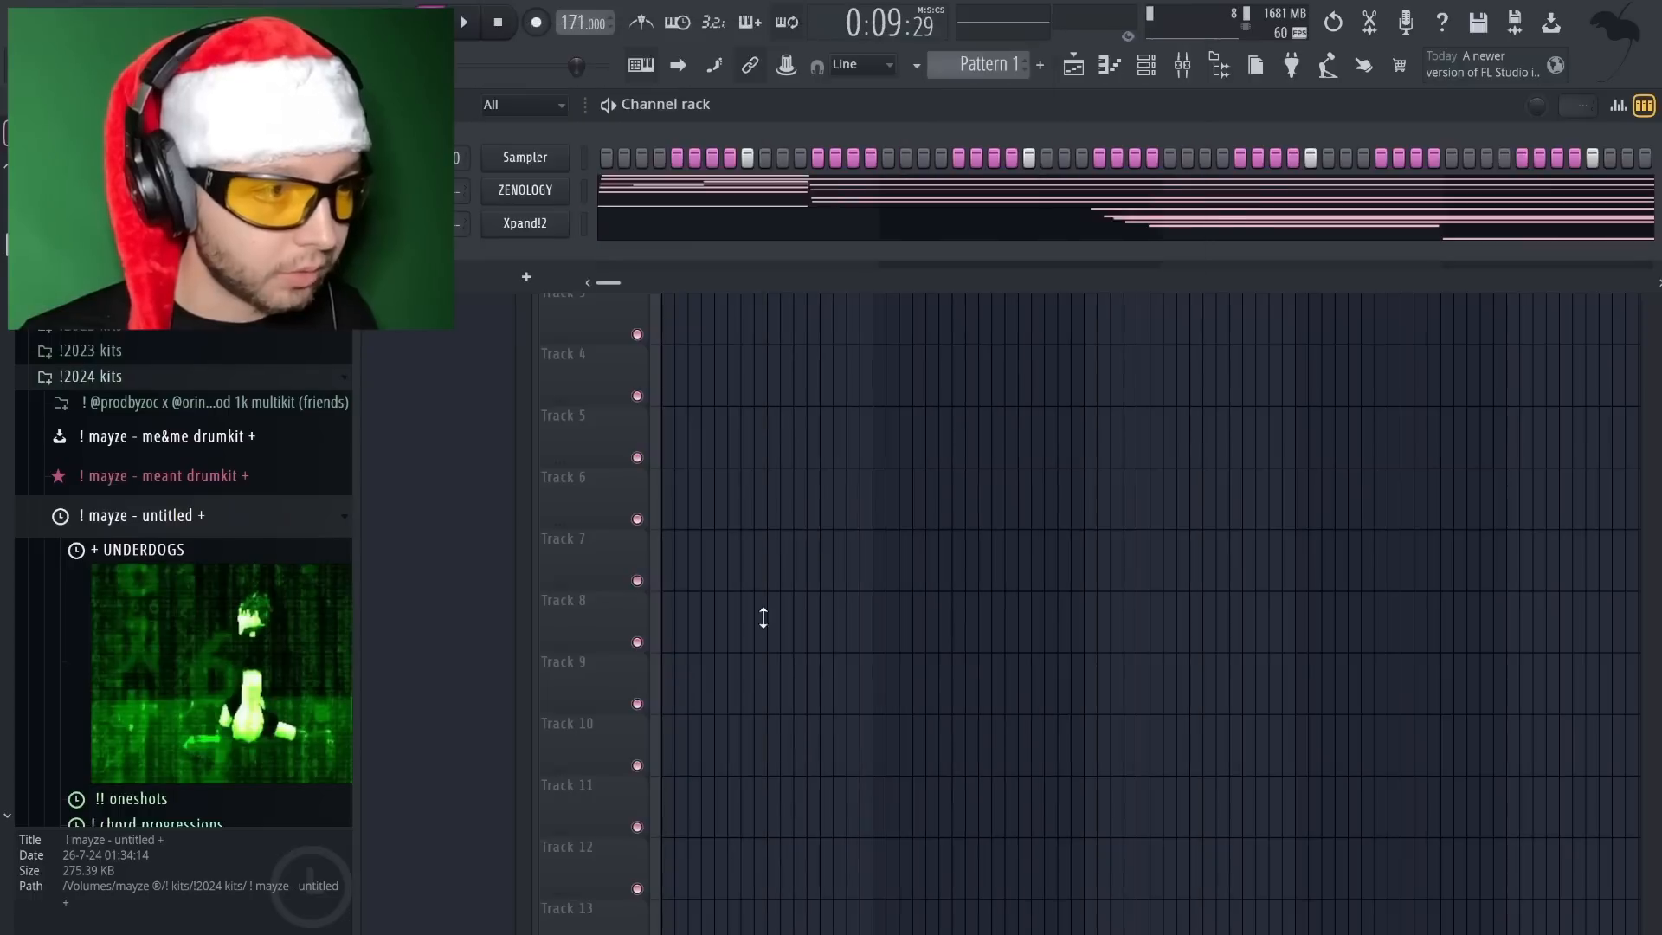
Add a second ZENOLOGY instrument and open its preset browser
left_click_drag(594, 231, 764, 384)
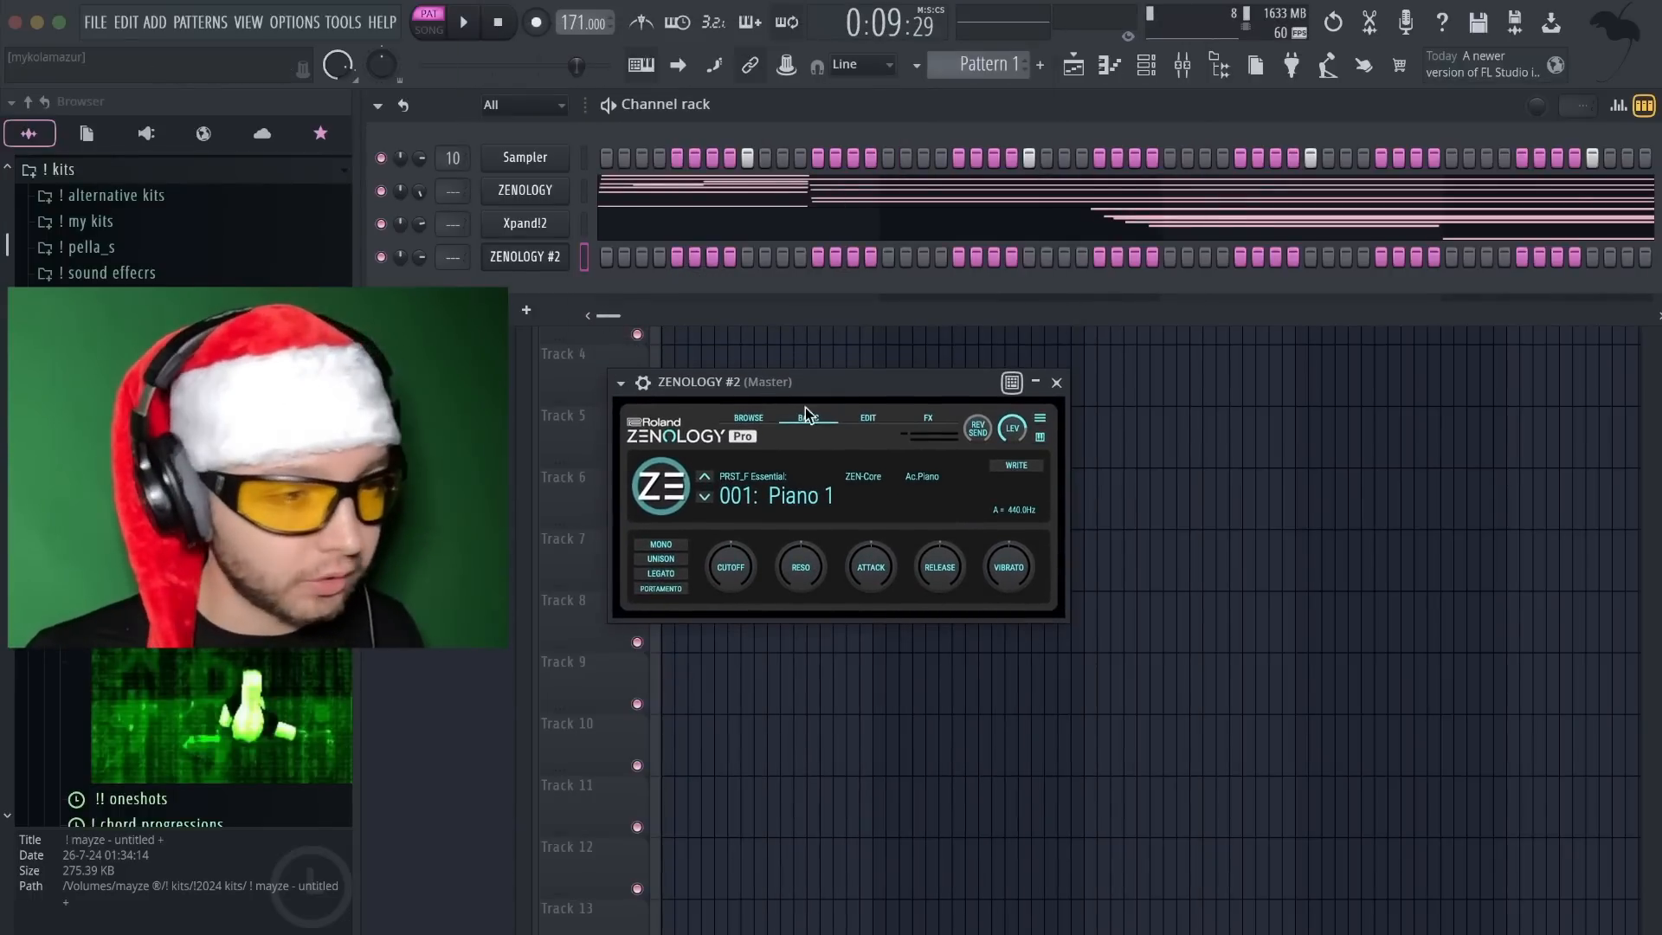
left_click(749, 417)
left_click(1530, 195)
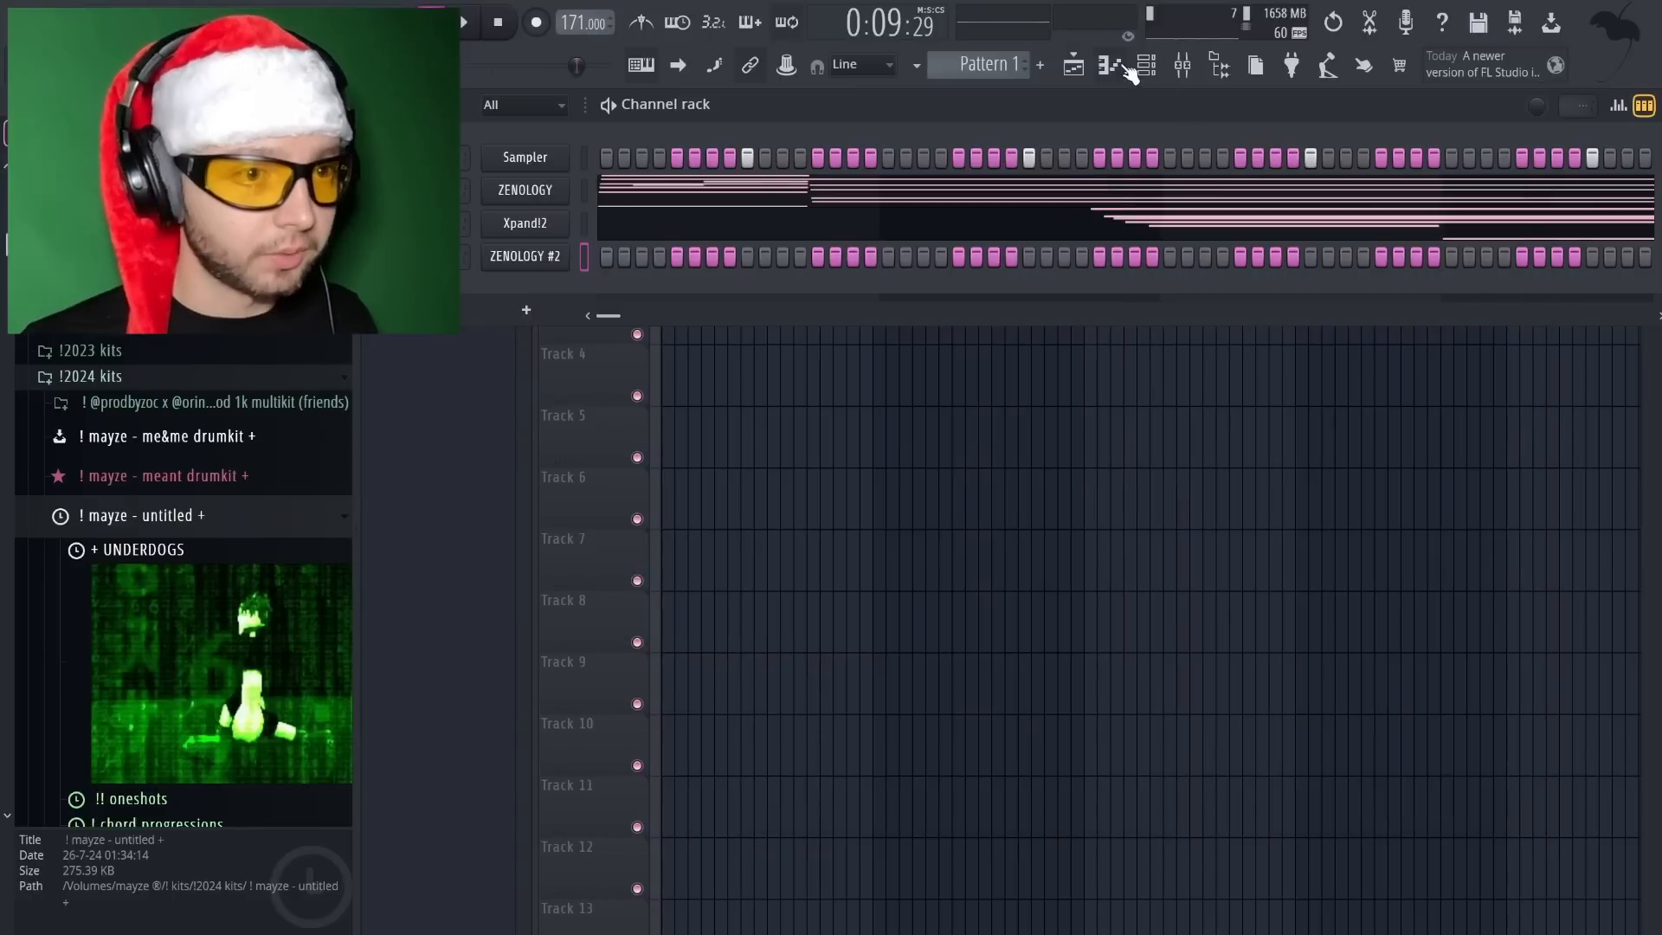
Place three short ascending notes in bar 1 of the second ZENOLOGY's piano roll, using F5, A#5 and C#6
left_click(1109, 65)
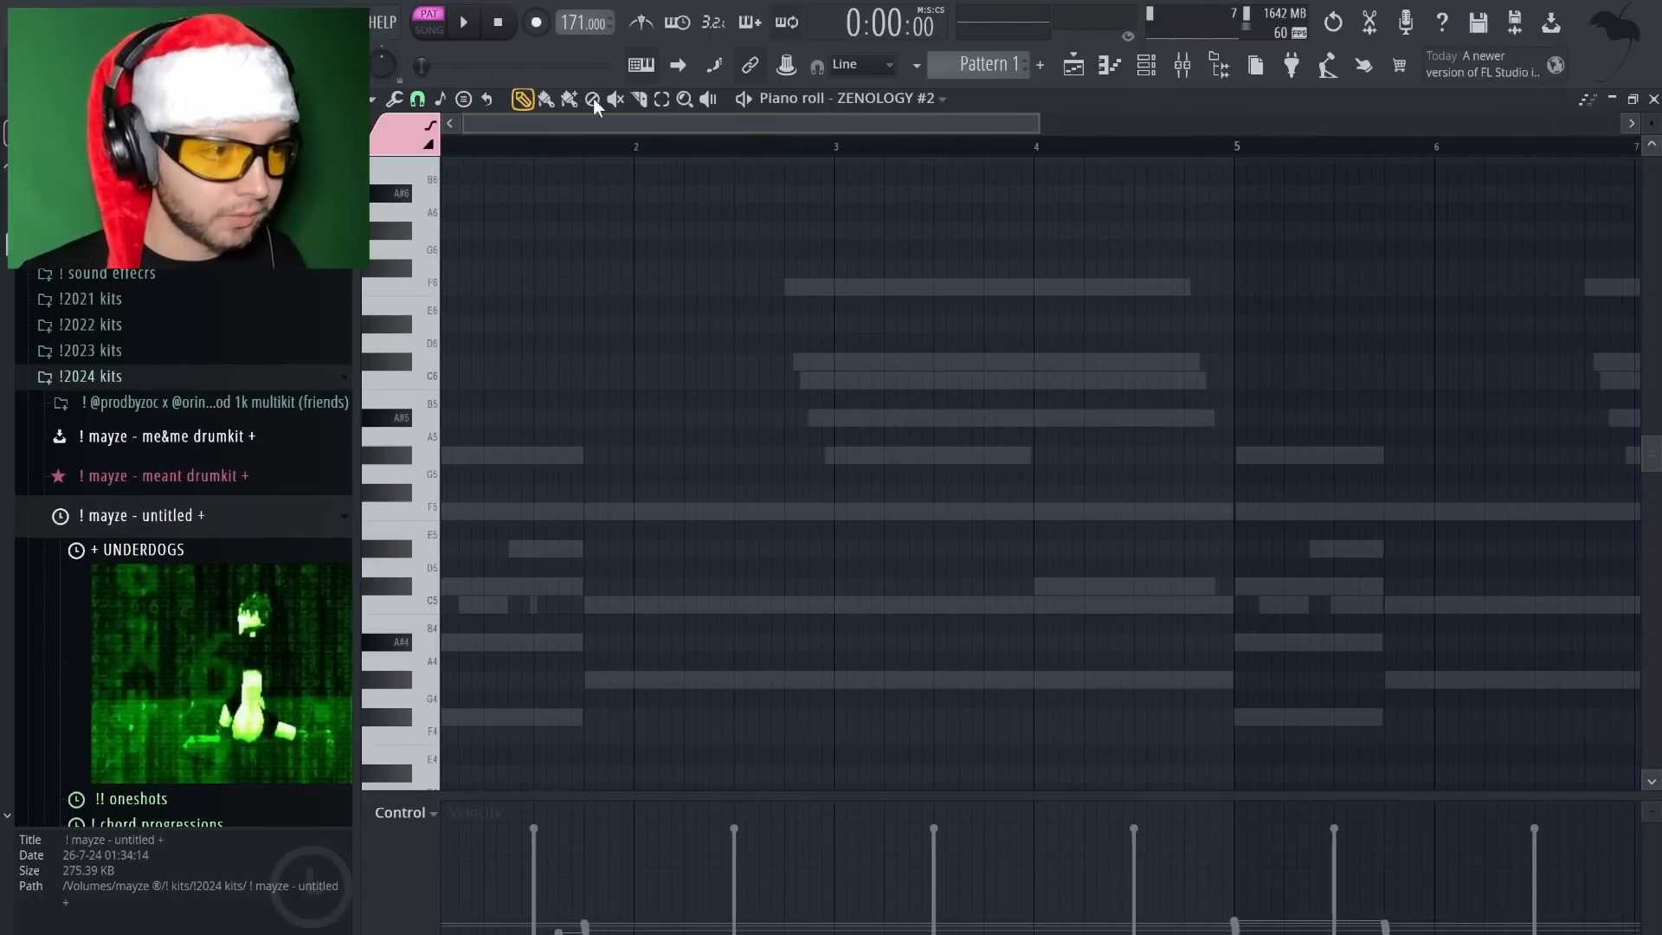
left_click(530, 458)
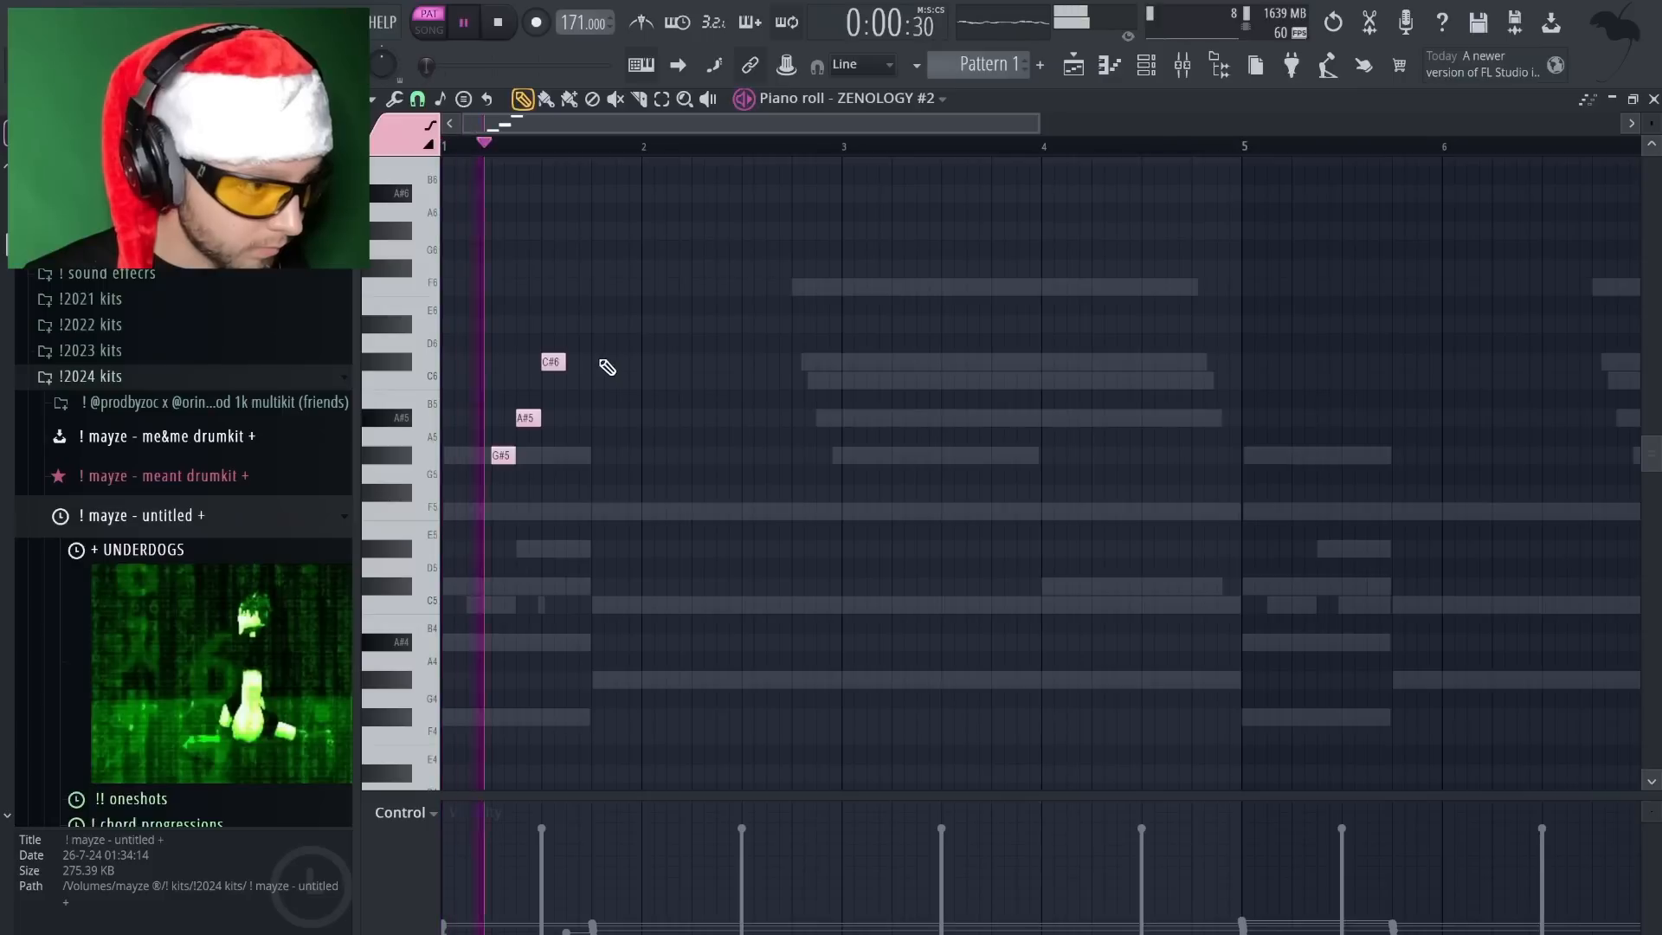
scroll(501, 450, "up", 2)
left_click_drag(501, 449, 505, 503)
key("space")
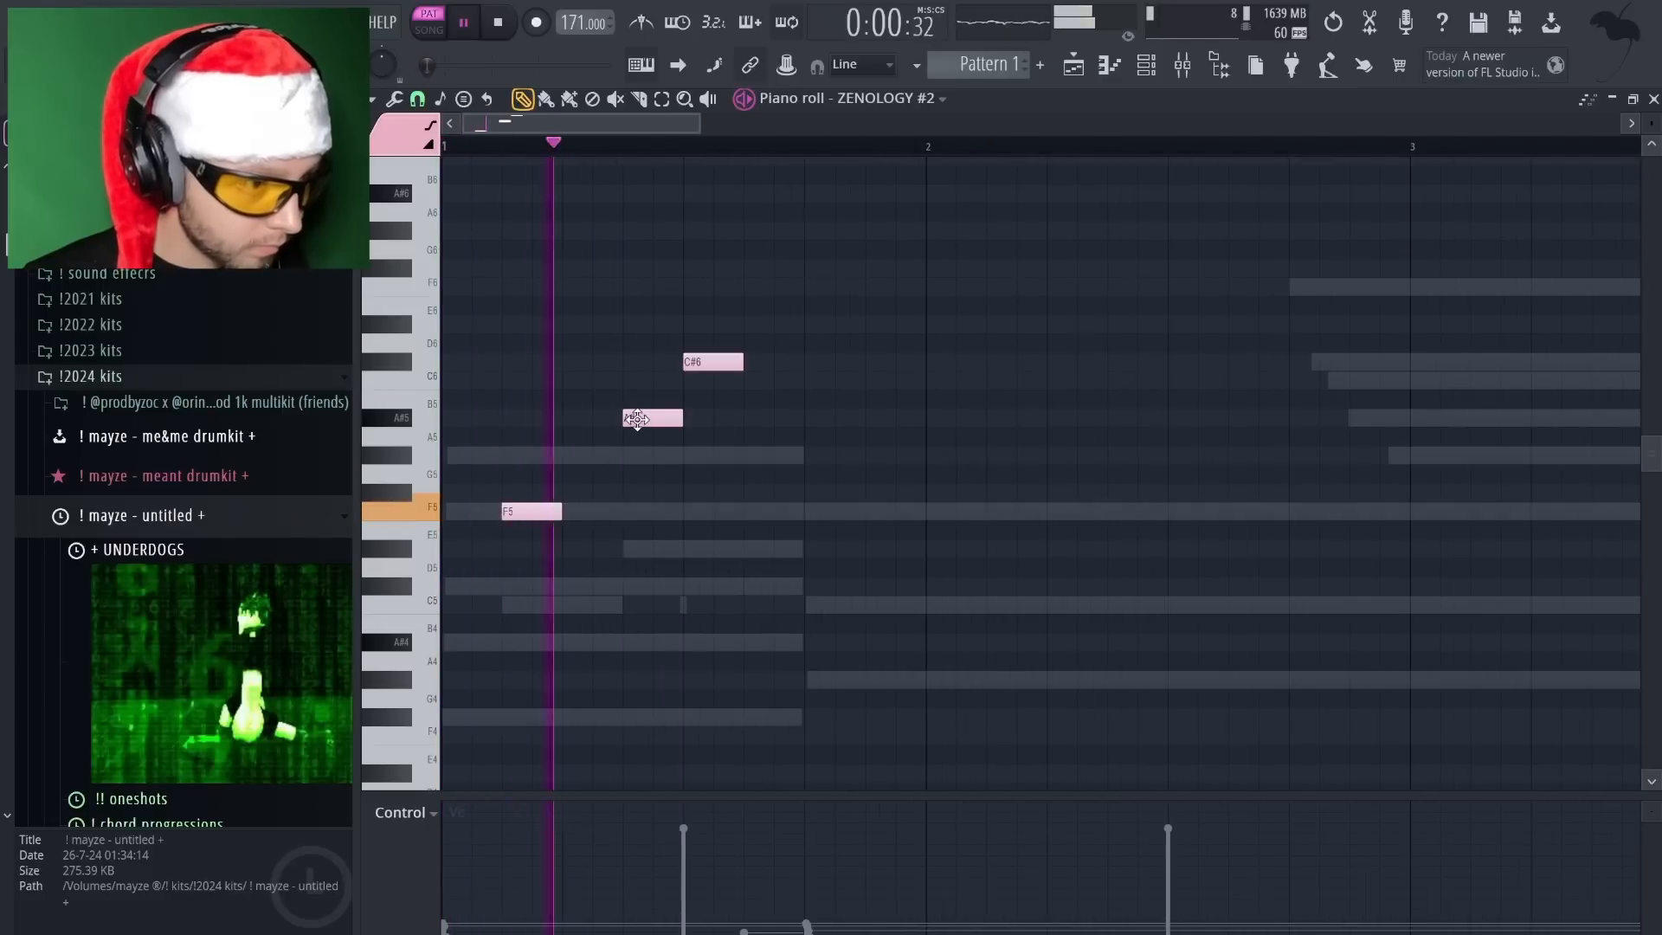
Move the A#5 down to an earlier G#5, lengthen the F5 before it and start the G#5 where it ends
key("space")
left_click_drag(631, 419, 591, 511)
key("space")
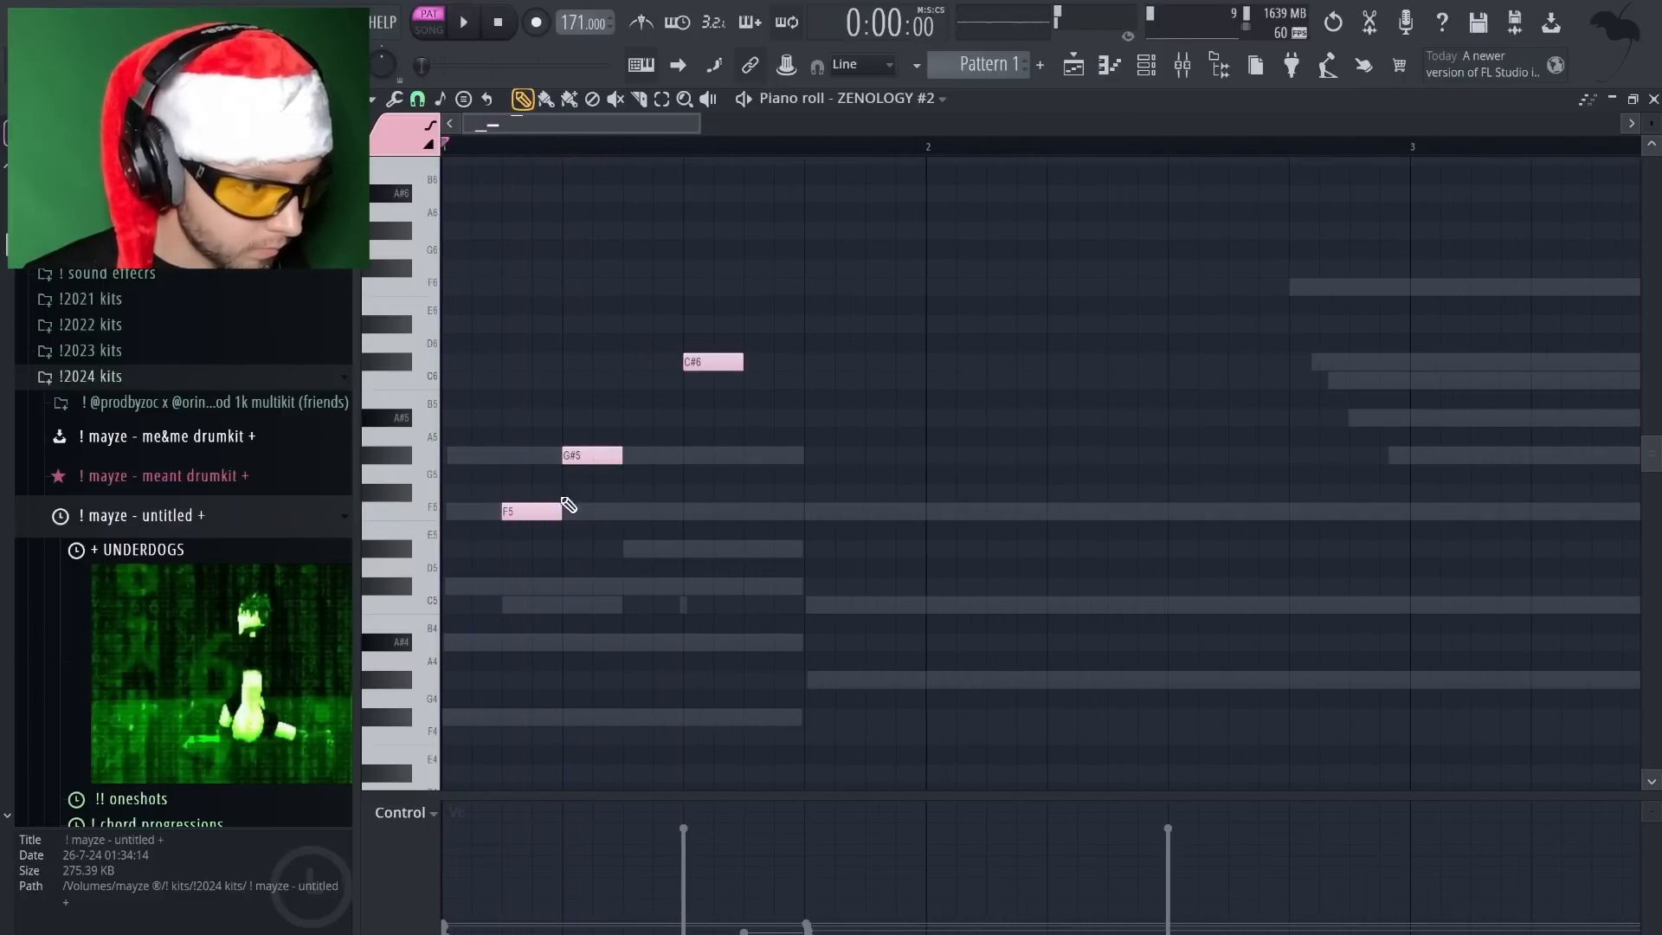
left_click_drag(583, 454, 612, 453)
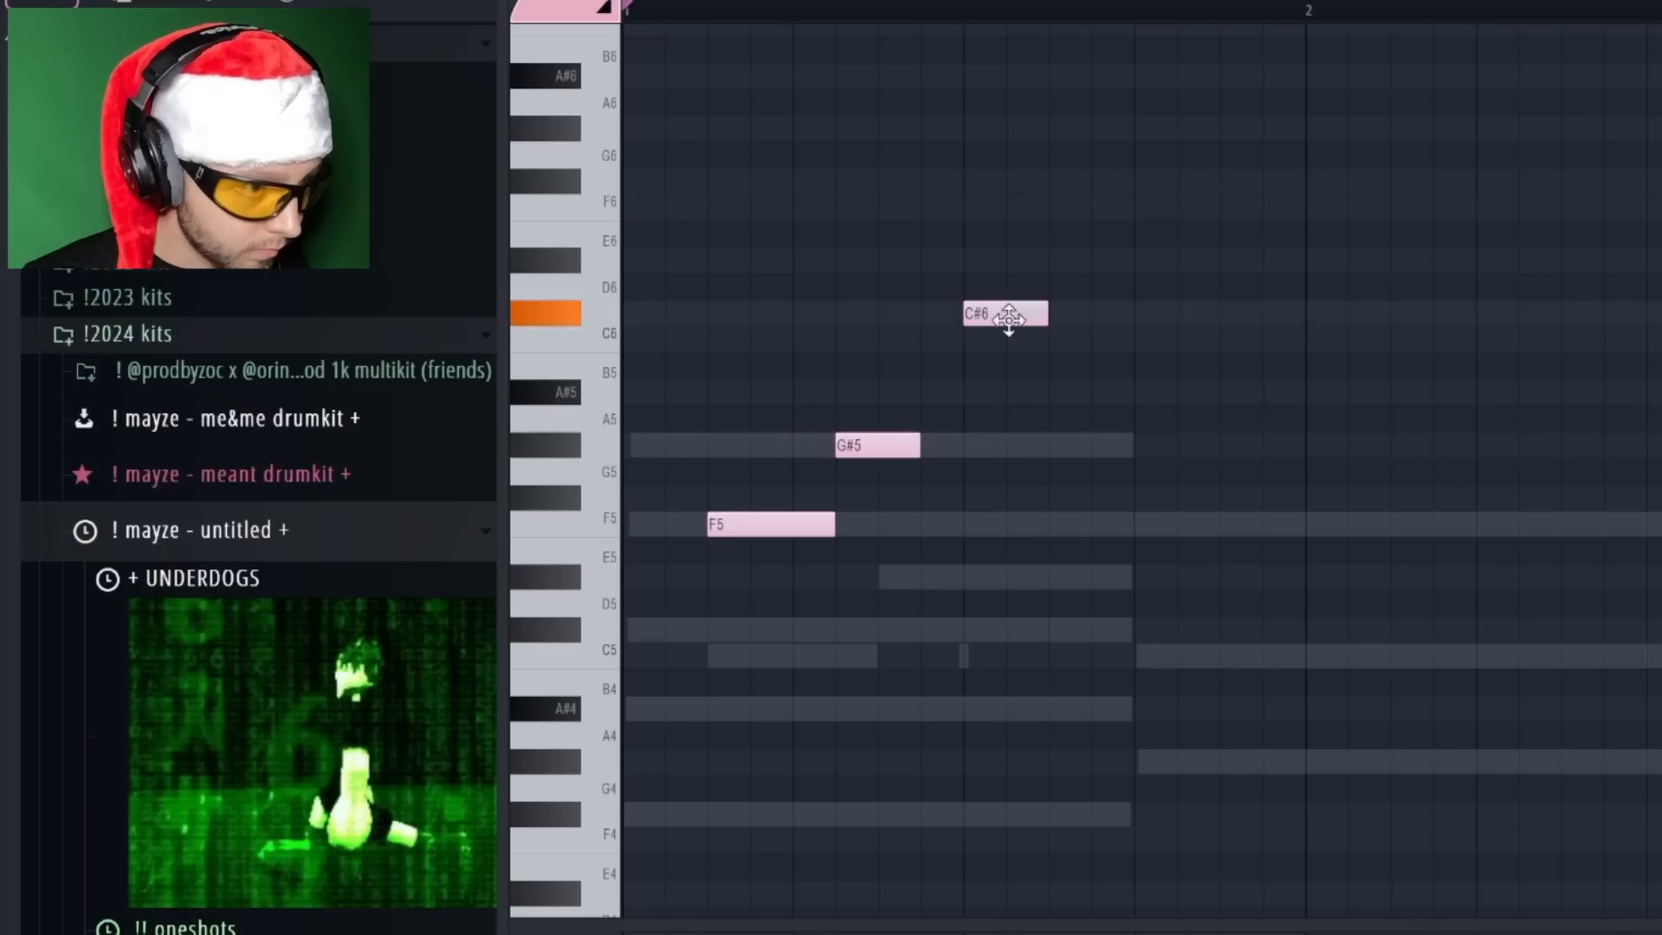
Lower the three bar 1 notes to D#5, F5 and G#5 and lengthen the F5 until it meets the G#5
left_click_drag(1009, 320, 1004, 400)
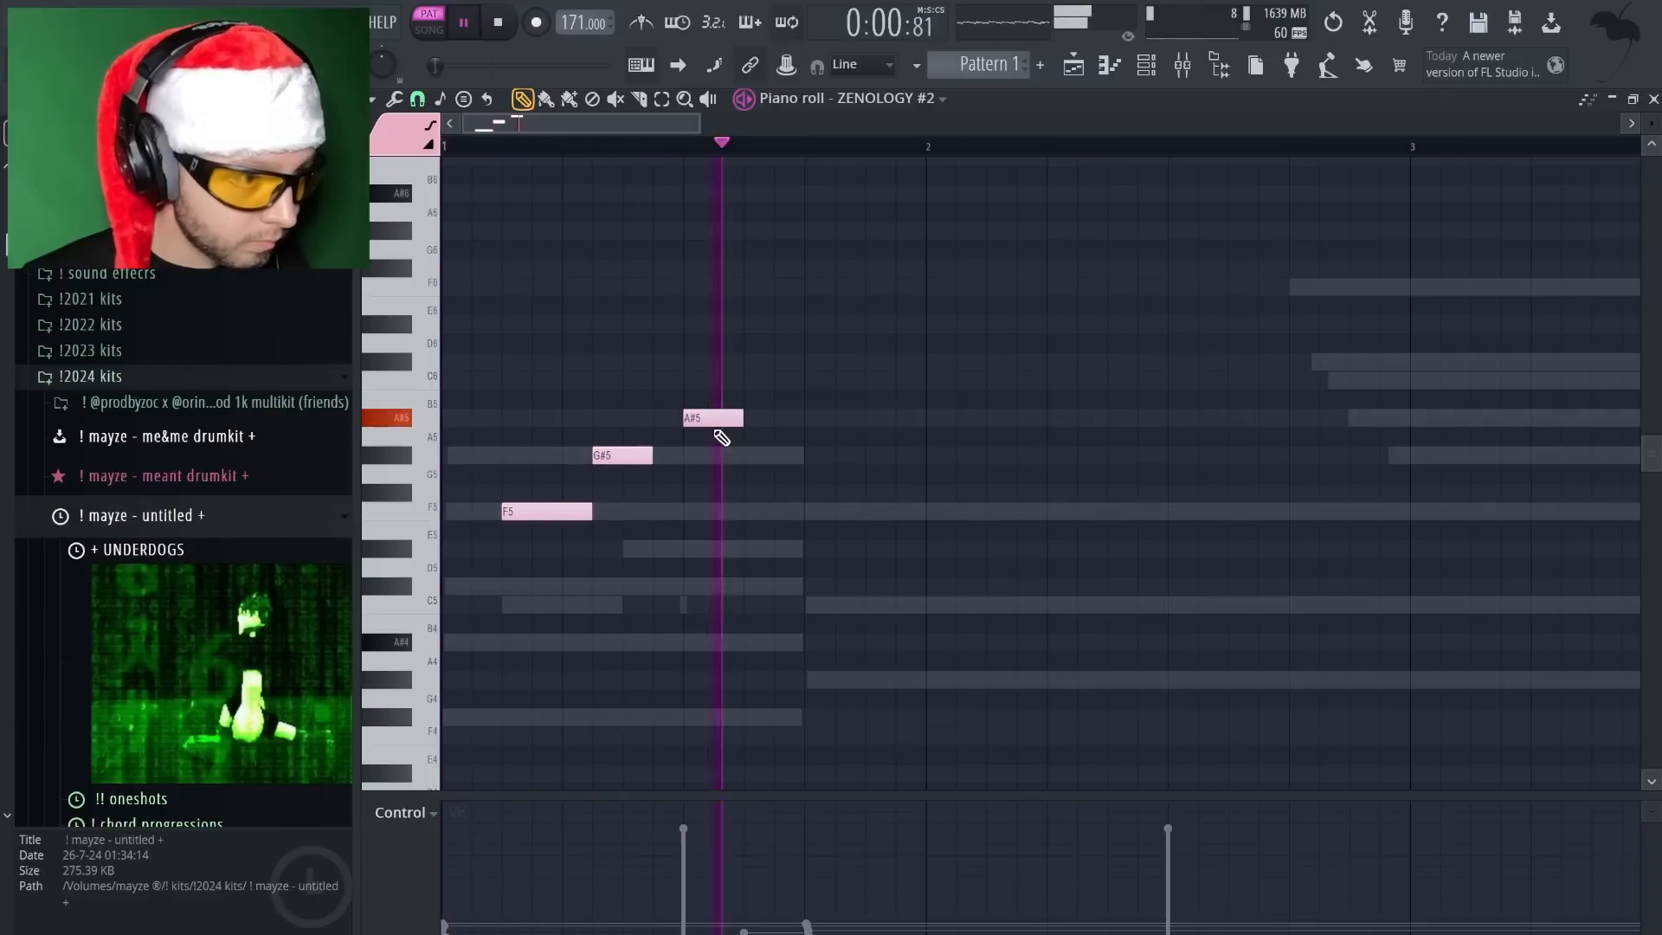
right_click(719, 424)
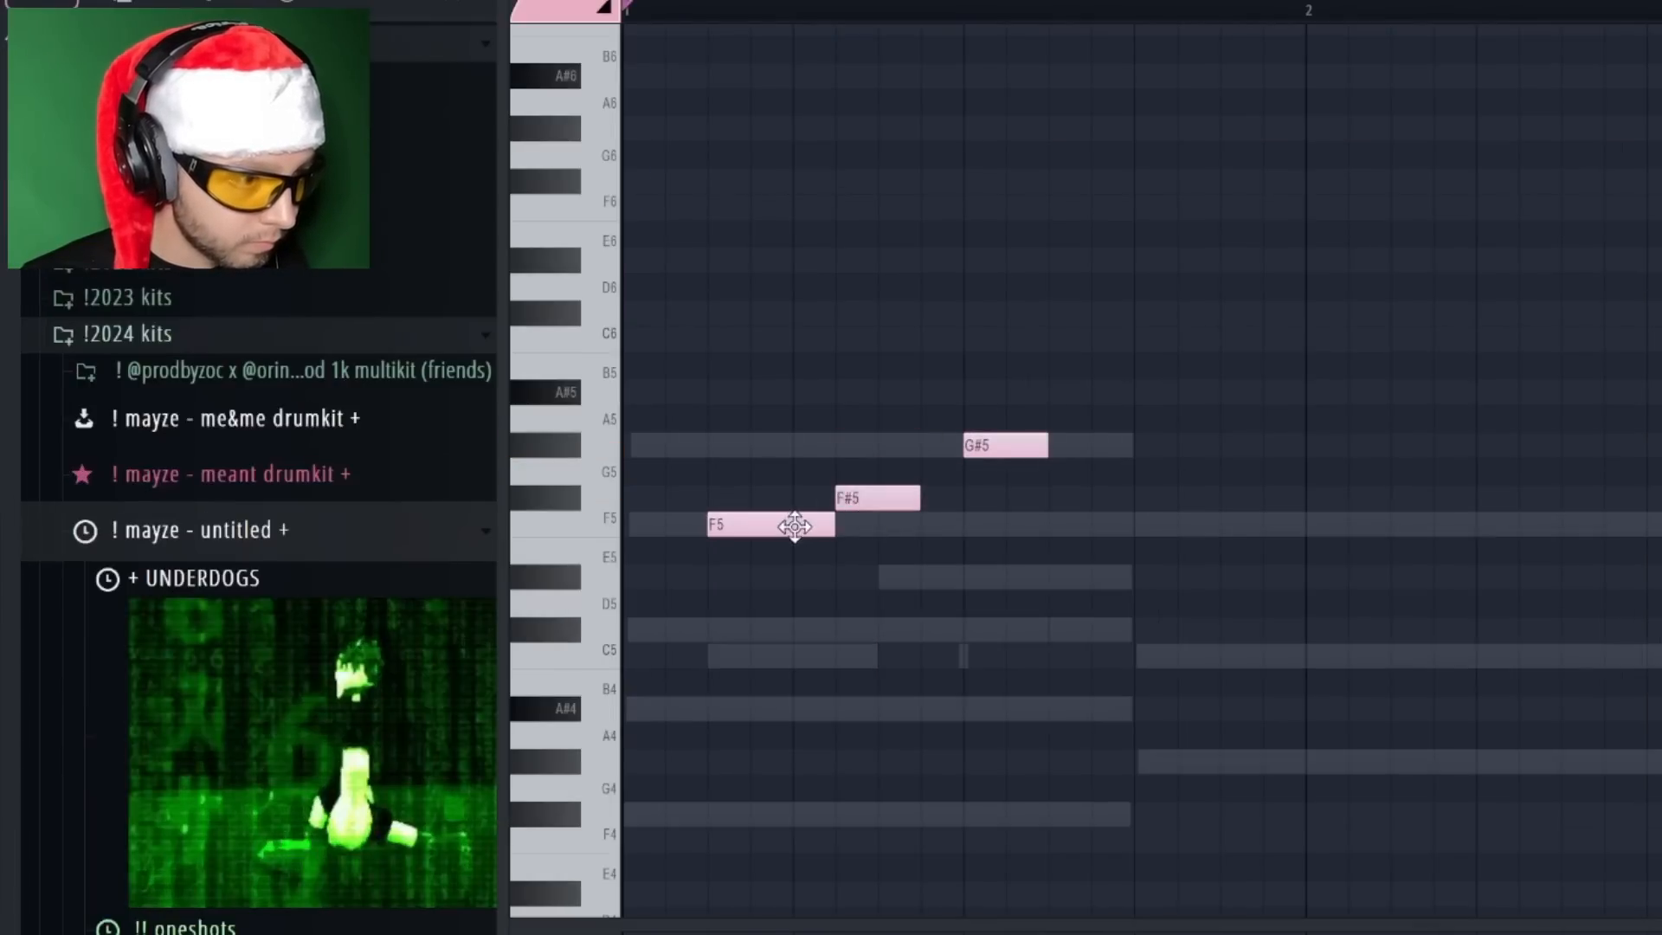
left_click_drag(794, 525, 797, 600)
left_click_drag(876, 500, 932, 526)
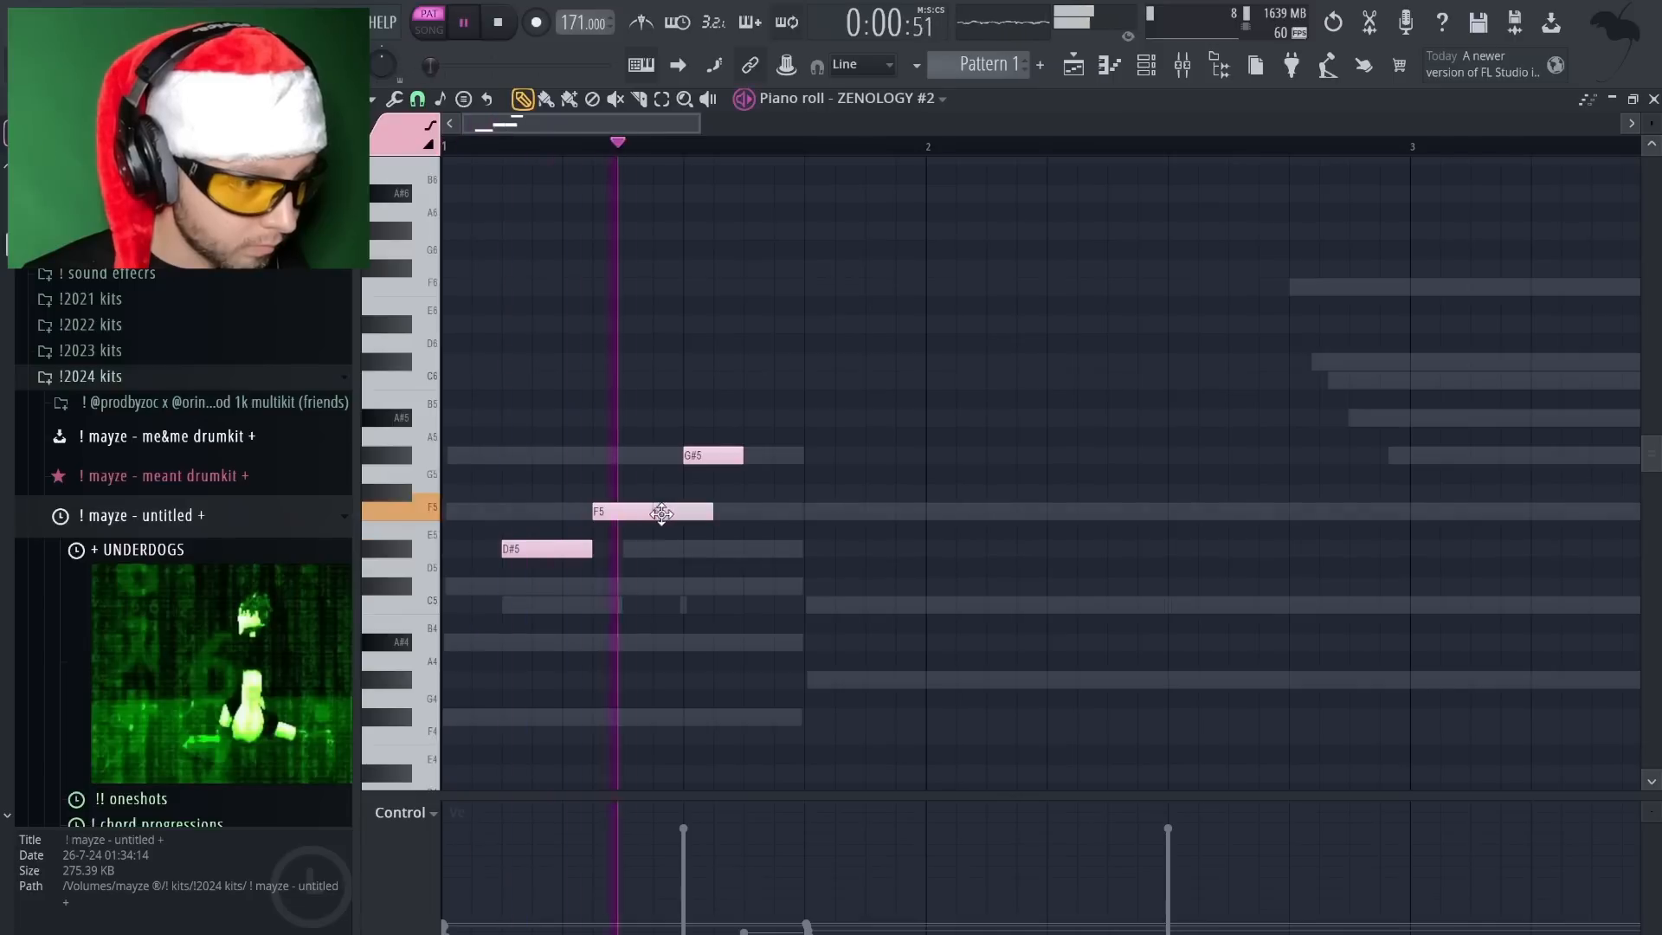
key("space")
left_click_drag(651, 511, 683, 511)
Rework the bar 1 run into C5, D#5 and F5, removing the extra middle note and lengthening the last note to the chord's end
left_click(595, 602)
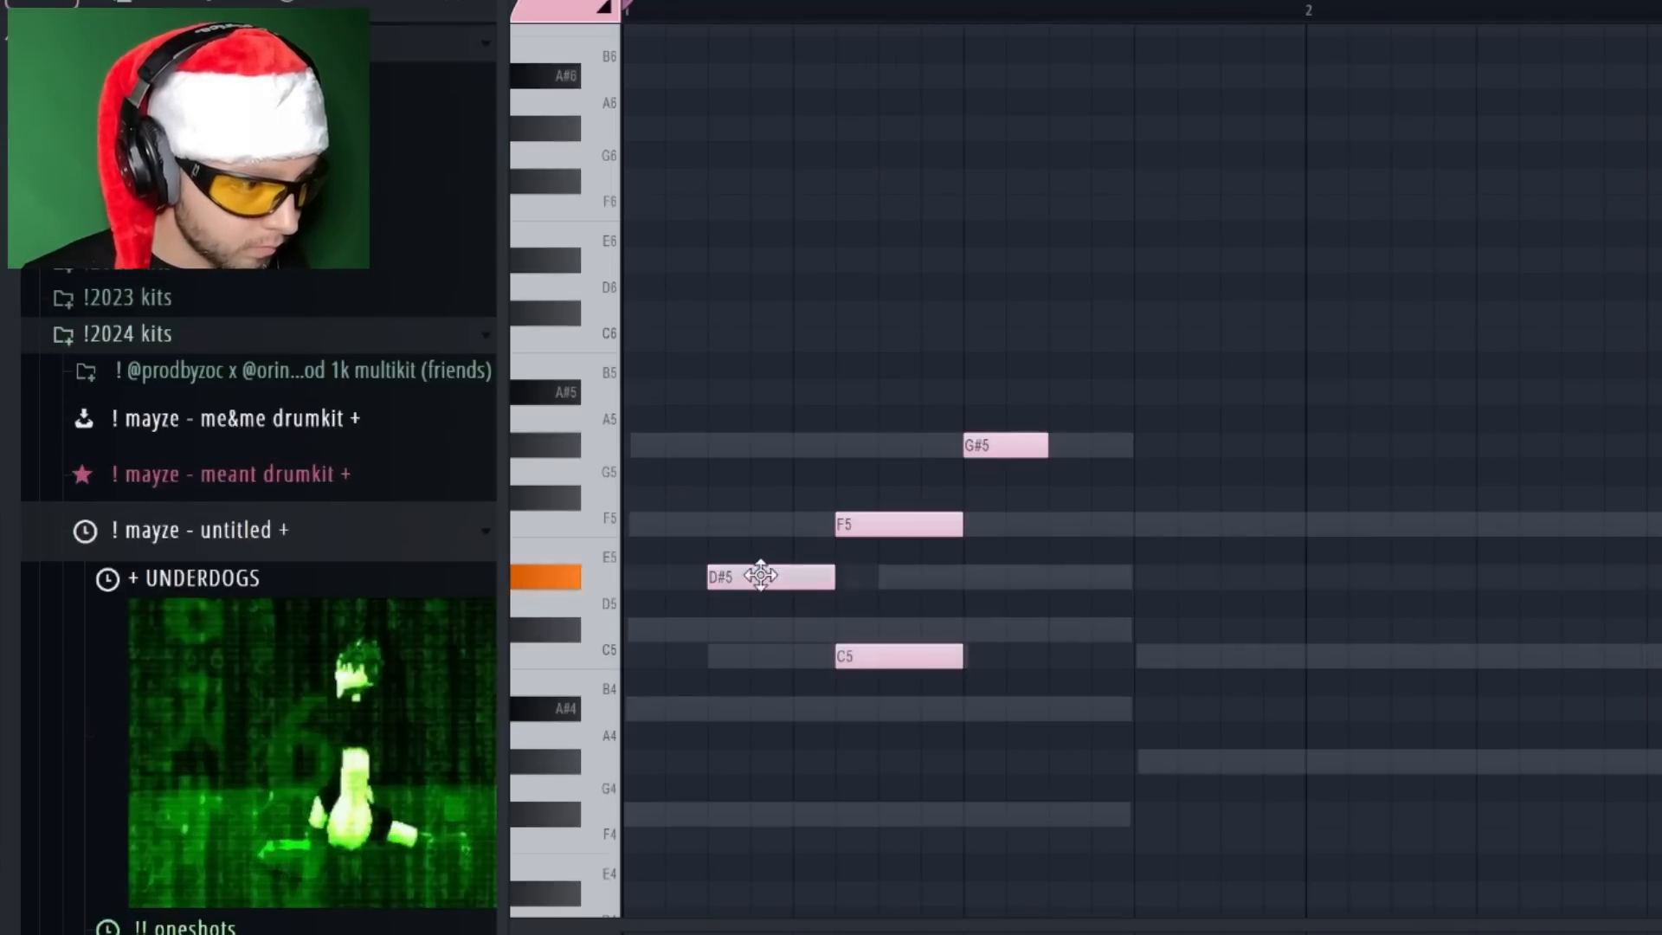
left_click_drag(760, 576, 760, 656)
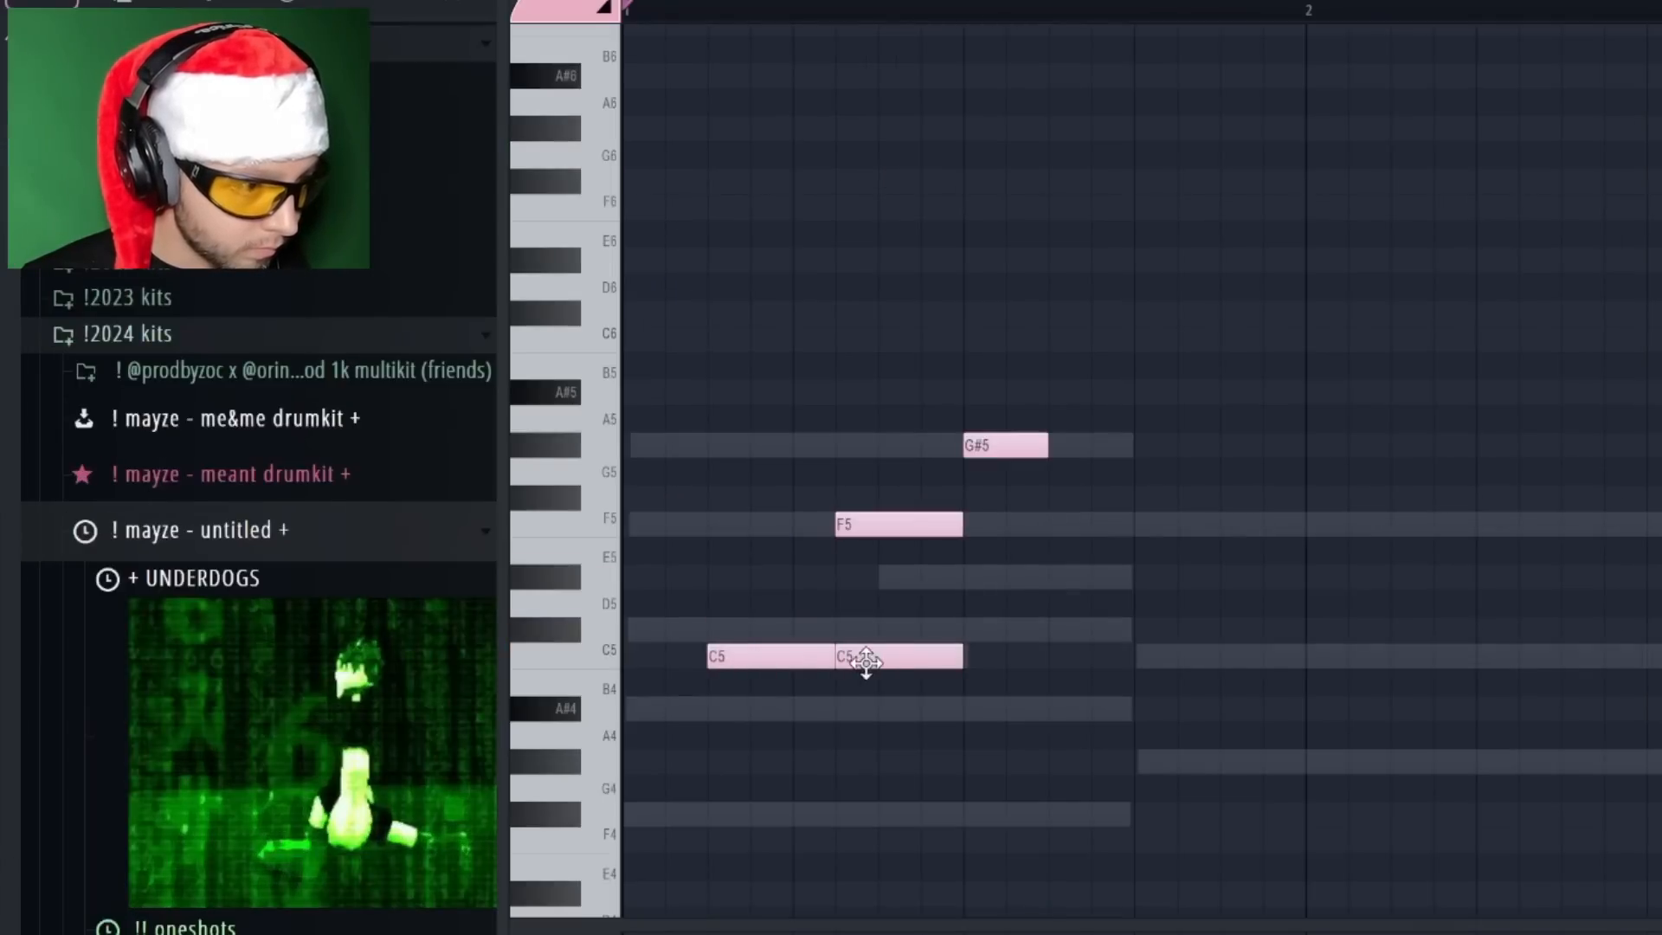
left_click_drag(865, 665, 887, 577)
right_click(887, 571)
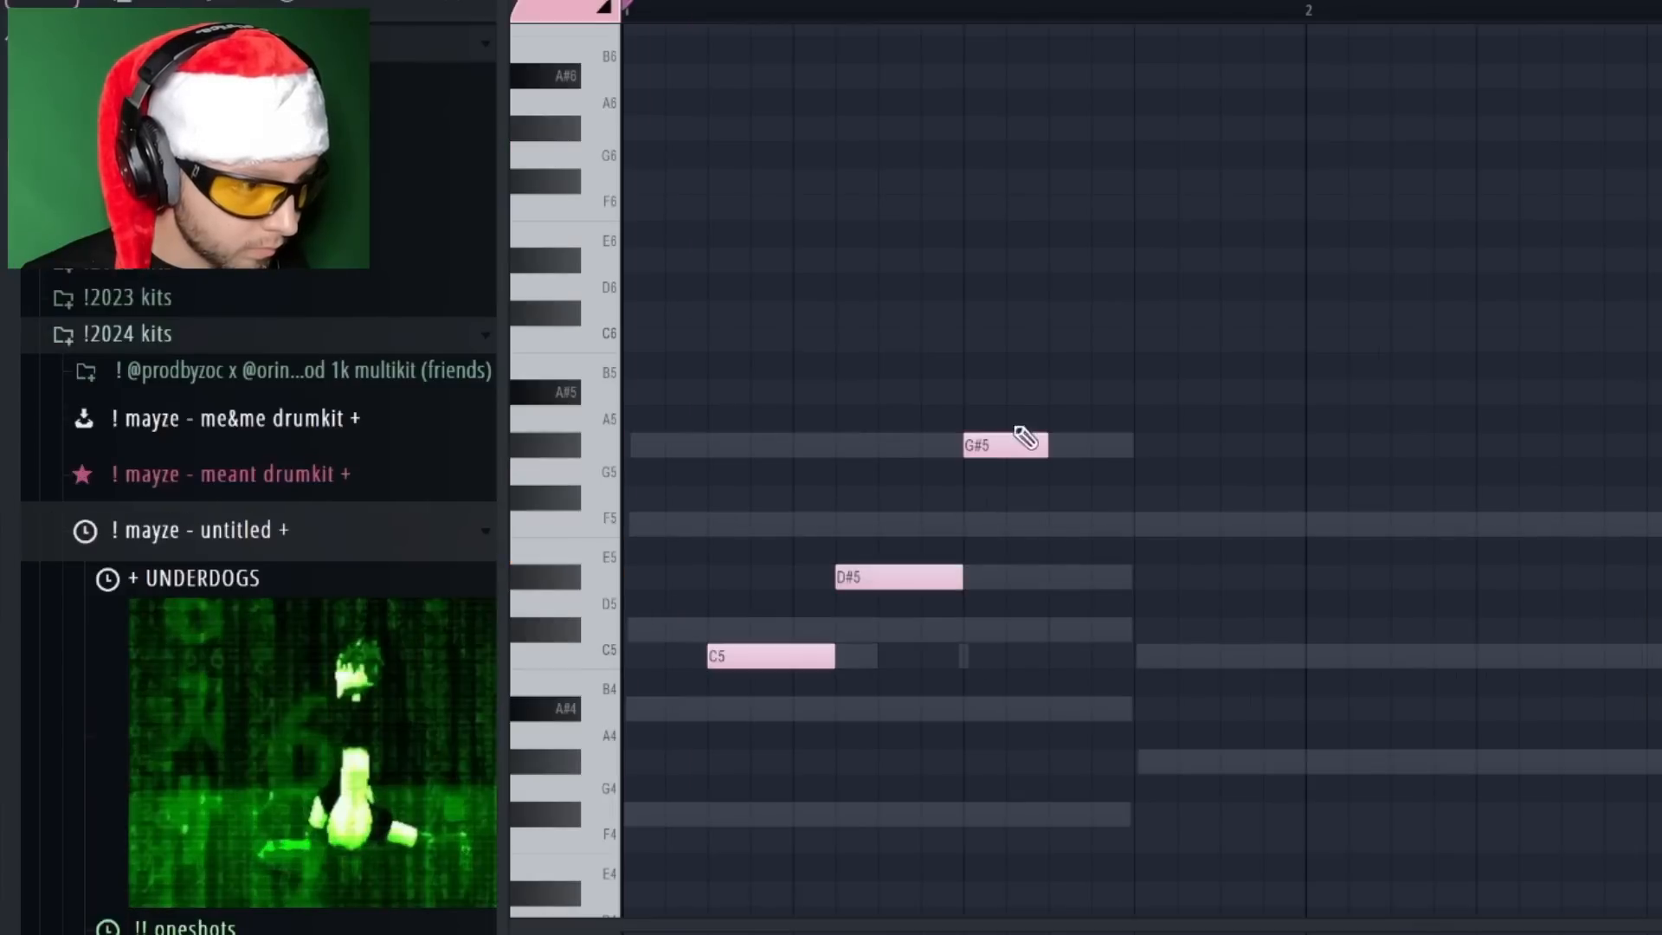
left_click_drag(1046, 524, 1125, 525)
Extend the F5 from bar 1 to the last beat of bar 2, where the high background notes begin
key("space")
scroll(953, 613, "down", 1)
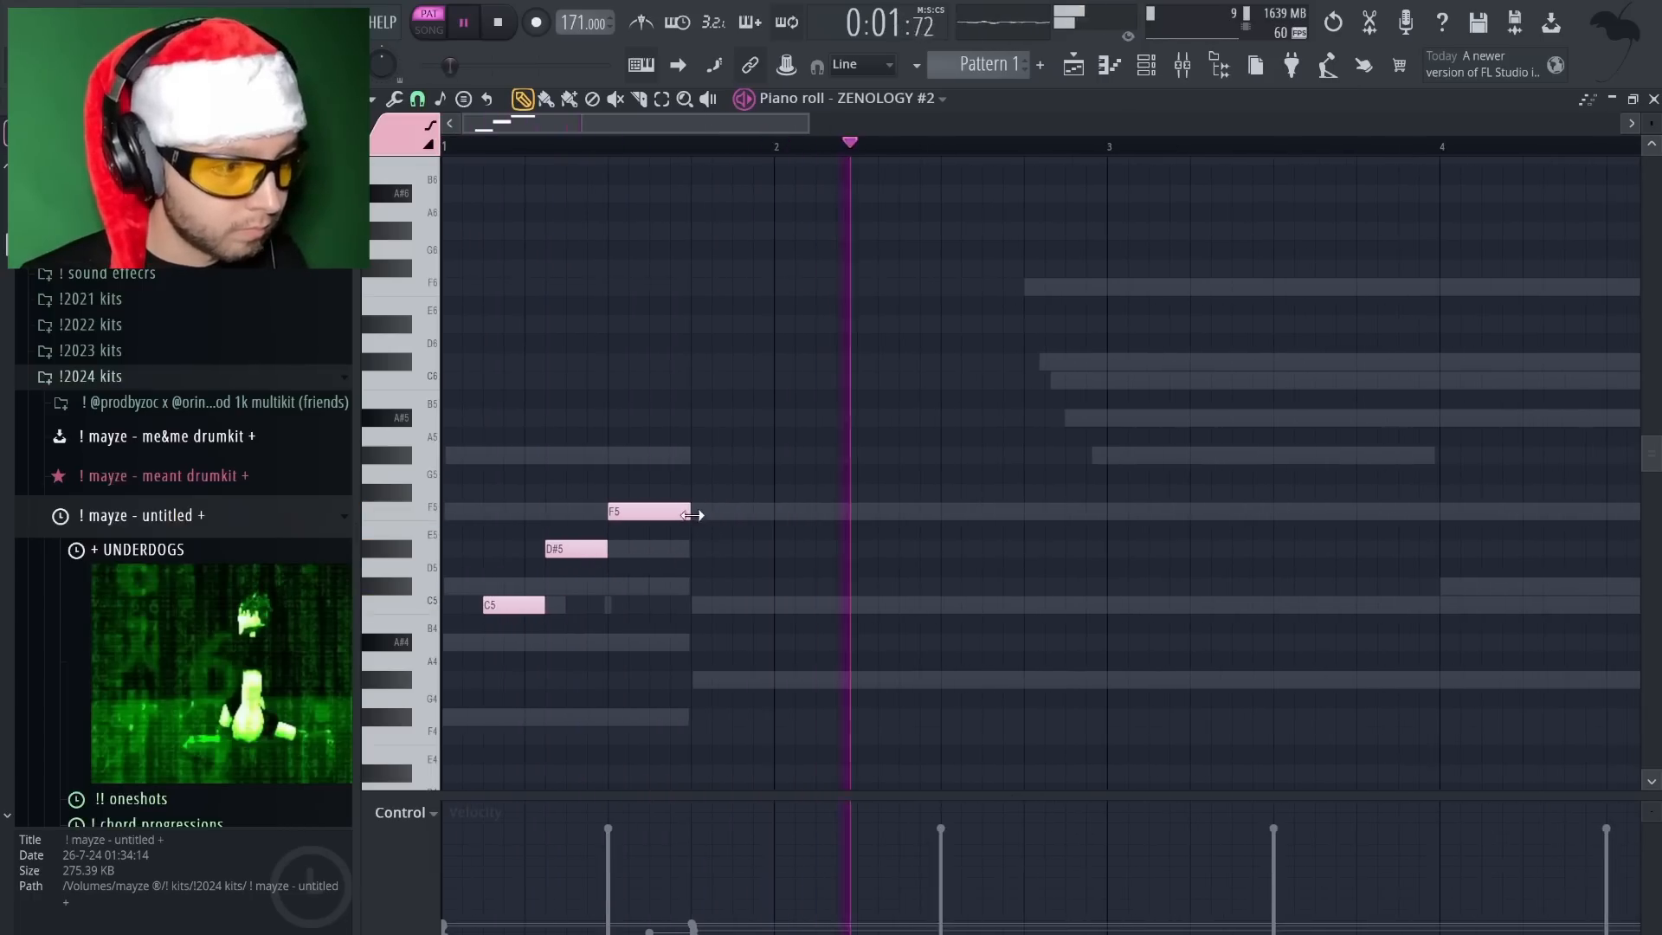
key("space")
left_click_drag(690, 515, 1086, 554)
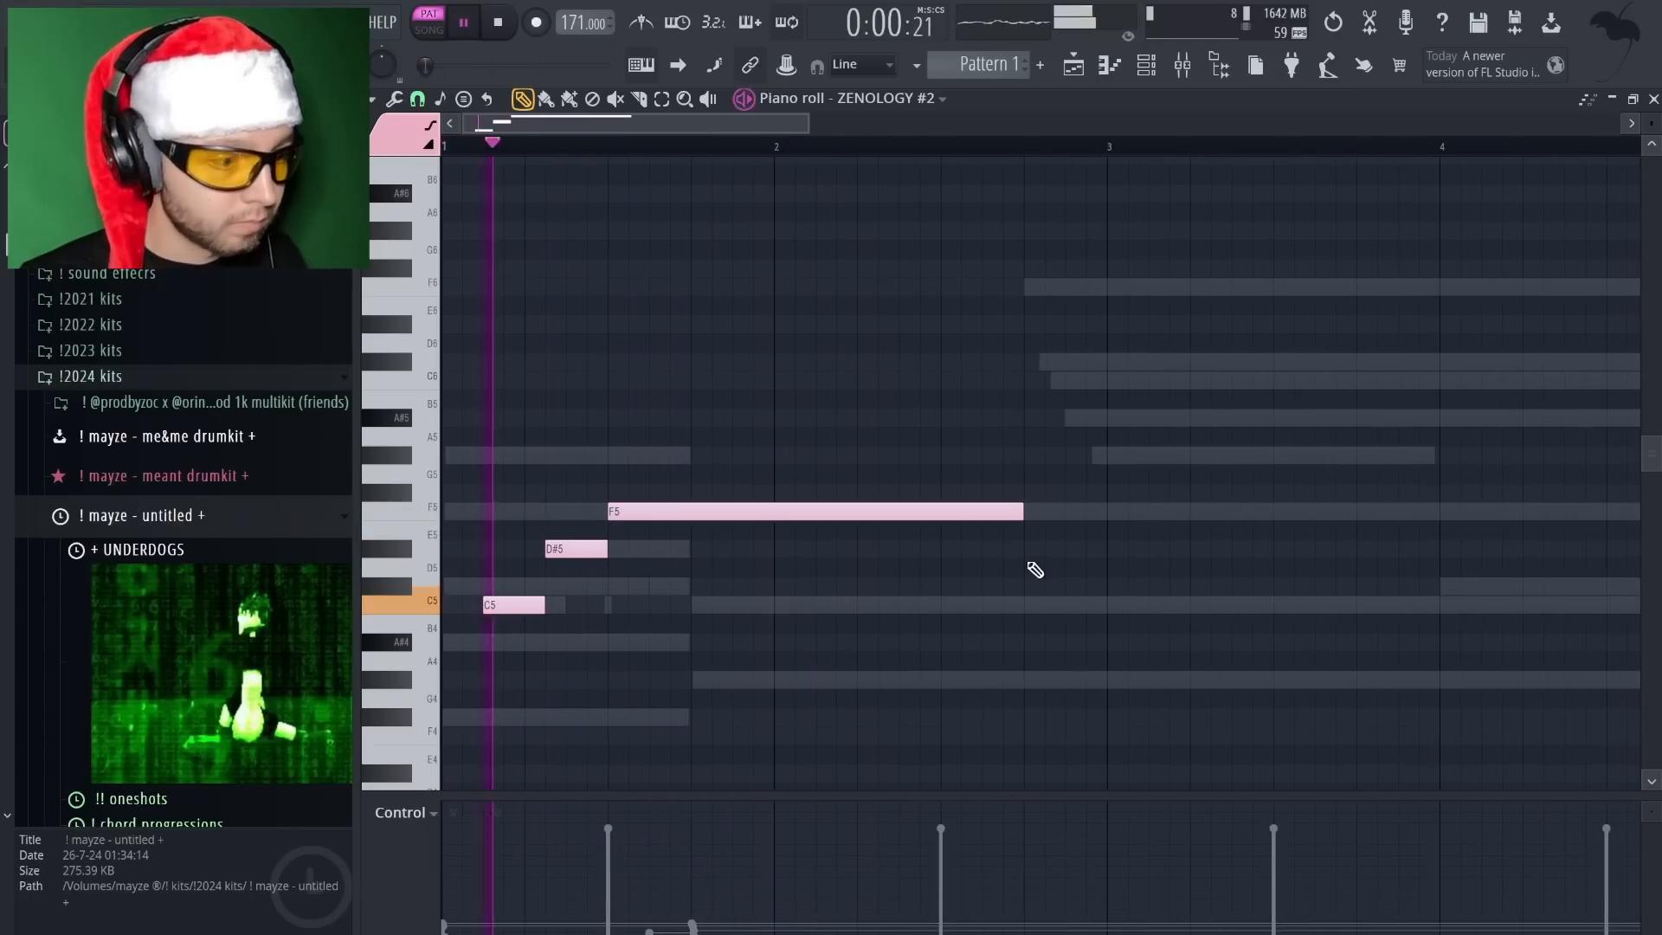
Place an ascending run of A#4, C5, D#5 and F5 in bar 5, lengthening the D#5 and holding the F5 into bar 6
scroll(735, 379, "down", 4)
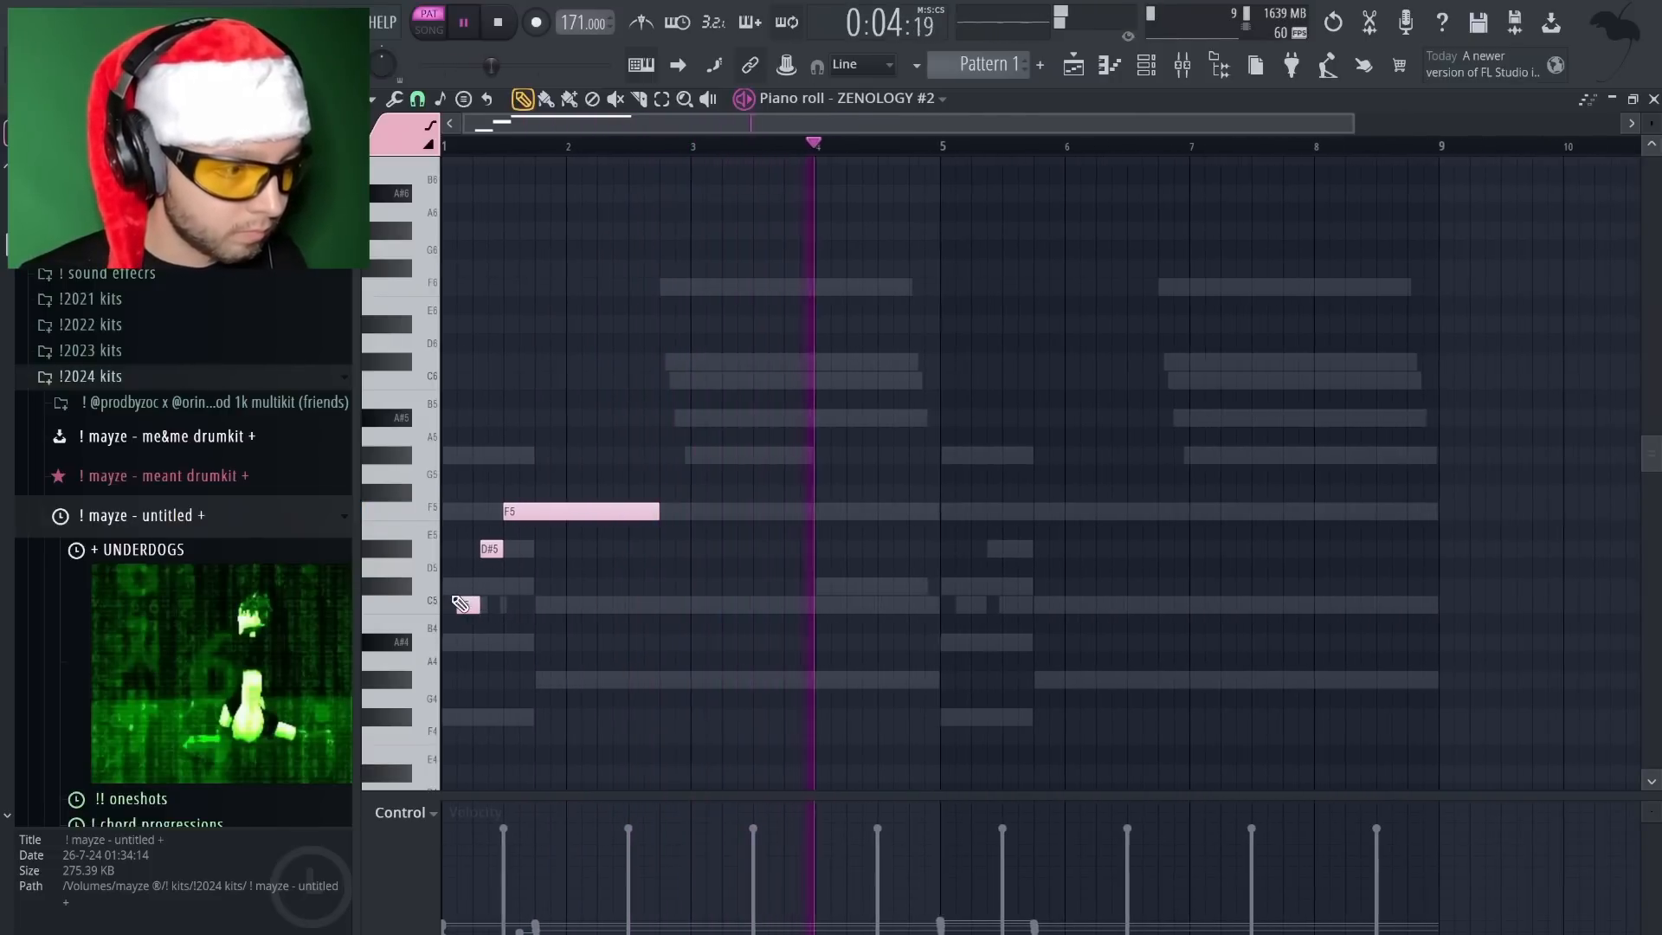
left_click(978, 604)
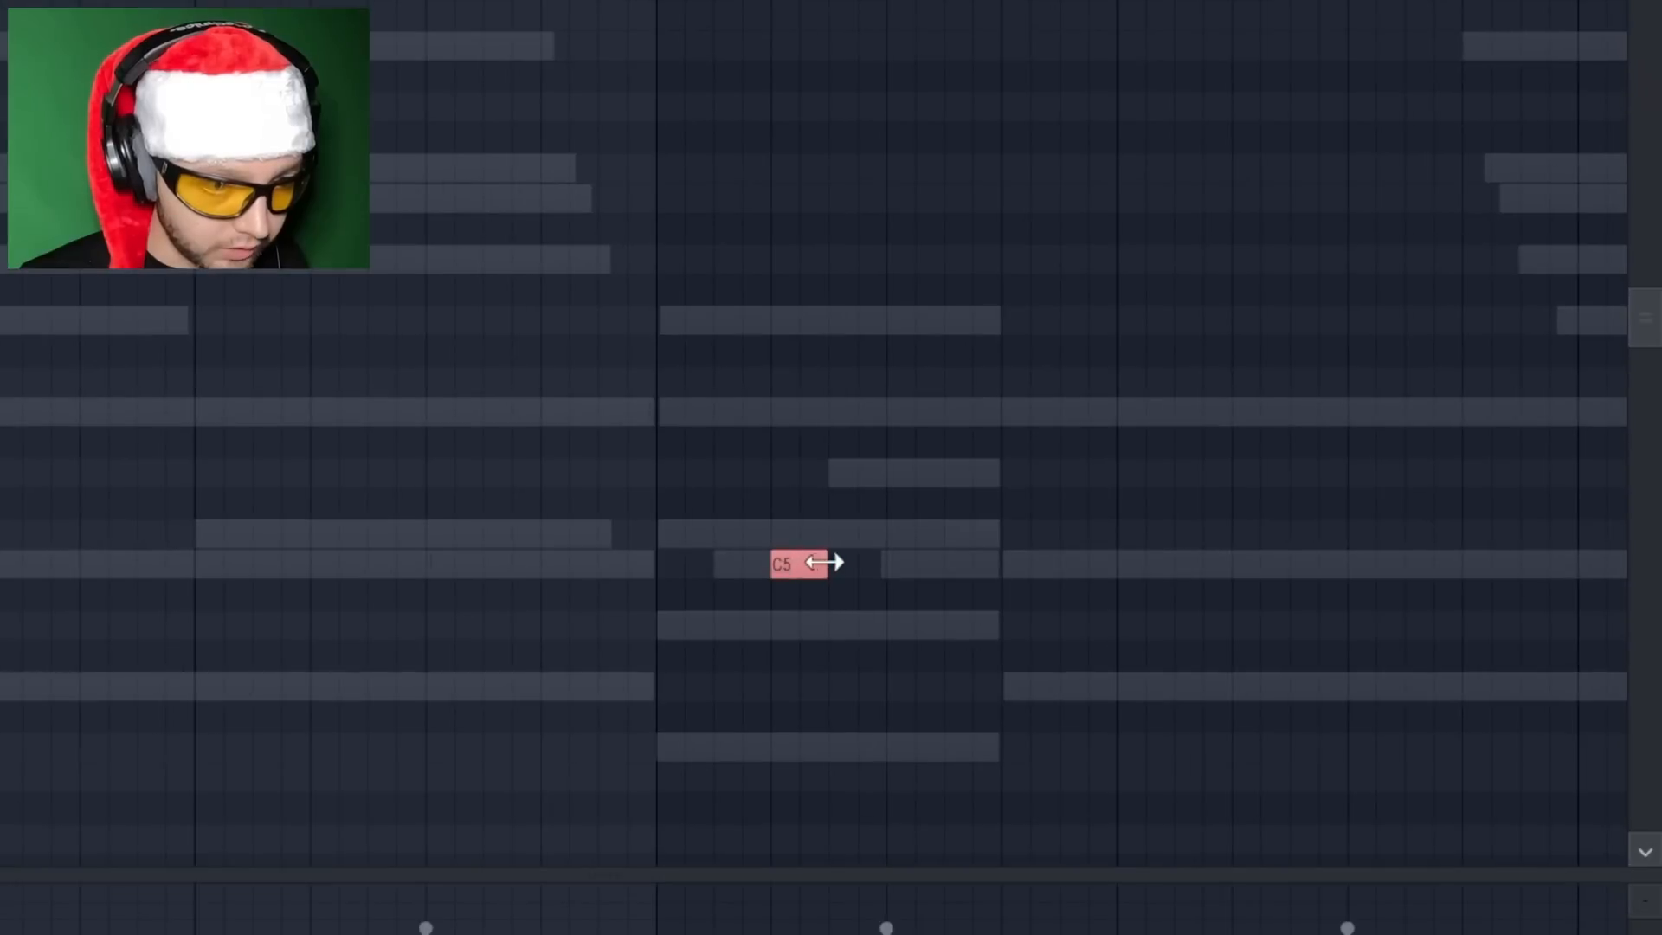
scroll(876, 412, "down", 2)
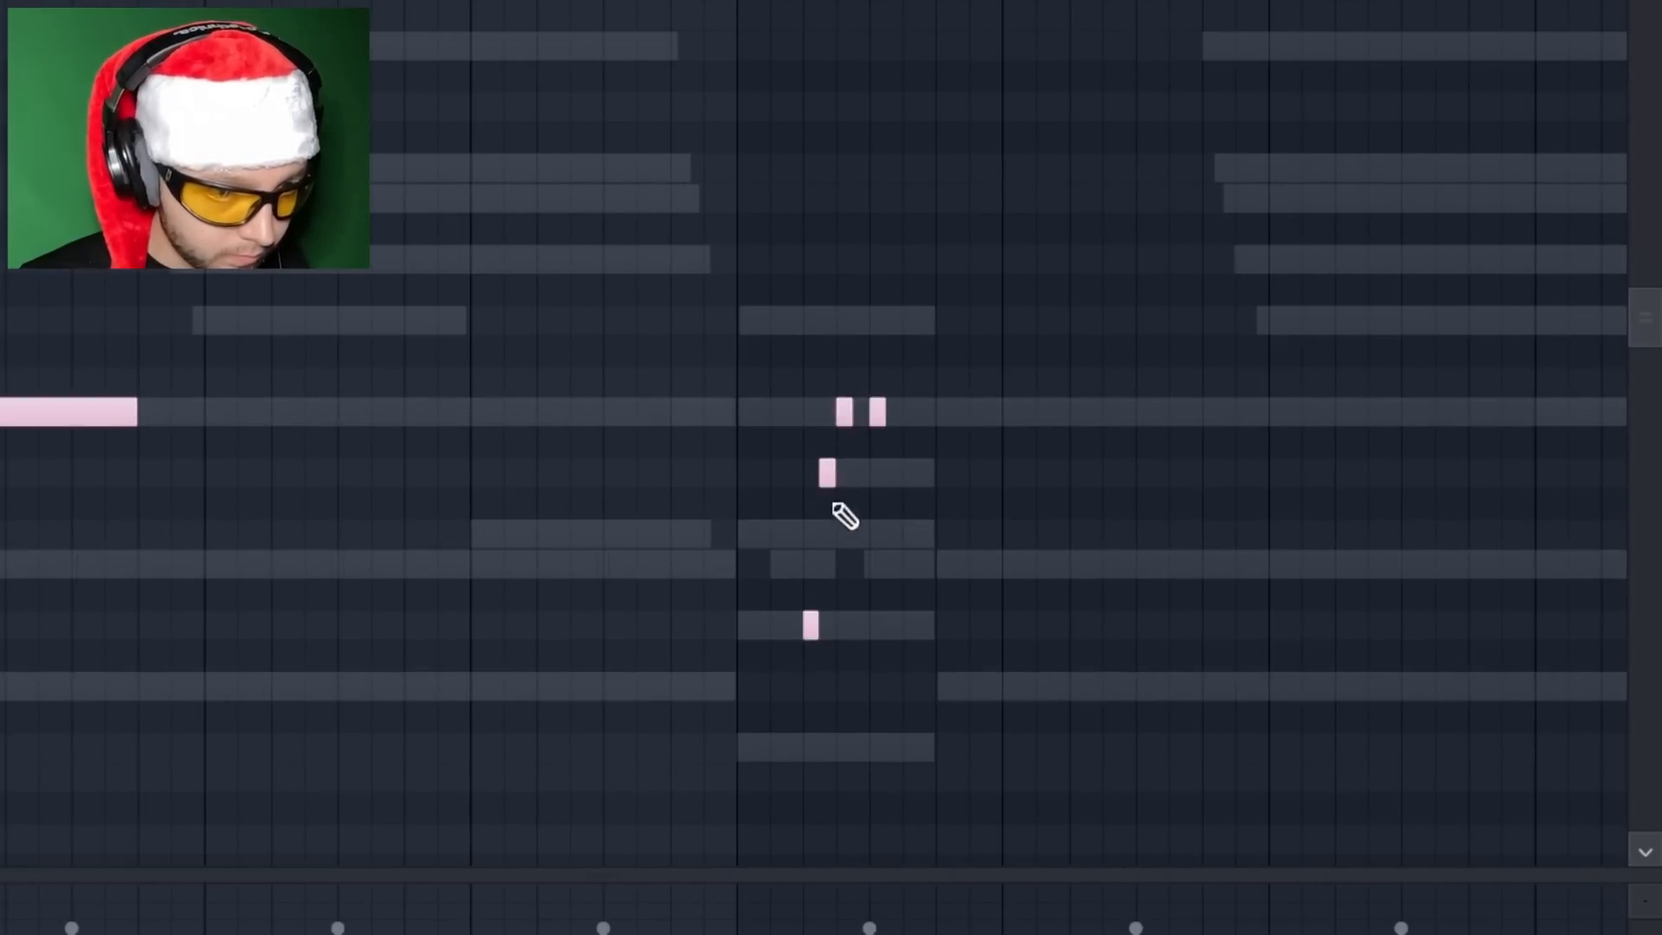
scroll(836, 568, "up", 2)
left_click_drag(846, 416, 897, 474)
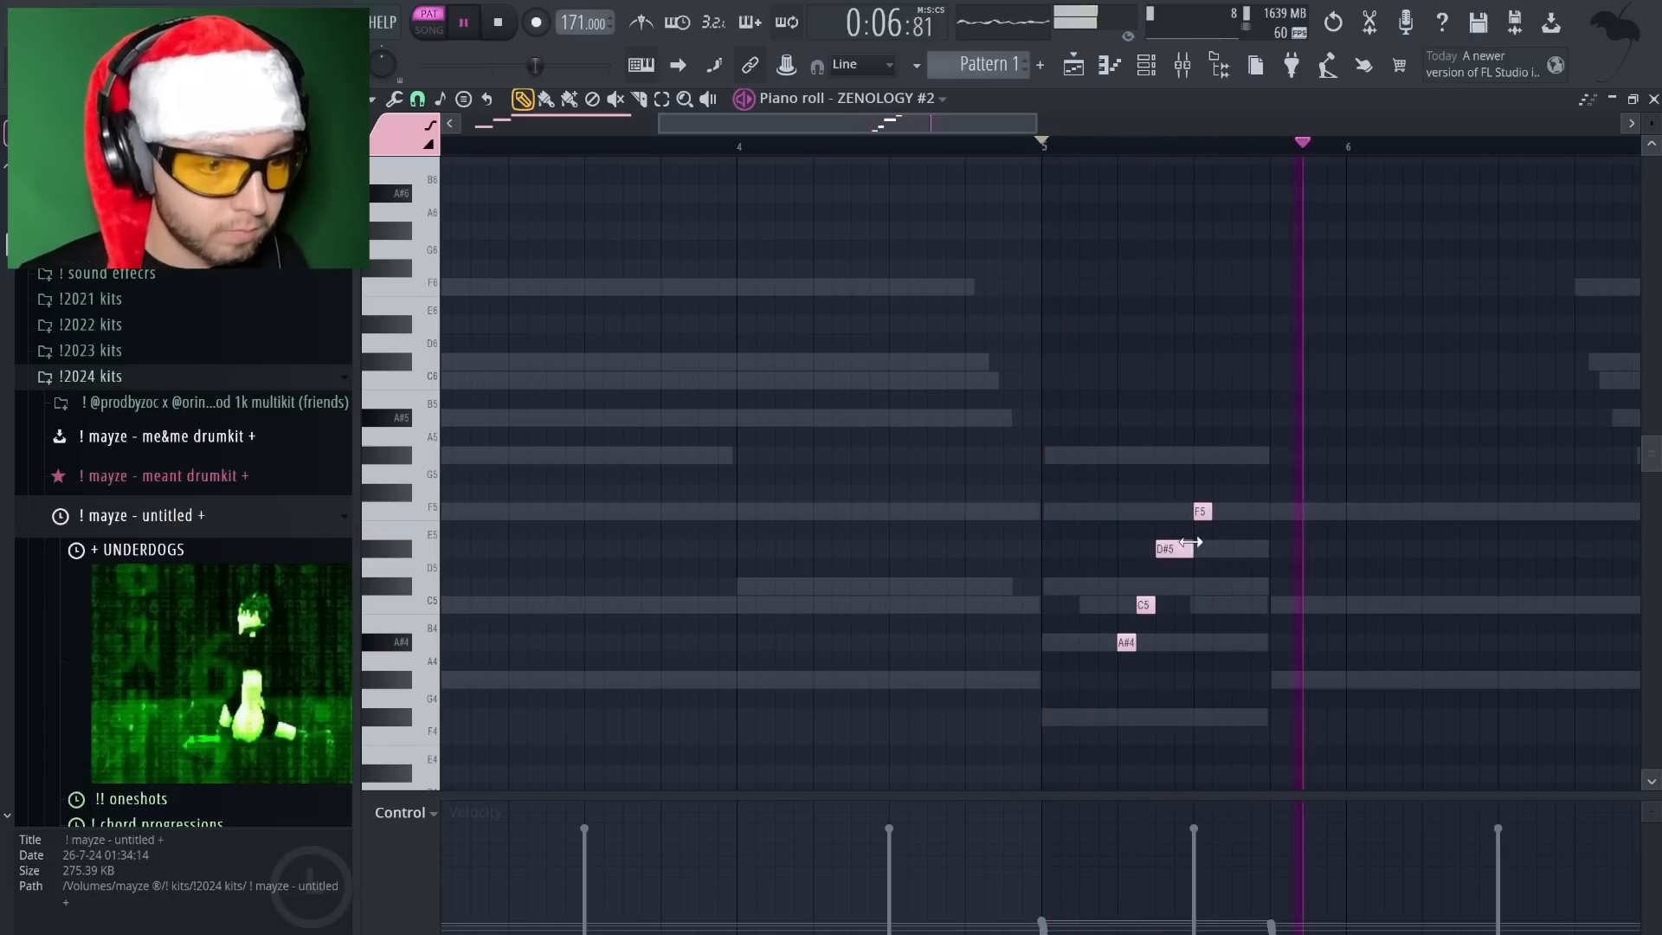
left_click_drag(1211, 511, 1557, 511)
Add a G#5 in bars 4 and 8 and a short F5 at the end of bar 4, removing the overlong F5 part
scroll(1295, 434, "down", 2)
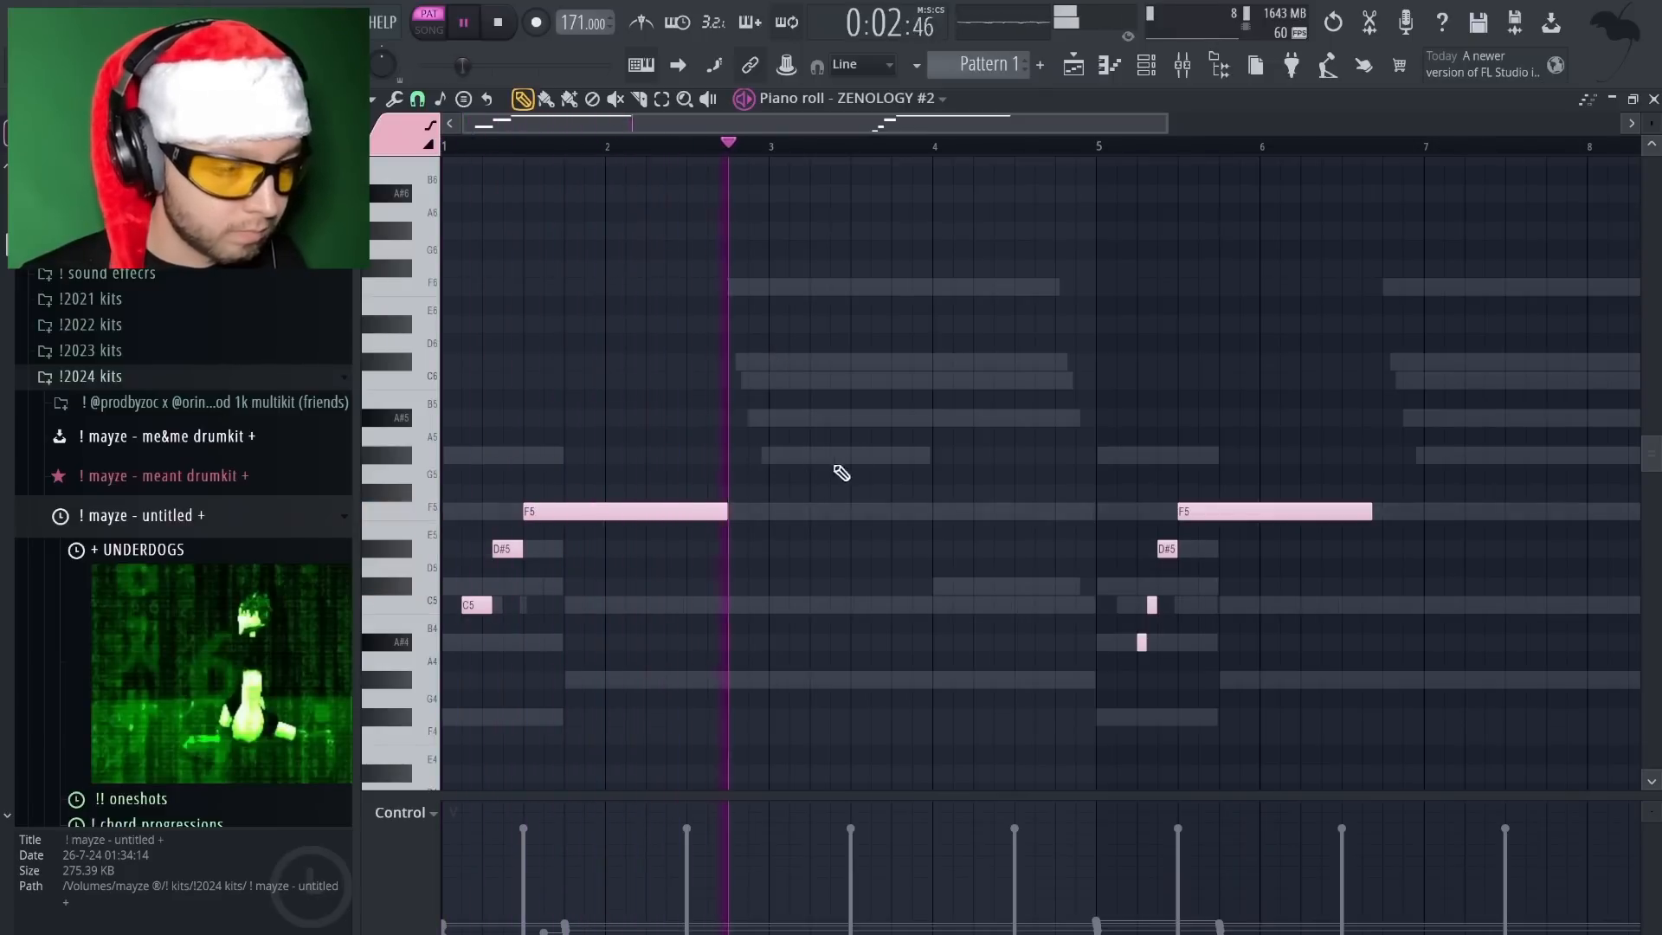
left_click(983, 457)
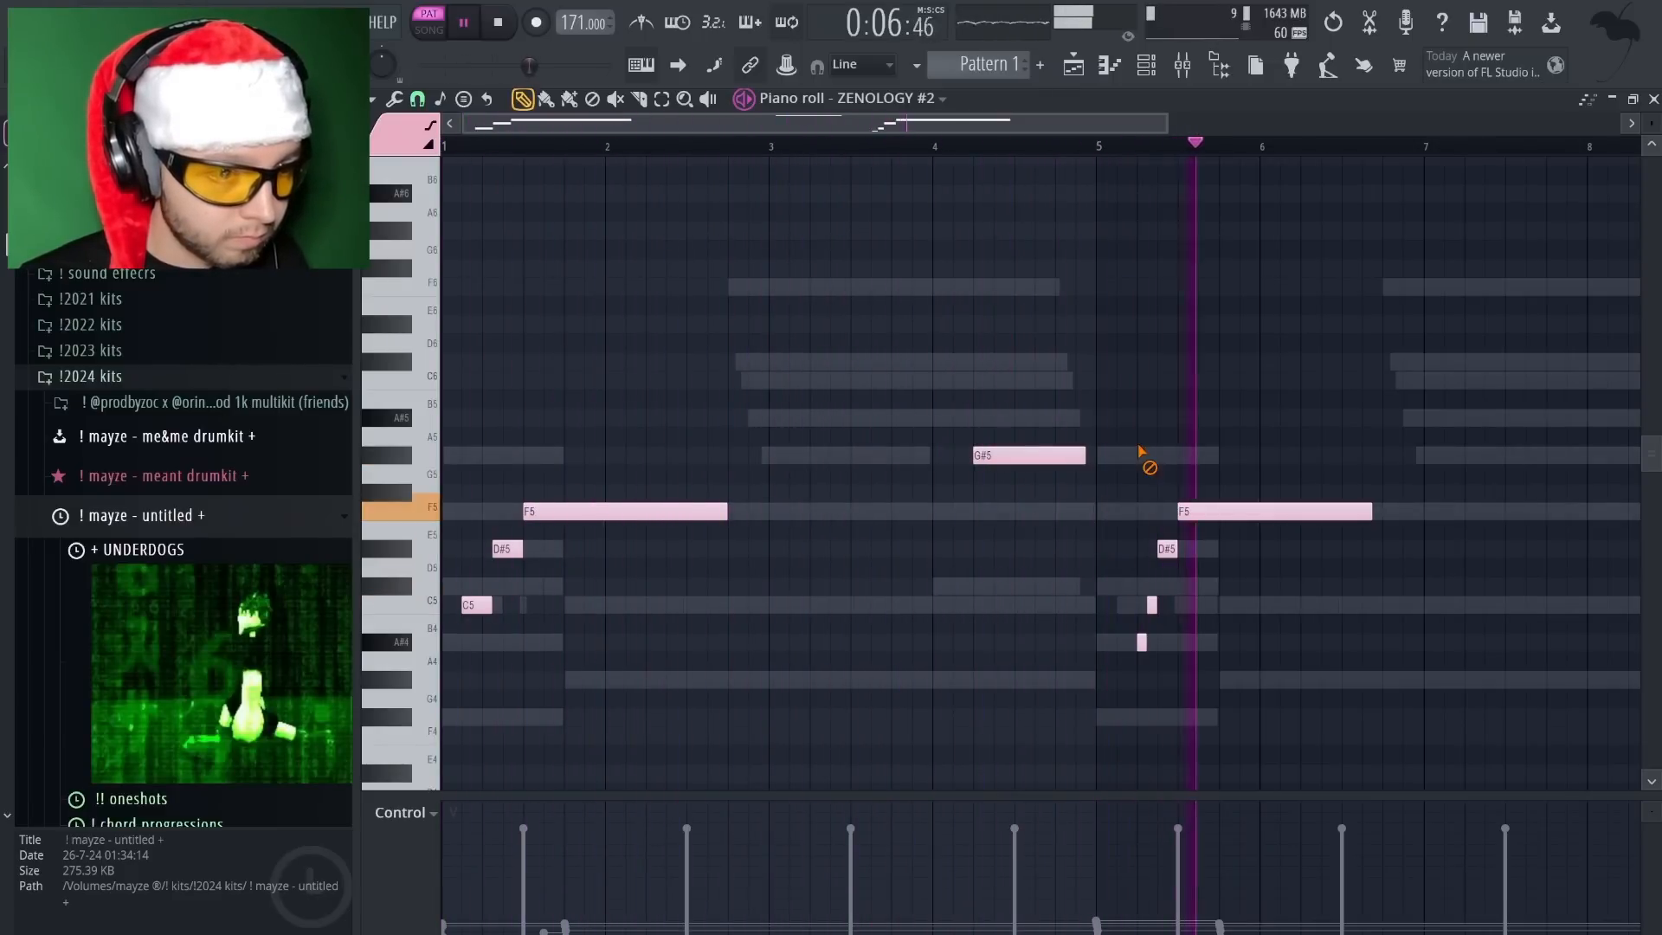
scroll(1133, 447, "down", 2)
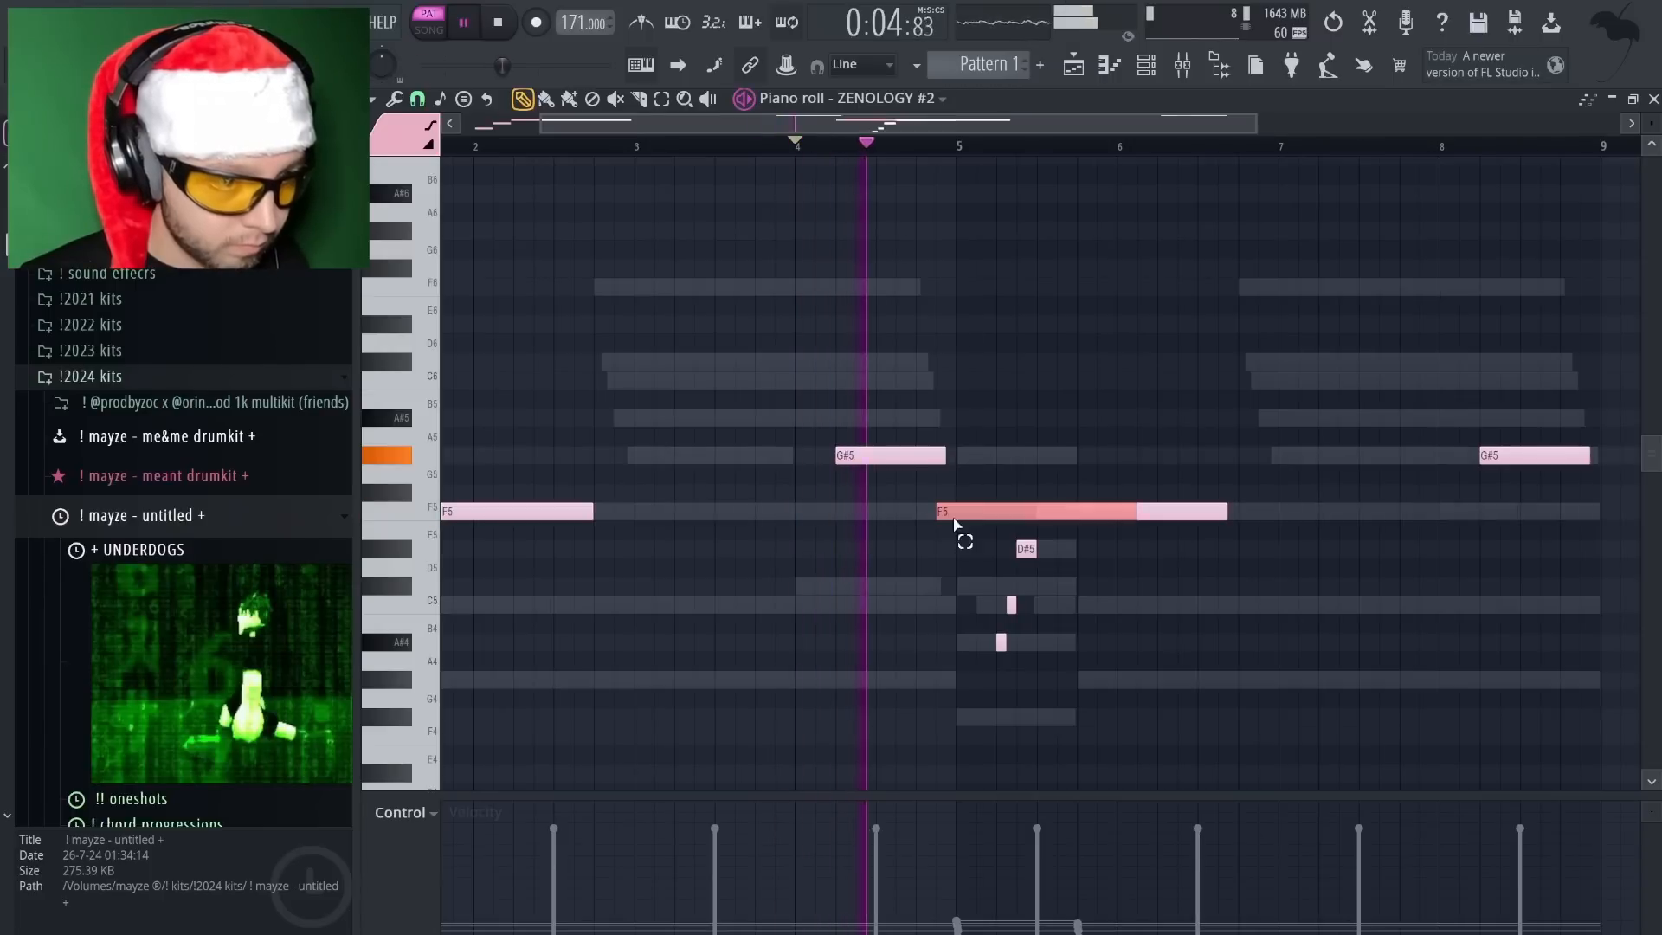
right_click(952, 512)
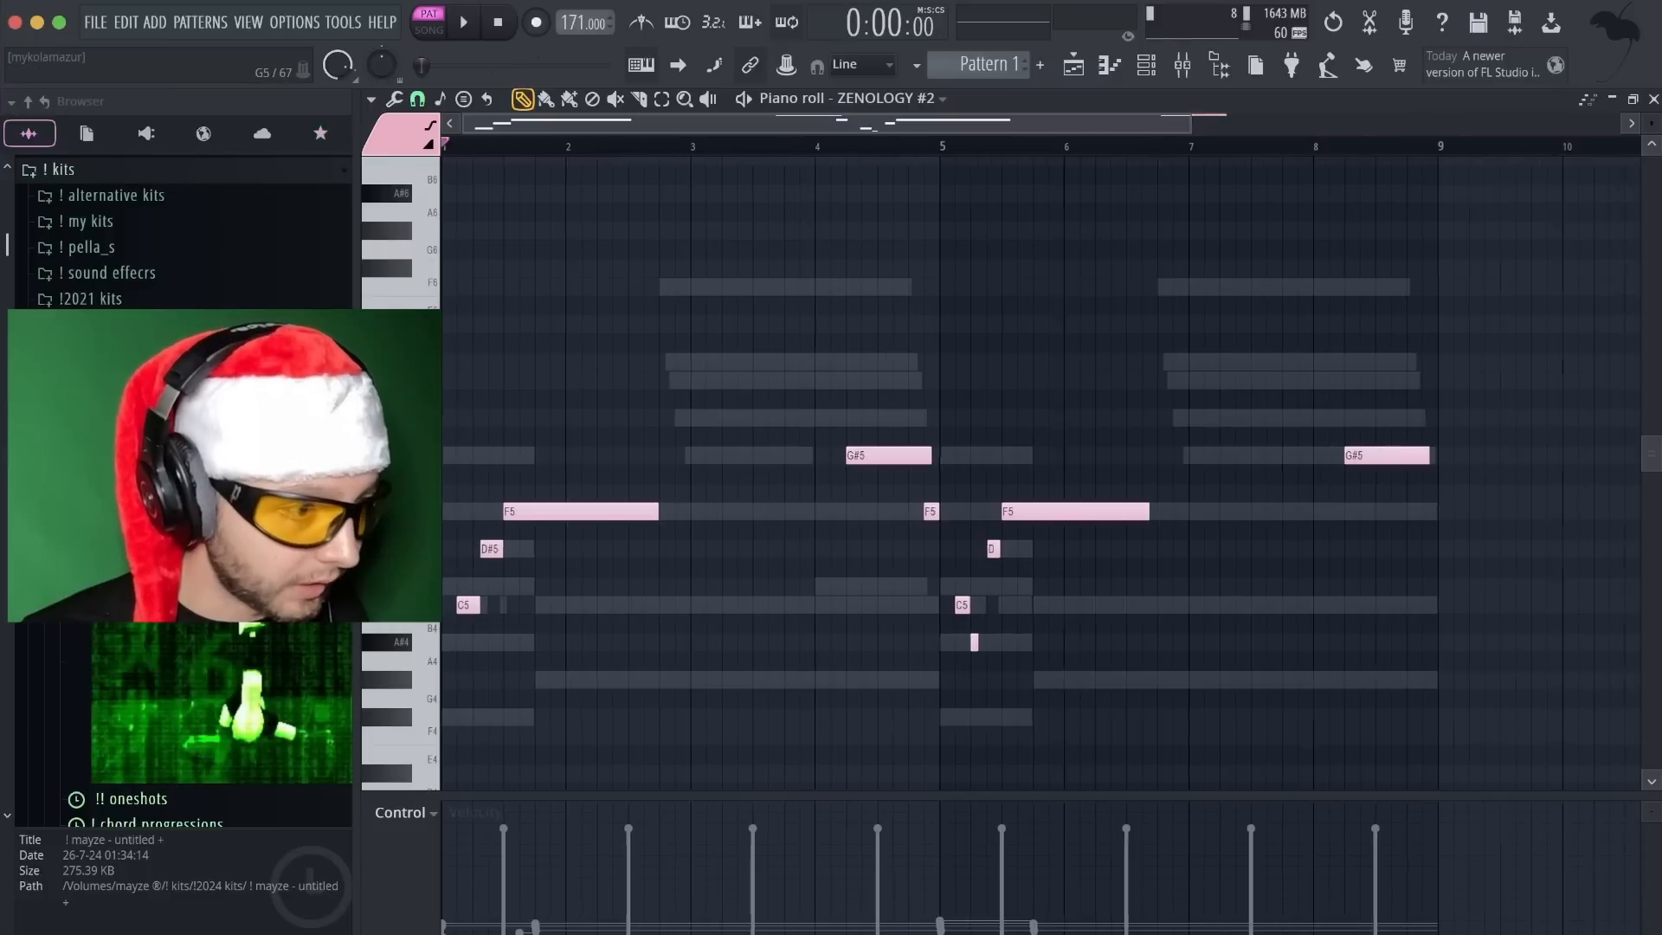
Shorten the C5 and D#5 in bar 1 off the grid so small gaps separate the notes, checking them in playback
scroll(579, 394, "up", 3)
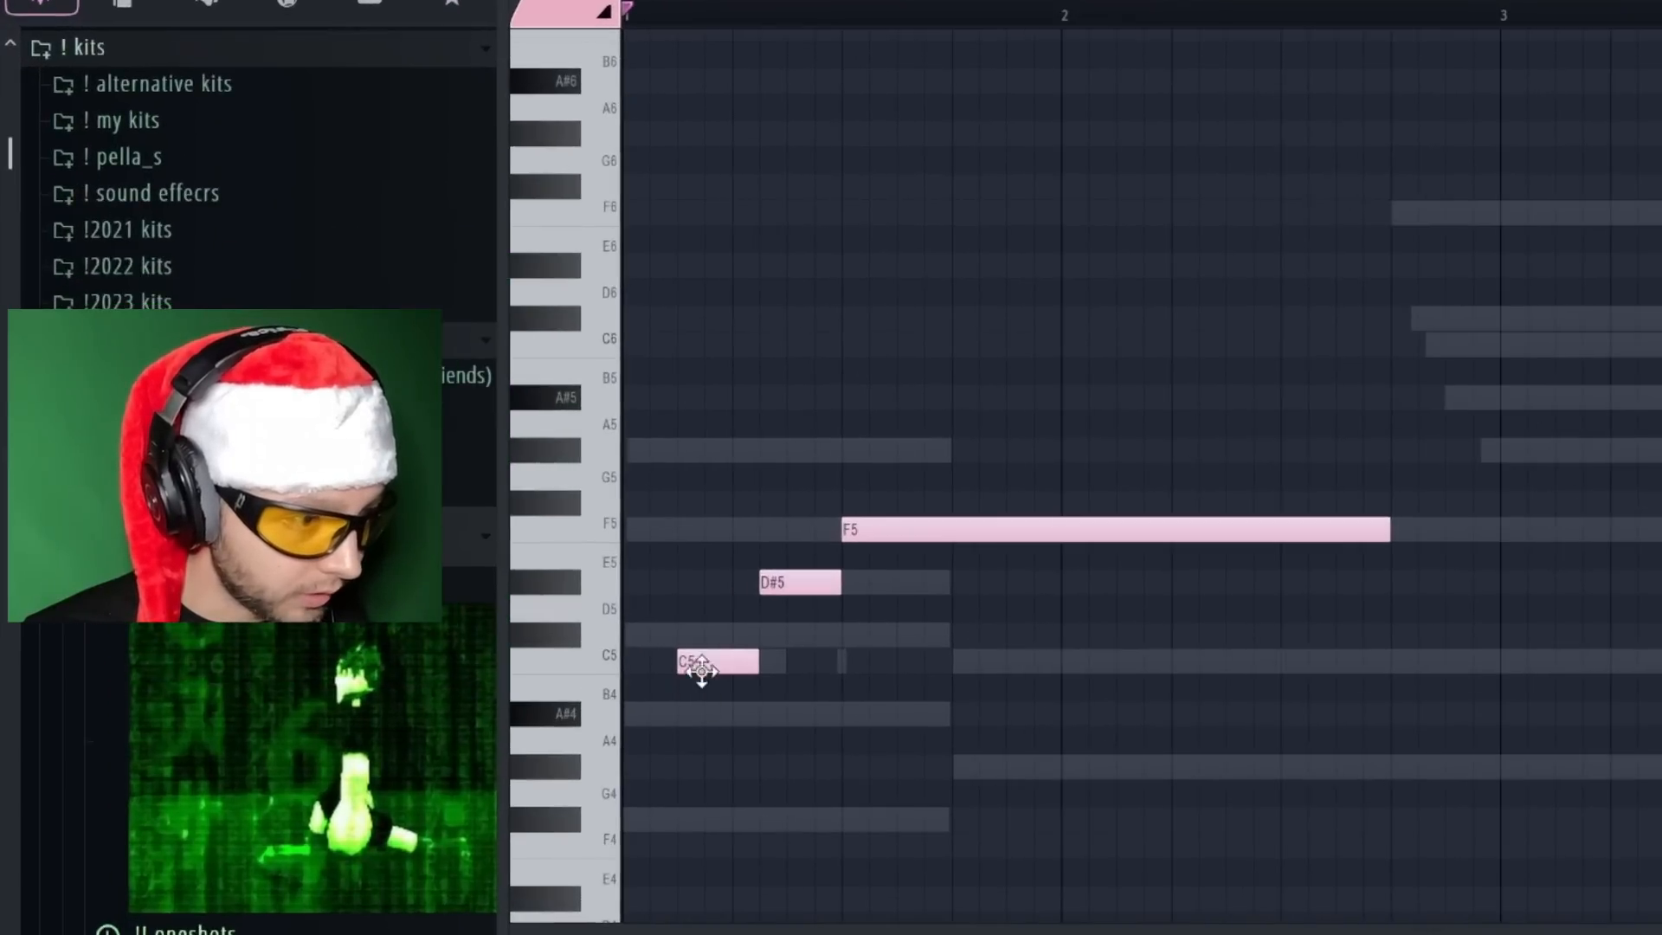
left_click_drag(528, 611, 536, 612)
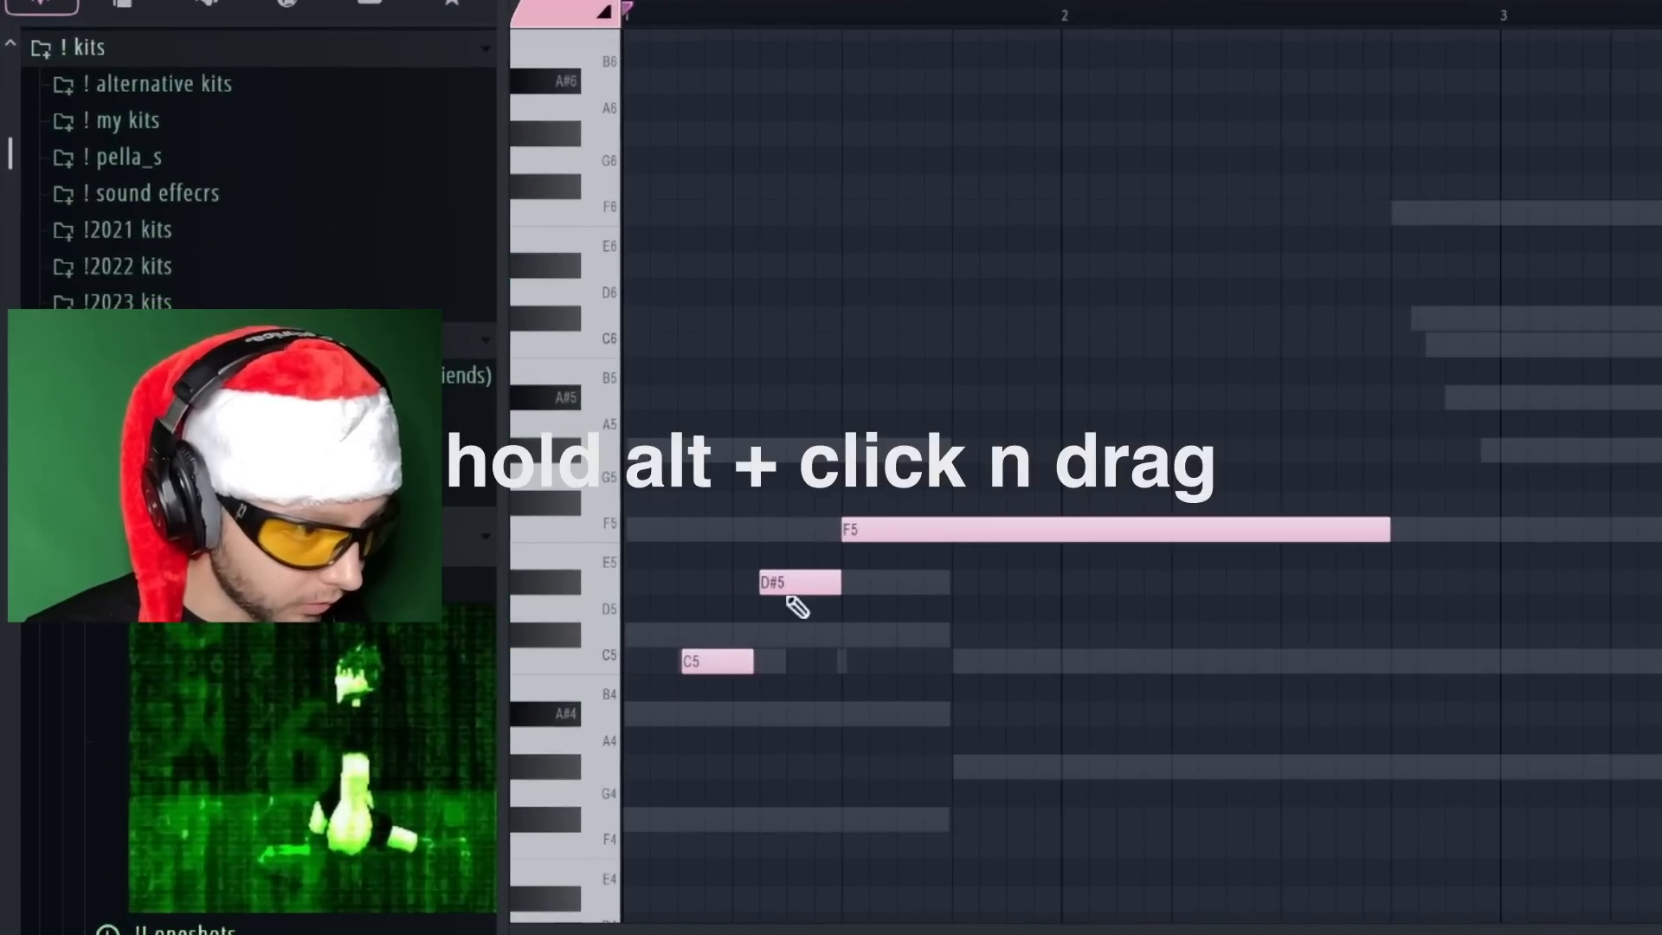
mouse_move(782, 582)
left_mouse_down()
mouse_move(829, 595)
mouse_move(811, 589)
left_mouse_up()
key("space")
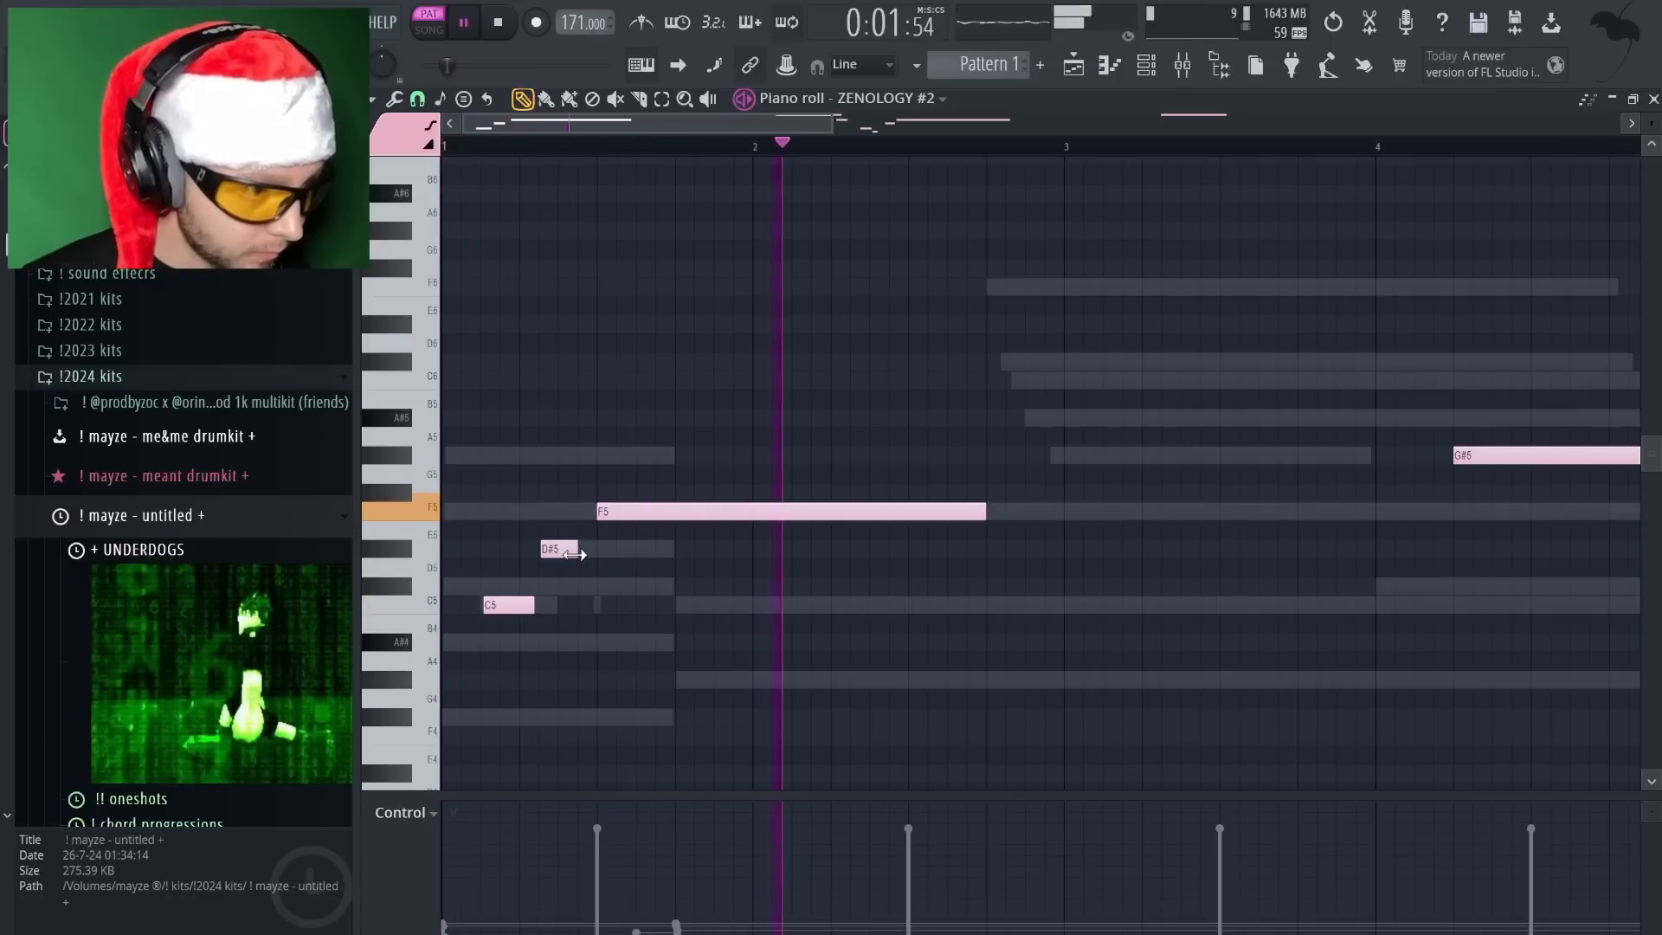
mouse_move(576, 551)
left_mouse_down()
mouse_move(591, 548)
mouse_move(585, 561)
left_mouse_up()
key("space")
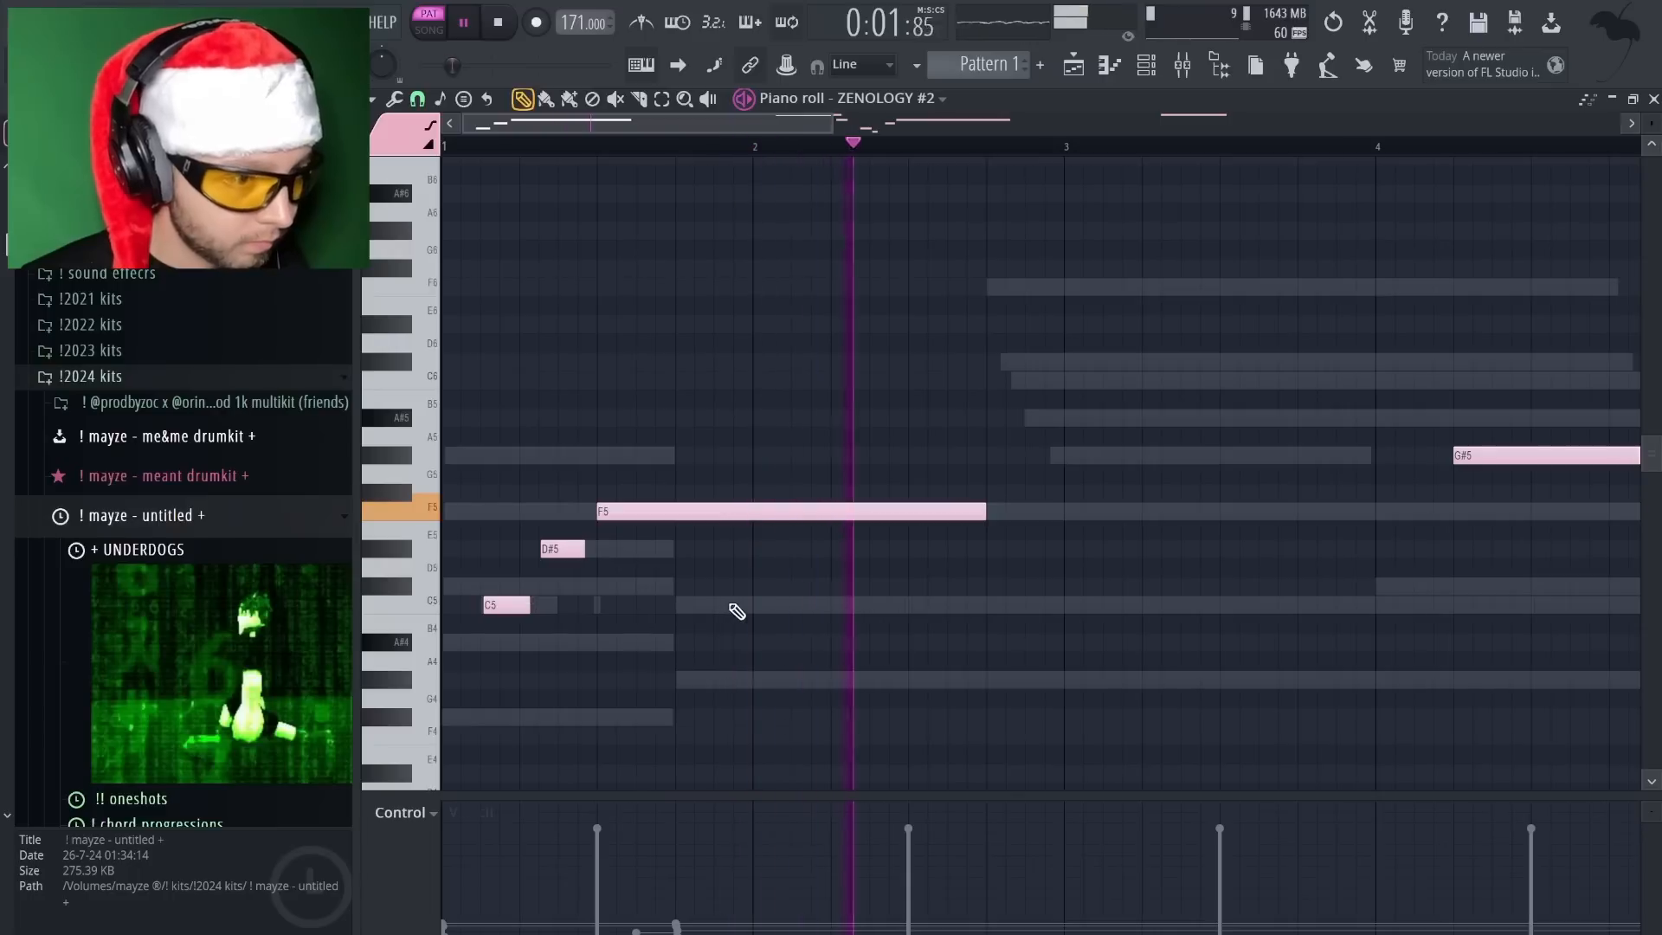
Add a C#5 between the A#4 and D#5 in bar 5 and a short D#5 after the long F5 in bar 6
scroll(730, 610, "down", 2)
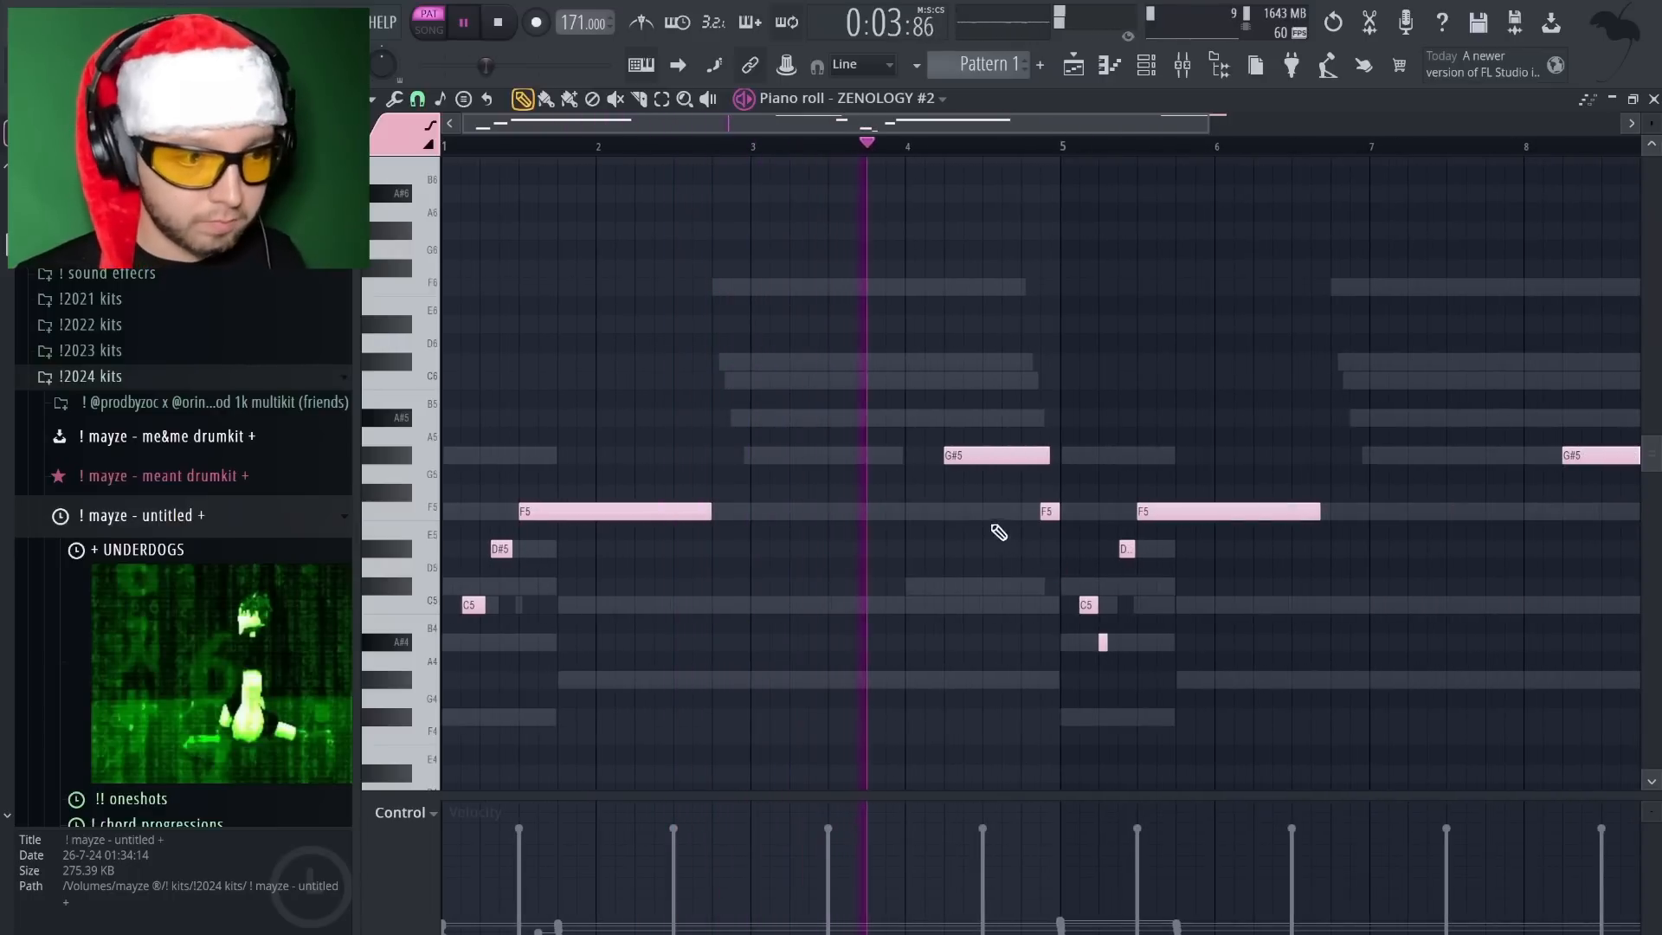
scroll(1102, 638, "up", 2)
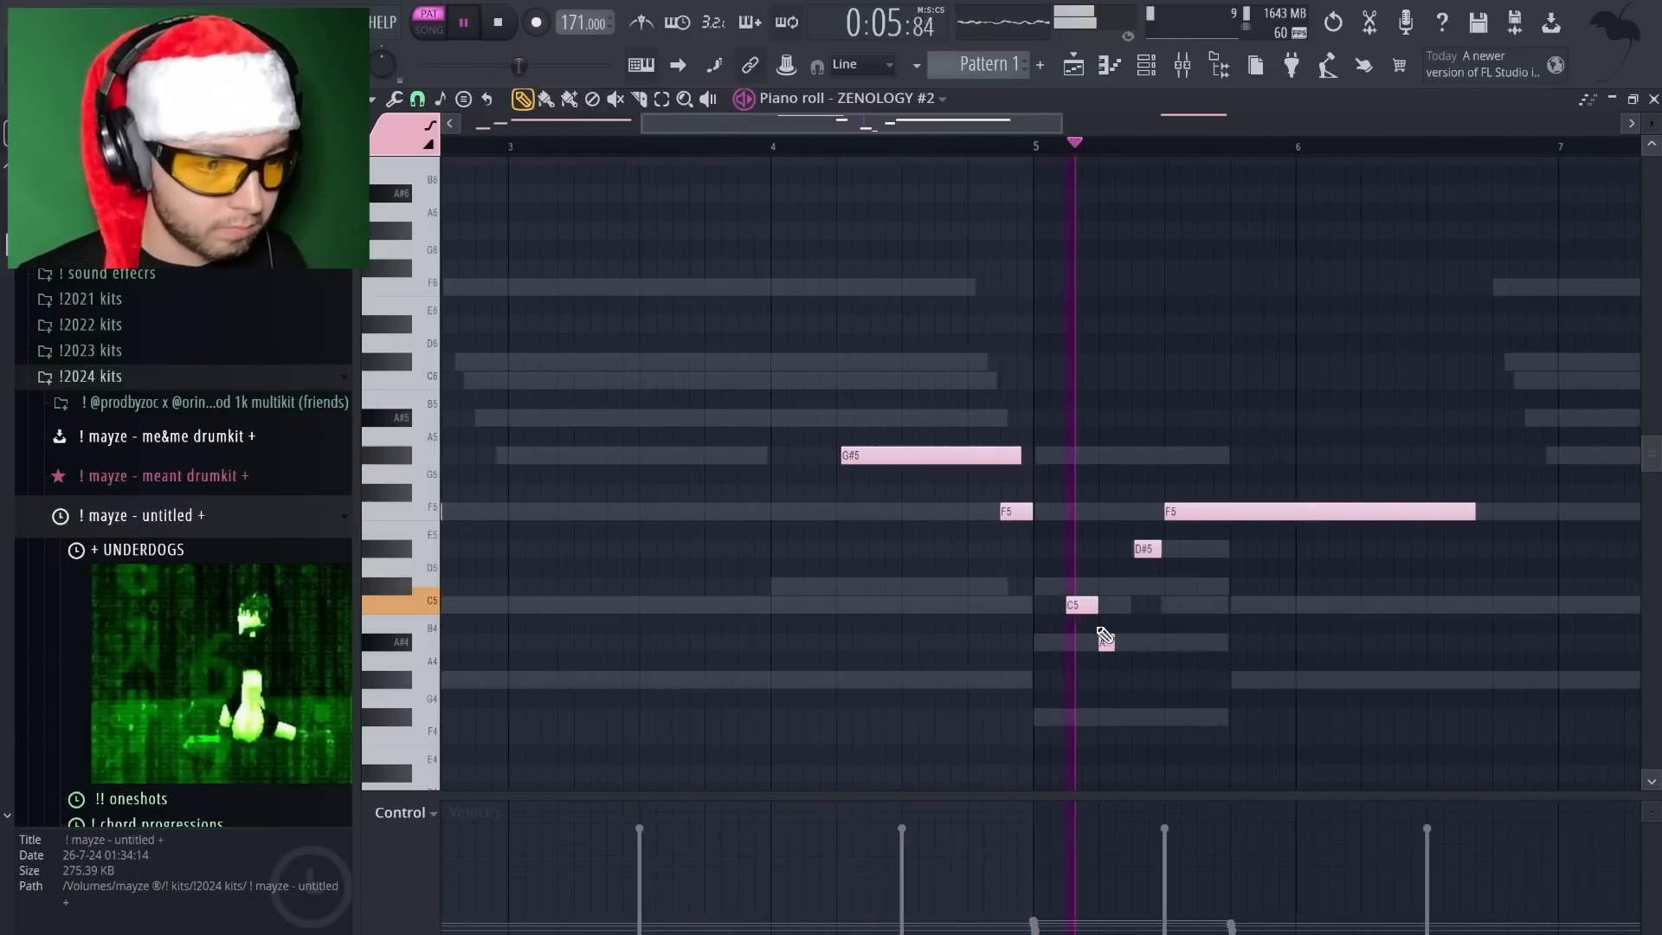
left_click(1119, 609)
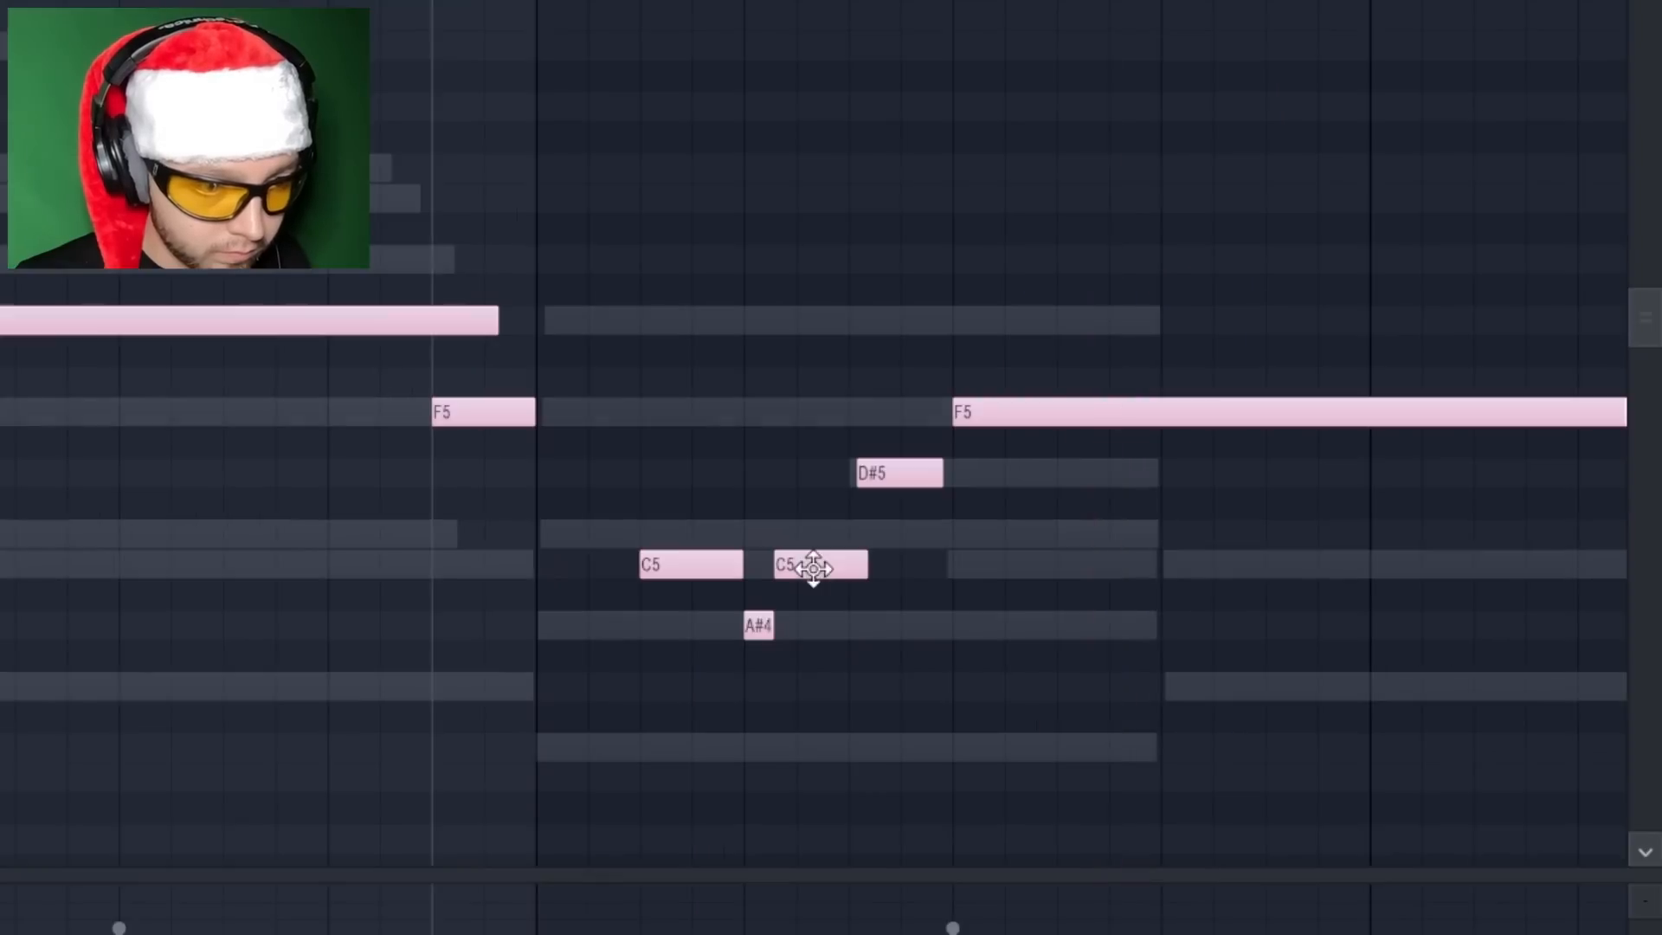
left_click_drag(1142, 607, 1143, 587)
scroll(1259, 573, "down", 3)
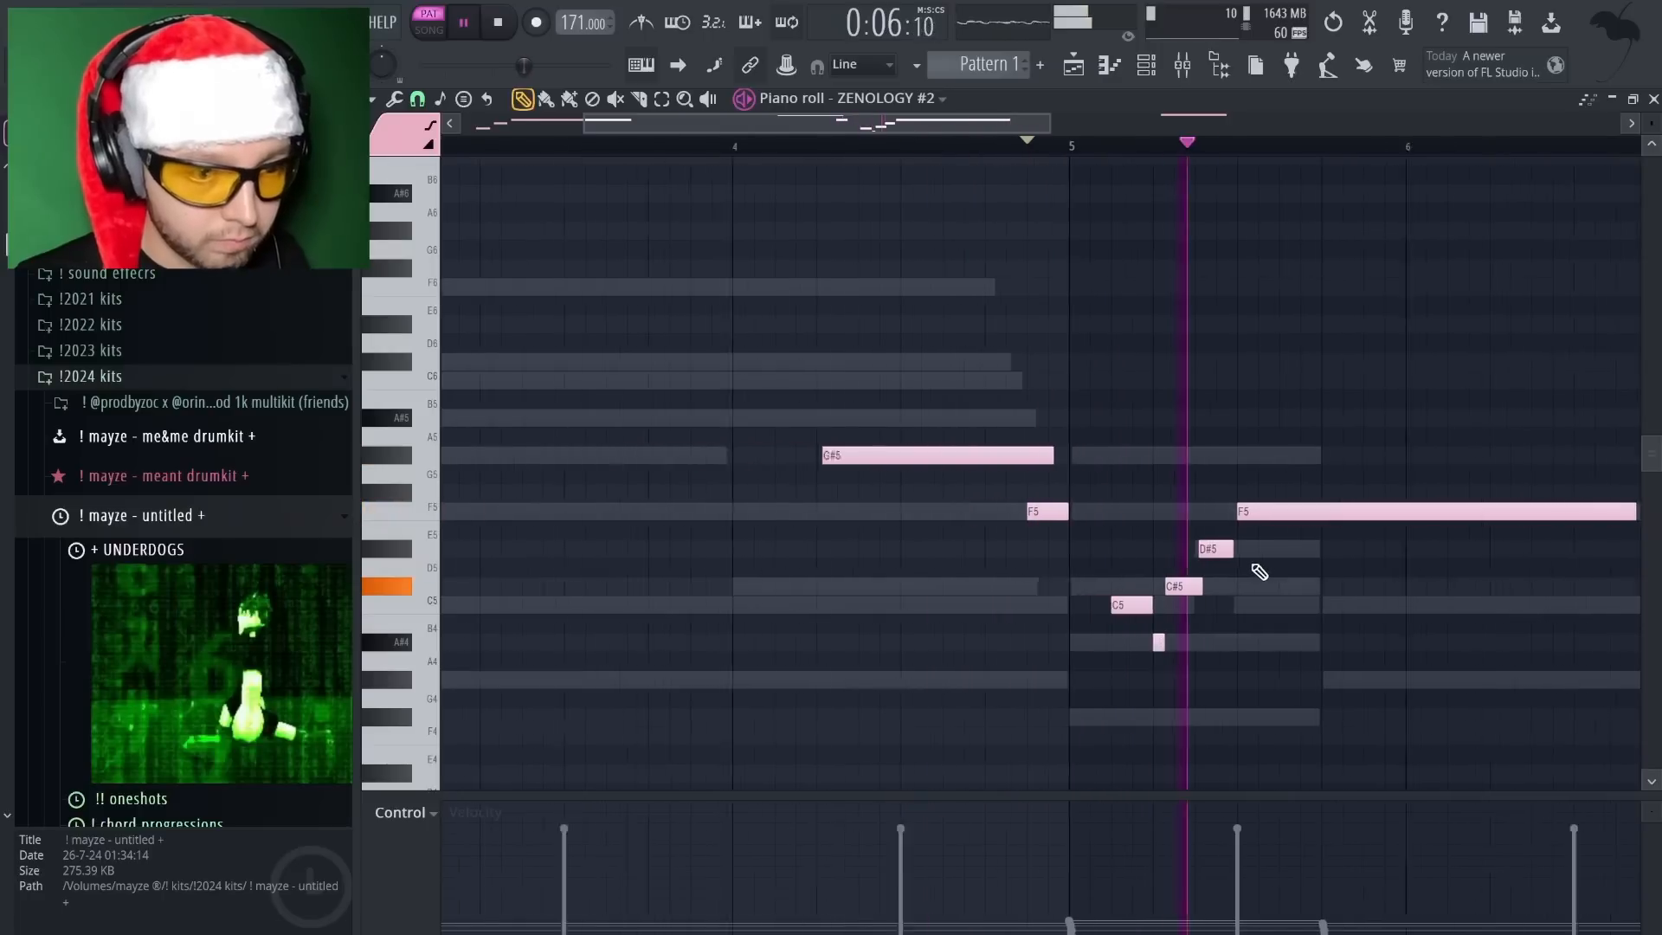
scroll(1558, 563, "down", 2)
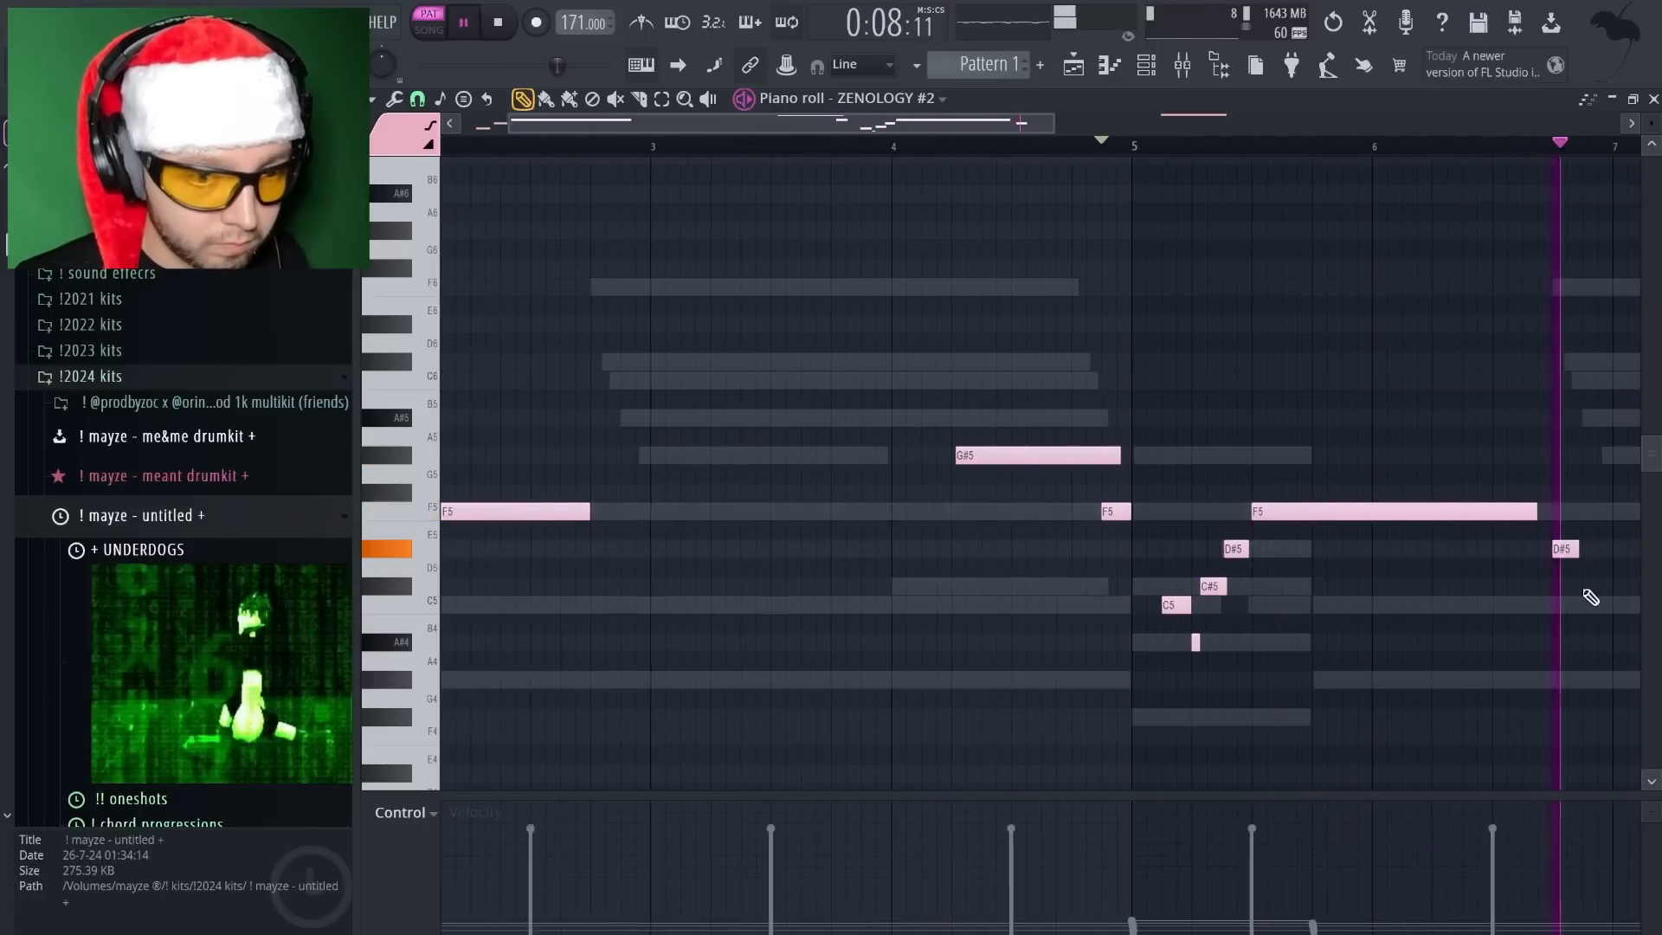
scroll(1327, 558, "down", 1)
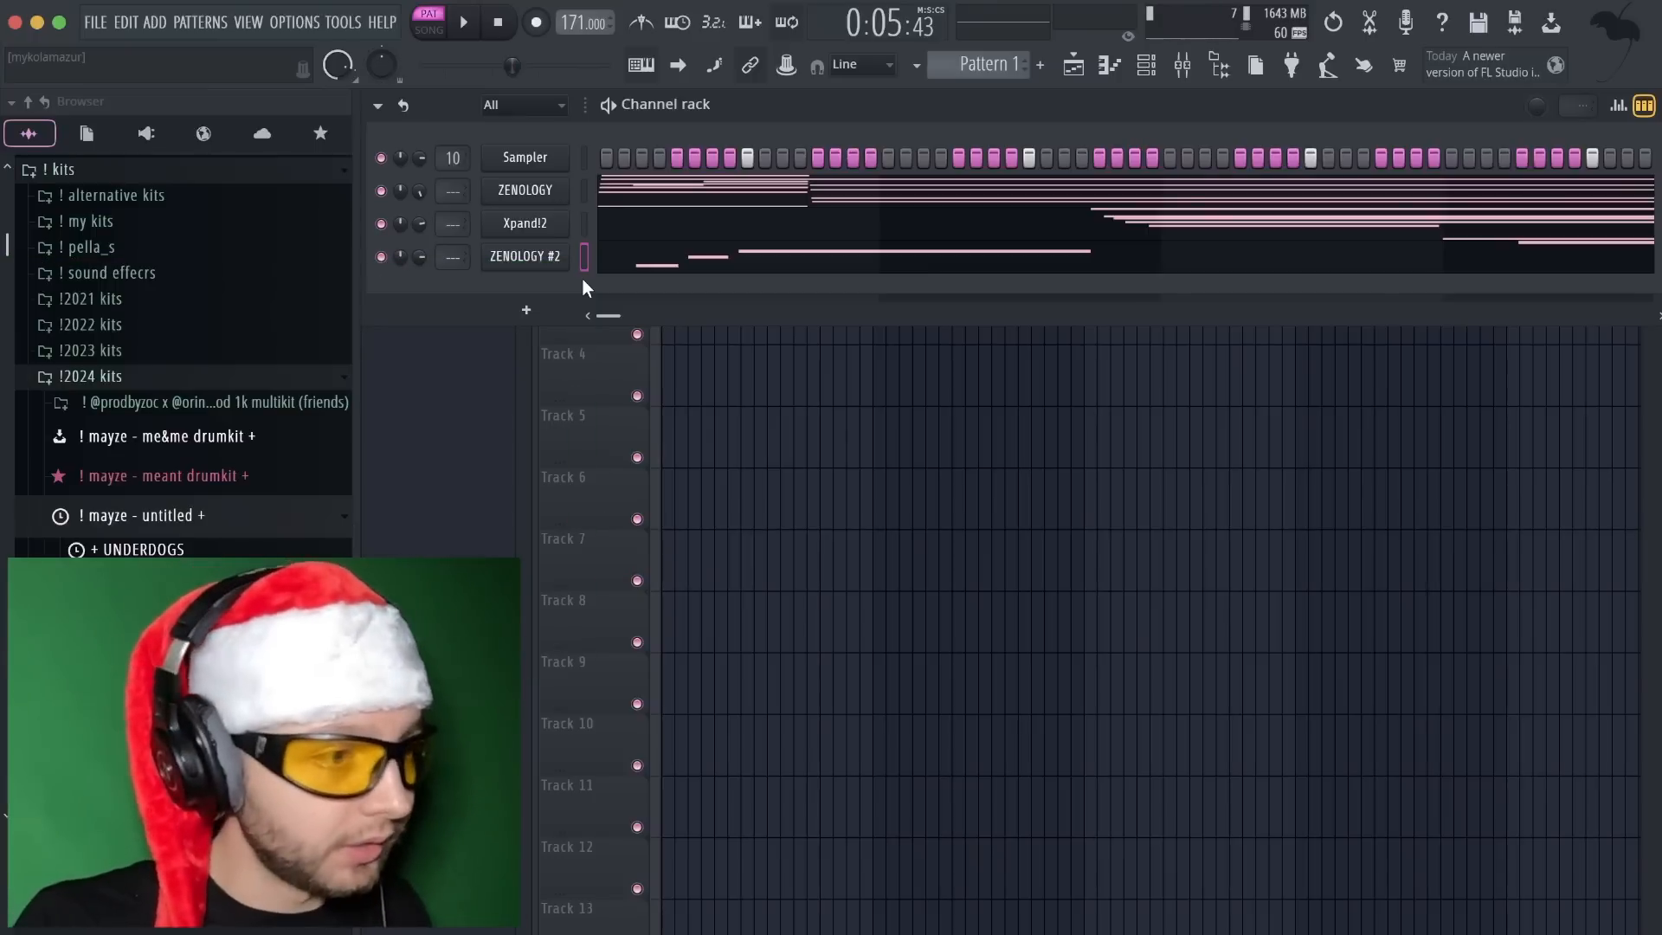
Route ZENOLOGY, Xpand!2 and ZENOLOGY #2 to mixer tracks 1 to 3 and cut the Xpand!2 track's 90 Hz low EQ band to -18
left_click_drag(584, 195, 584, 269)
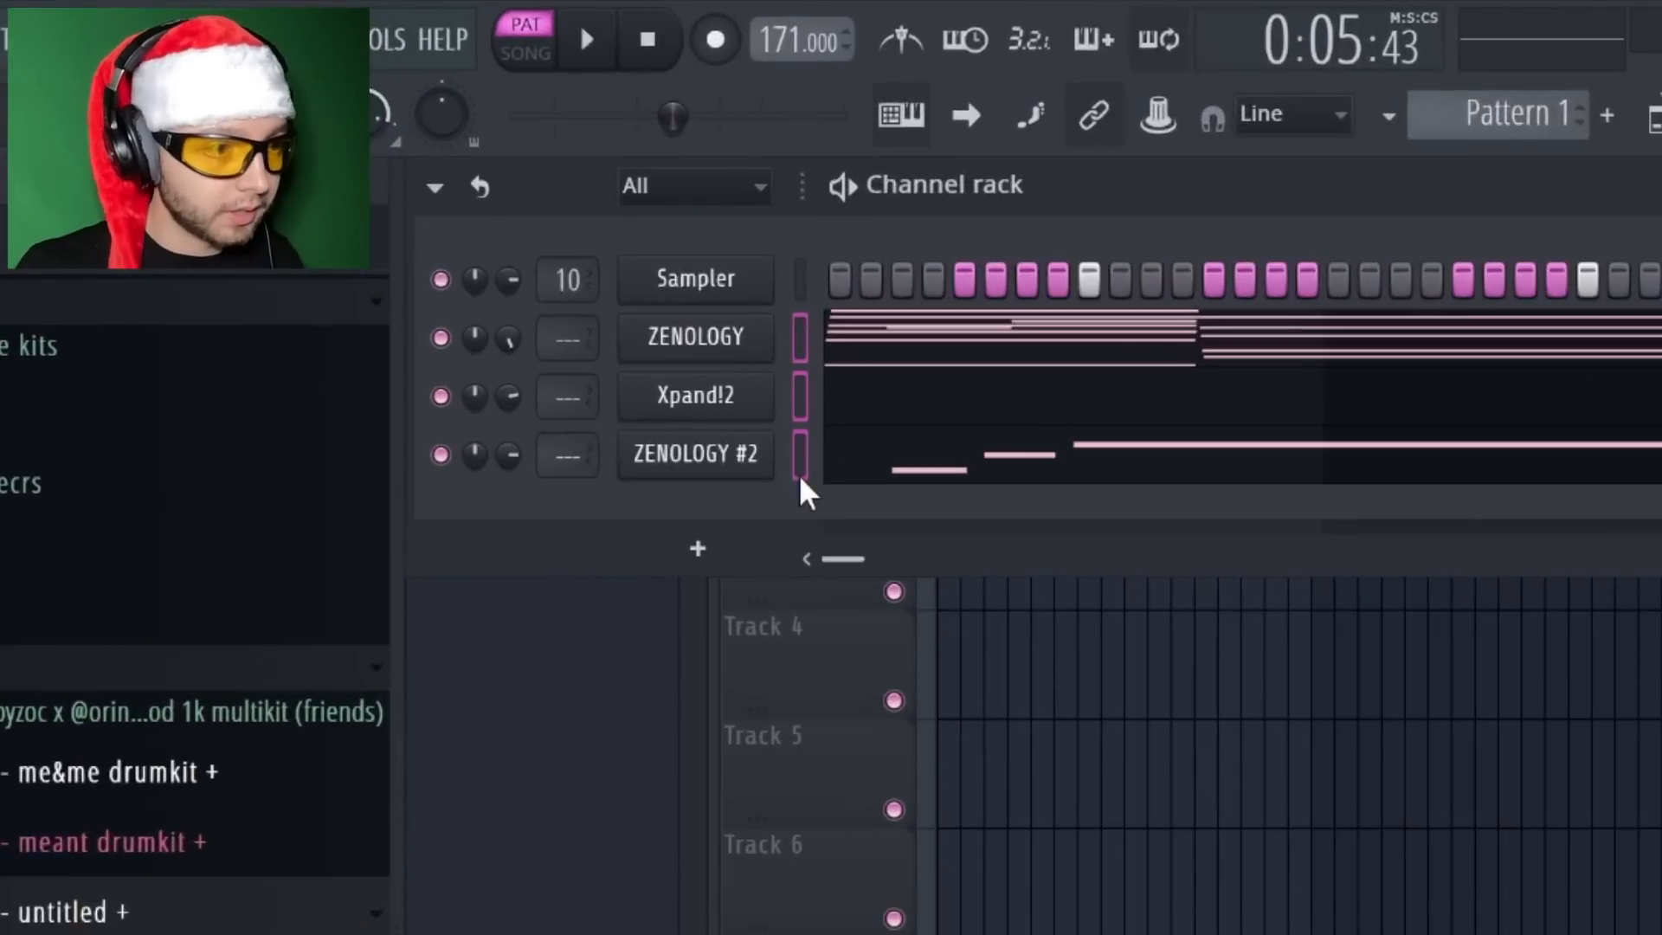
key("ctrl+l")
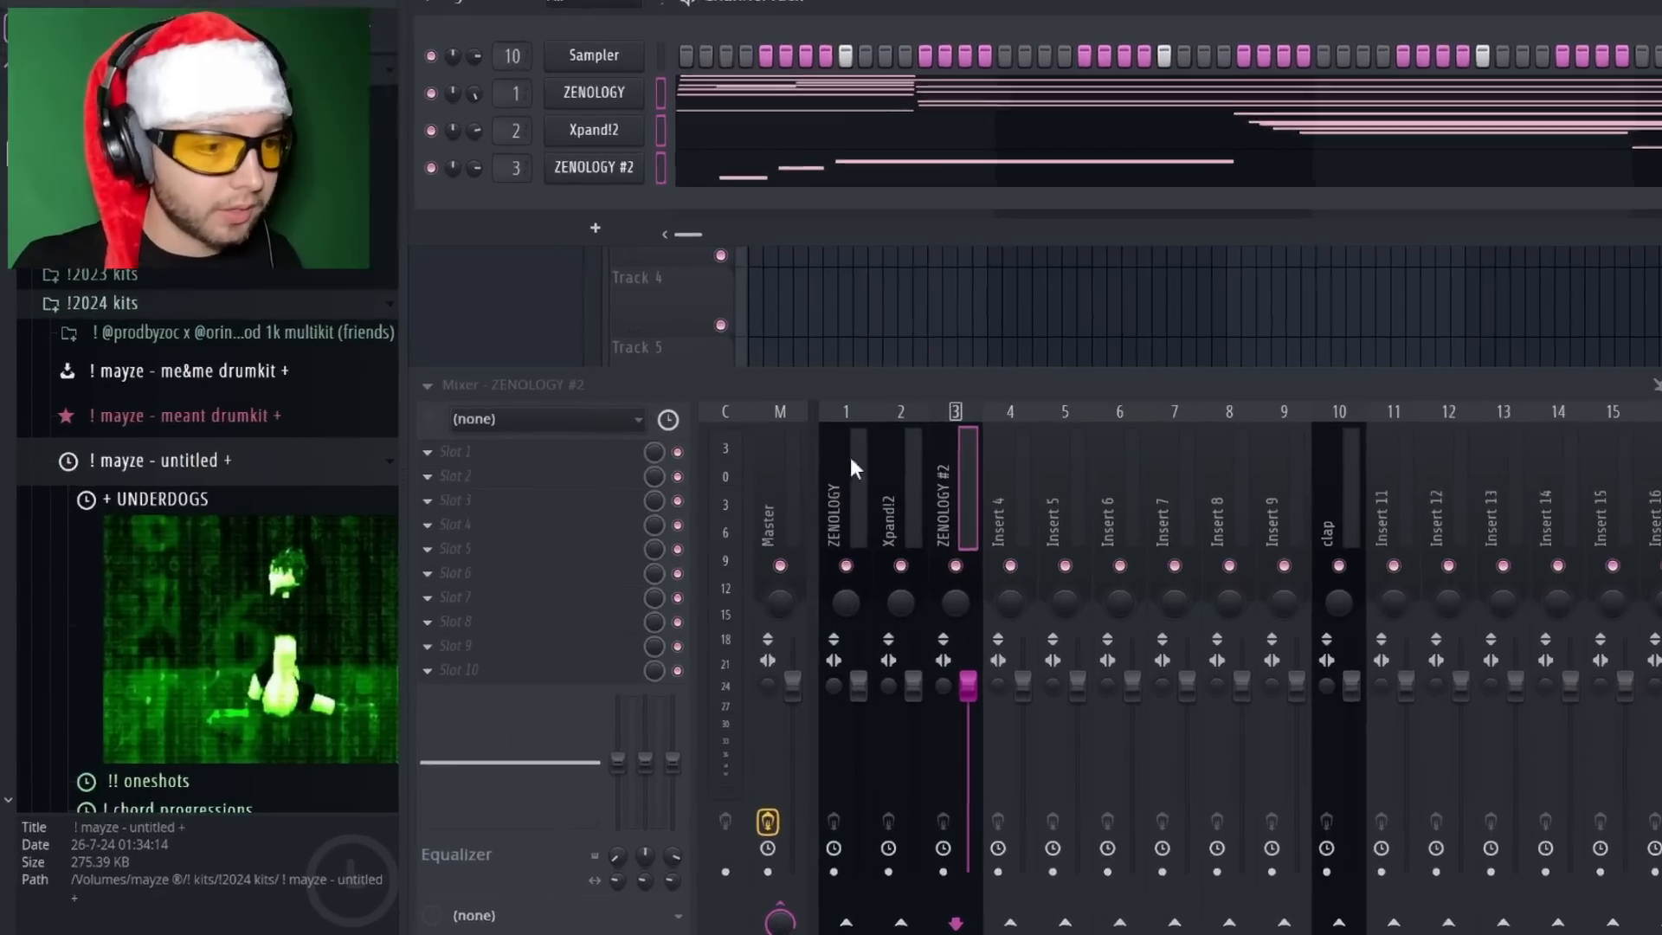
left_click(848, 463)
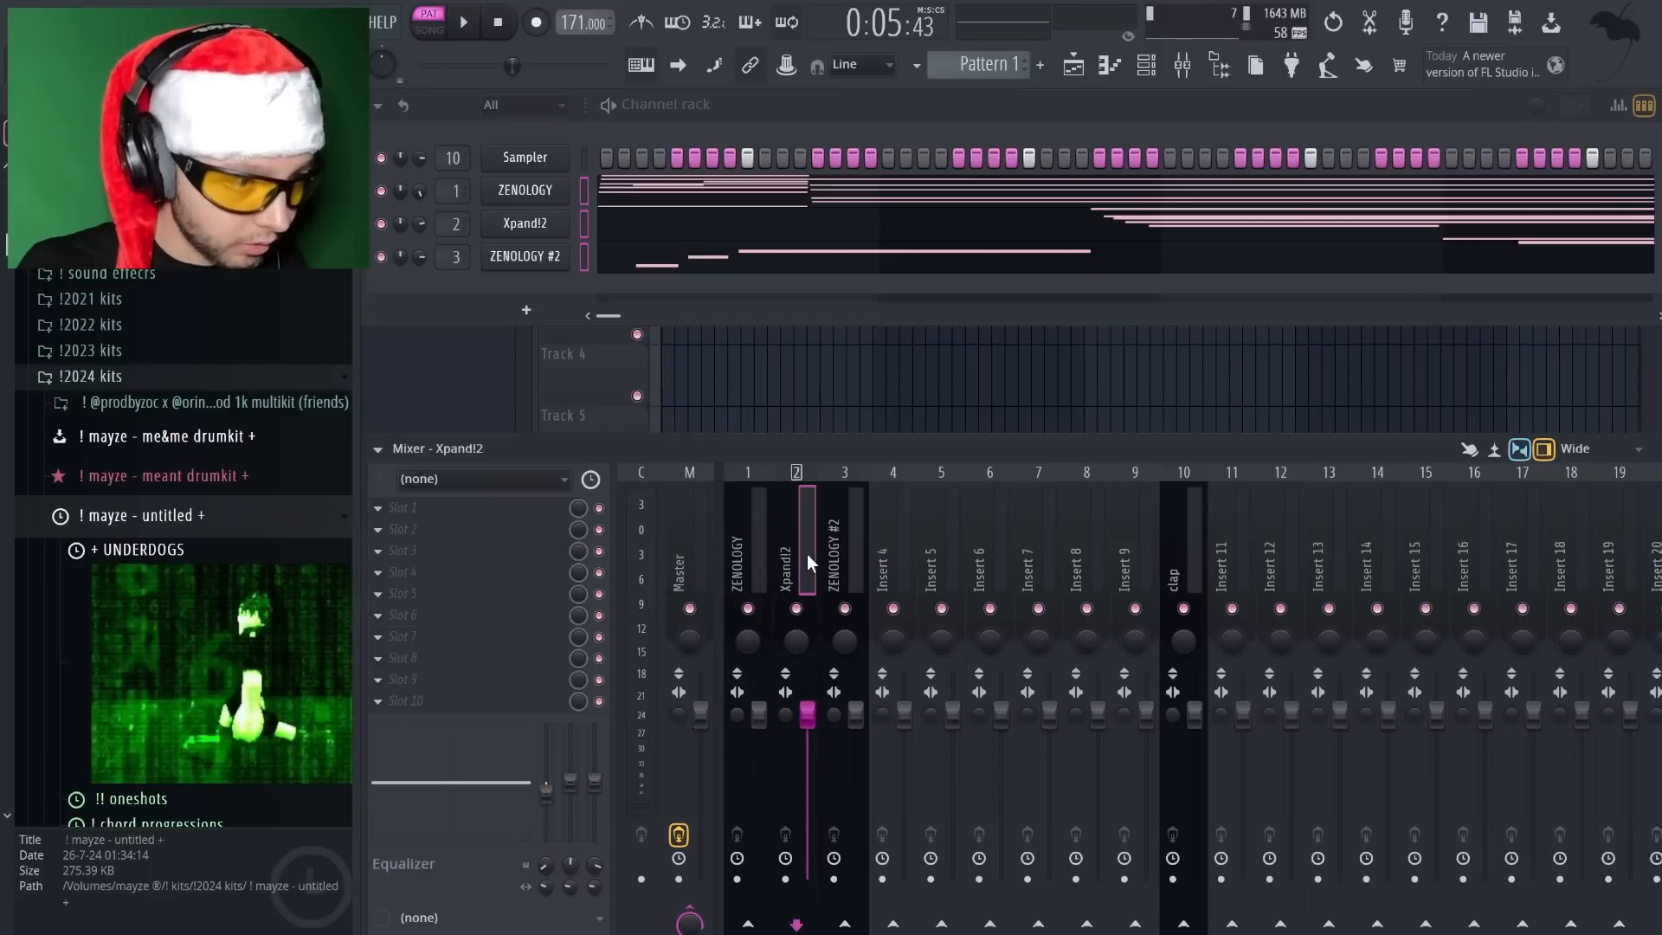
left_click_drag(546, 783, 544, 873)
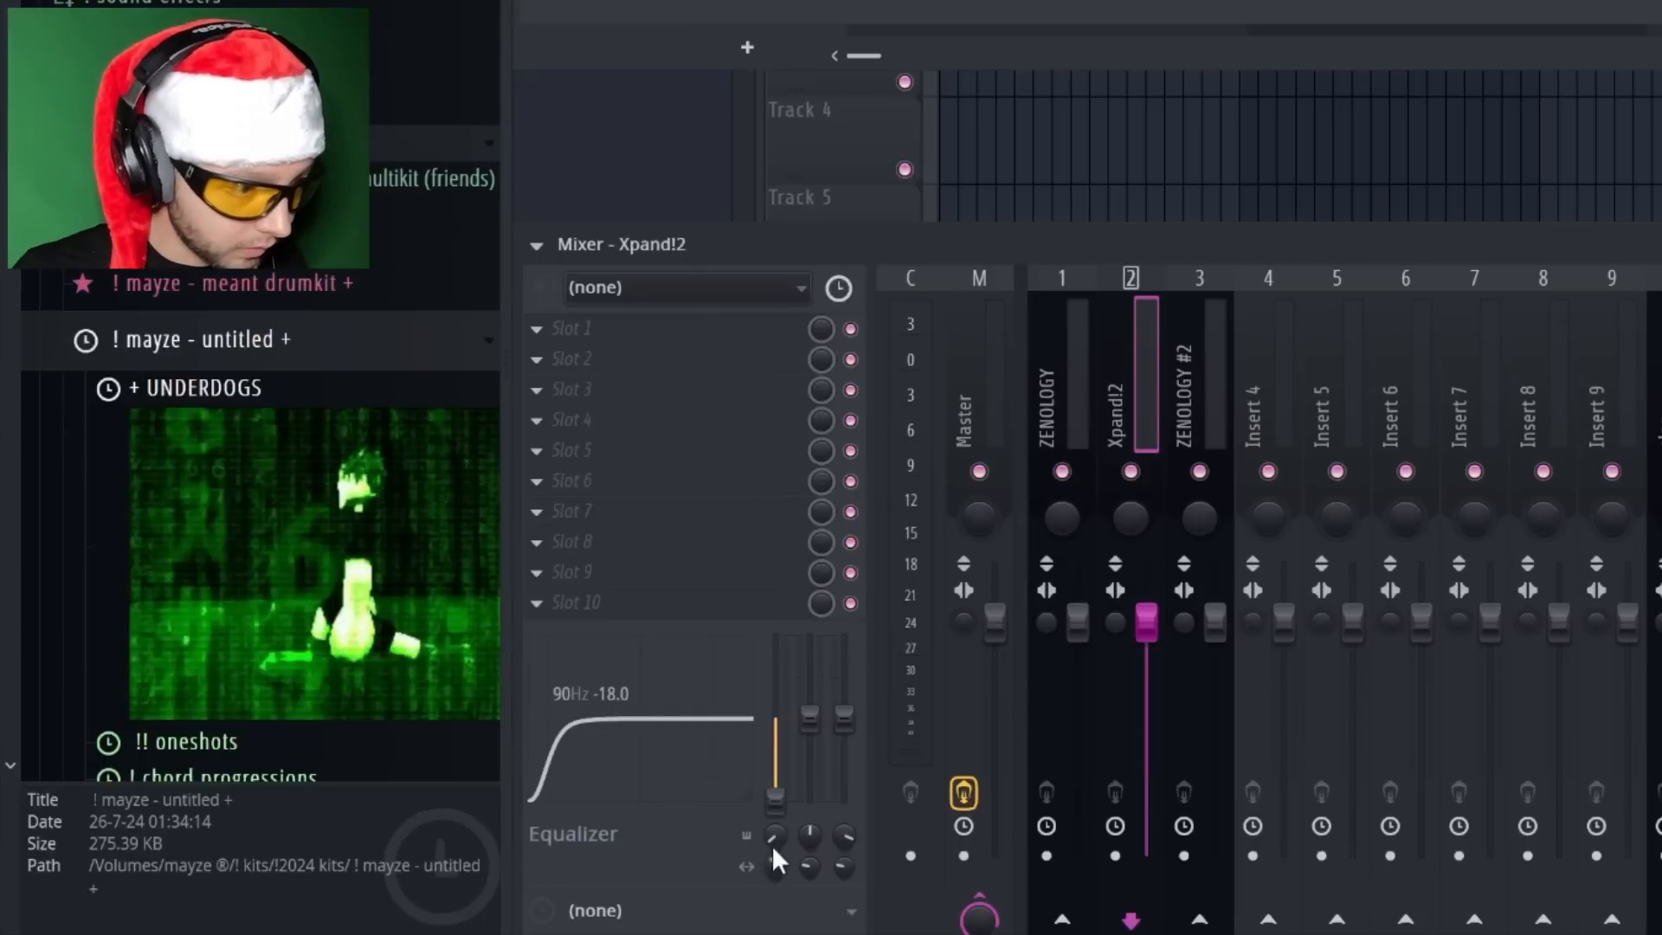
left_click(1227, 428)
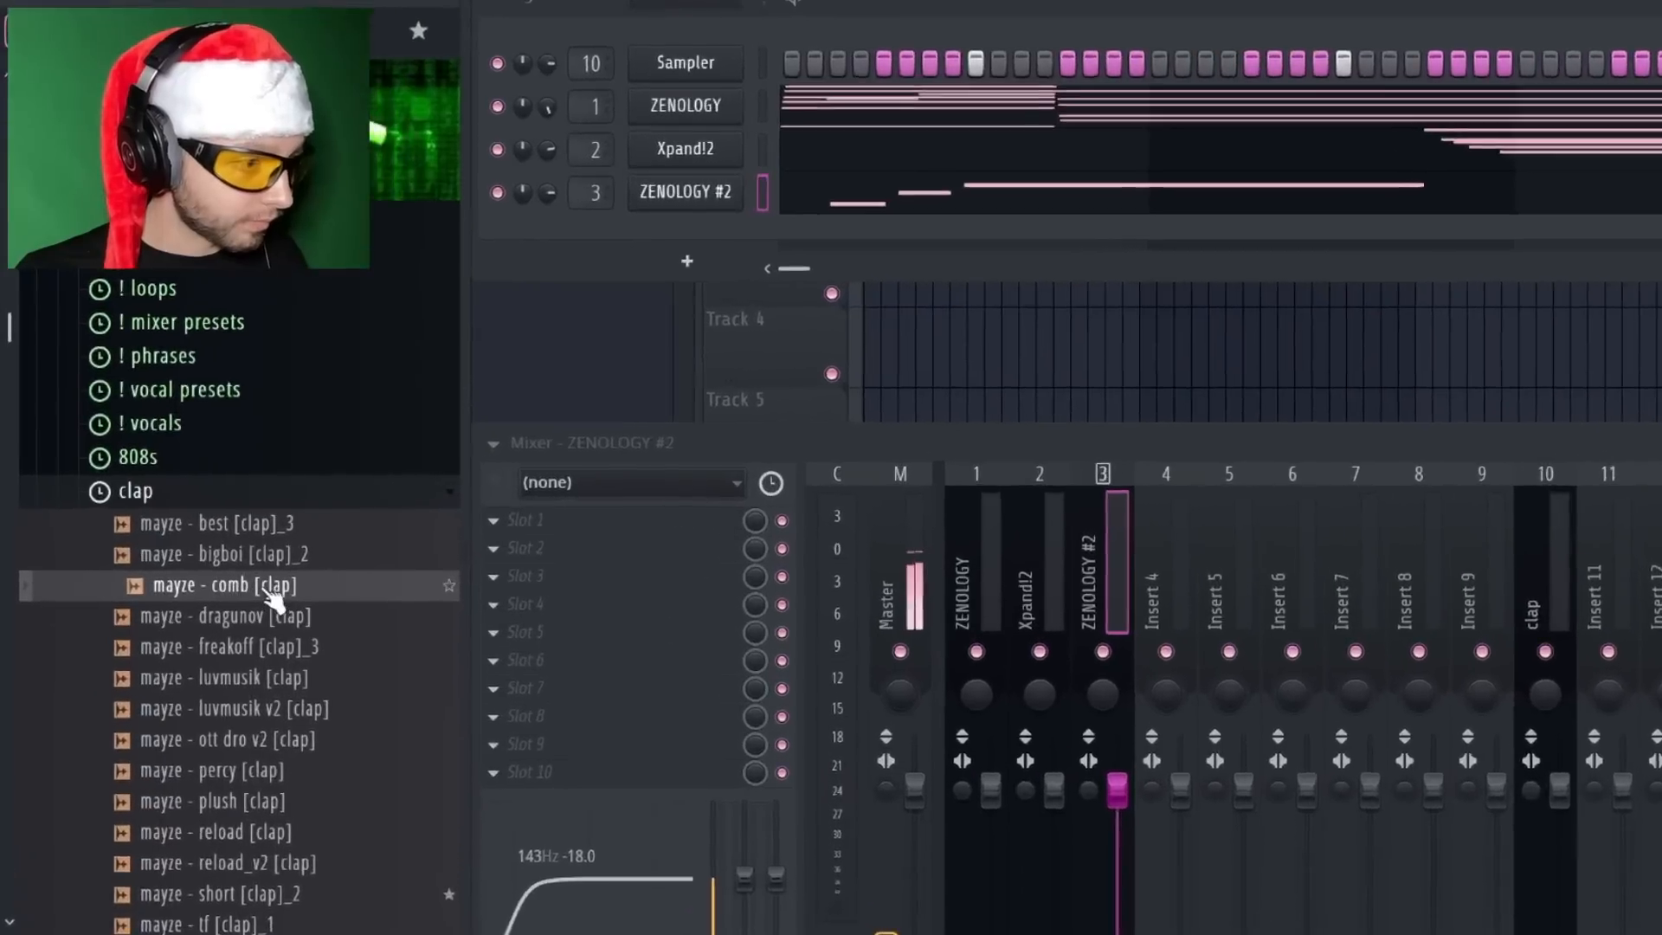
Load mayze - comb [clap] into the Sampler channel and add mayze - hit 2 [hihat] from the hats folder as a new channel
left_click(160, 513)
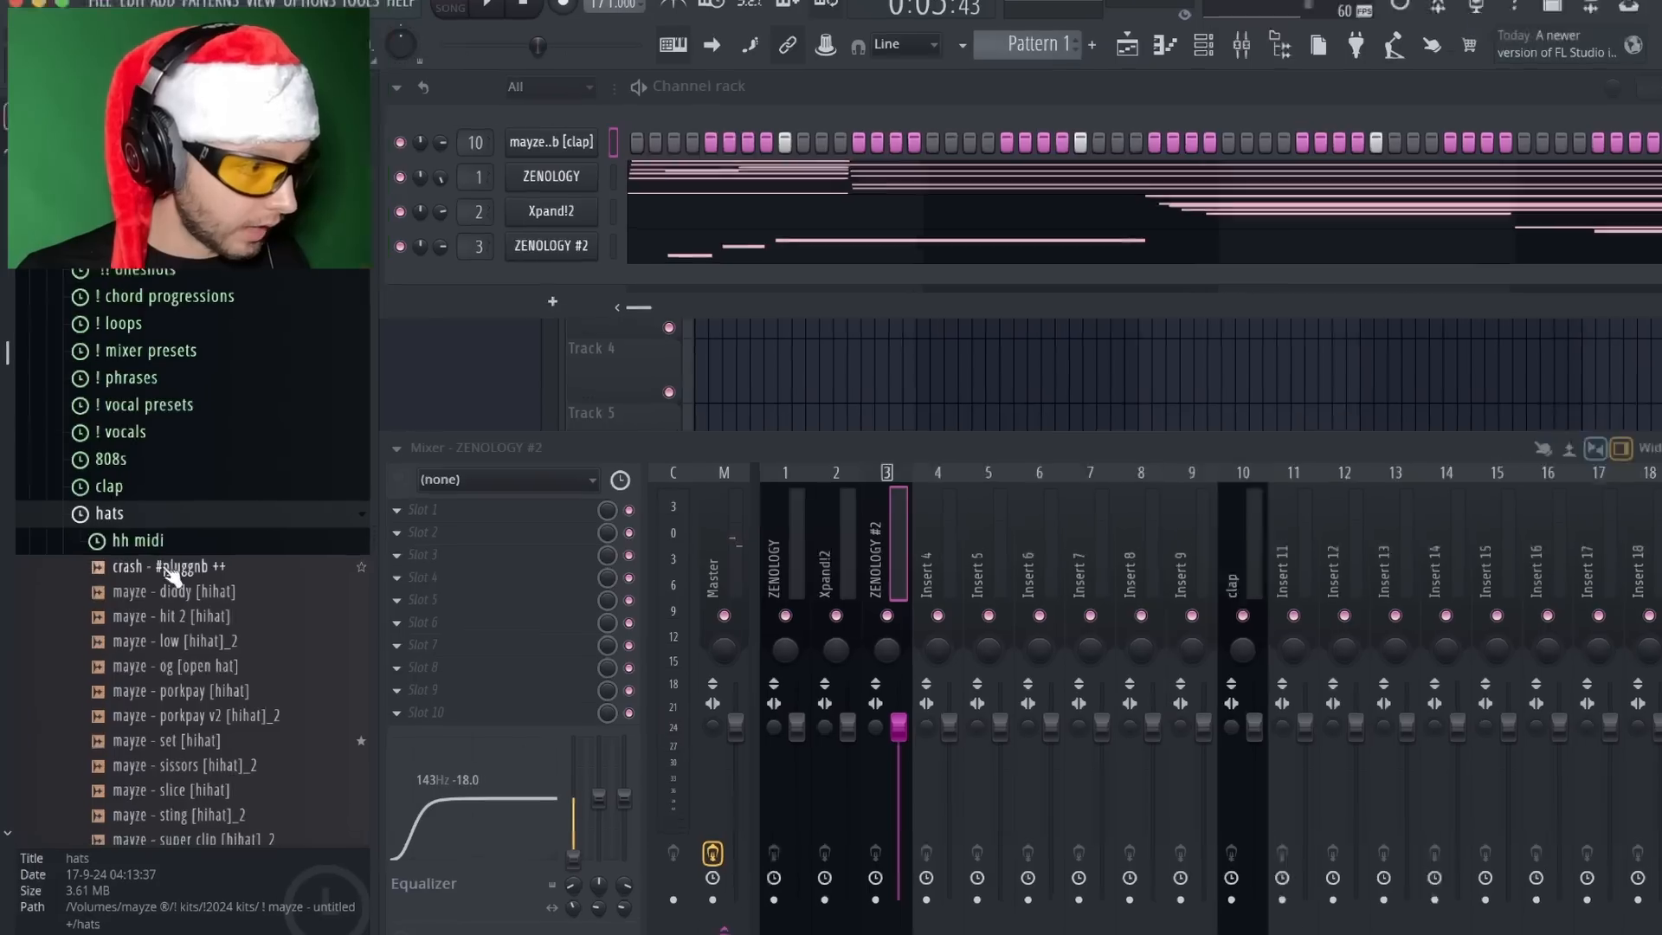
left_click(163, 566)
left_click(317, 868)
left_click(301, 729)
left_click(331, 685)
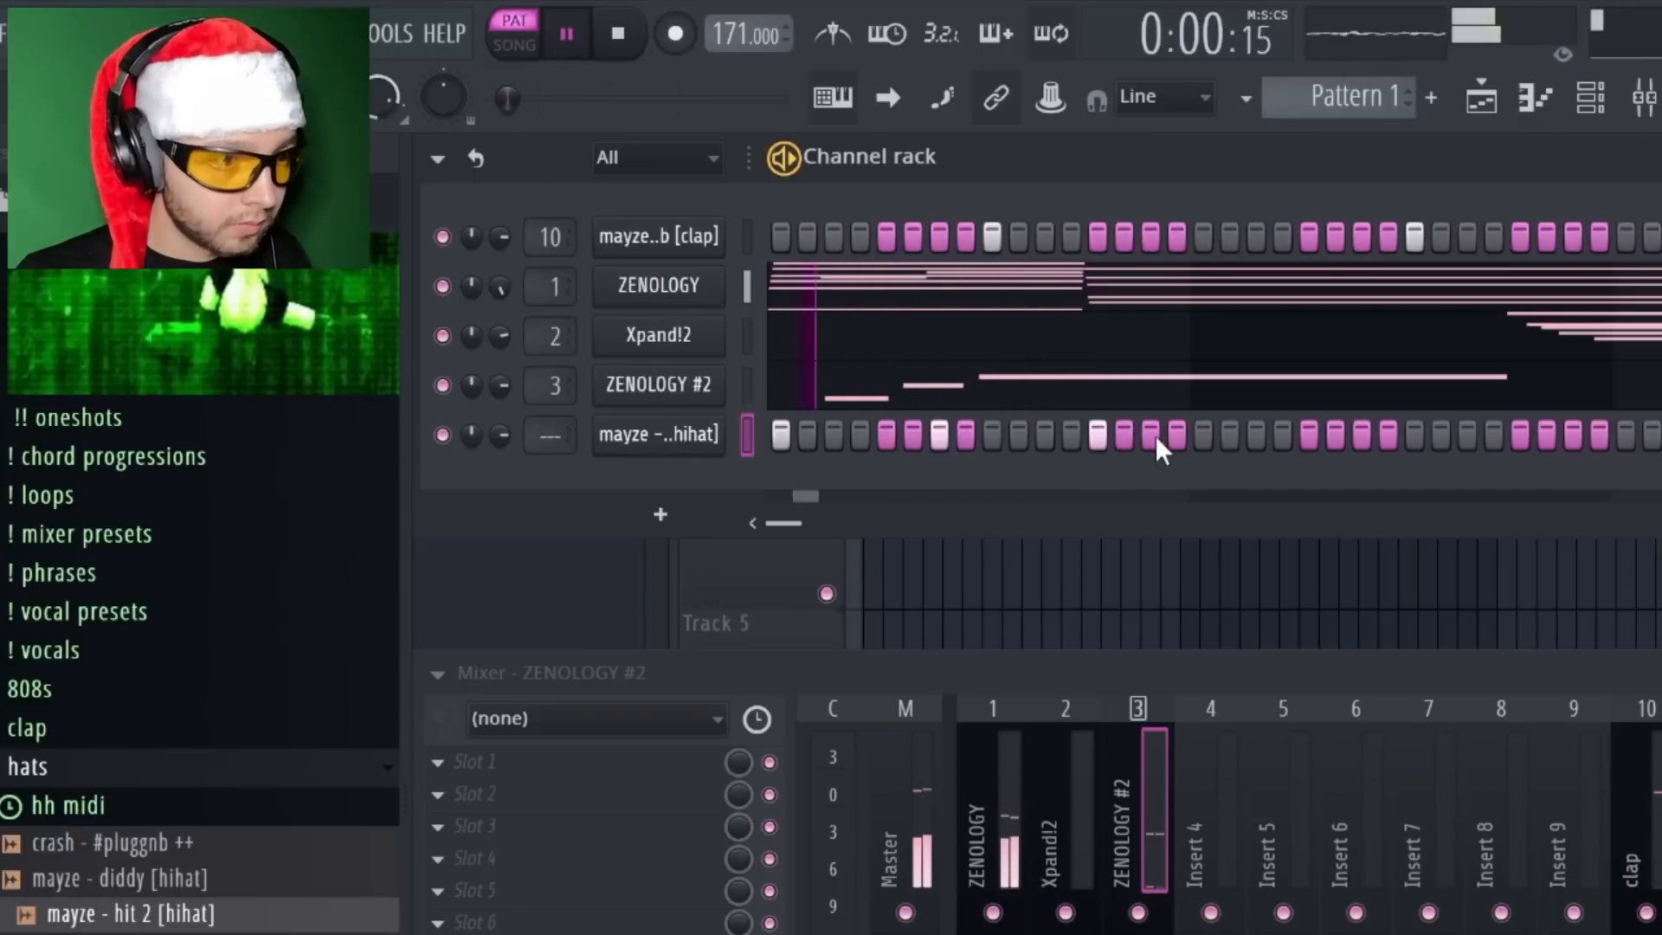
Add hi-hat hits on steps 17, 23, 27, 29 and 31 of the mayze - hit 2 [hihat] channel, checking them in playback
left_click(1176, 430)
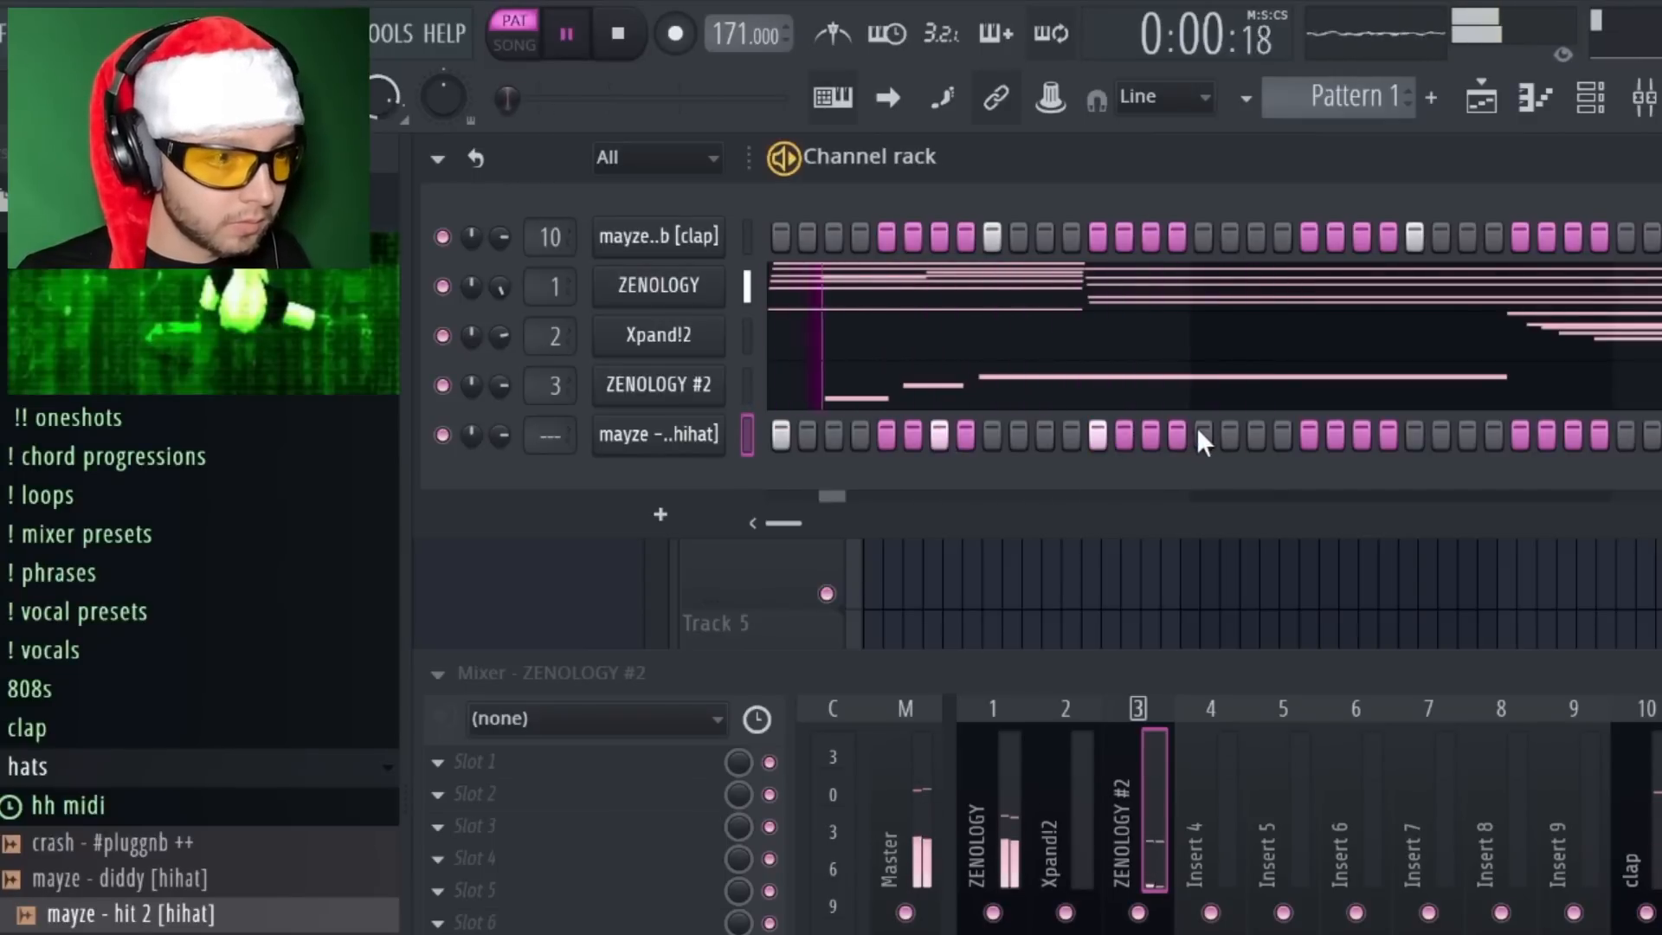
left_click(1203, 433)
left_click(1361, 435)
key("space")
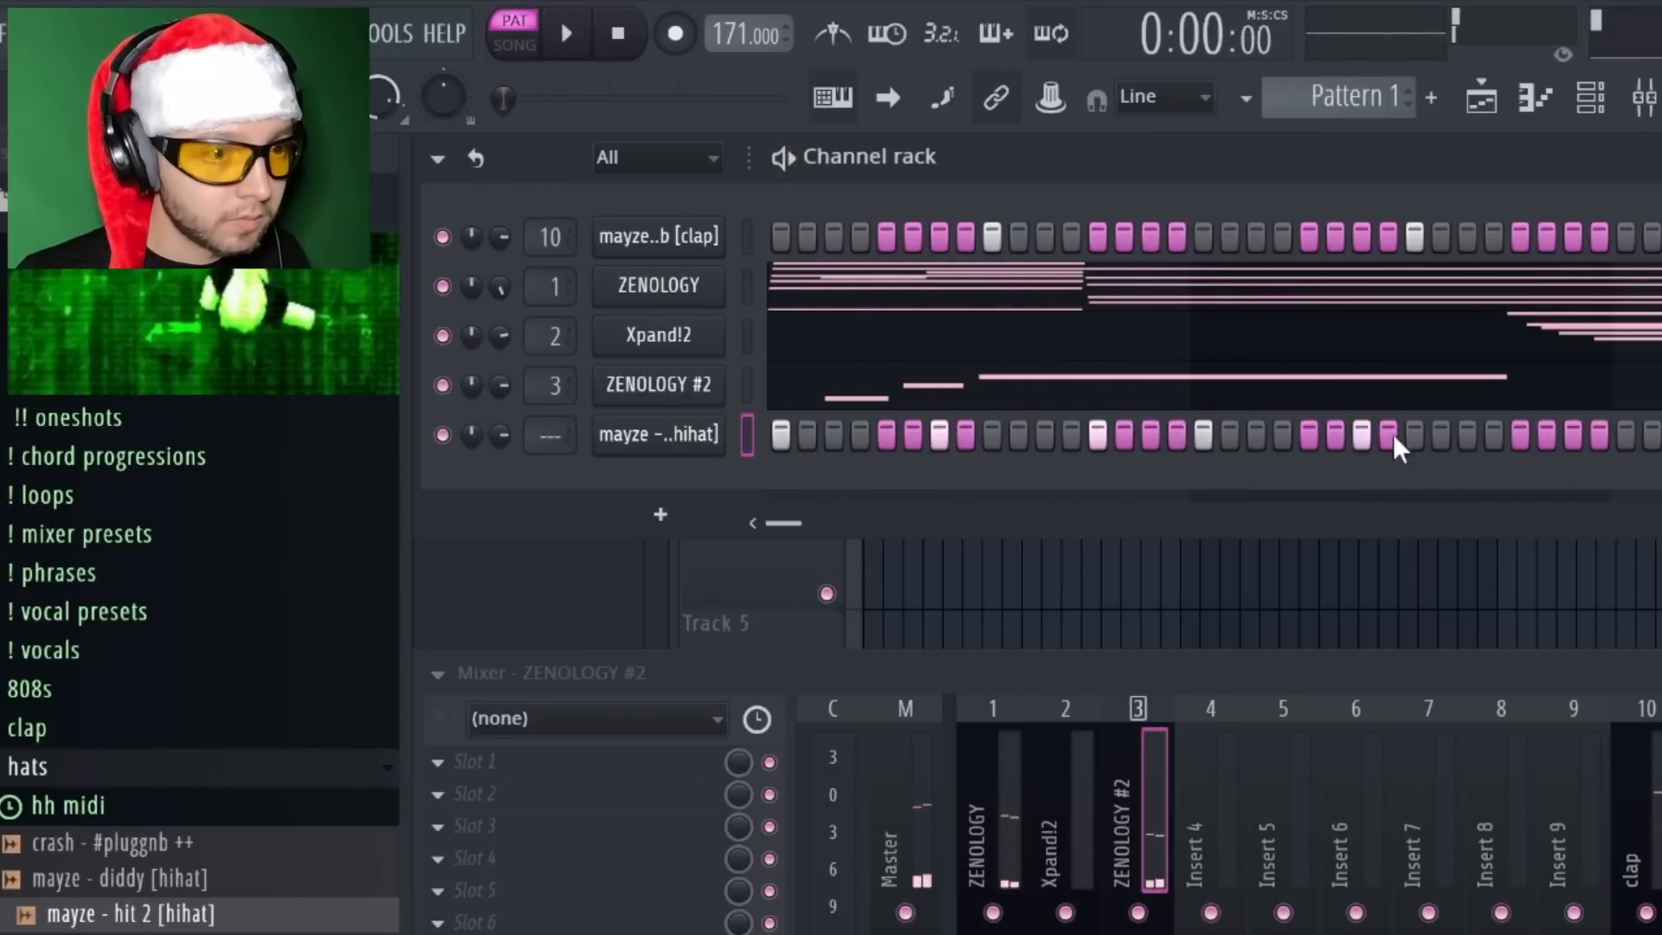
key("space")
left_click(1467, 439)
left_click(1307, 435)
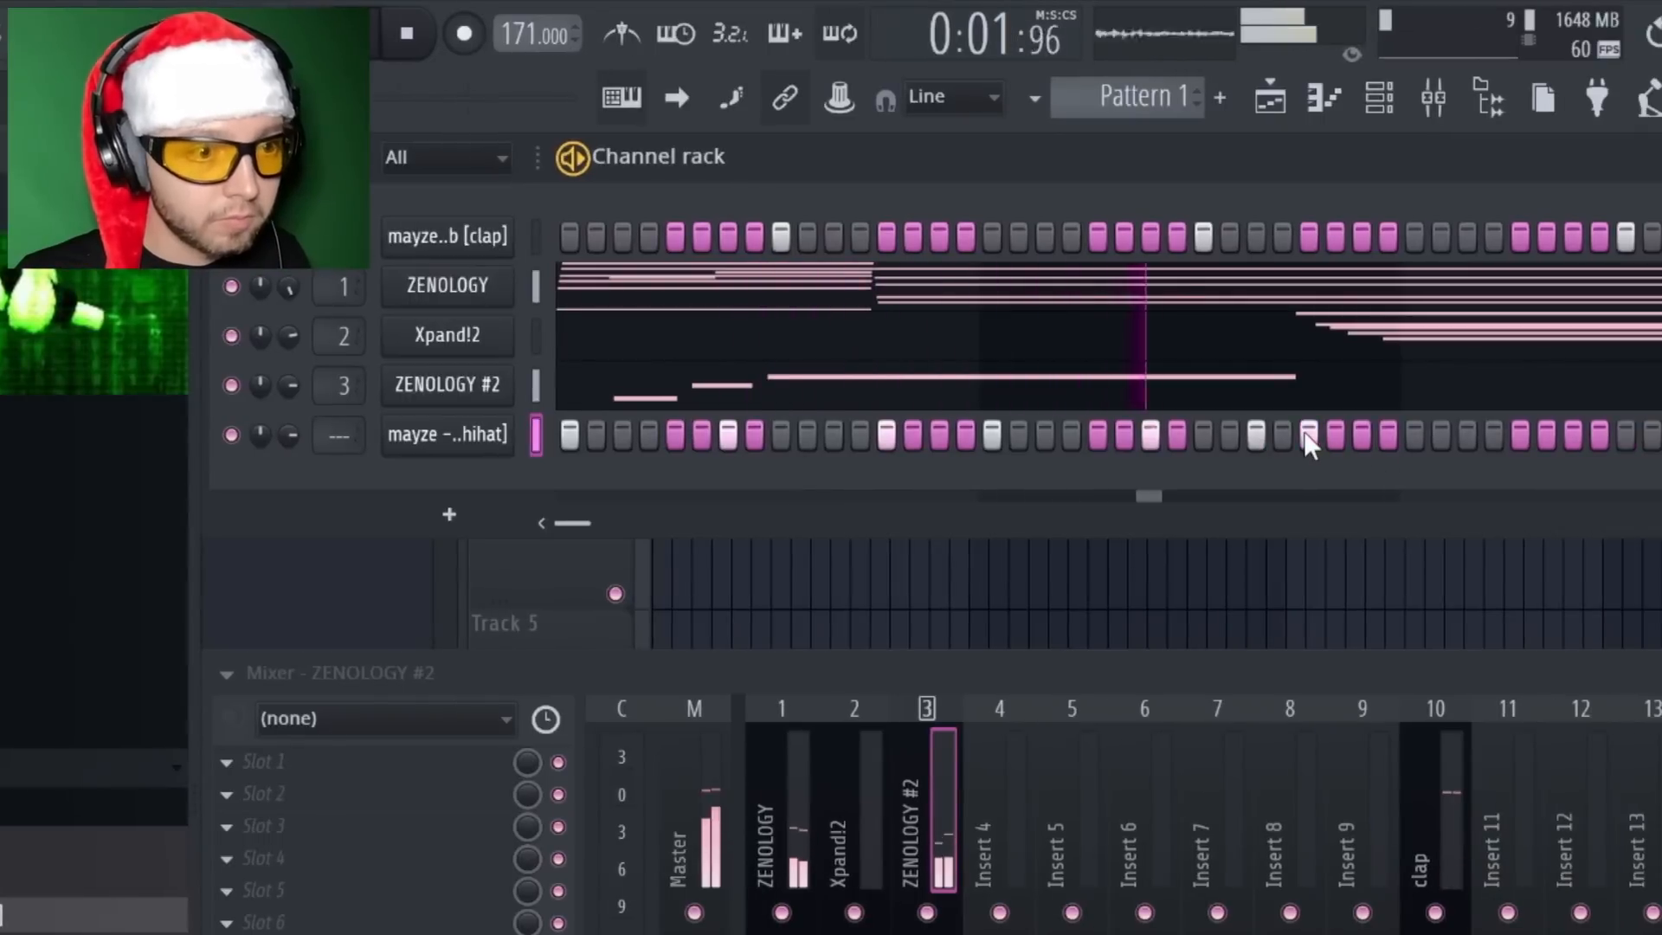
left_click(1360, 434)
key("space")
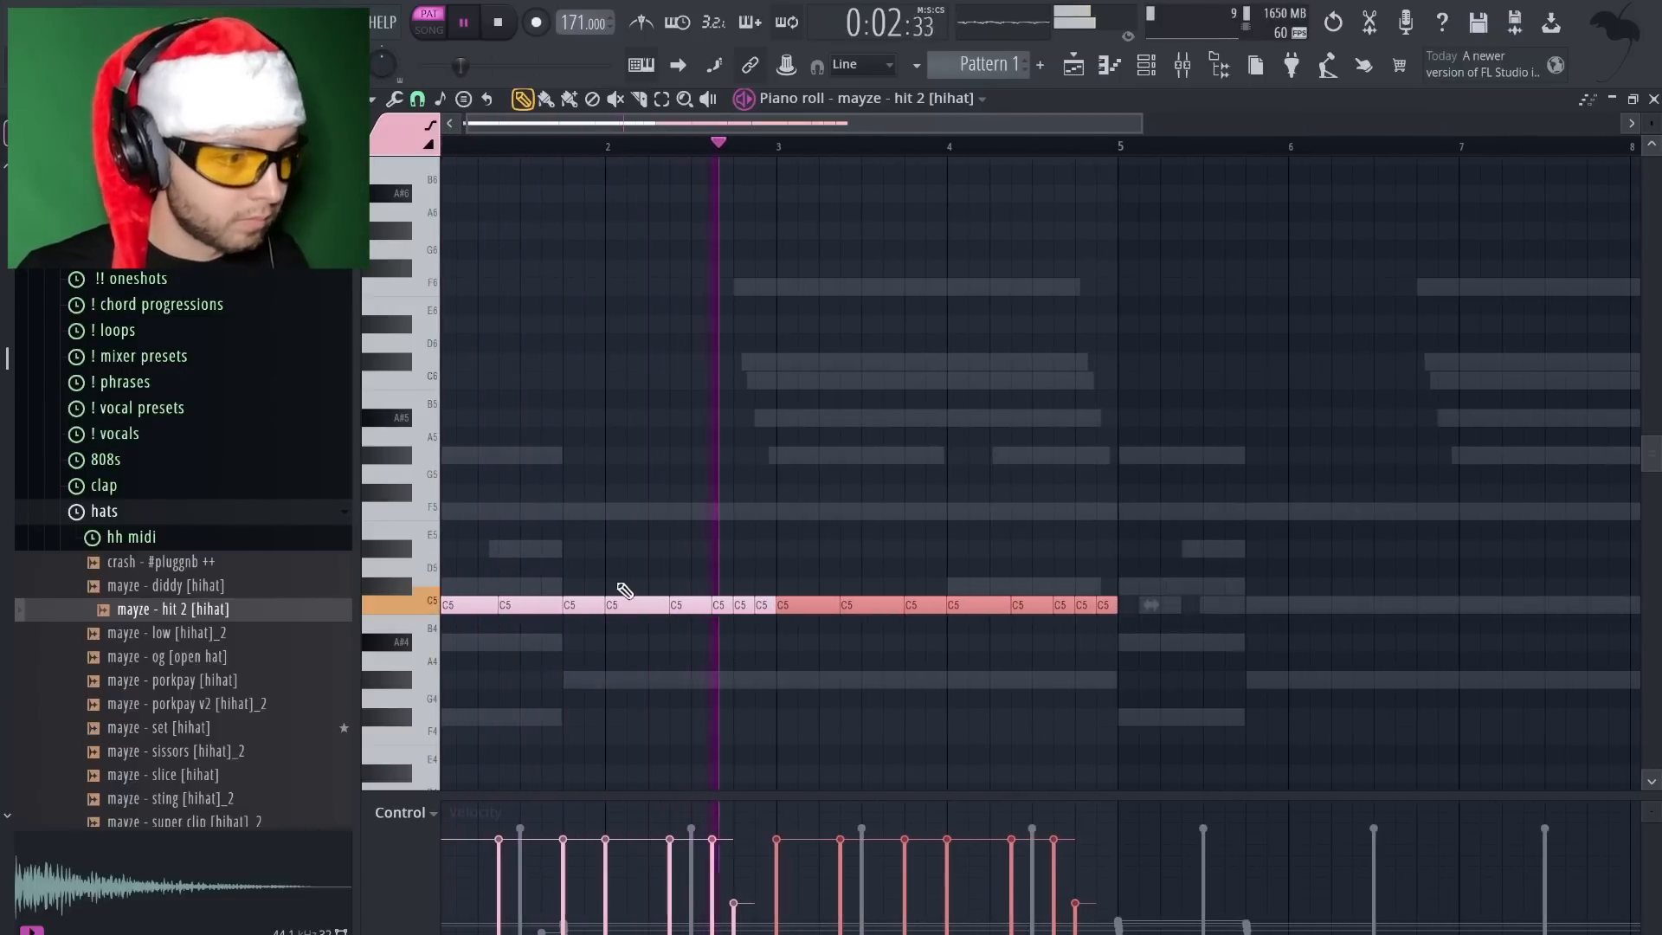
Delete the hi-hat notes starting bars 2 and 4, and duplicate the four-bar pattern into bars 5 to 8
right_click(636, 605)
right_click(974, 605)
scroll(969, 638, "down", 1)
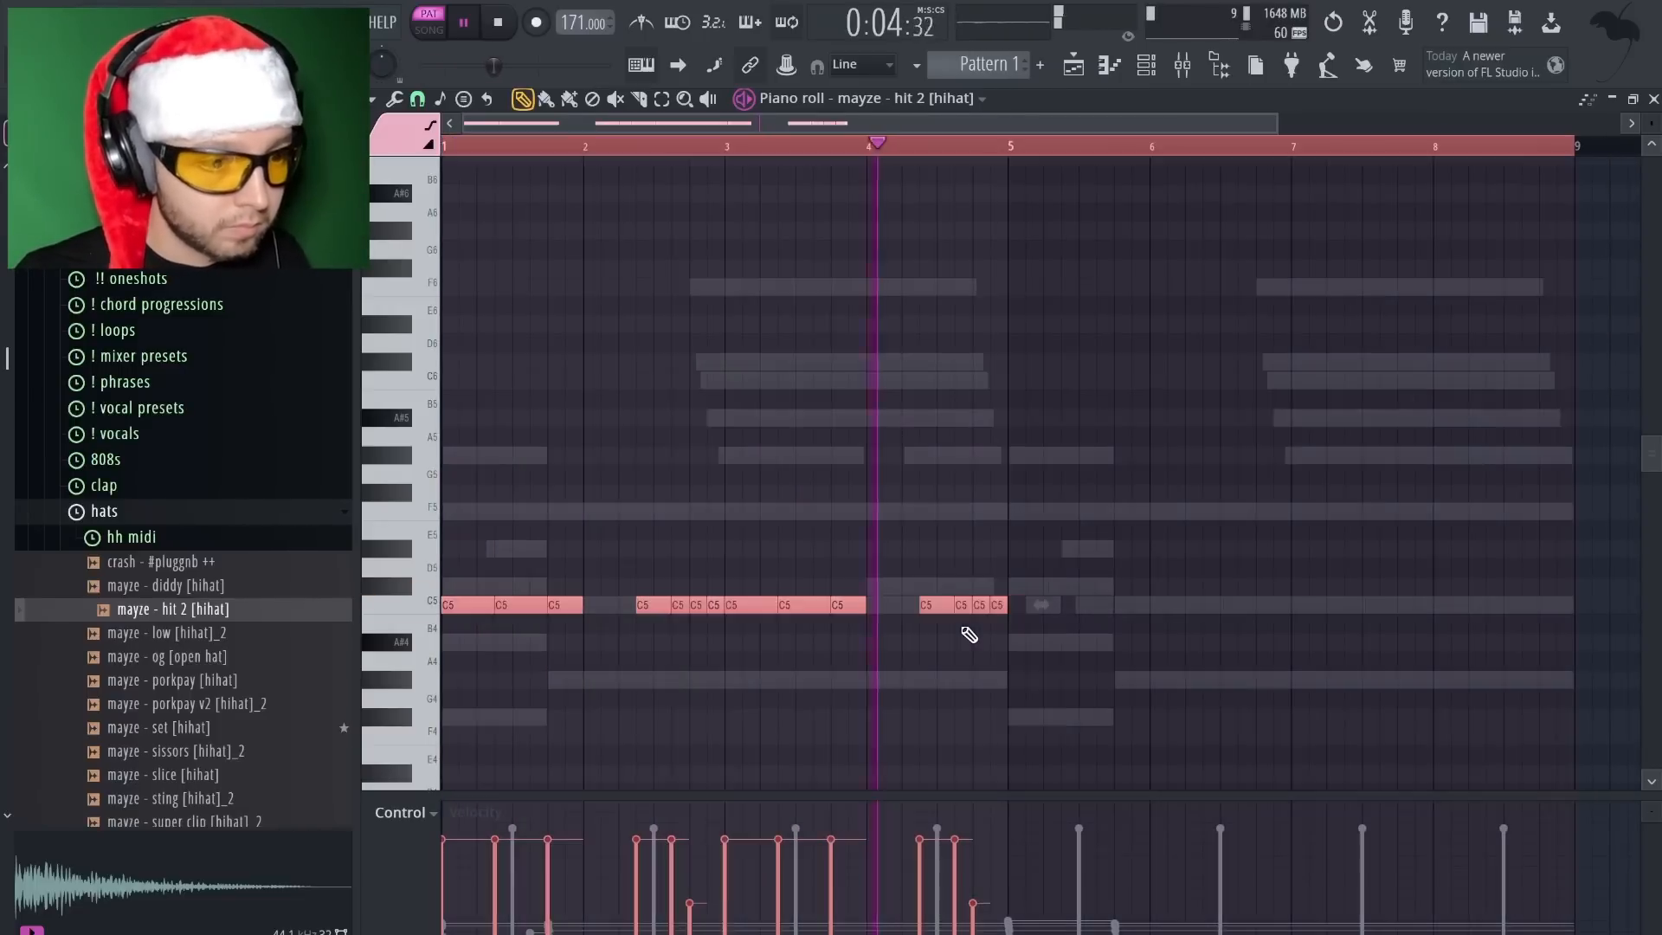
key("ctrl+b")
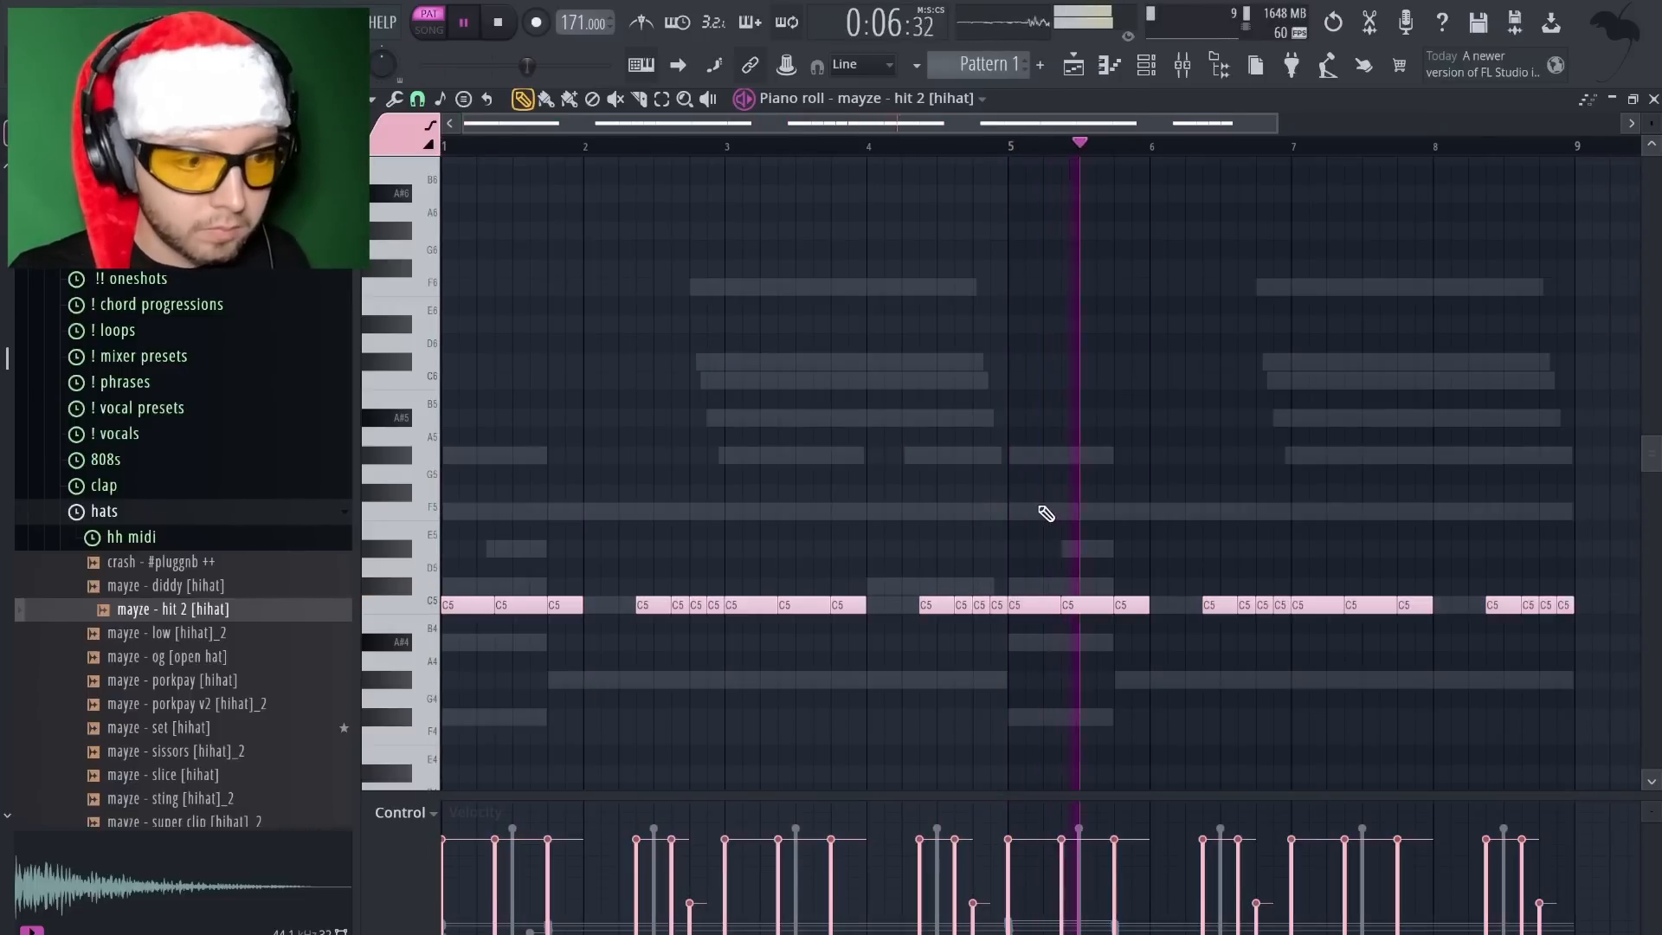
Add mayze ® - tim hortons (808)_3 from the classiques folder as a new channel and enable its volume envelope
scroll(1046, 514, "down", 1)
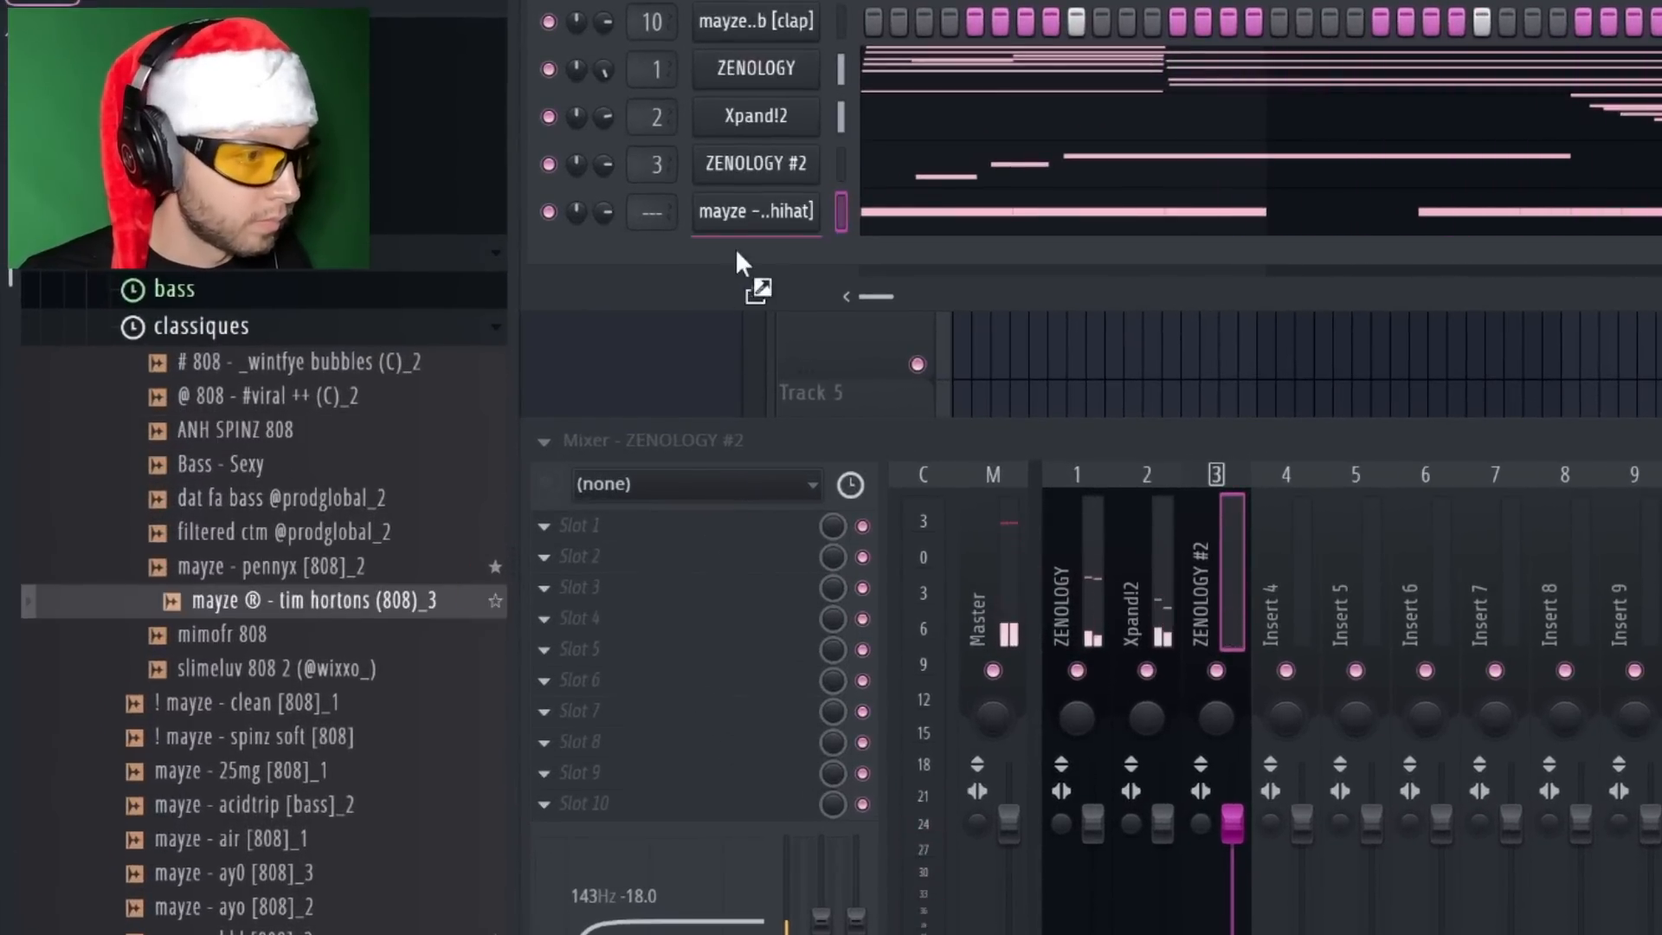
left_click_drag(735, 247, 735, 249)
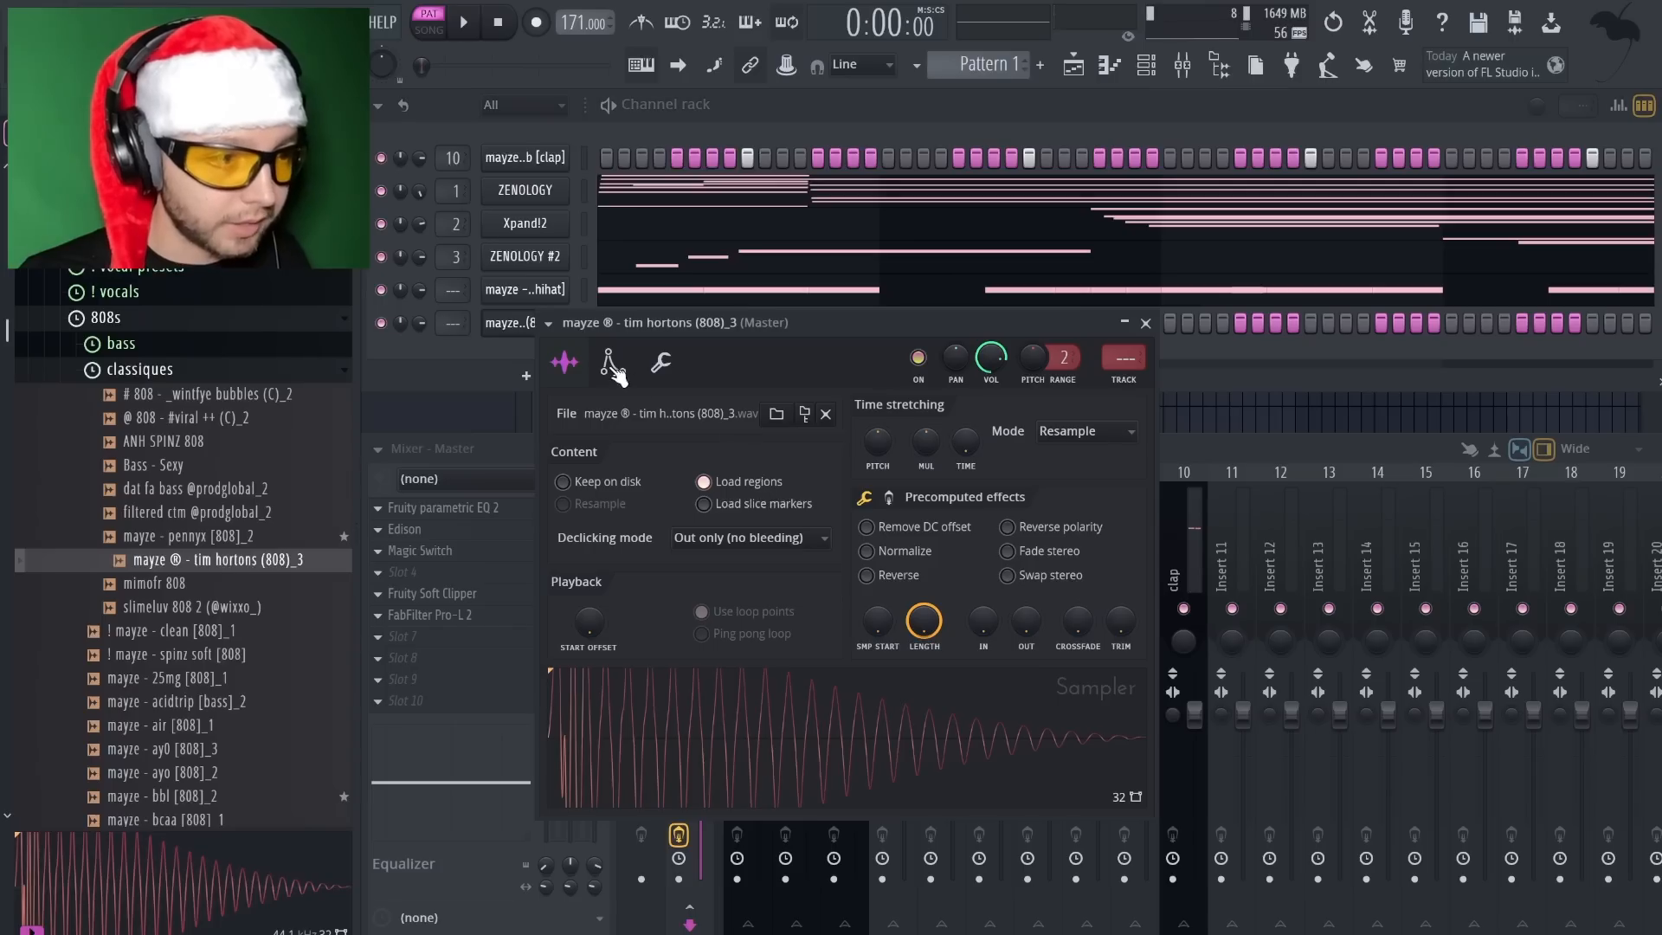
left_click(610, 363)
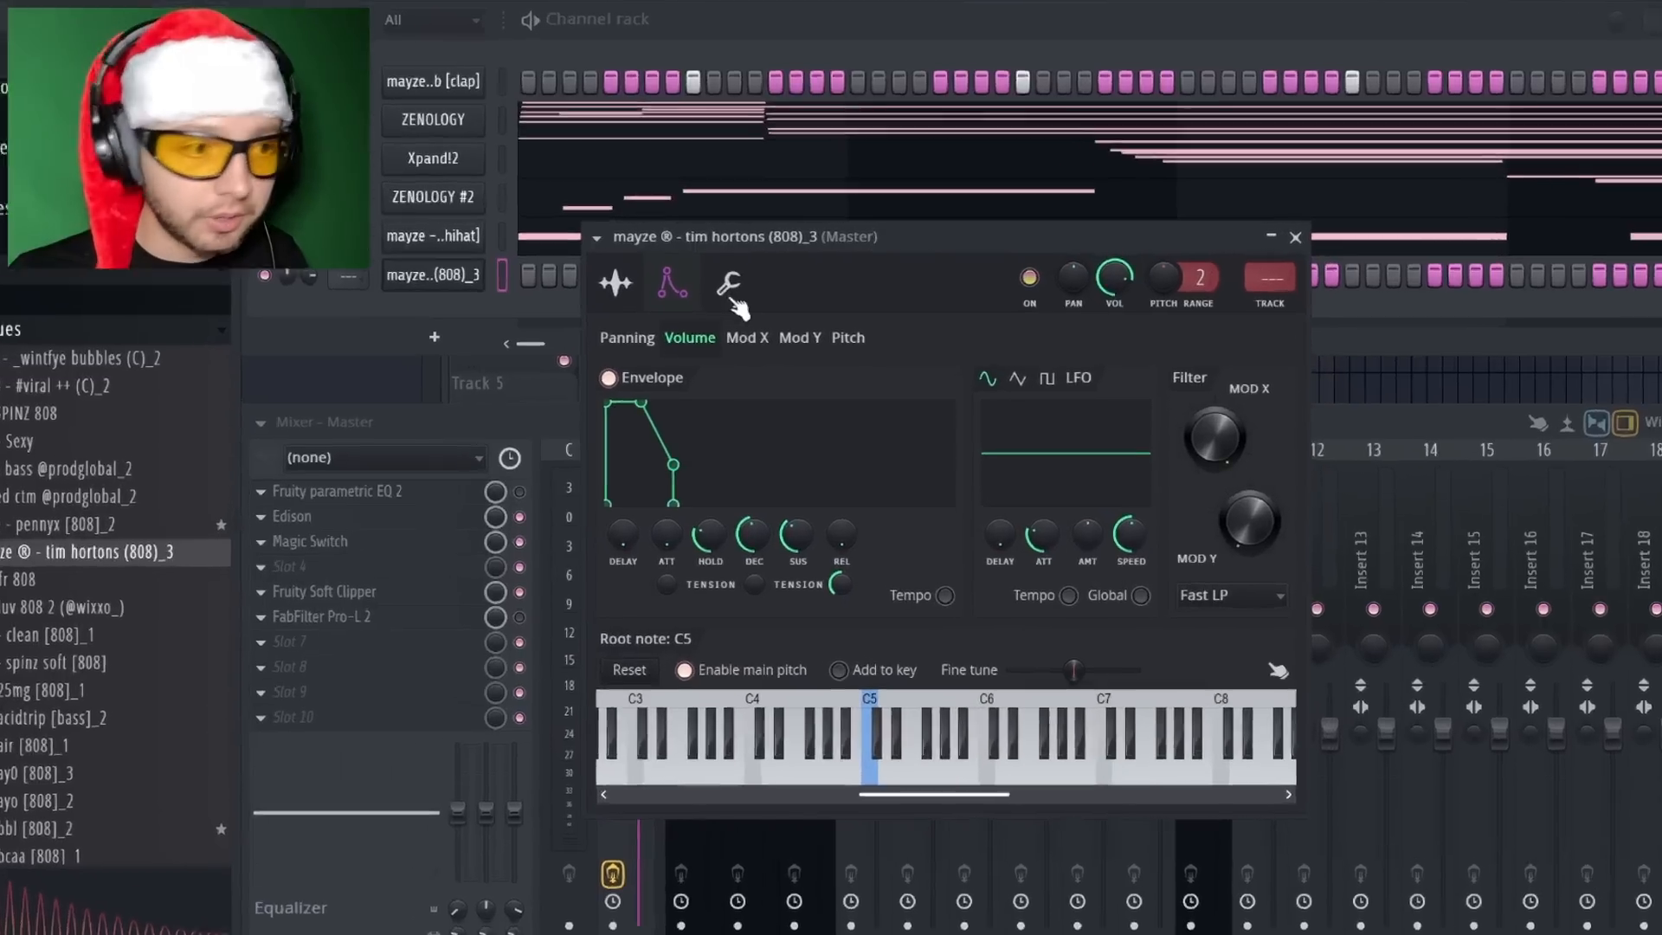
left_click(789, 330)
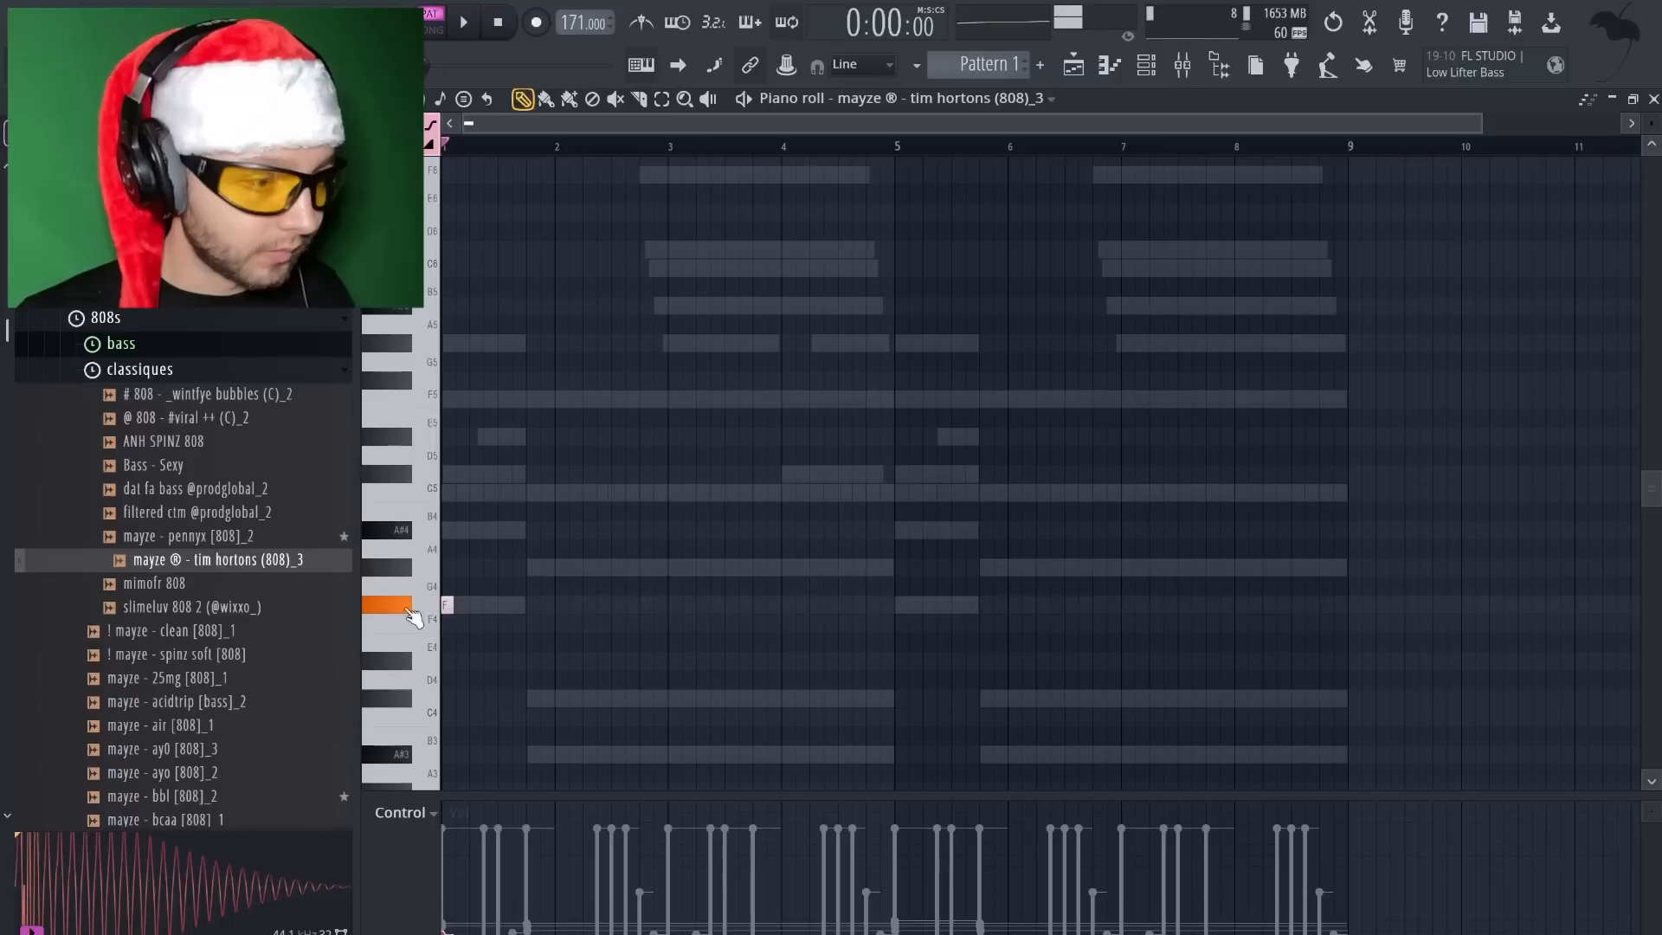
Draw a short F# at the start of the 808 part, raise it to F#5 and repeat it to make three notes in bar 1
left_click(446, 605)
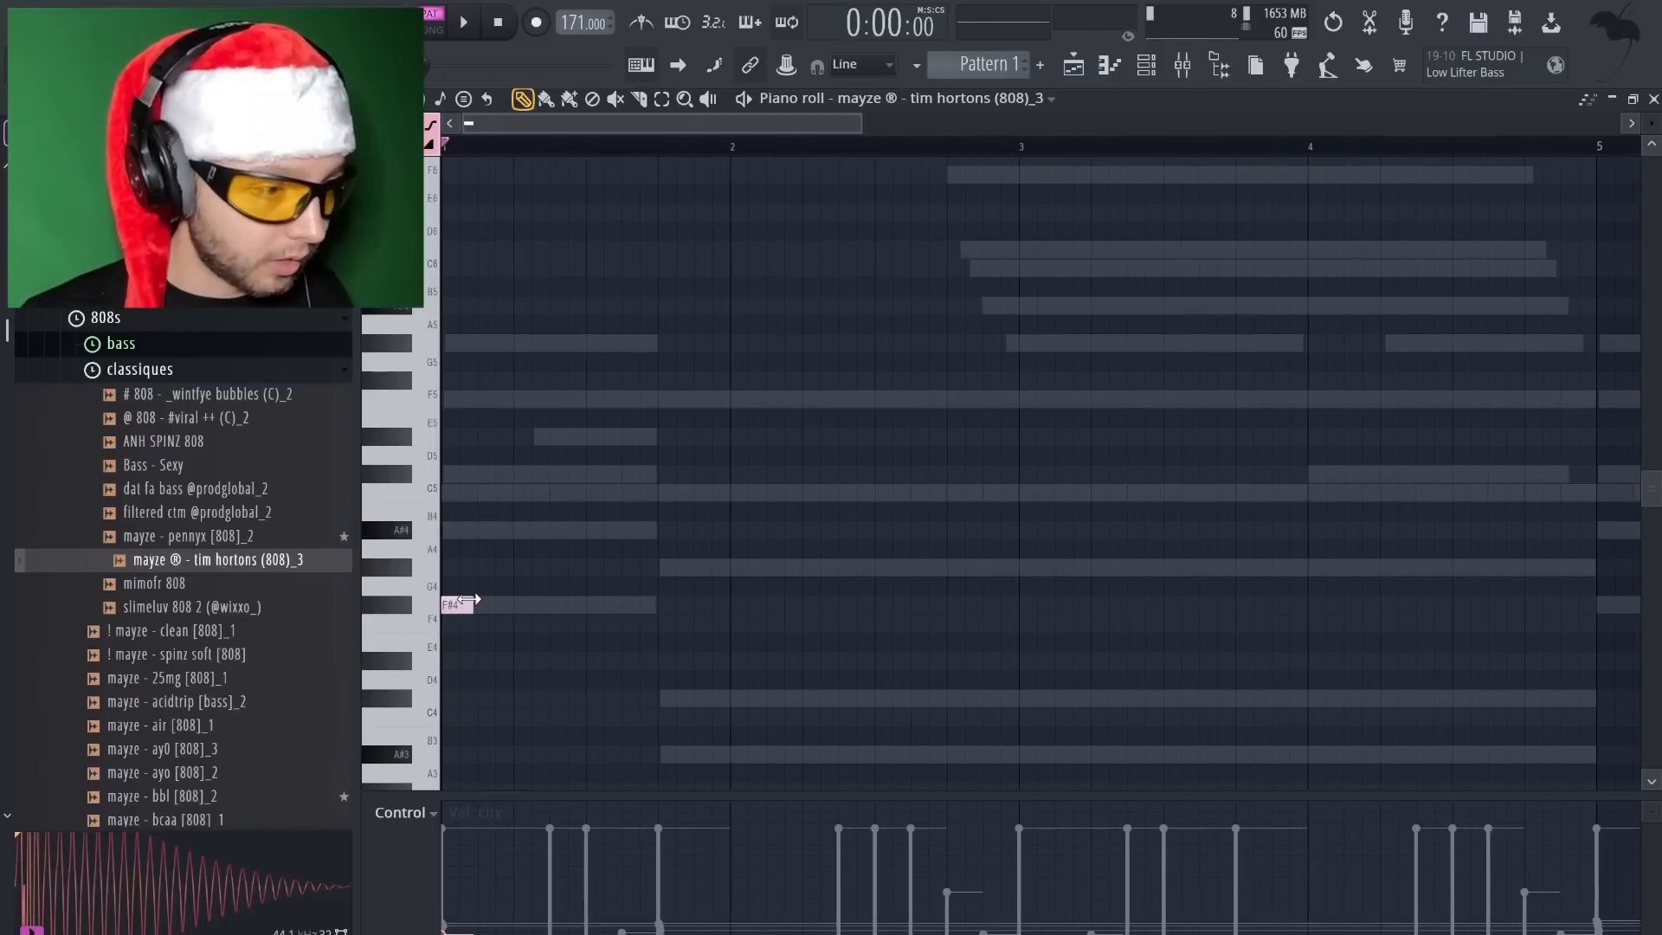
key("ctrl+Up")
key("ctrl+b")
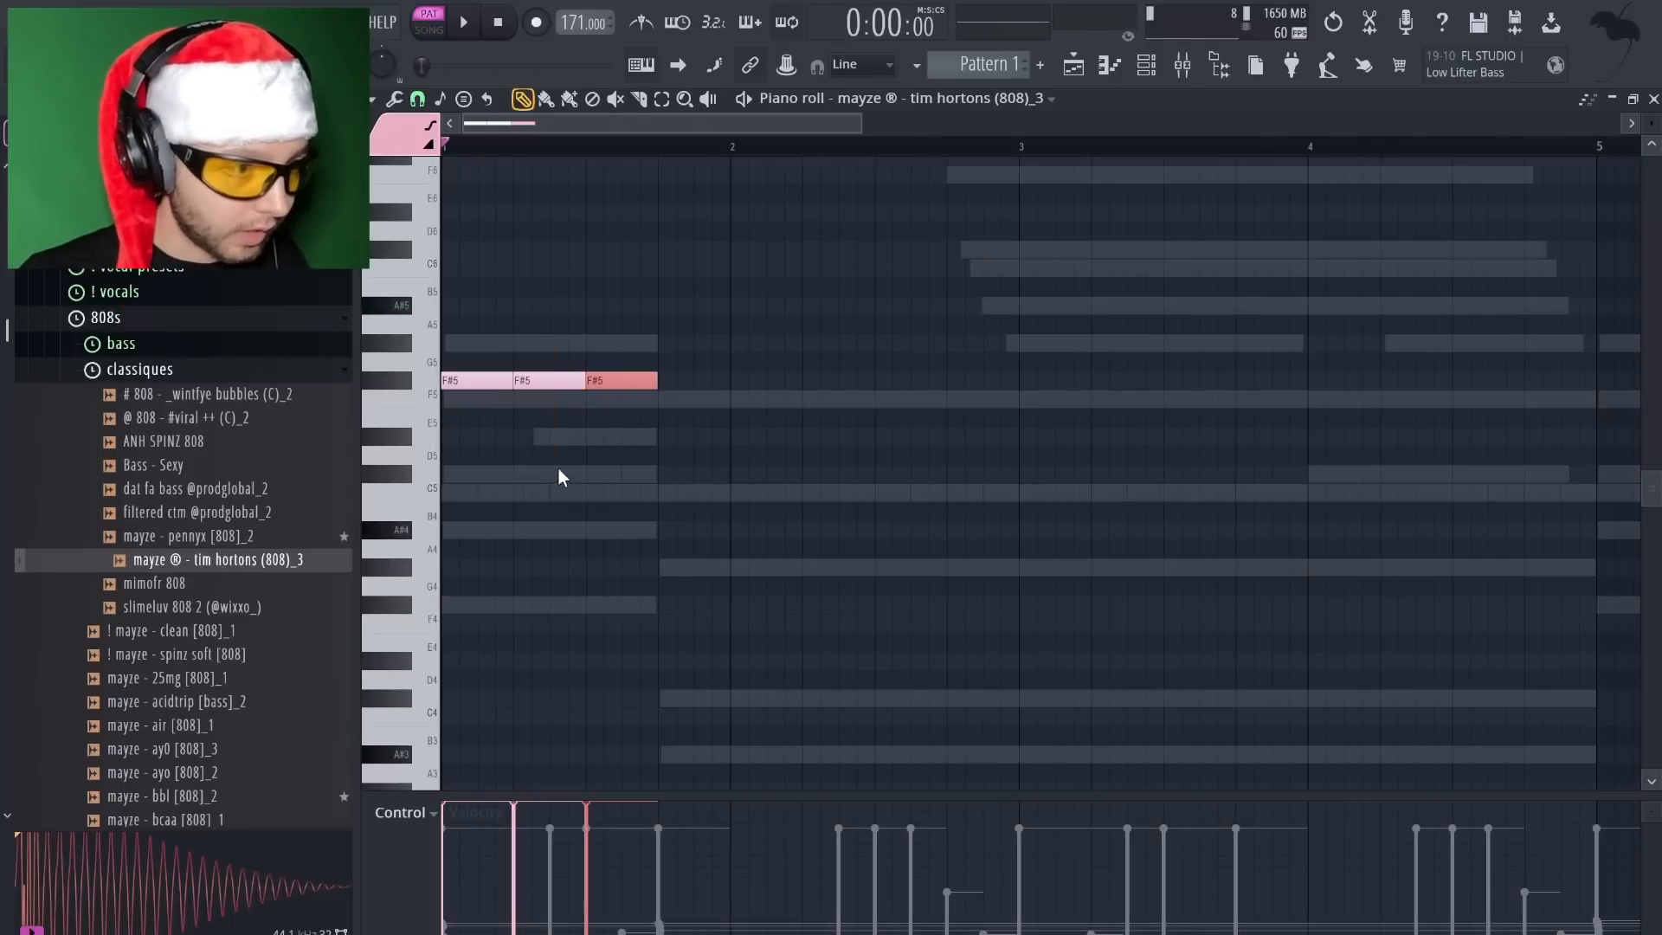
Lower the fourth 808 note to A#4, extend it from late bar 1 to the start of bar 3, and play the pattern
key("shift+Down")
key("shift+Down")
key("shift+Down")
key("shift+Down")
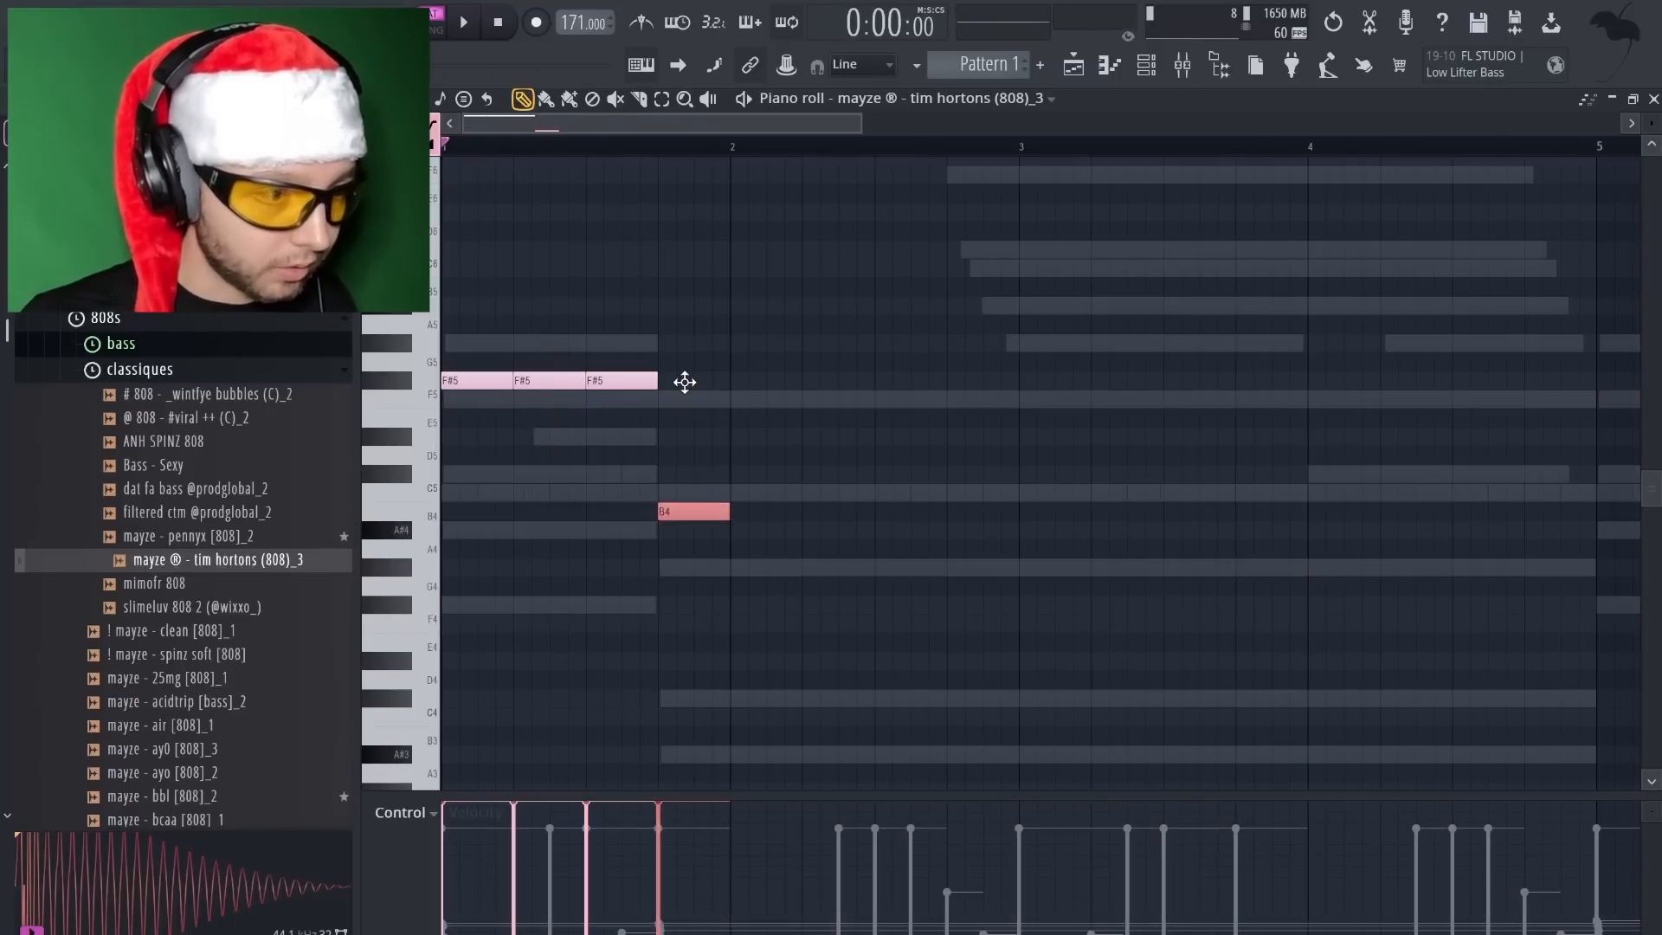
key("shift+Down")
left_click_drag(729, 530, 1019, 530)
key("space")
scroll(771, 434, "down", 2)
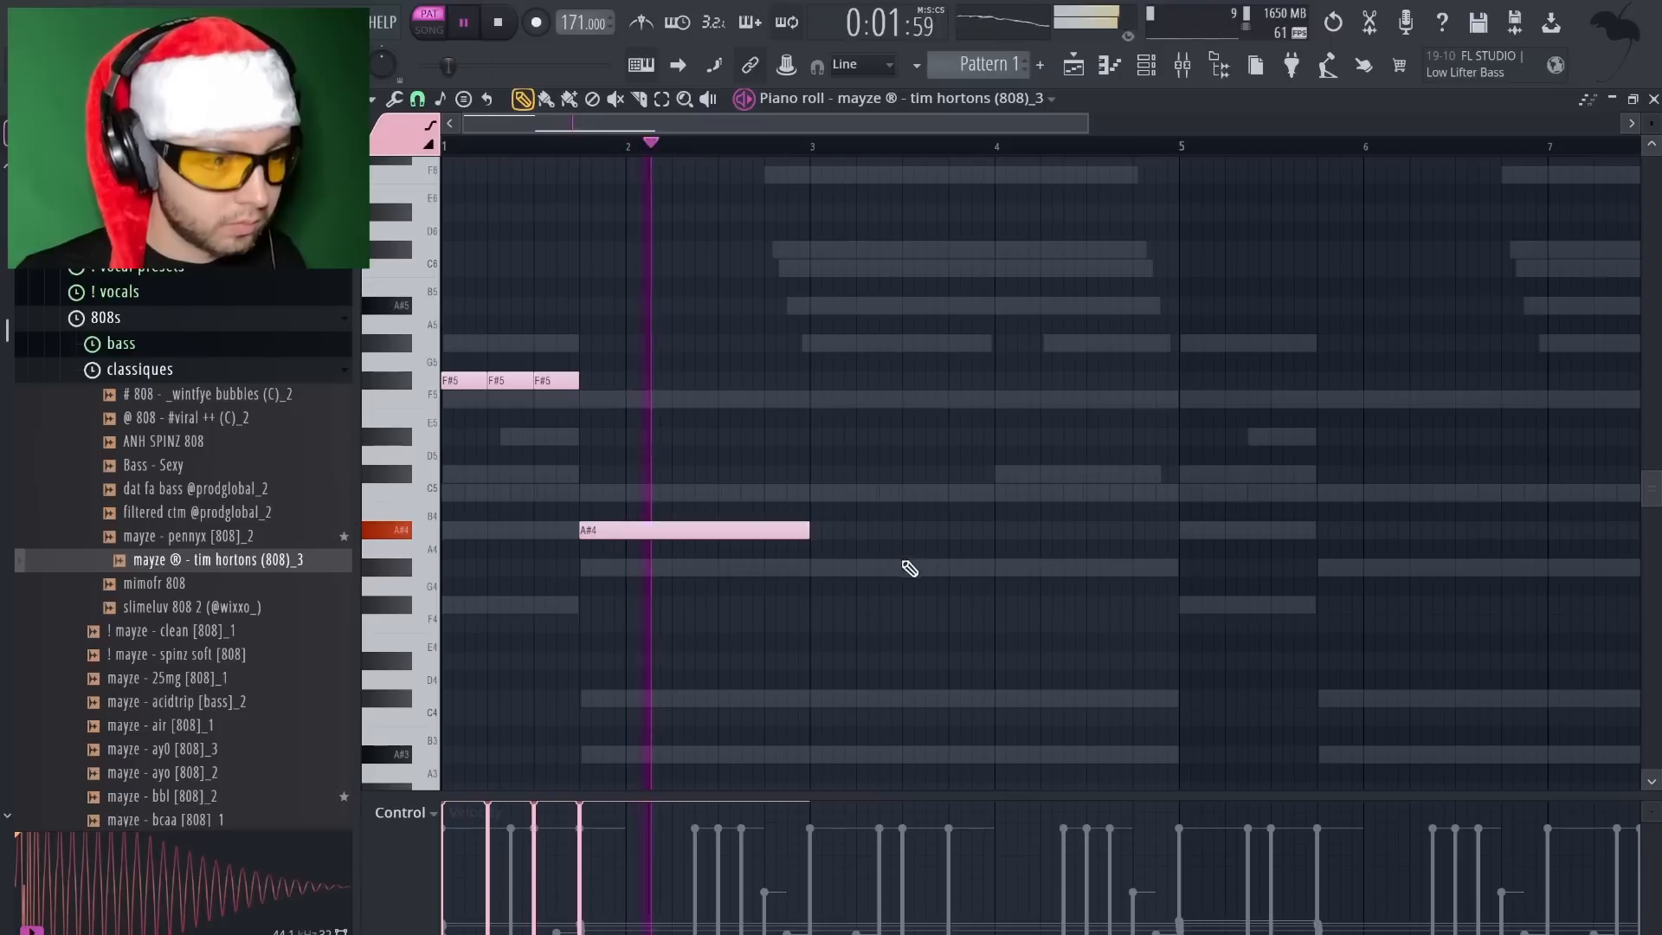
Add two back-to-back short A#4 notes to the 808 part from mid bar 3 into the start of bar 4
left_click(883, 530)
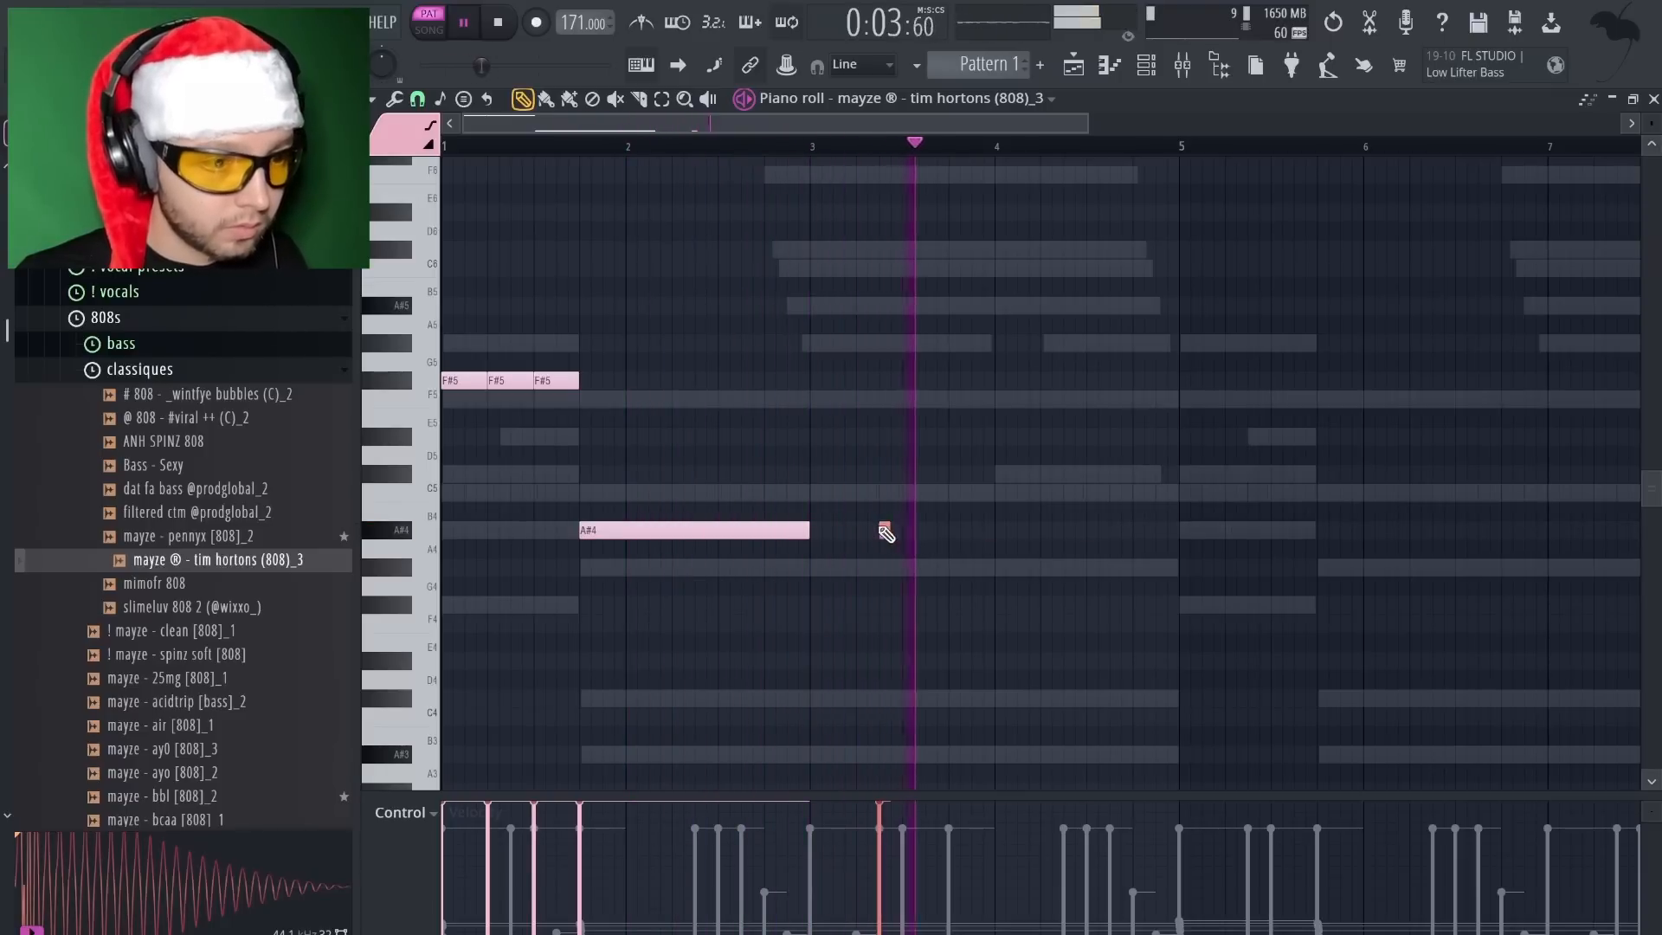
left_click_drag(955, 538, 948, 538)
left_click(968, 534)
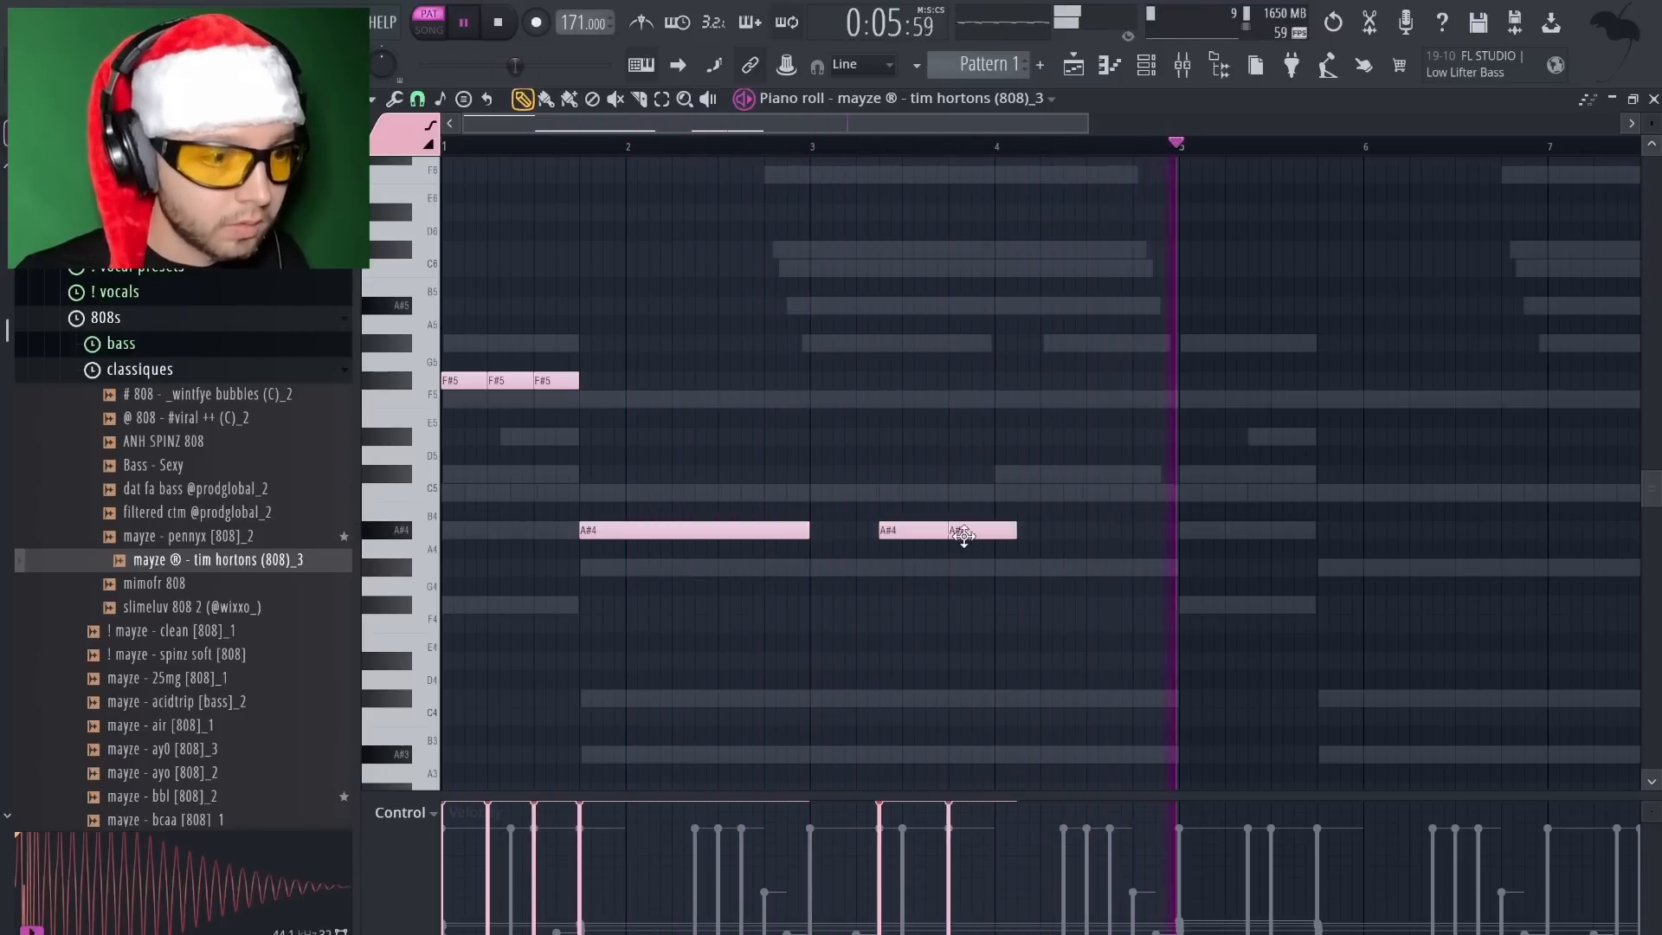
Add two adjoining F#5 808 notes from the start of bar 5, followed directly by a short A#4
scroll(476, 426, "down", 2)
left_click(852, 382)
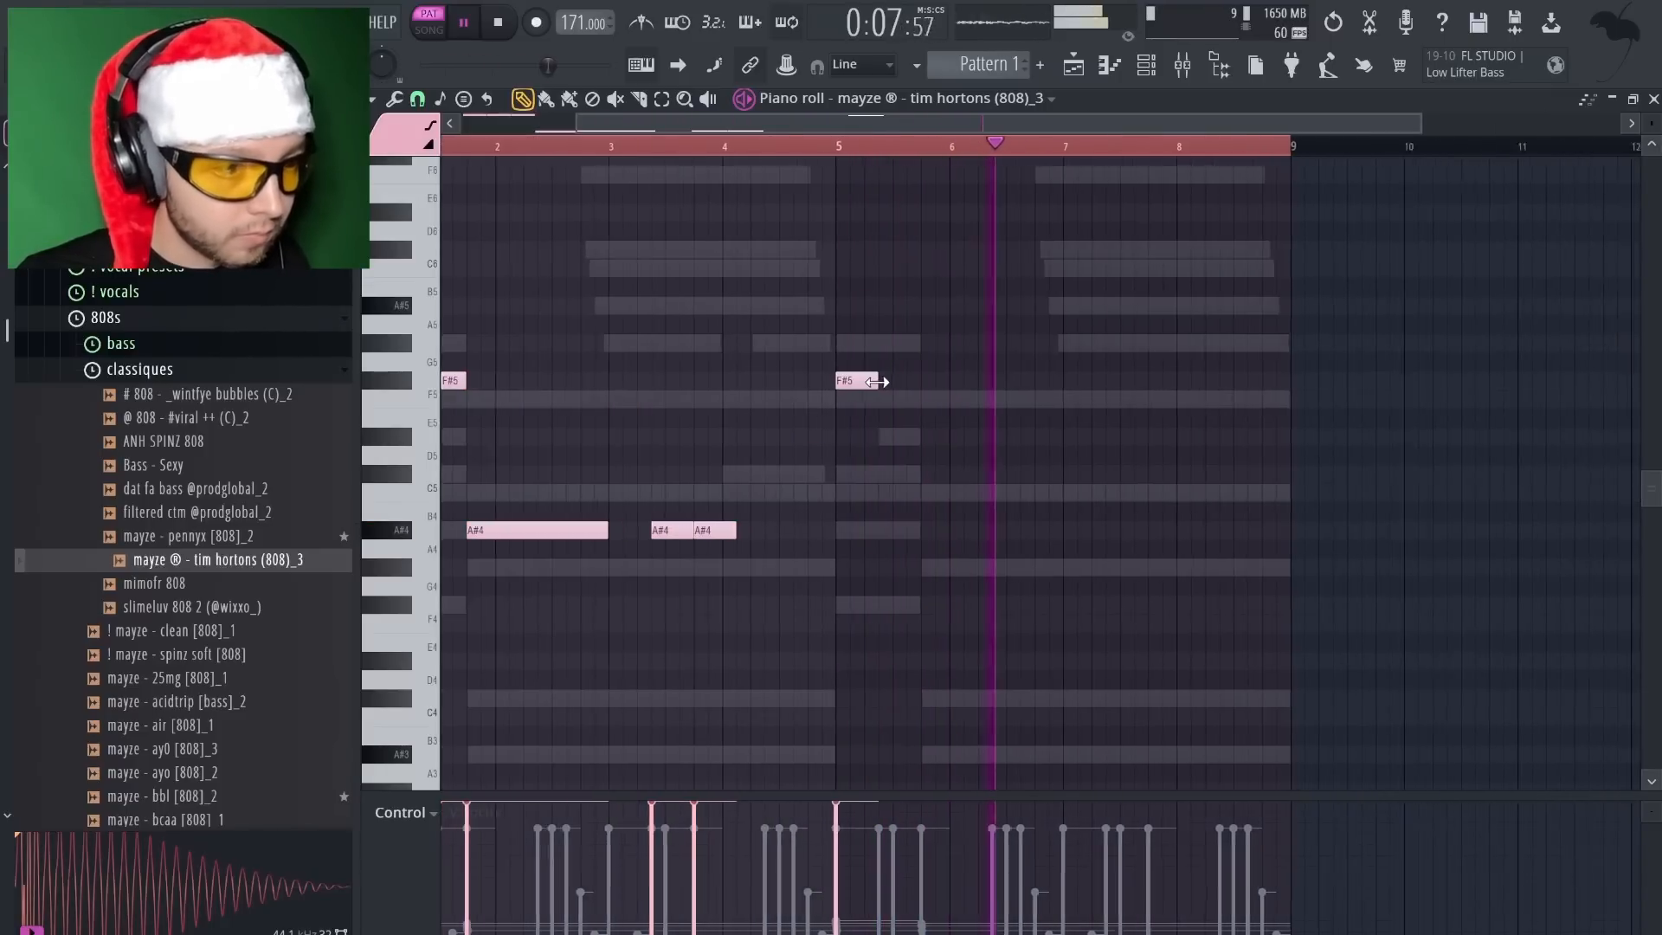
scroll(876, 382, "up", 1)
left_click(897, 381)
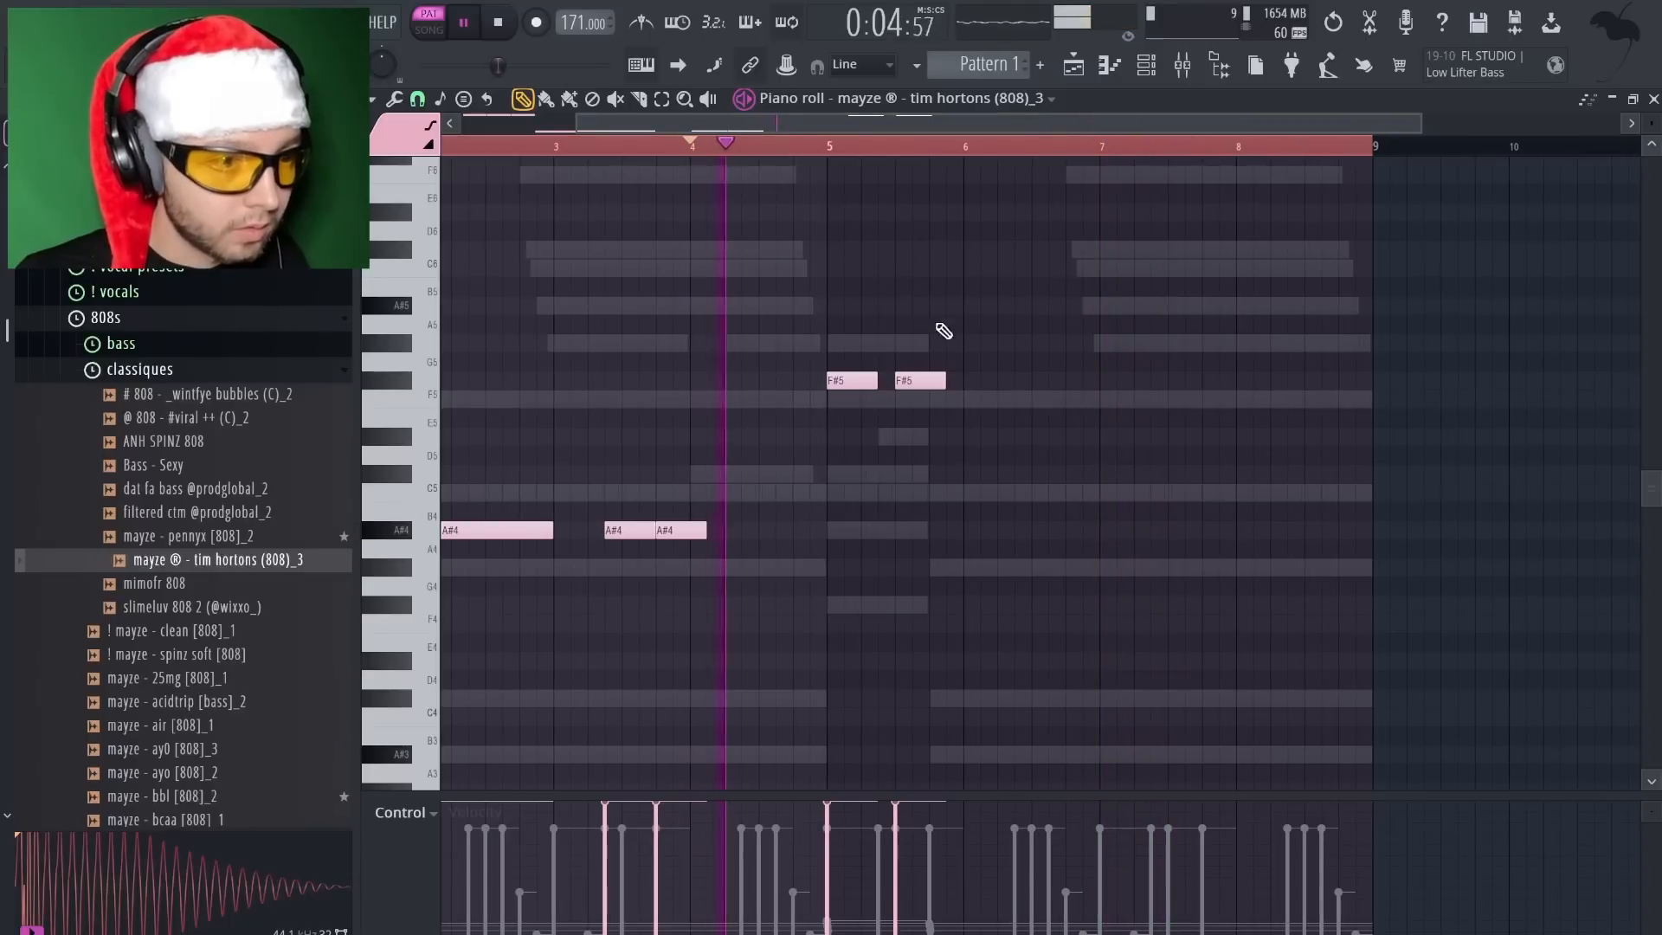
left_click_drag(938, 381, 921, 381)
left_click(931, 530)
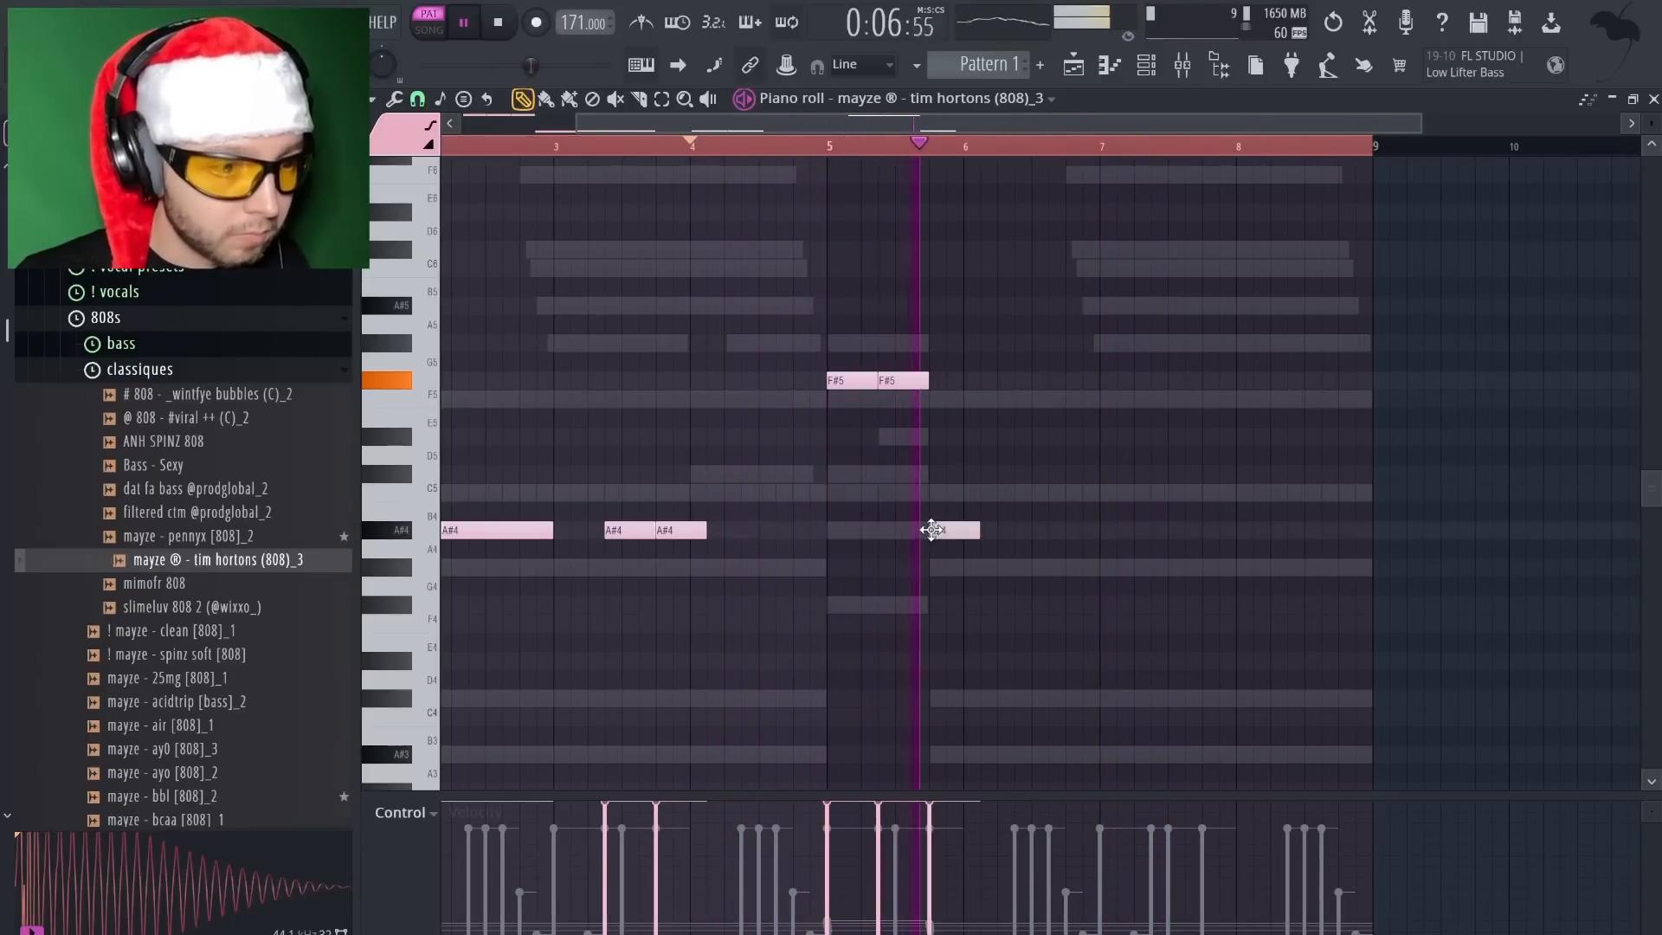
Add a short A#4 late in bar 7 and a shorter A#5 in bar 8, and close the 808's piano roll
scroll(1042, 550, "down", 1)
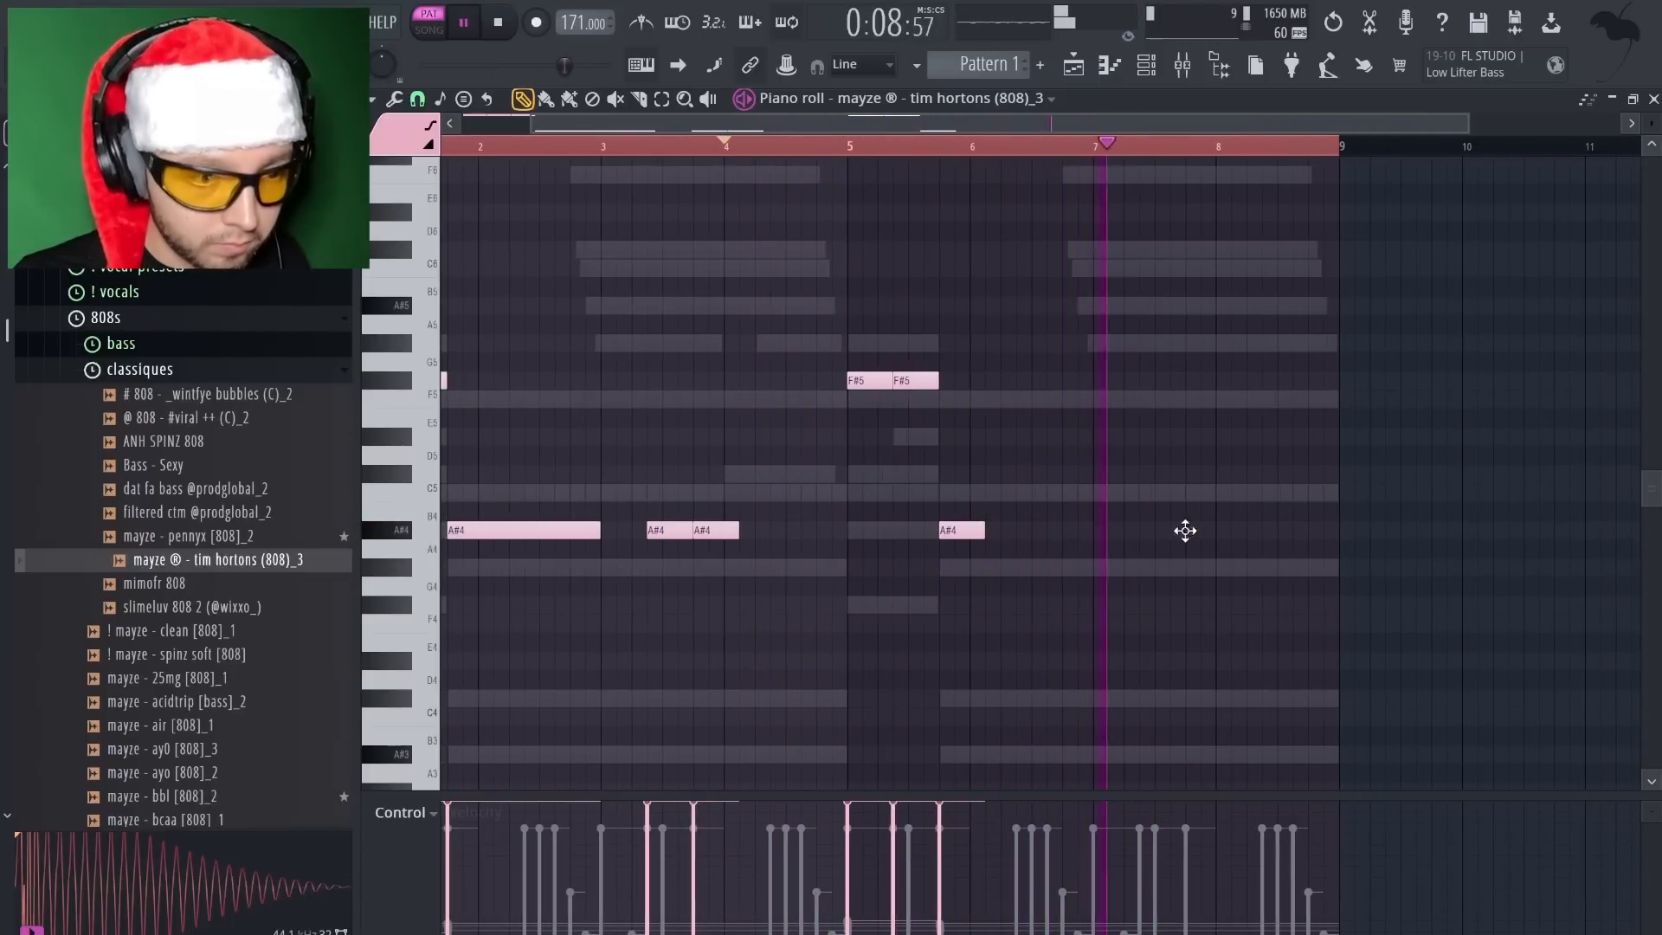
left_click(1185, 530)
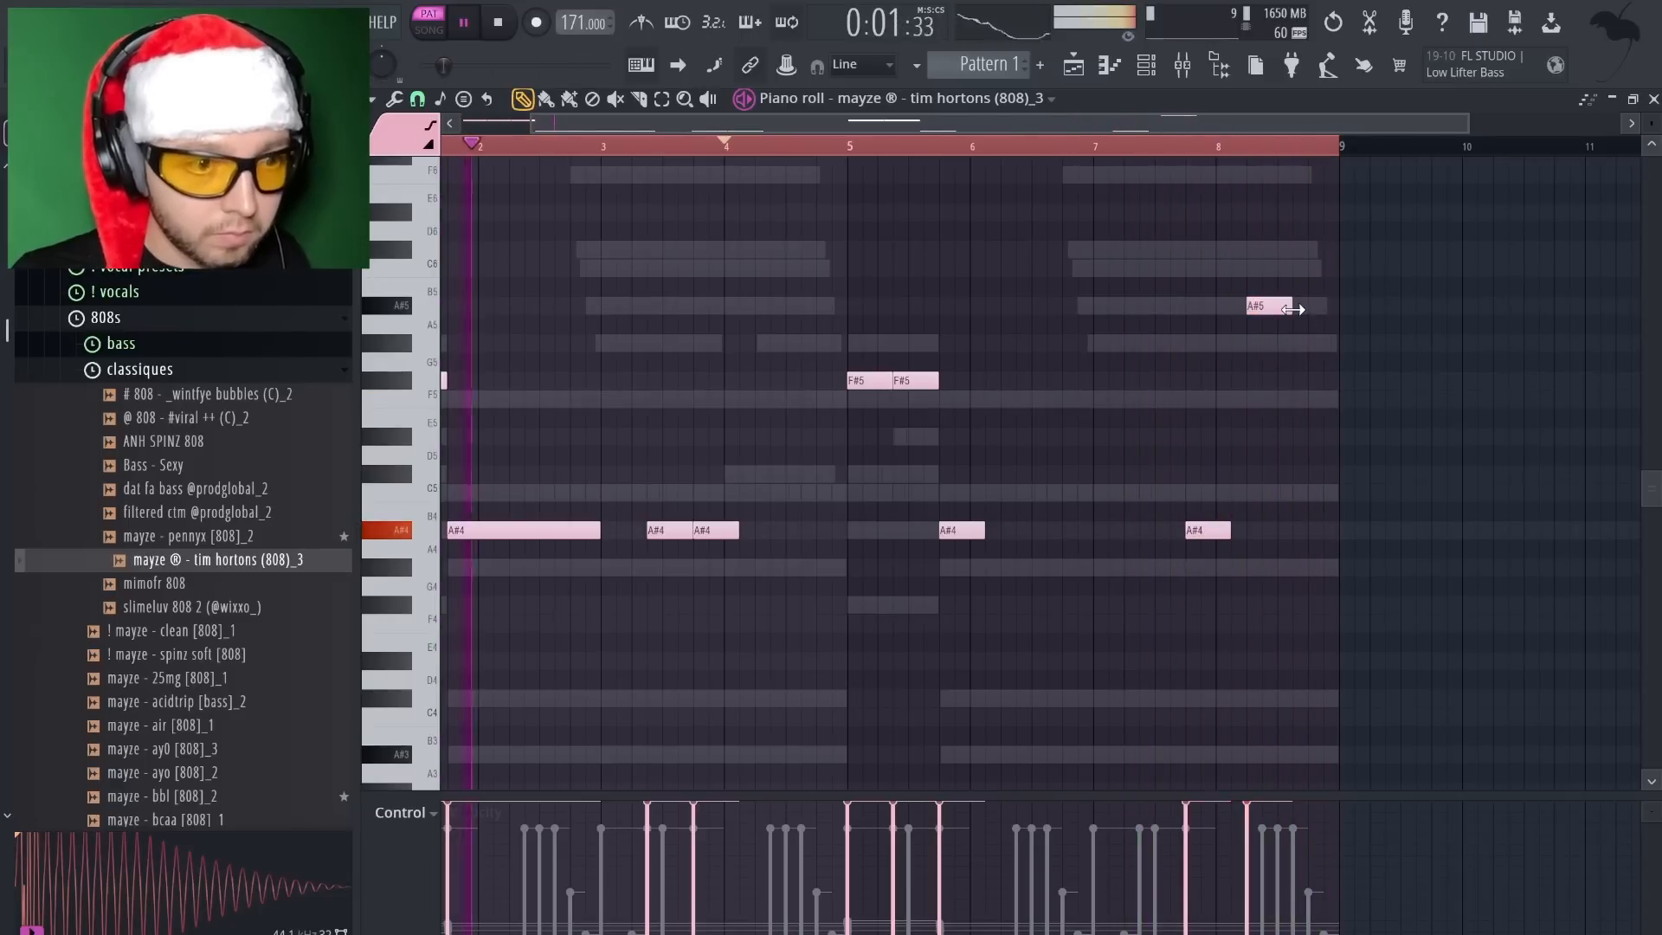
scroll(1321, 423, "down", 1)
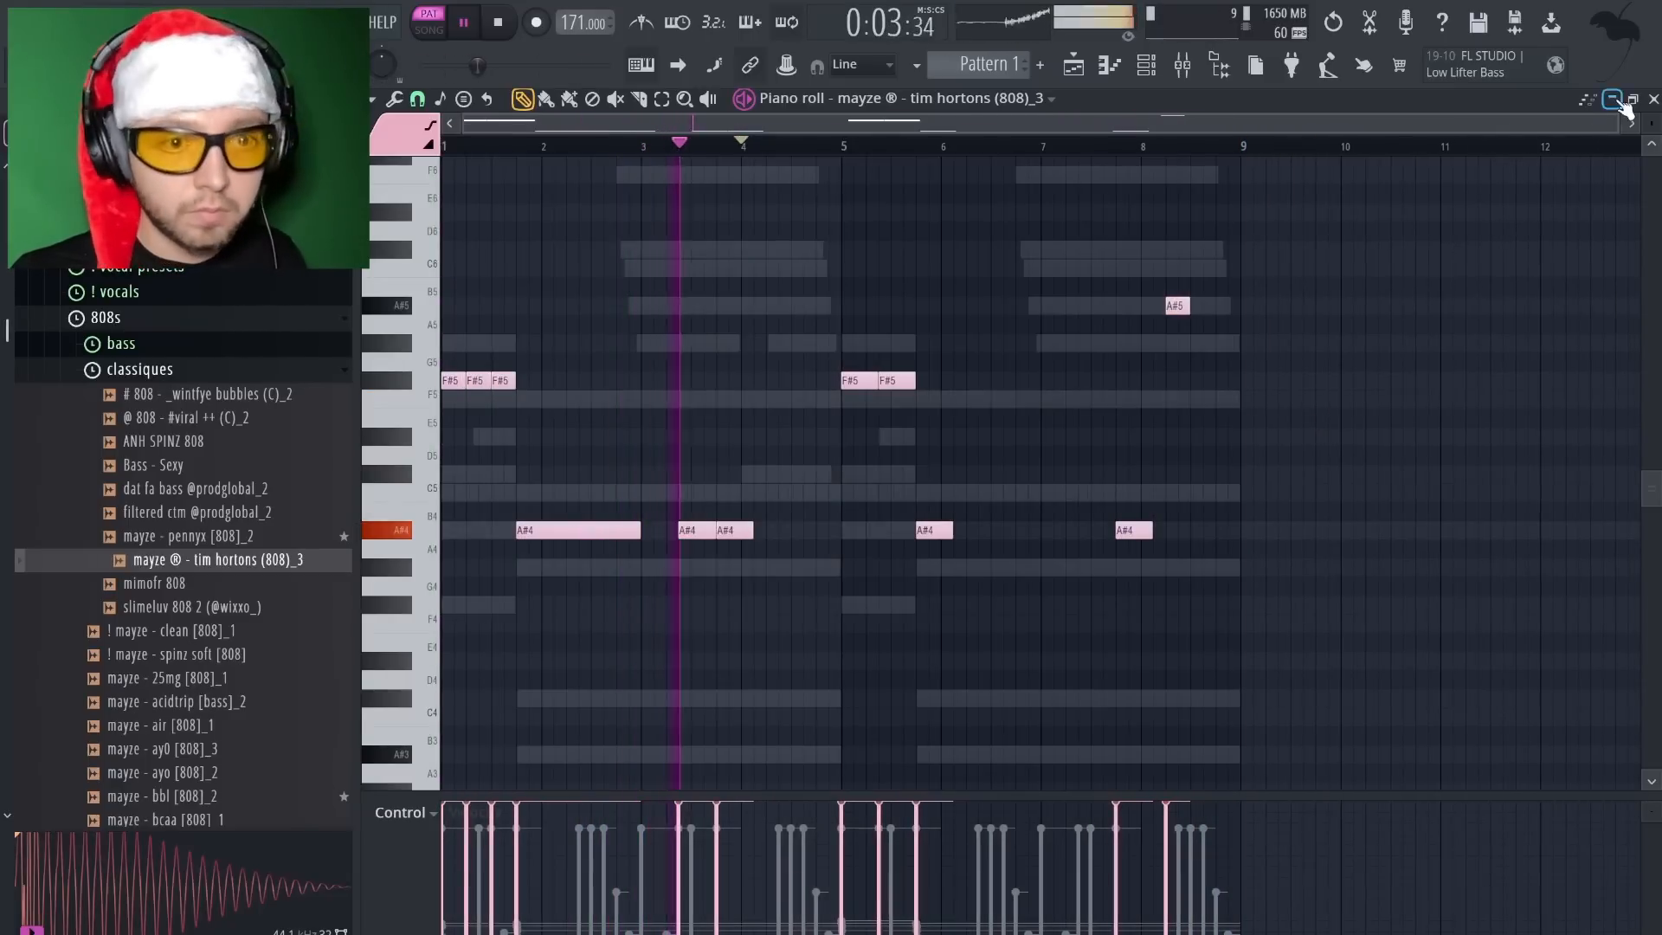
key("F7")
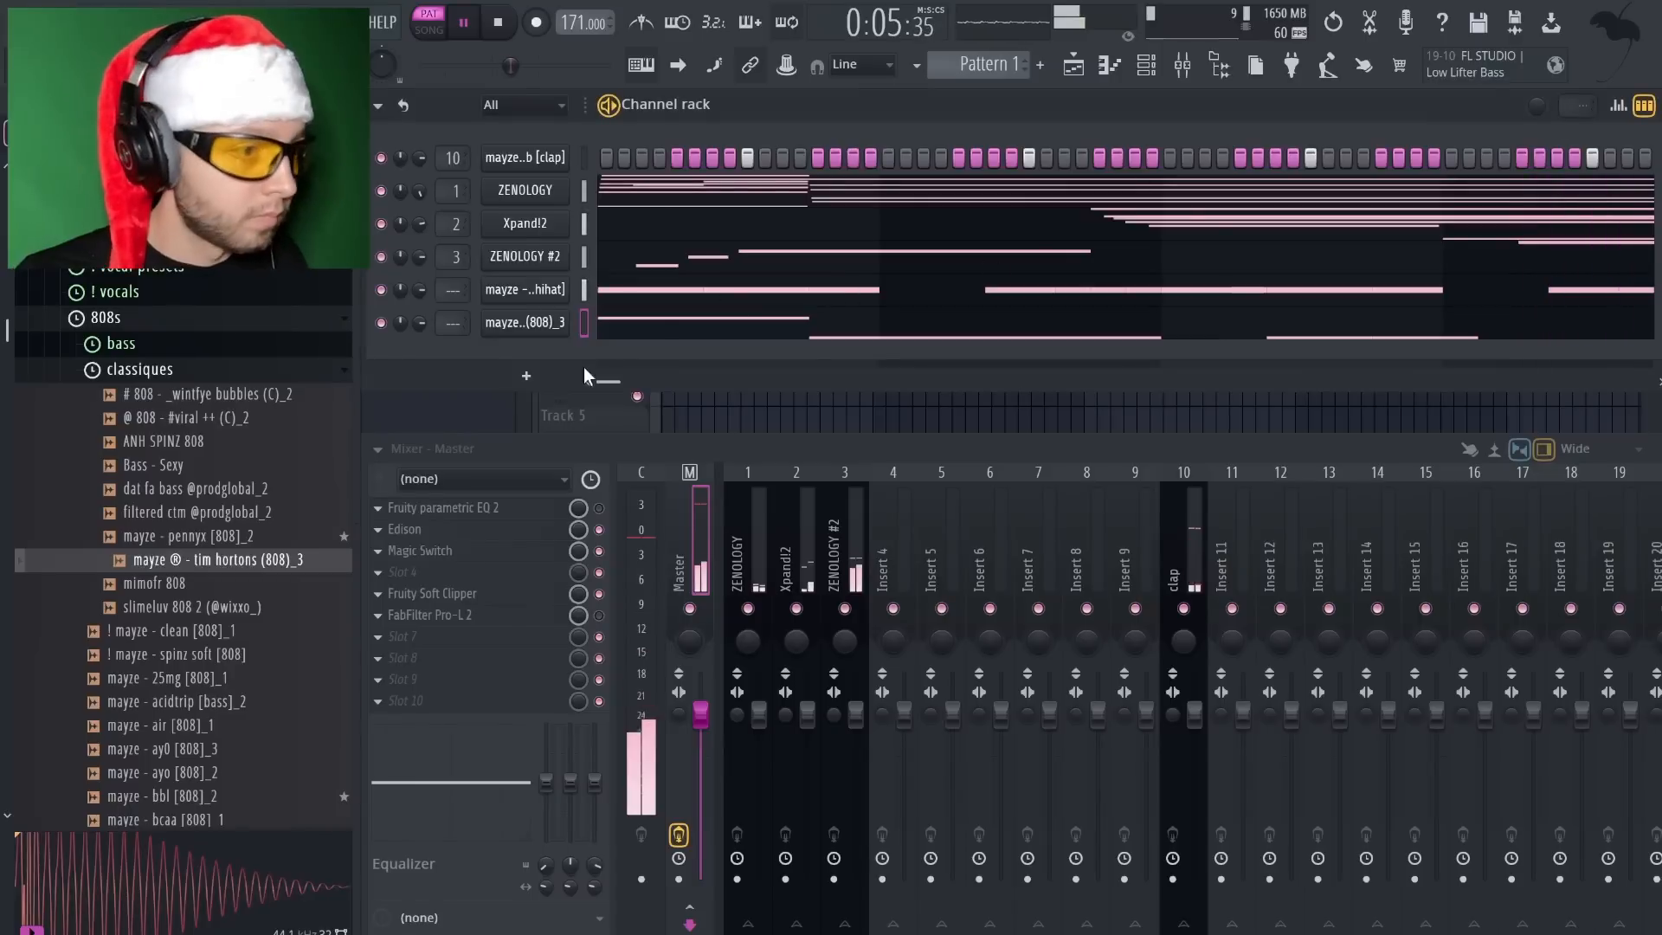
Clone the tim hortons 808 channel and load mayze - pennyx [808]_2 into the copy
right_click(543, 325)
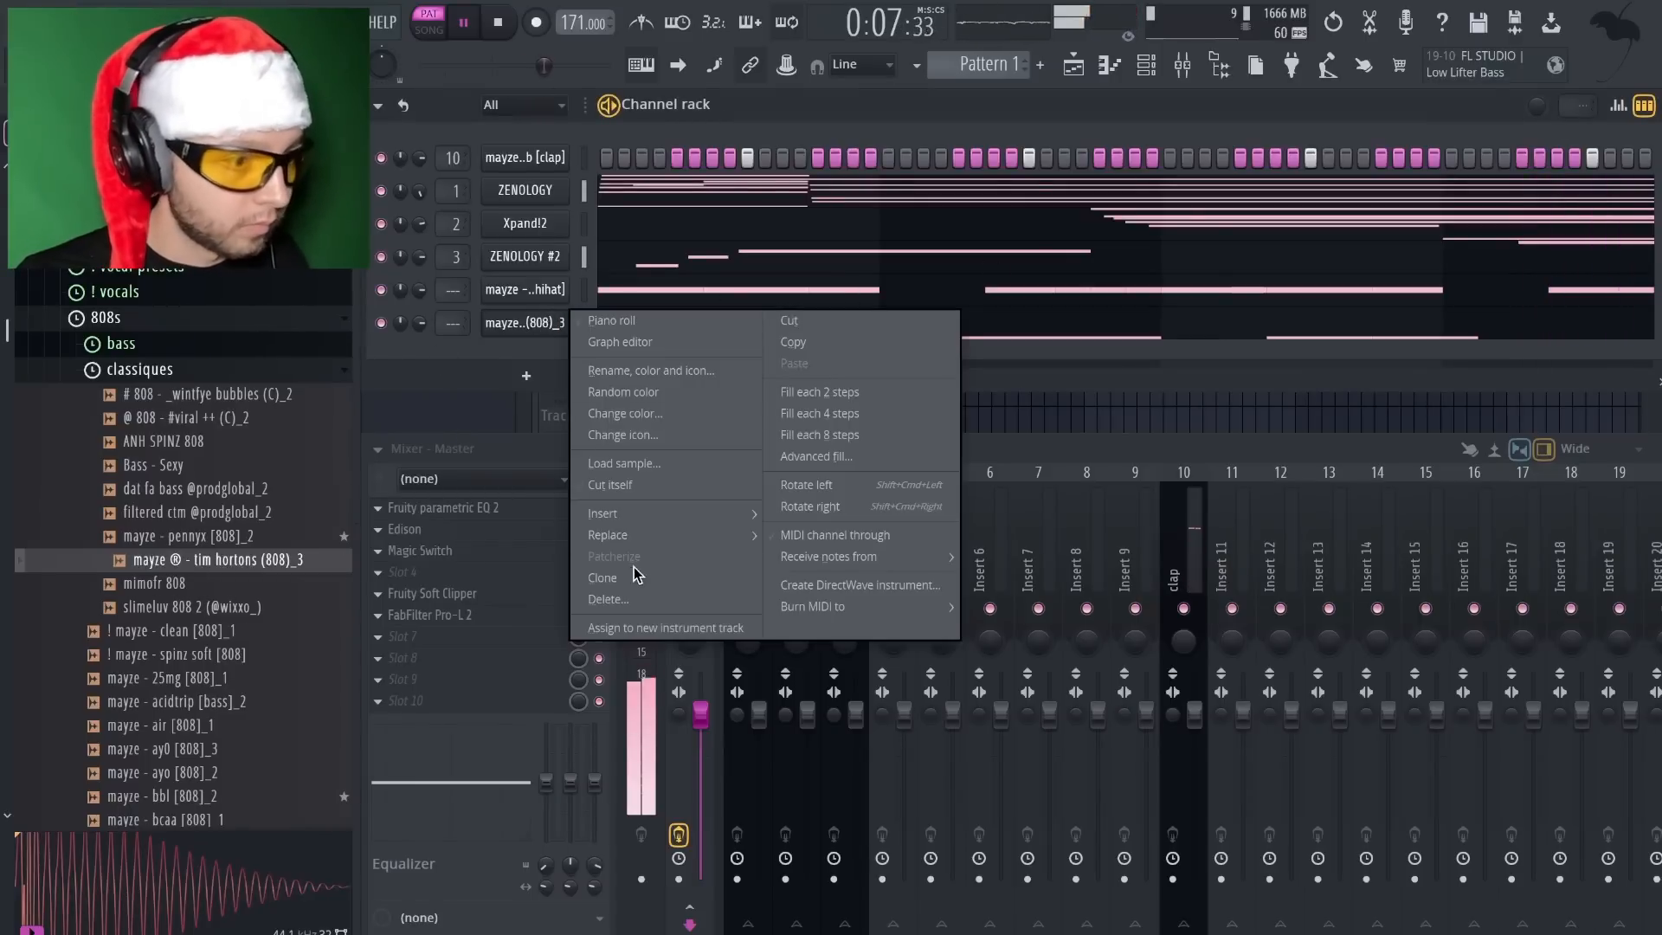
left_click(638, 575)
left_click(228, 538)
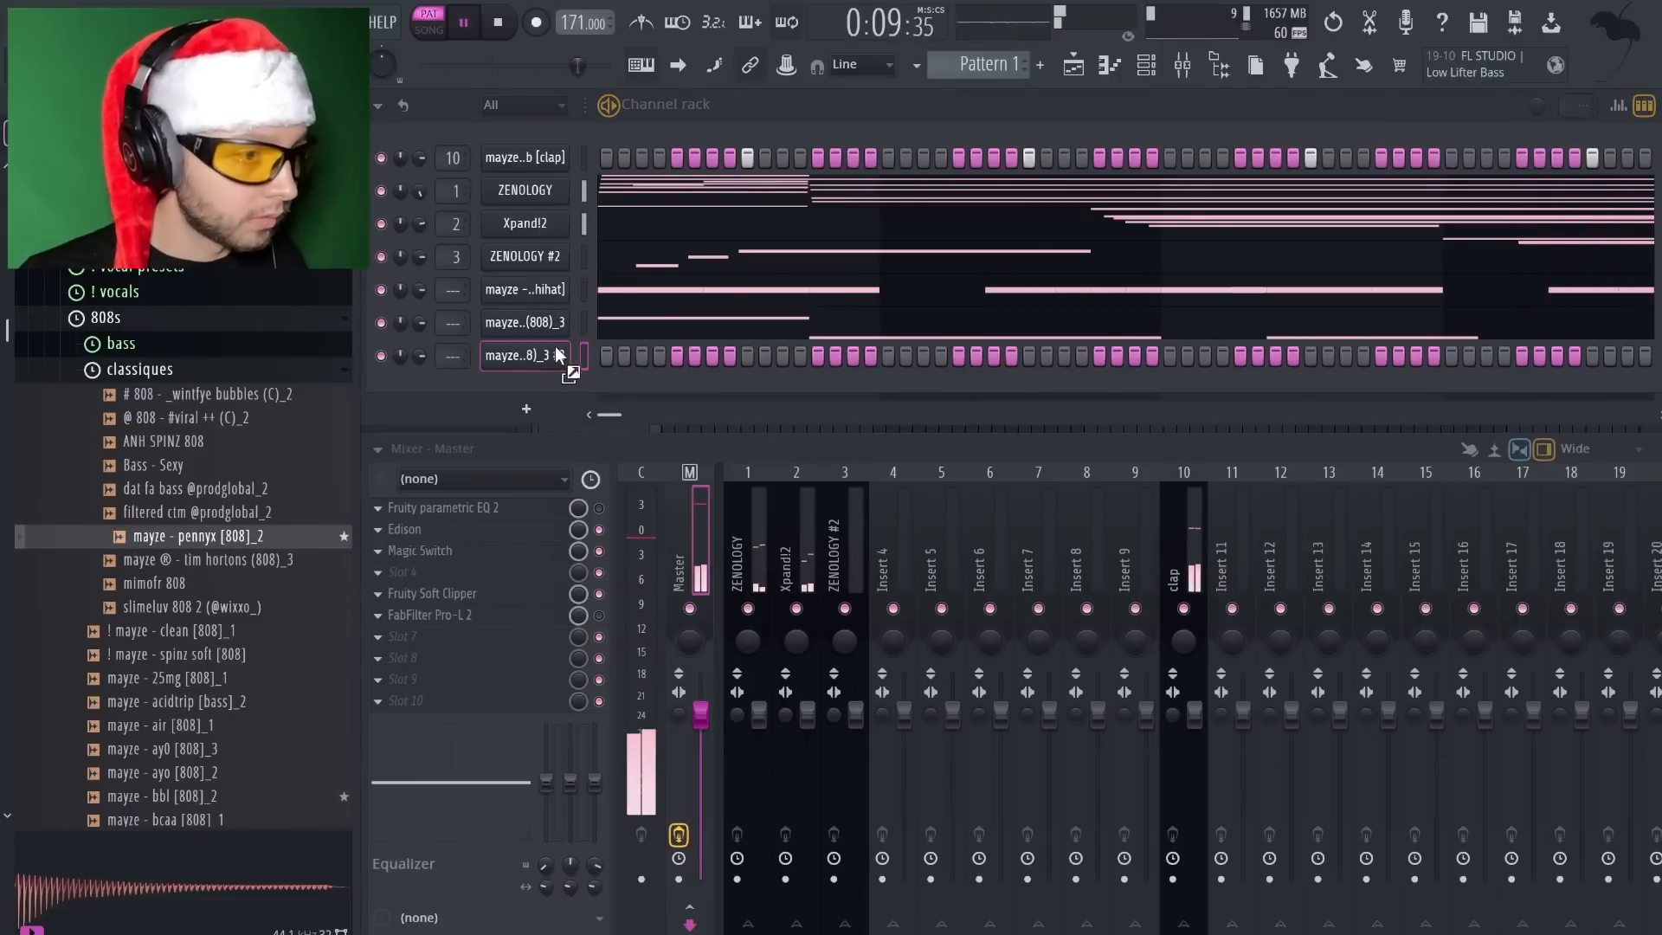
left_click_drag(558, 355, 558, 354)
Draw a short A#4 in the second half of bars 8 and 4 in the pennyx 808's piano roll
left_click(1110, 68)
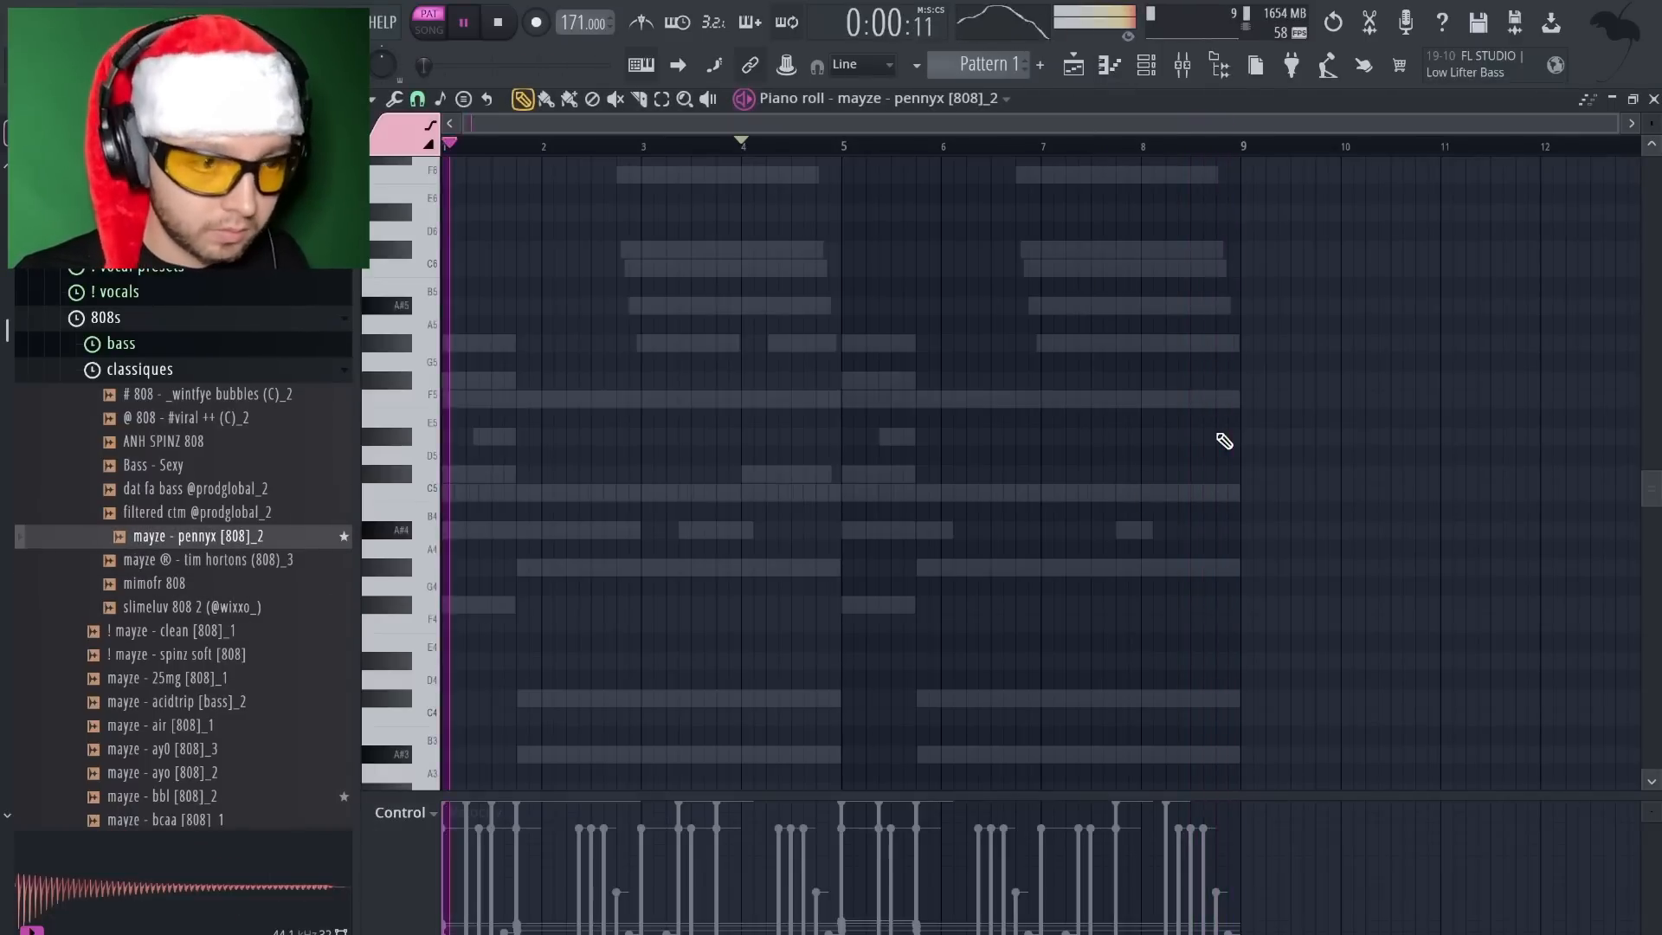
left_click(1199, 529)
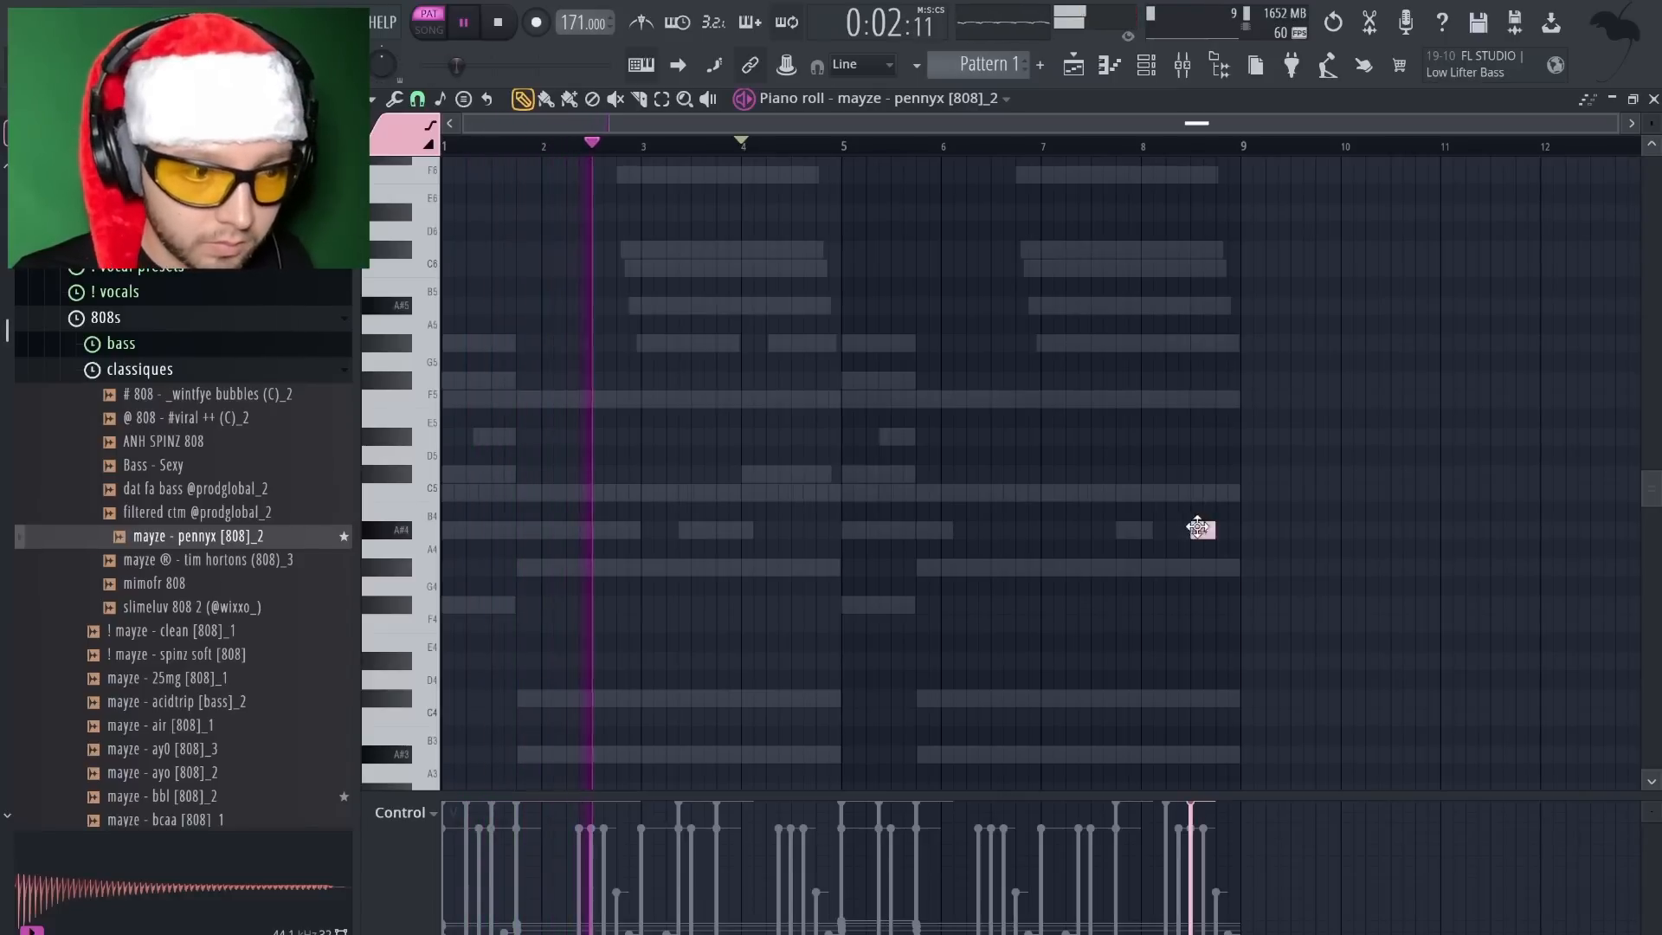
left_click(796, 530)
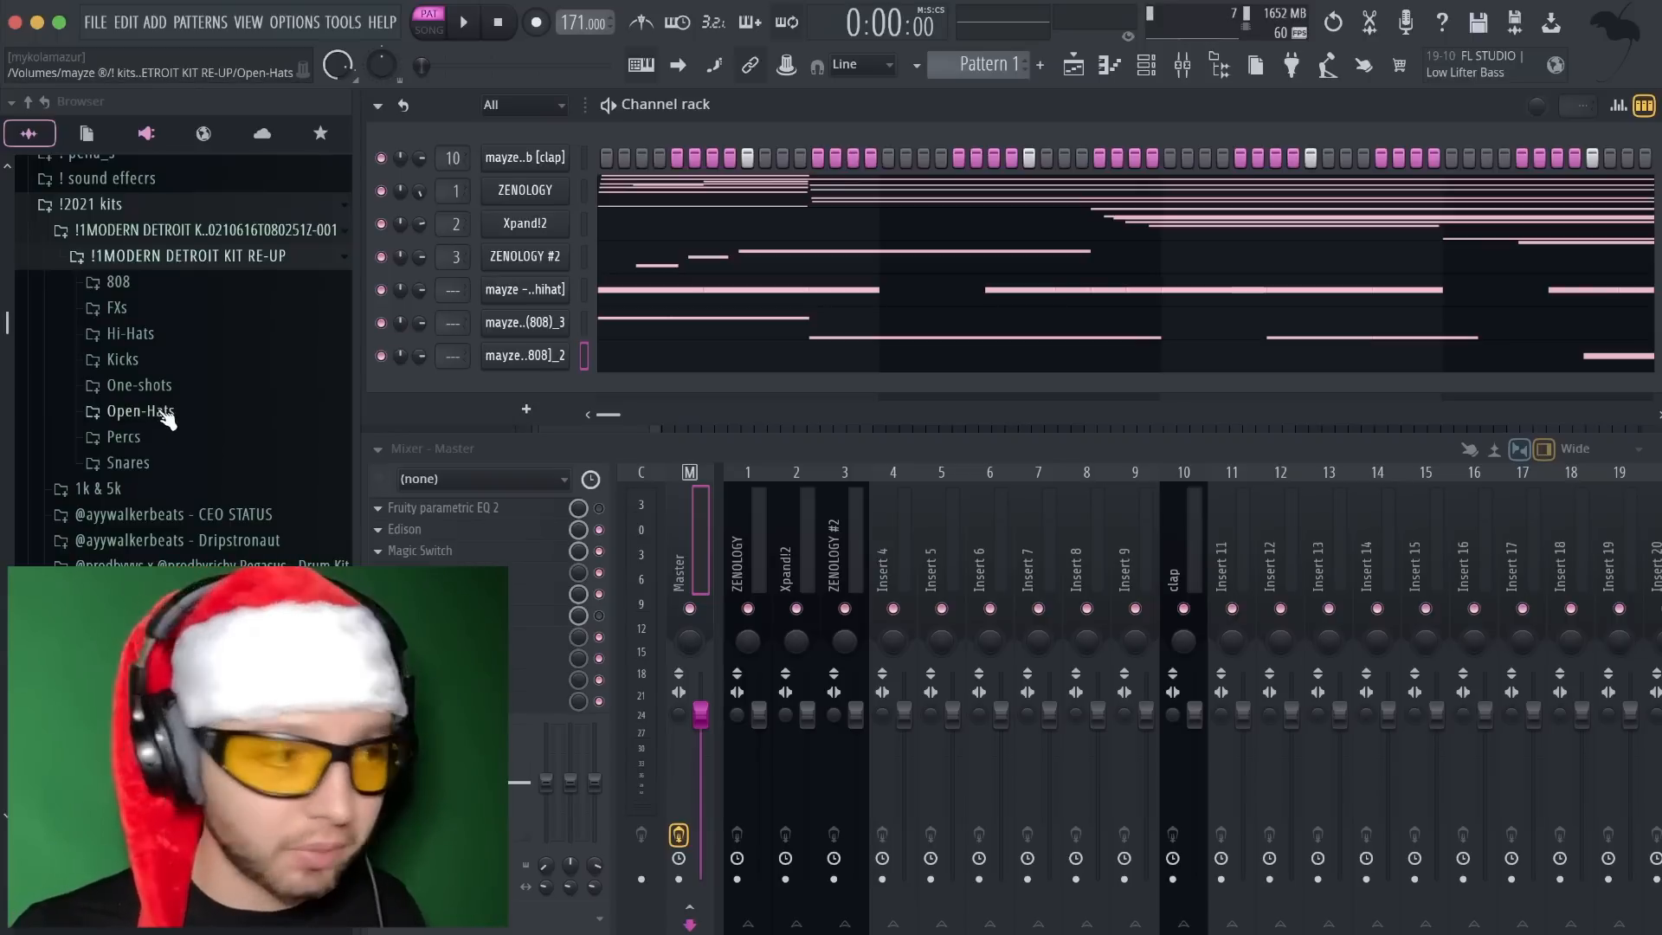
Add Perc 18 and Perc 9 from the !1MODERN DETROIT KIT RE-UP Percs folder as new channels, auditioning samples
left_click(121, 438)
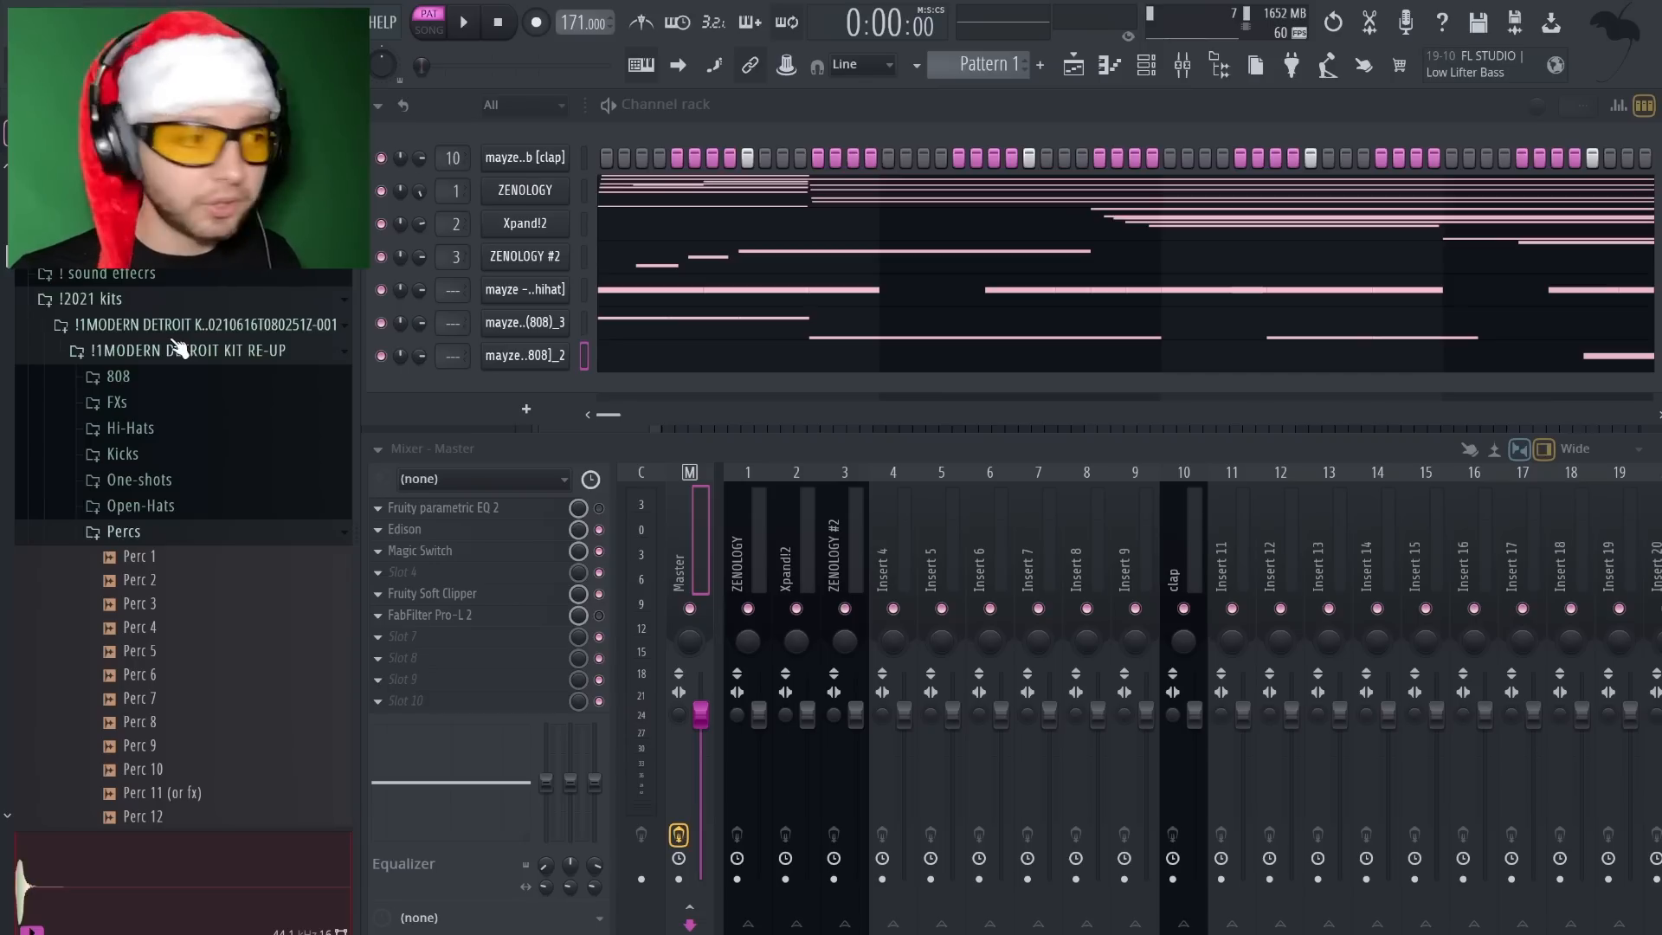
scroll(177, 407, "down", 4)
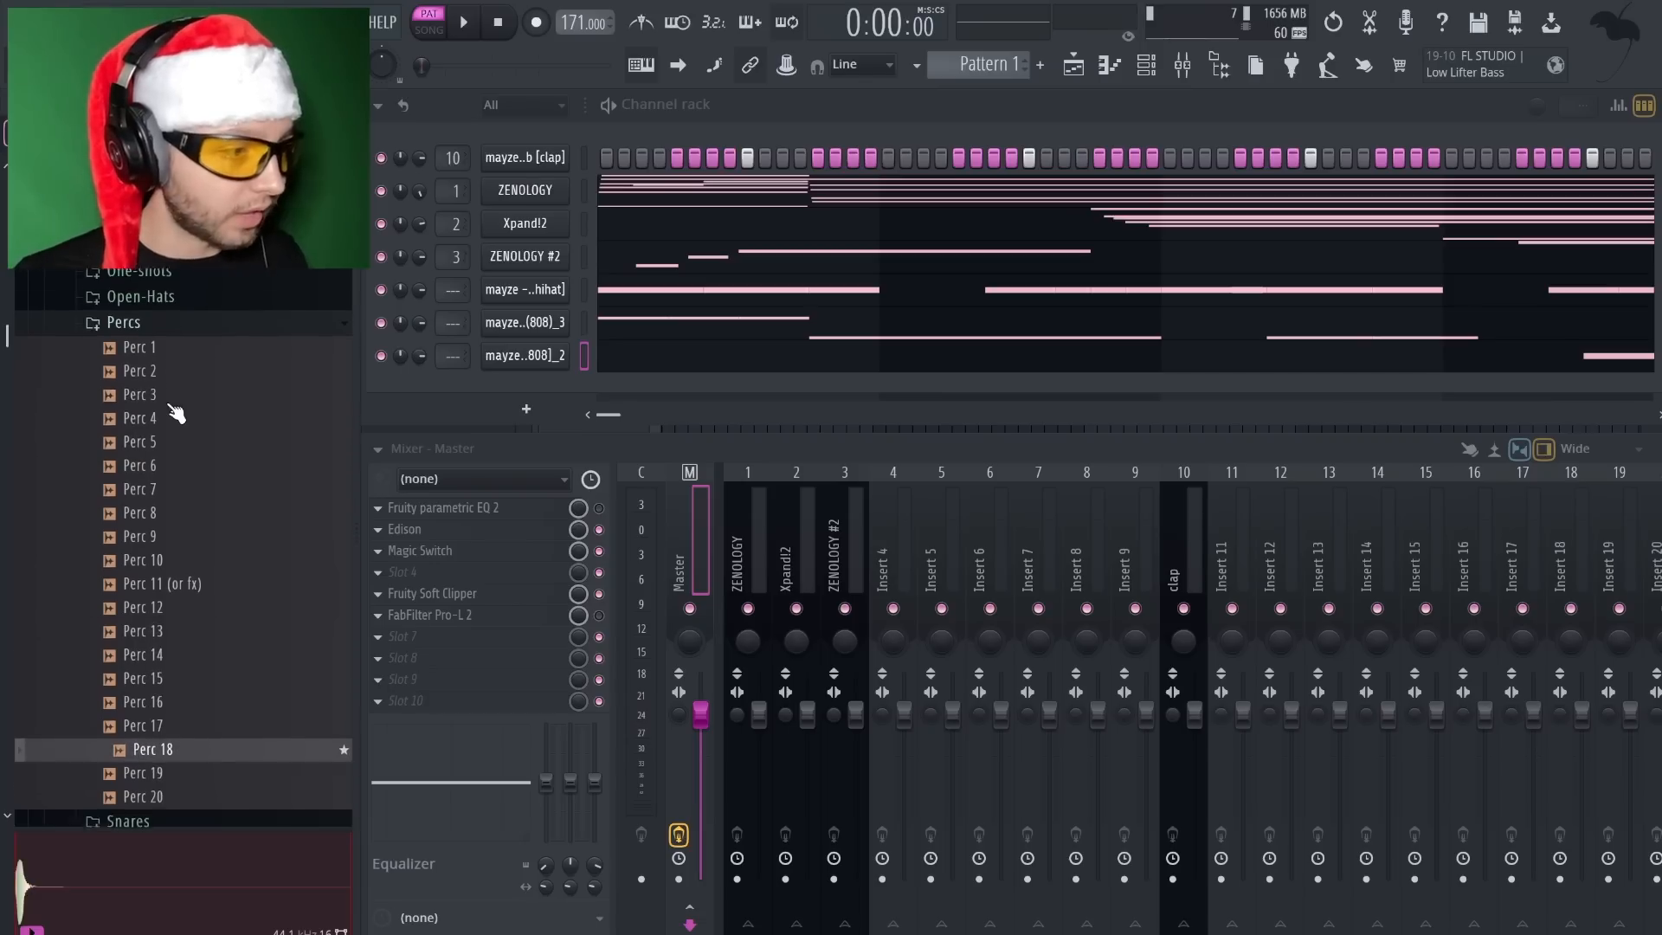
left_click(179, 680)
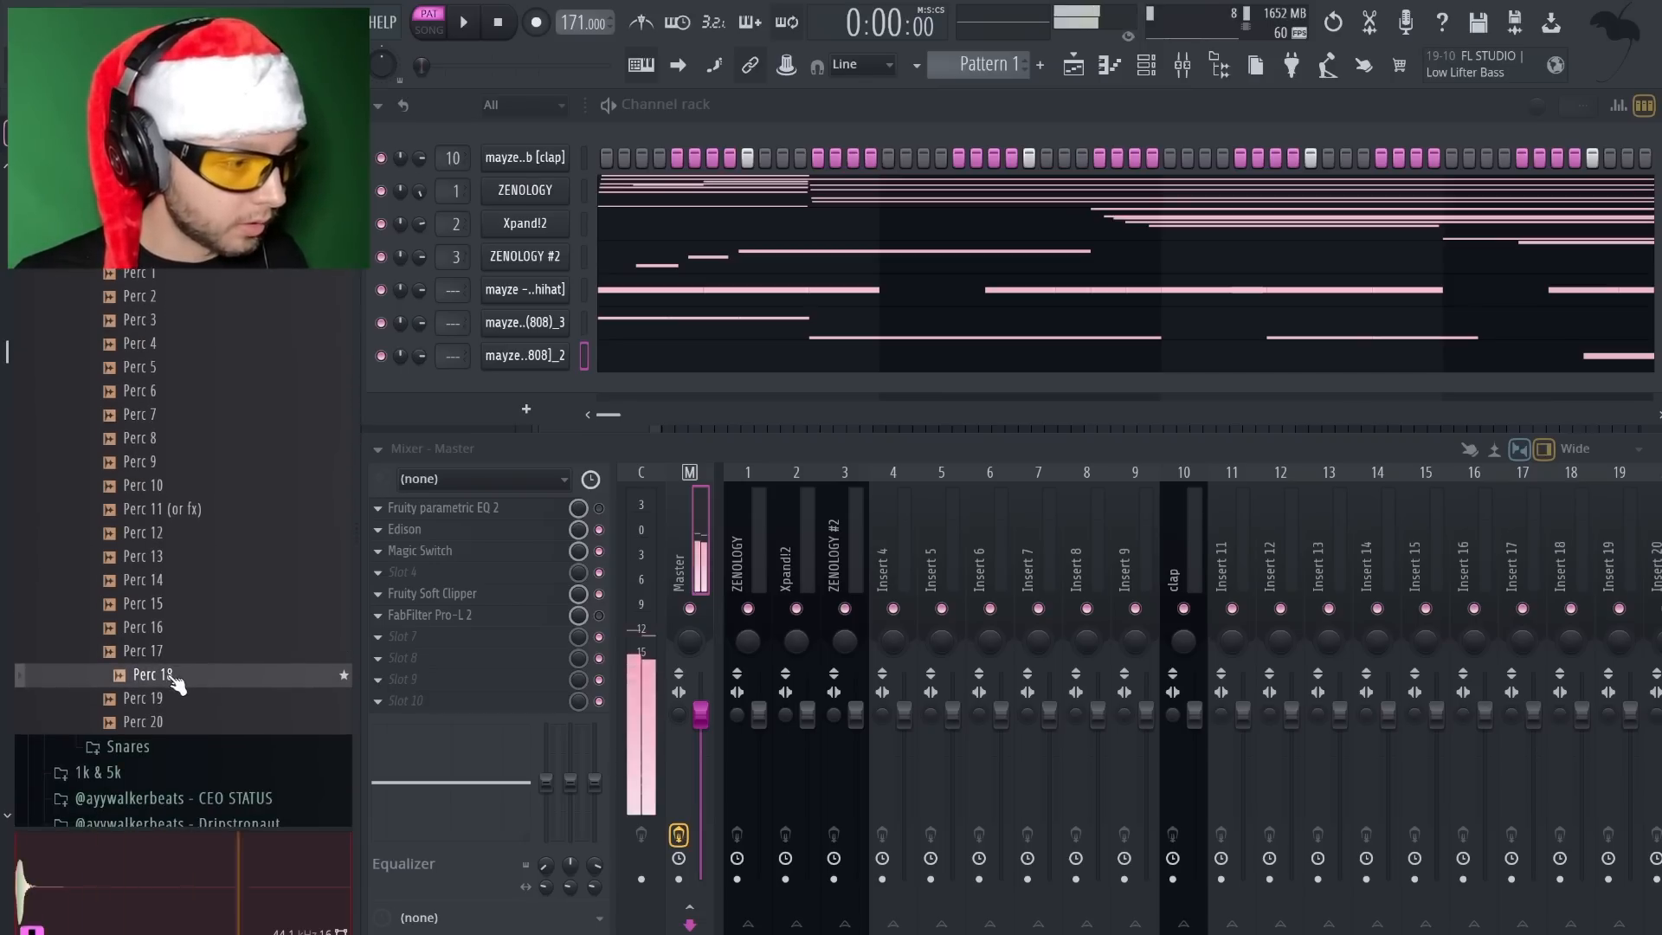
left_click_drag(530, 398, 530, 400)
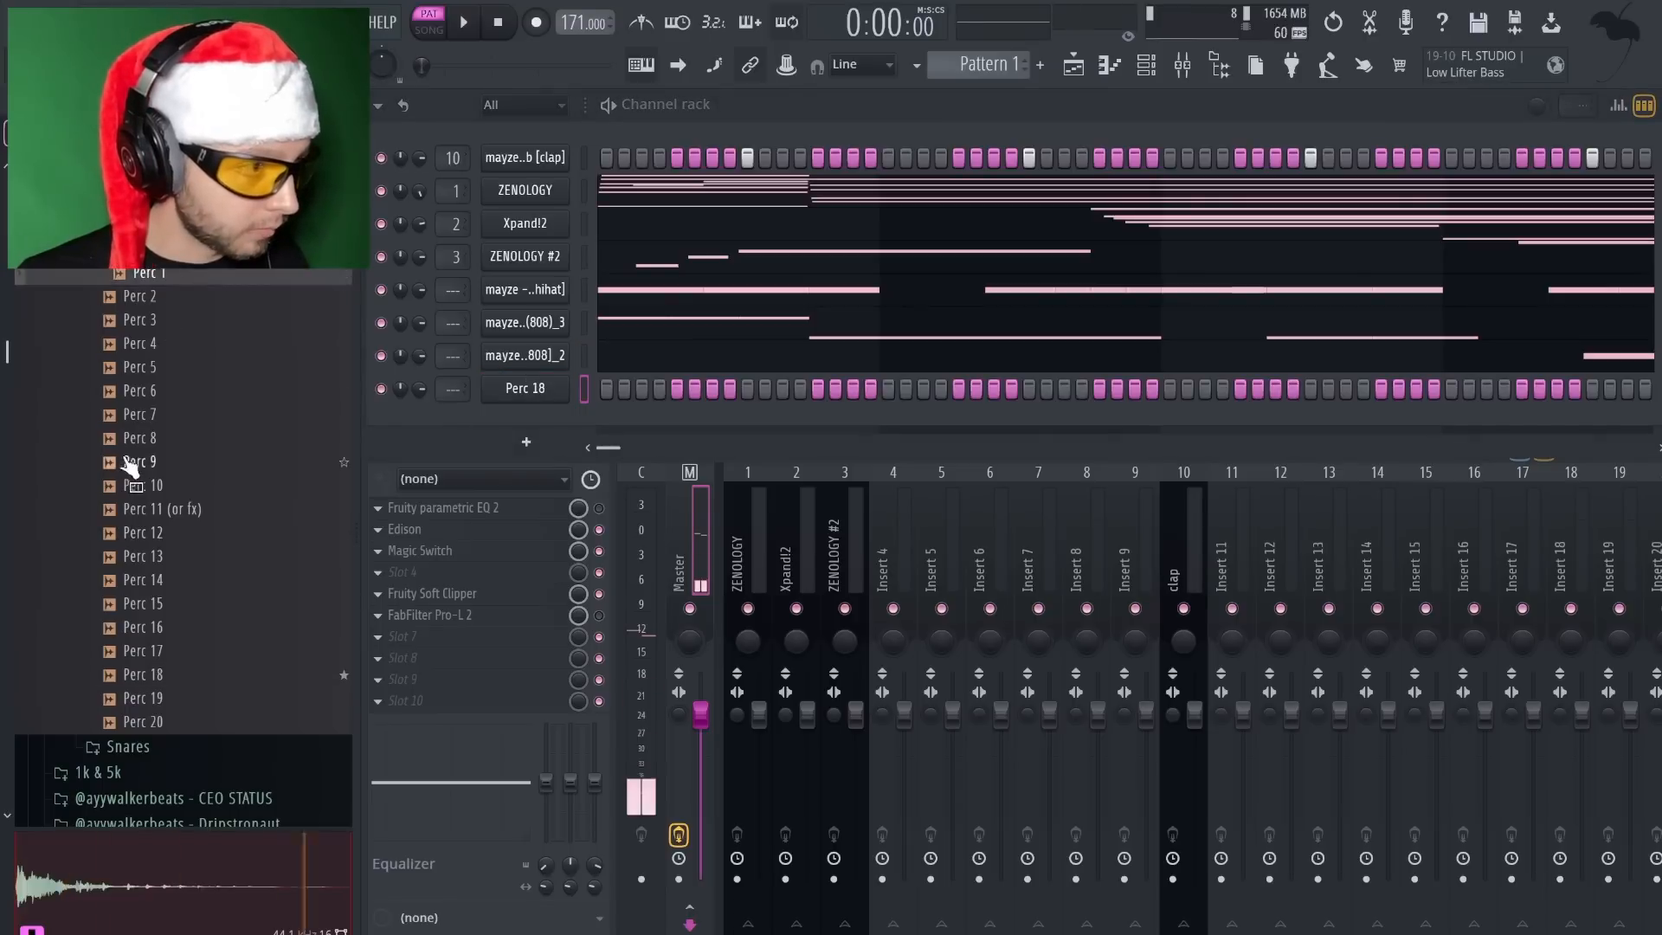
left_click(155, 509)
left_click(175, 463)
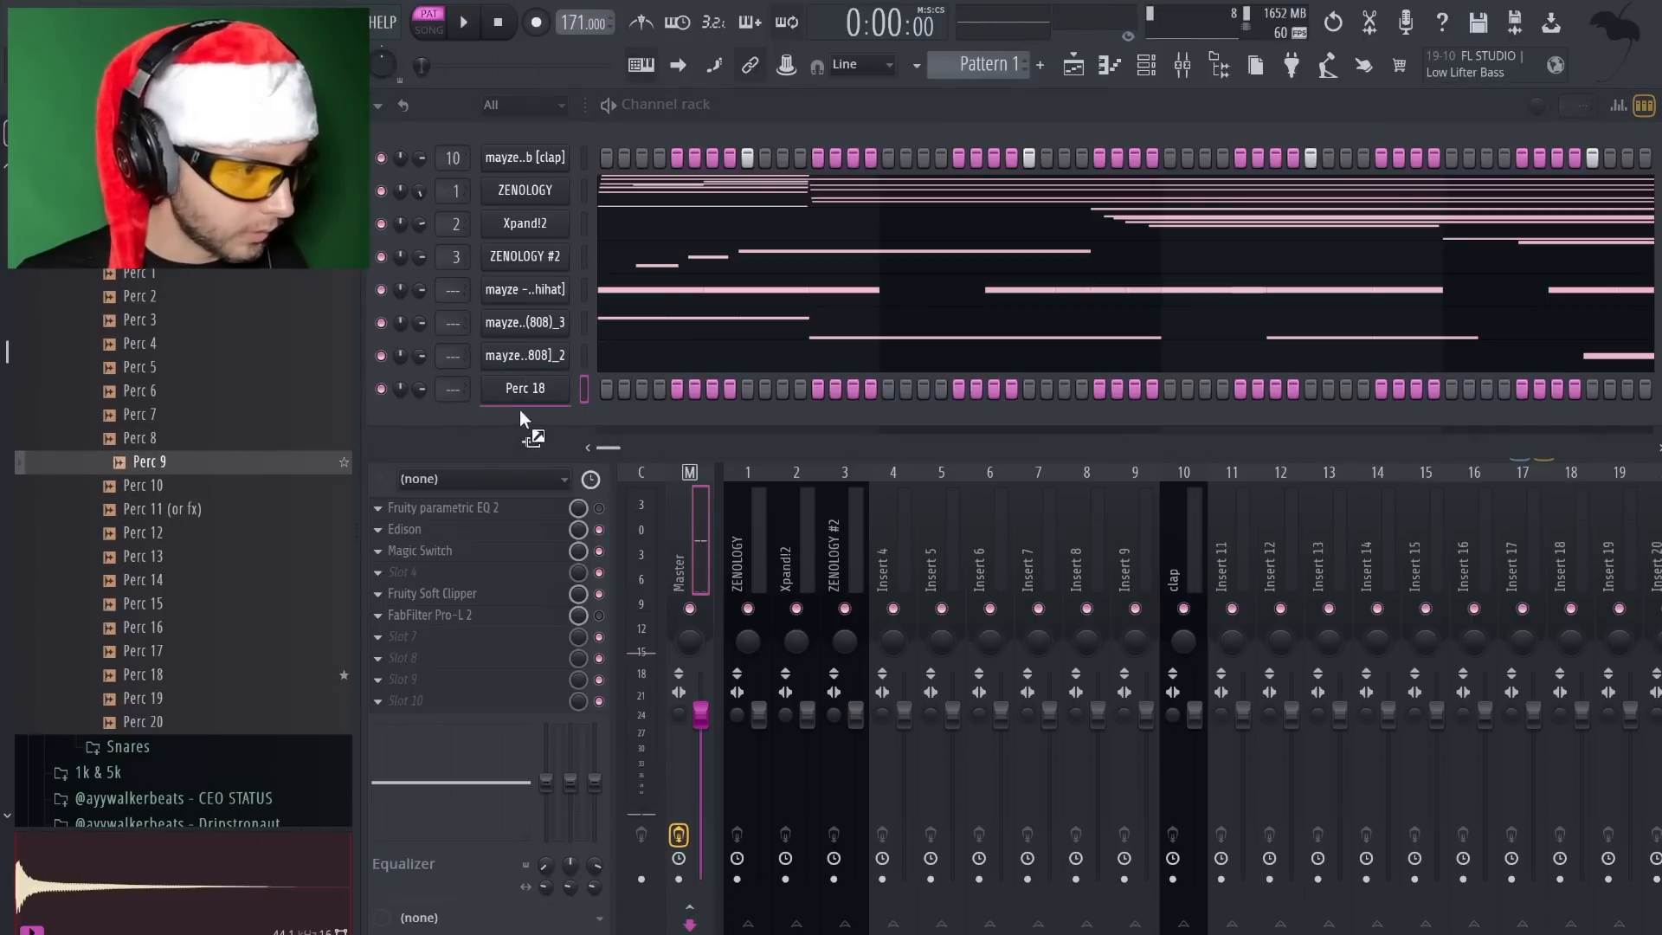
left_click_drag(519, 420, 521, 422)
Place Perc 18 hits on the first three steps of bar 4 and close its sampler window
key("space")
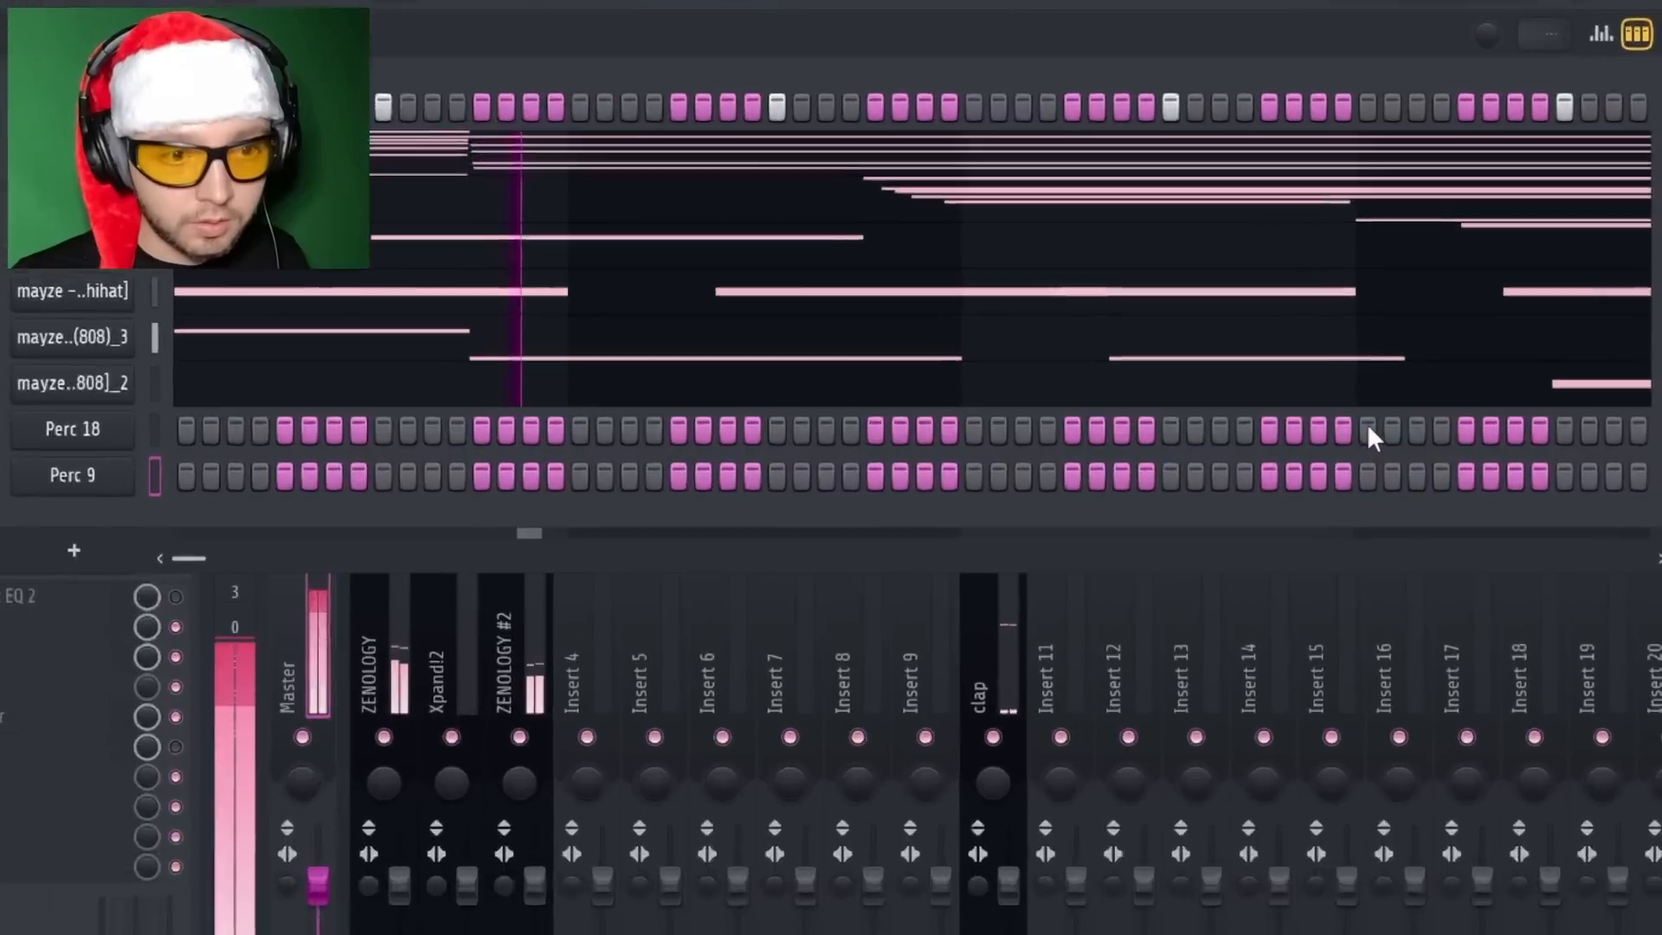
left_click_drag(1451, 388, 1487, 387)
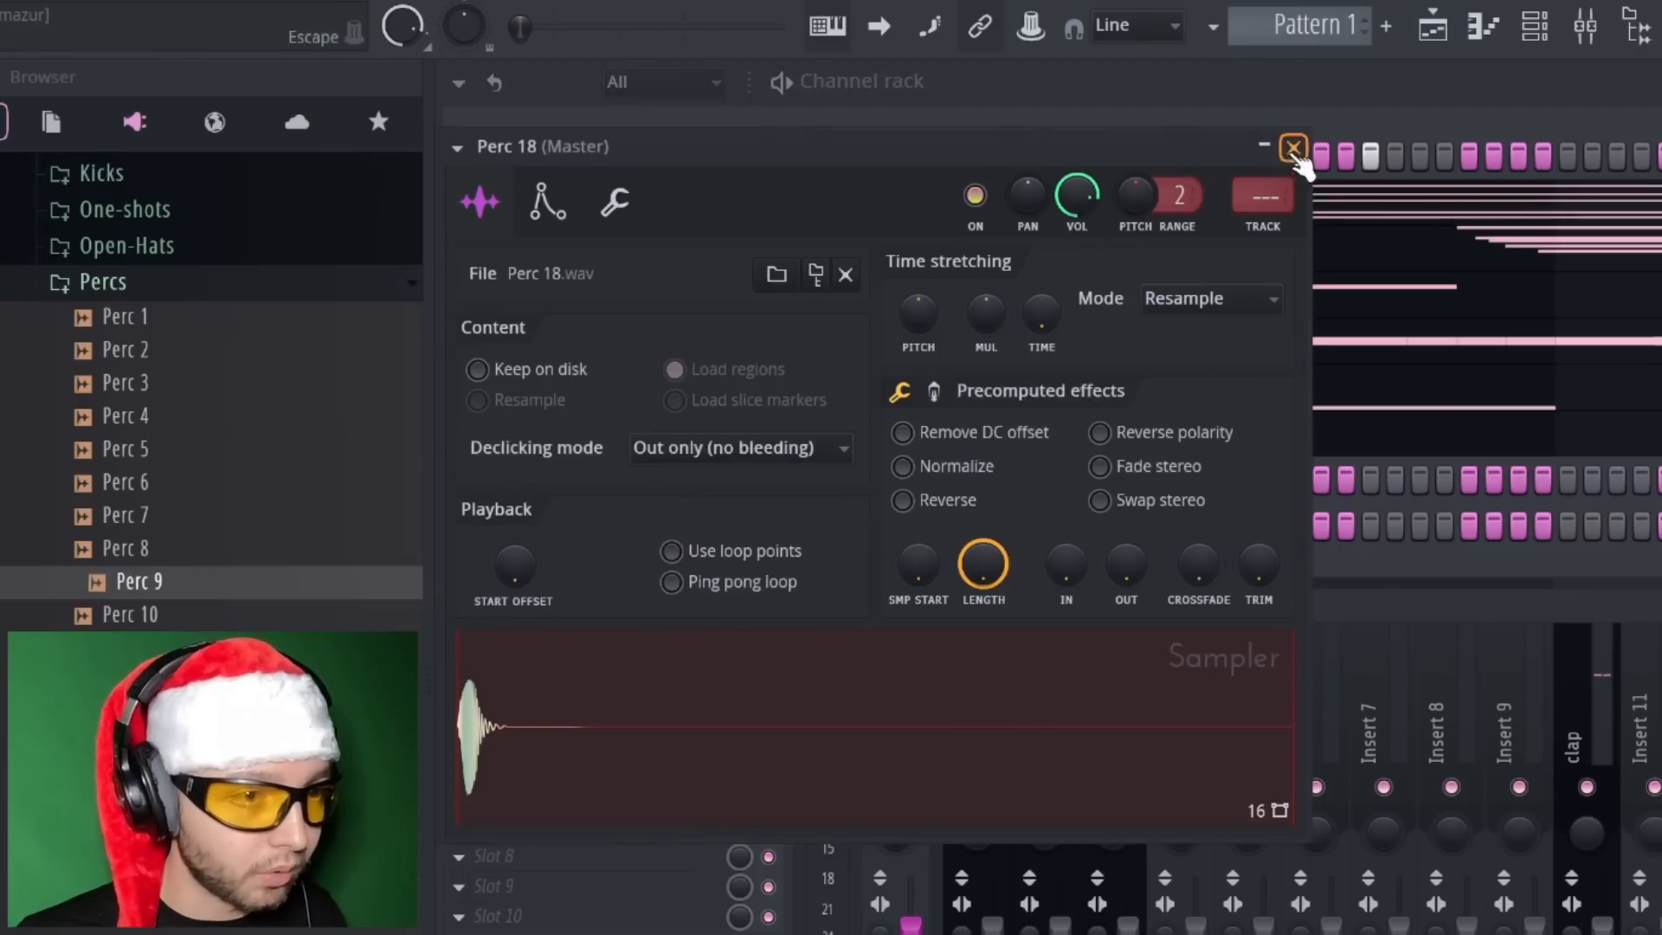
left_click(1293, 149)
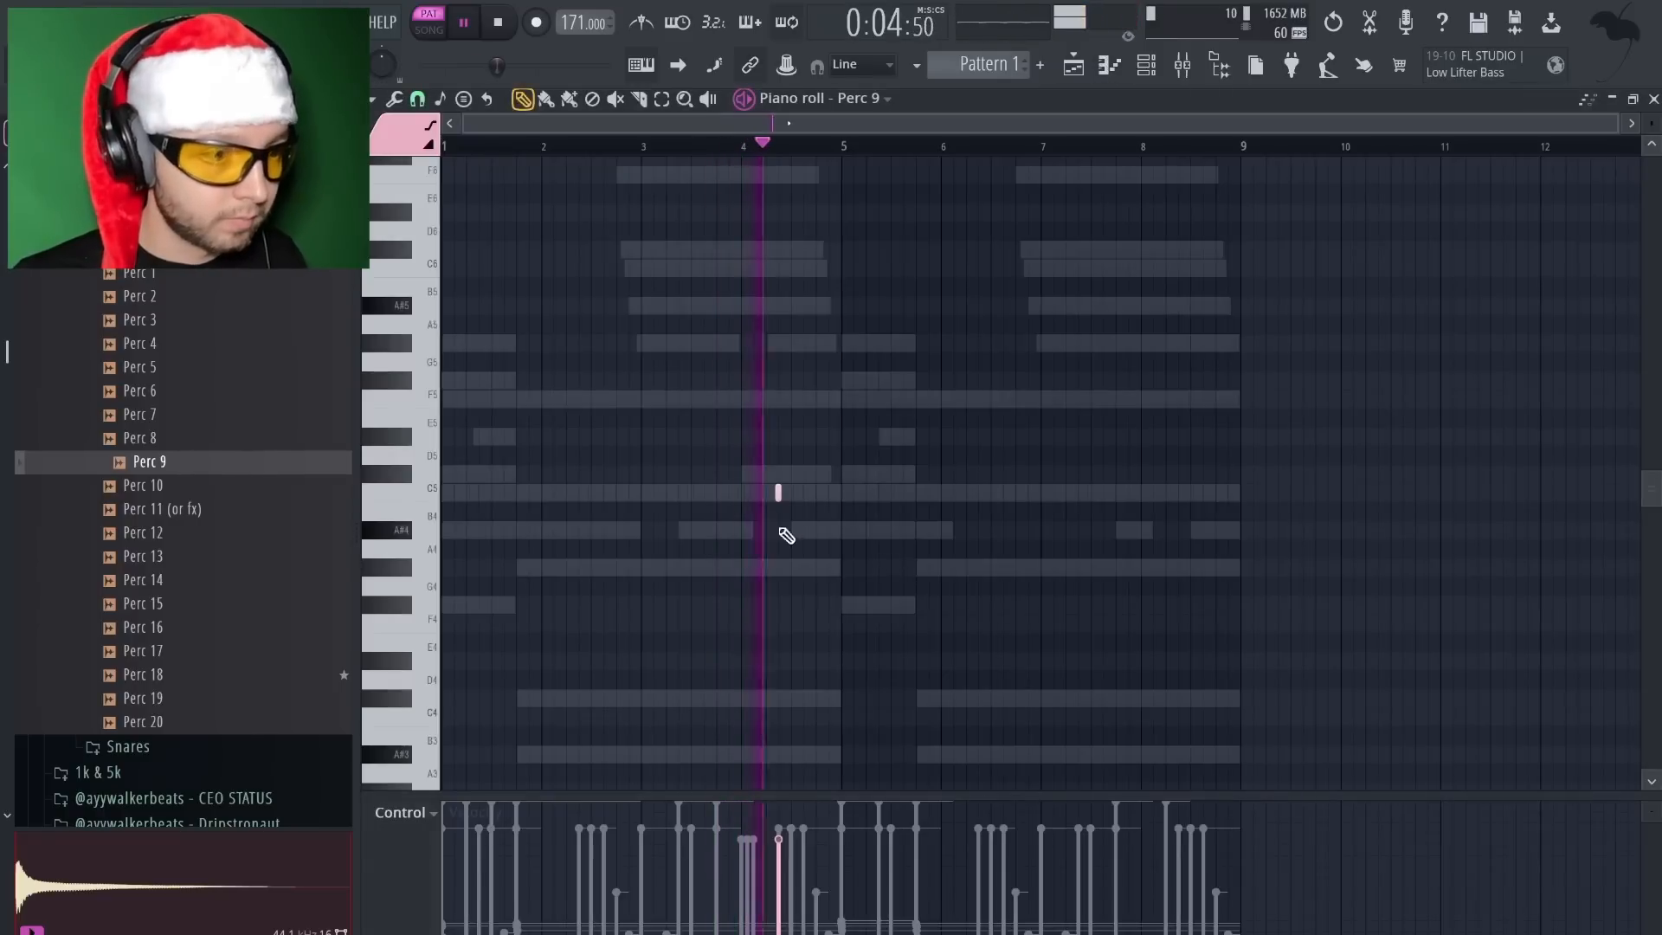
Close Perc 9's sampler window and add a second short C5 after its first hit in bar 4
key("space")
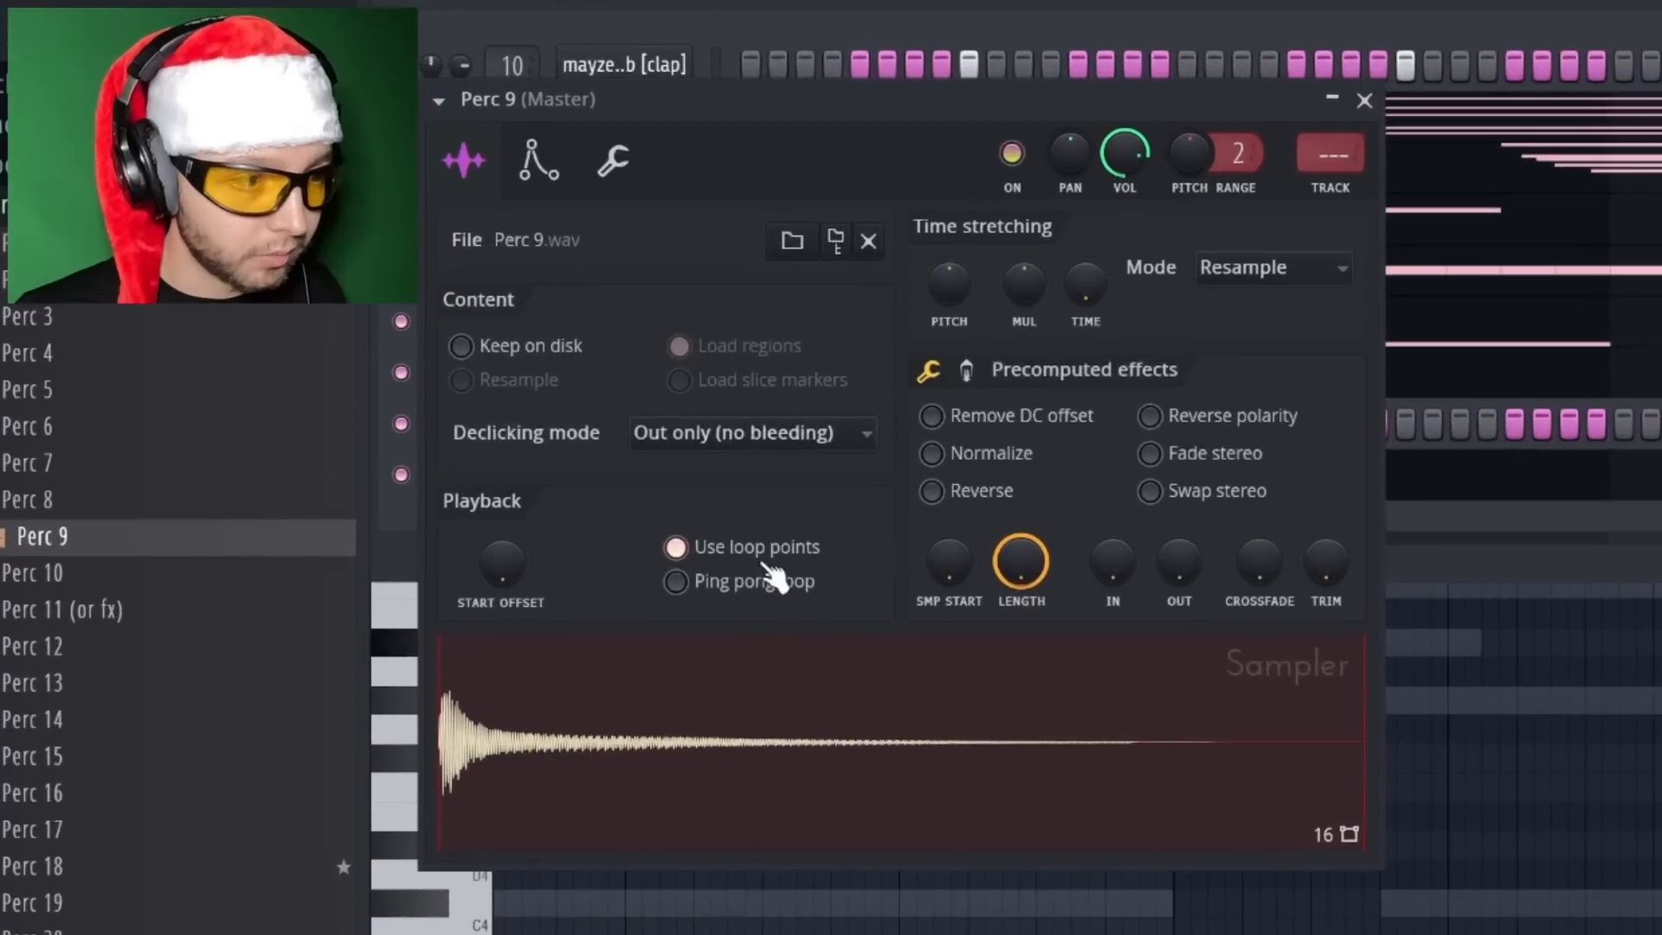
left_click(1366, 100)
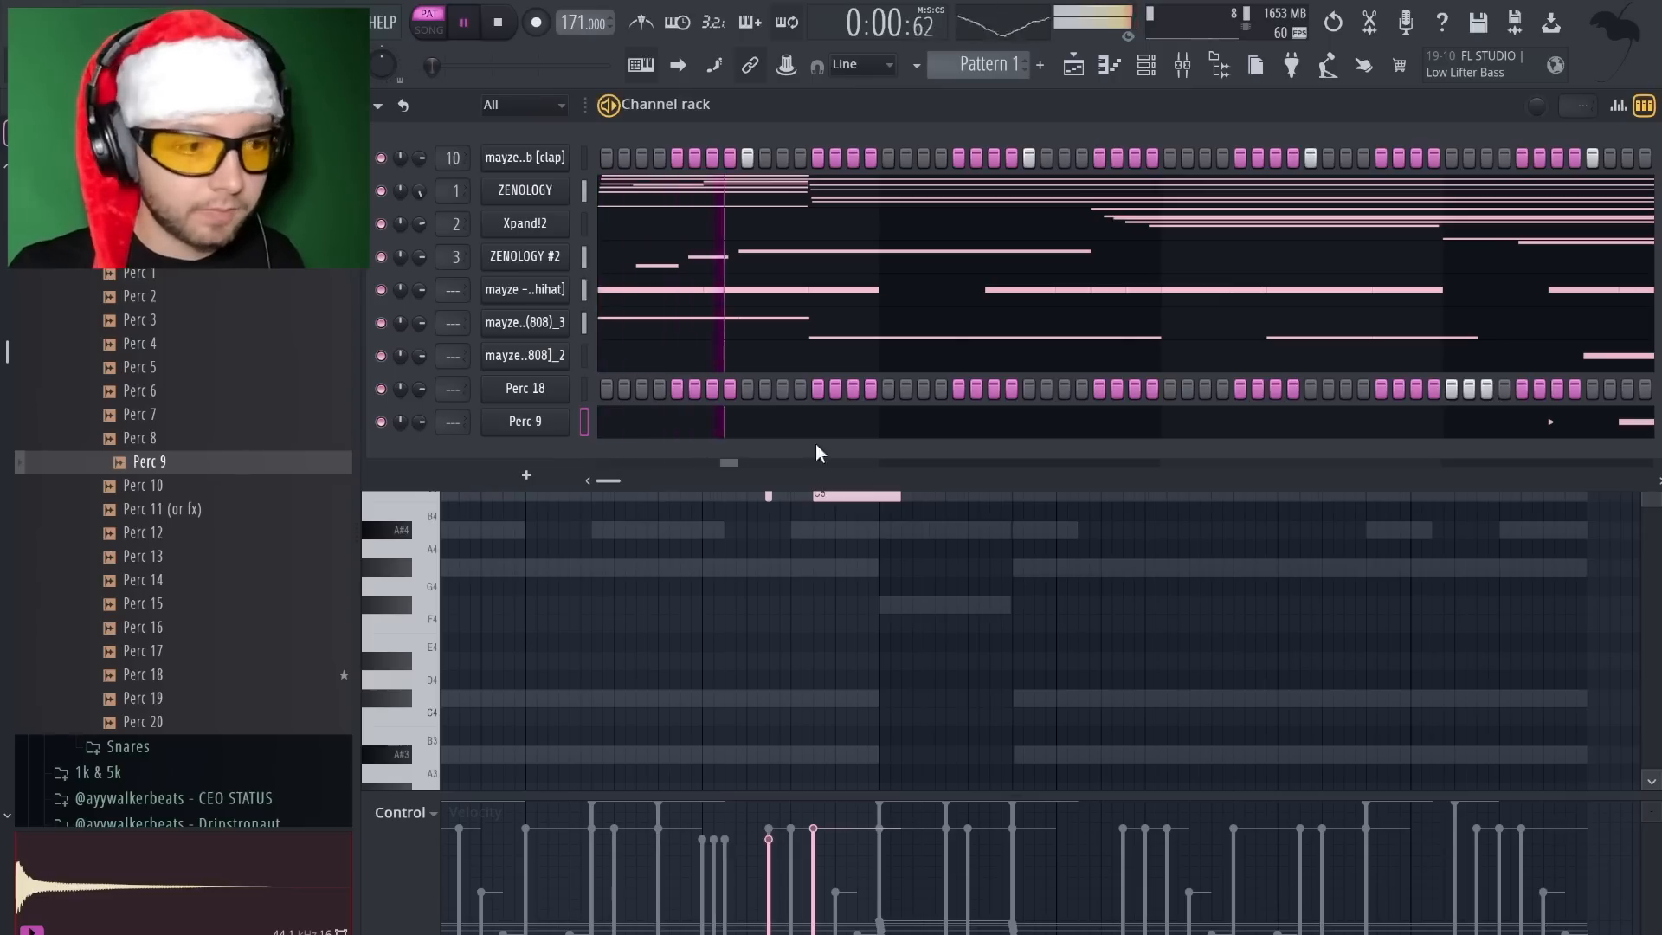
key("F7")
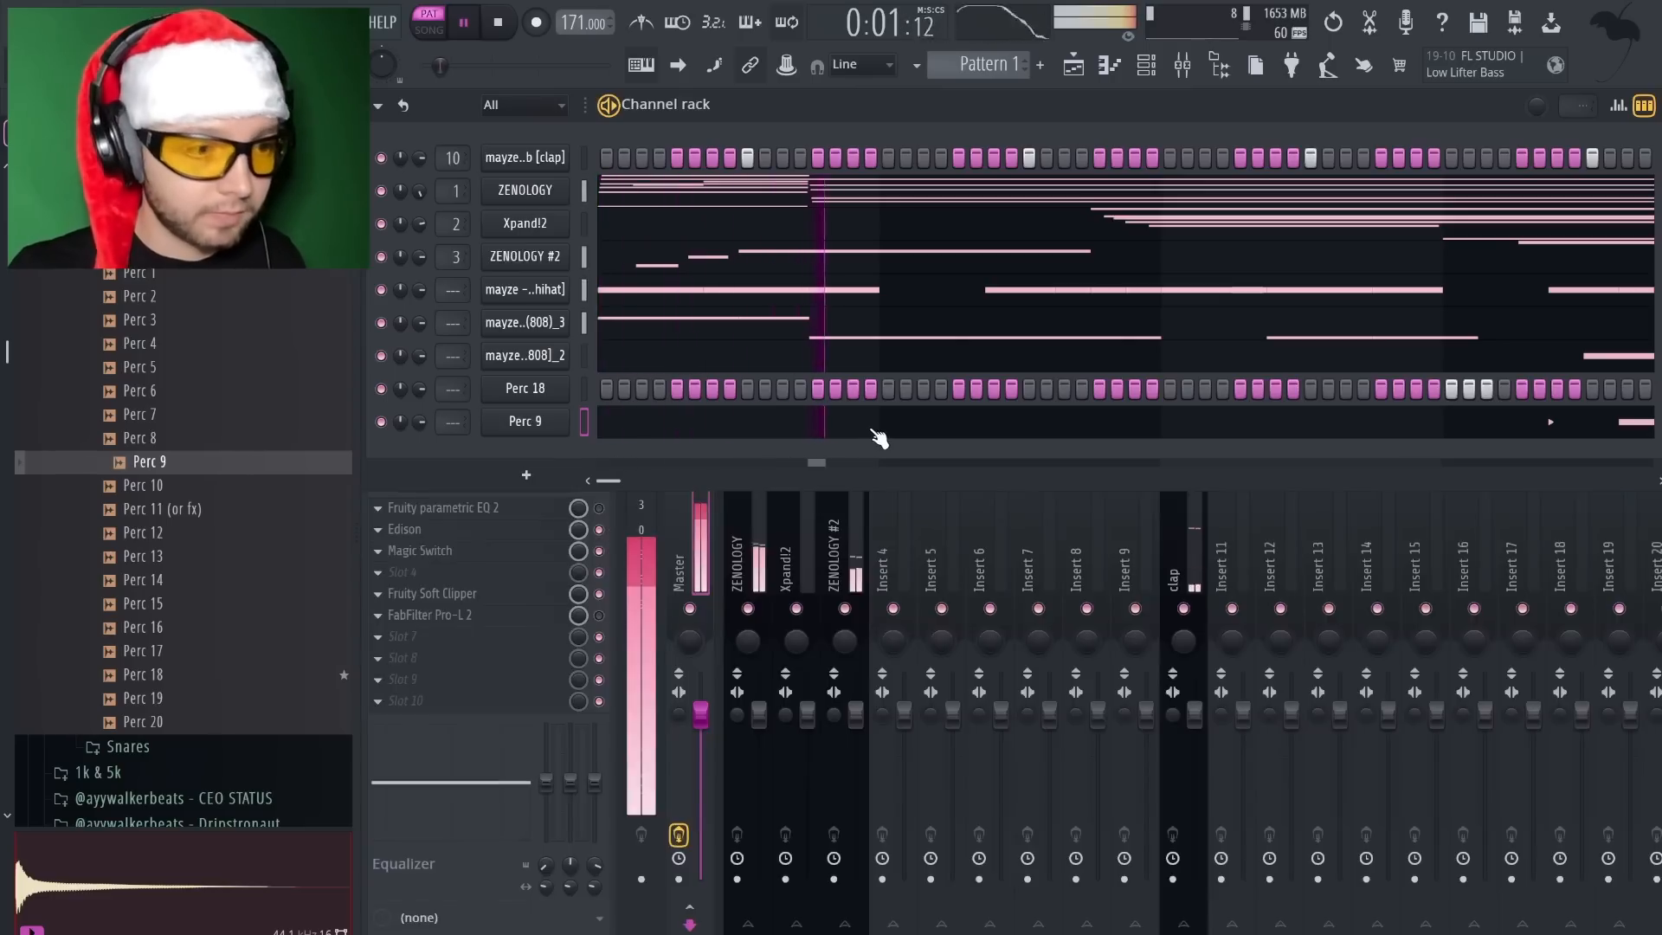
key("F7")
scroll(1112, 512, "up", 2)
left_click_drag(1191, 492, 1094, 495)
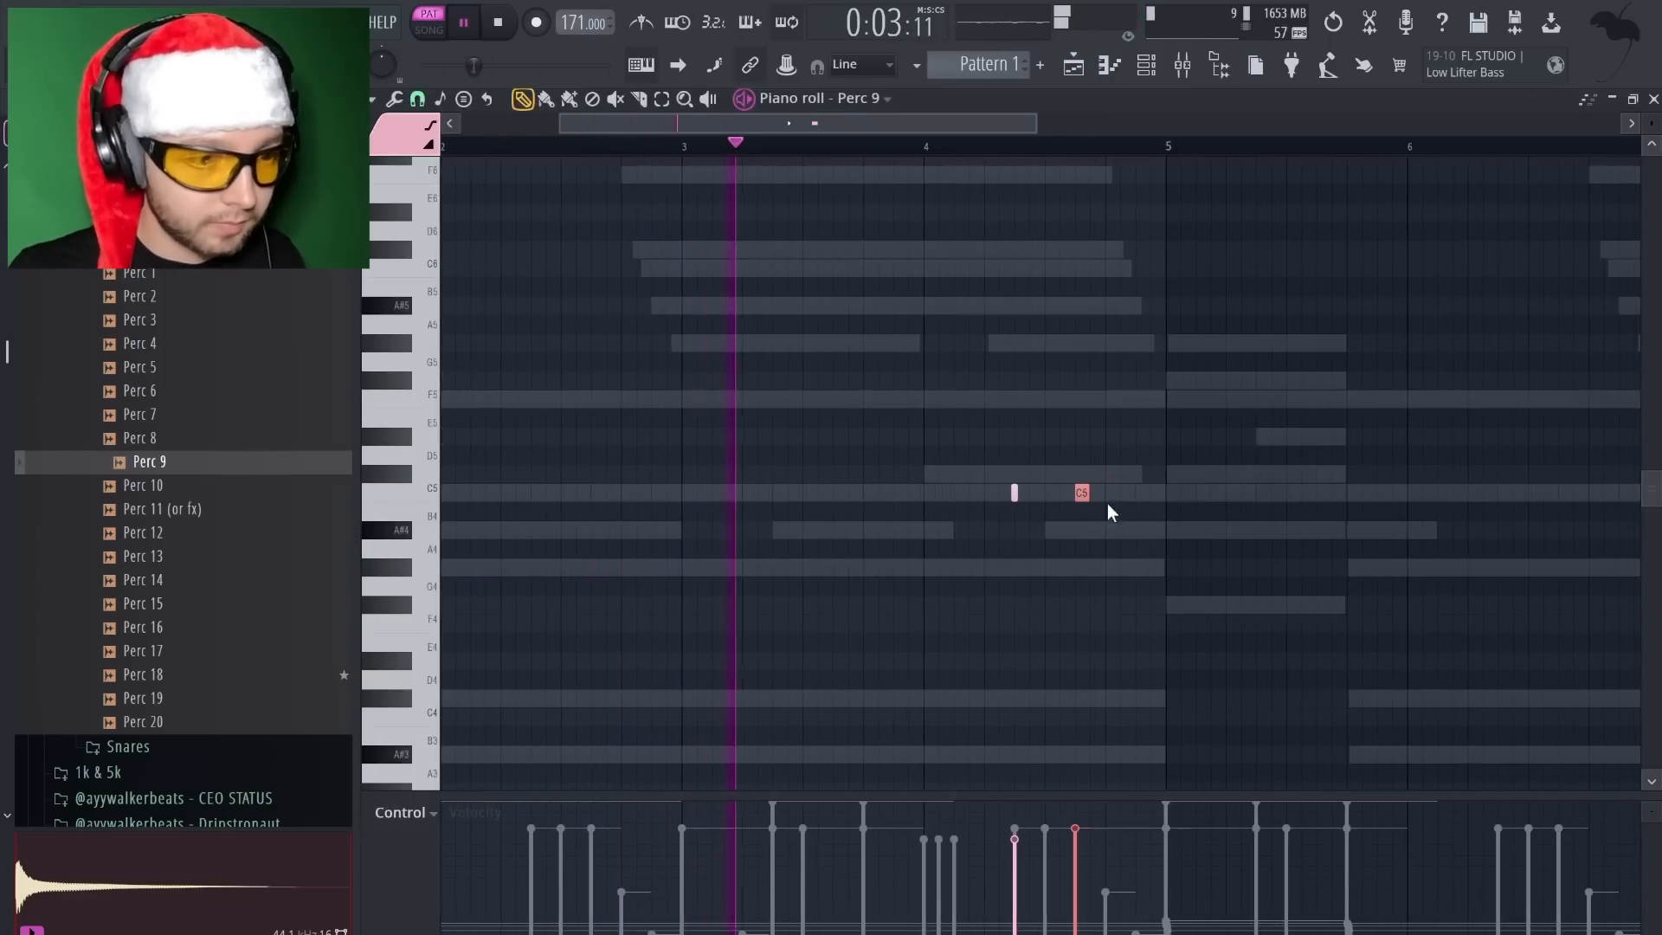
Copy the bar 4 hits of Perc 9 and Perc 18 to the same positions in bar 8
scroll(1073, 519, "down", 3)
key("ctrl+a")
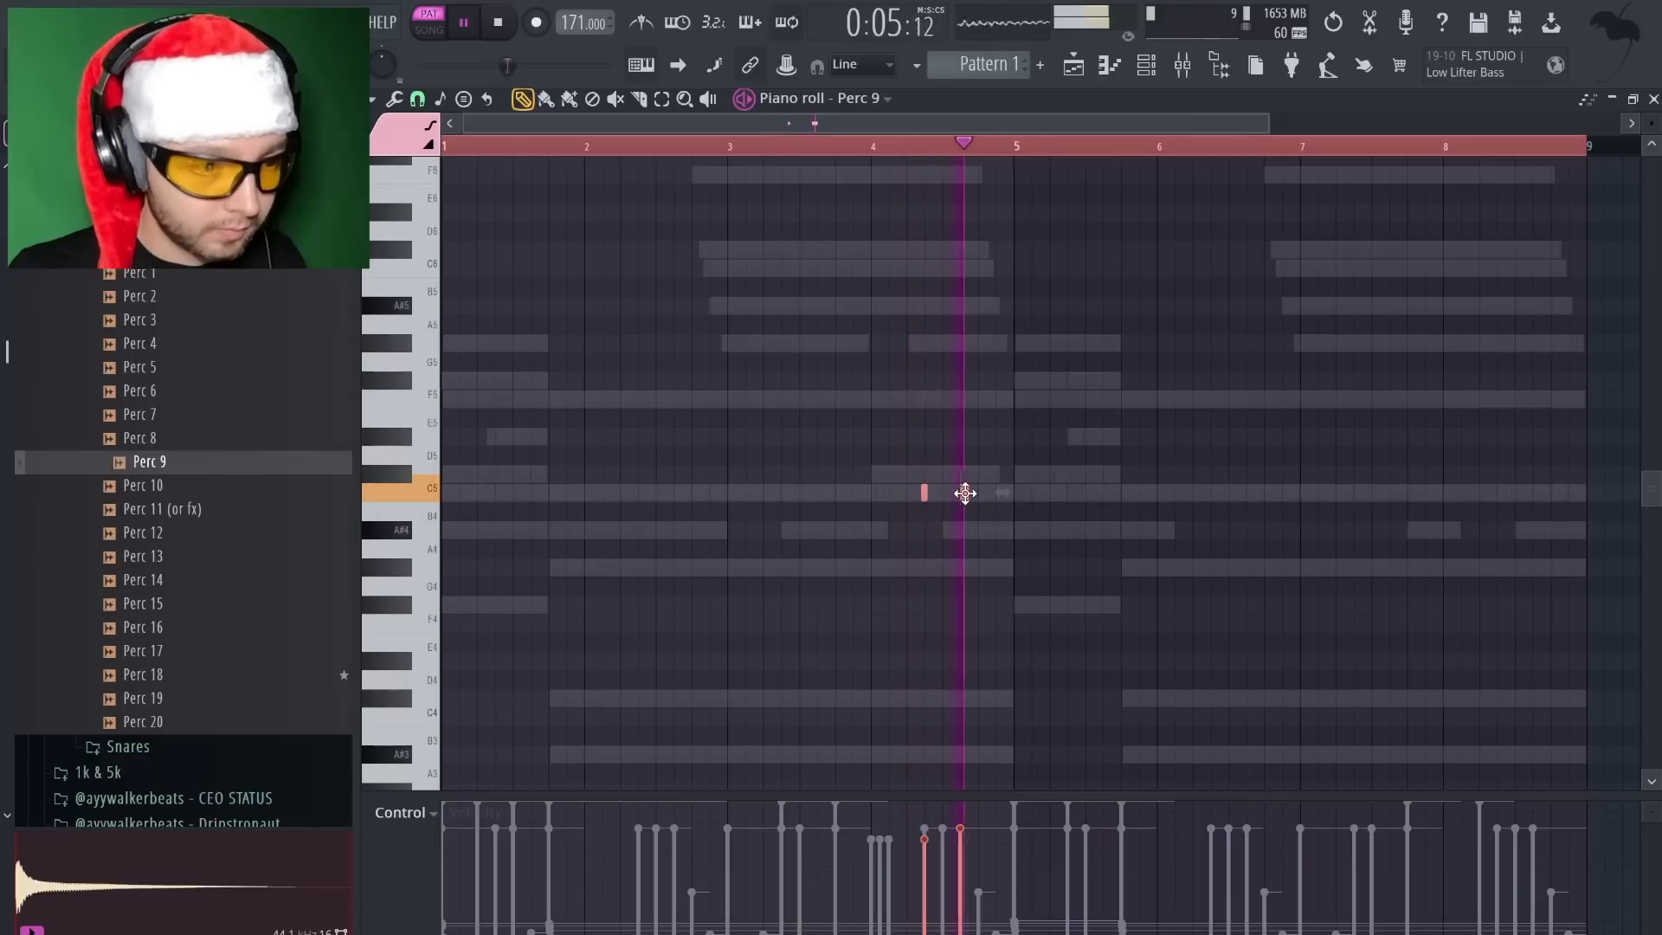
left_click_drag(963, 494, 1533, 503)
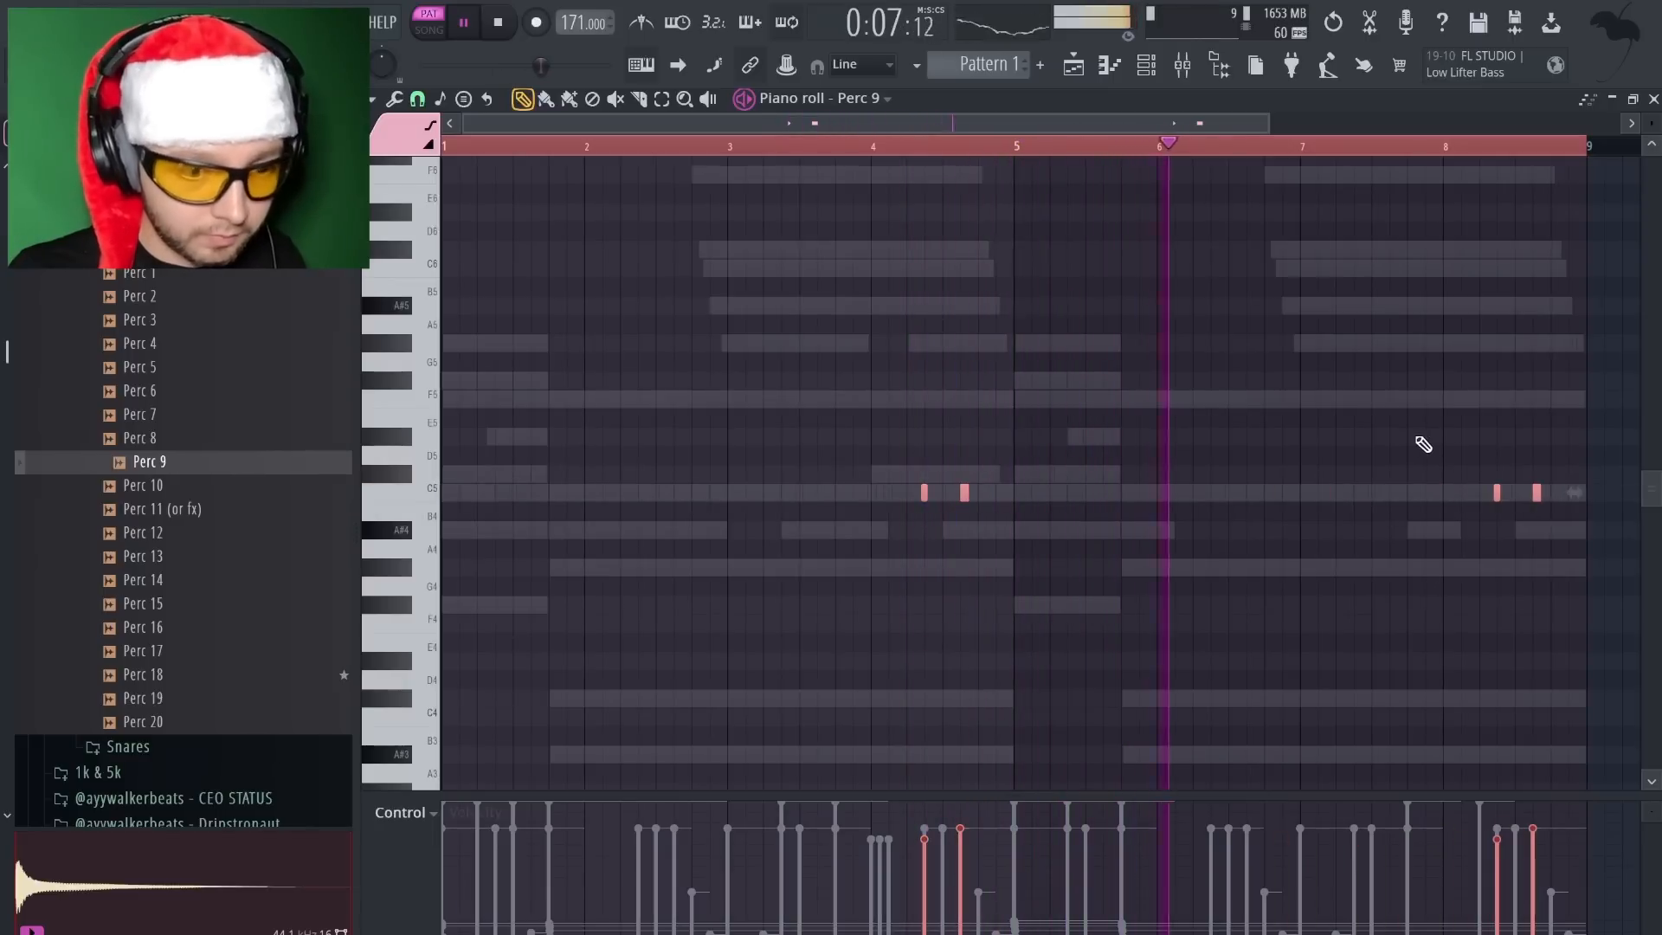
left_click(1653, 98)
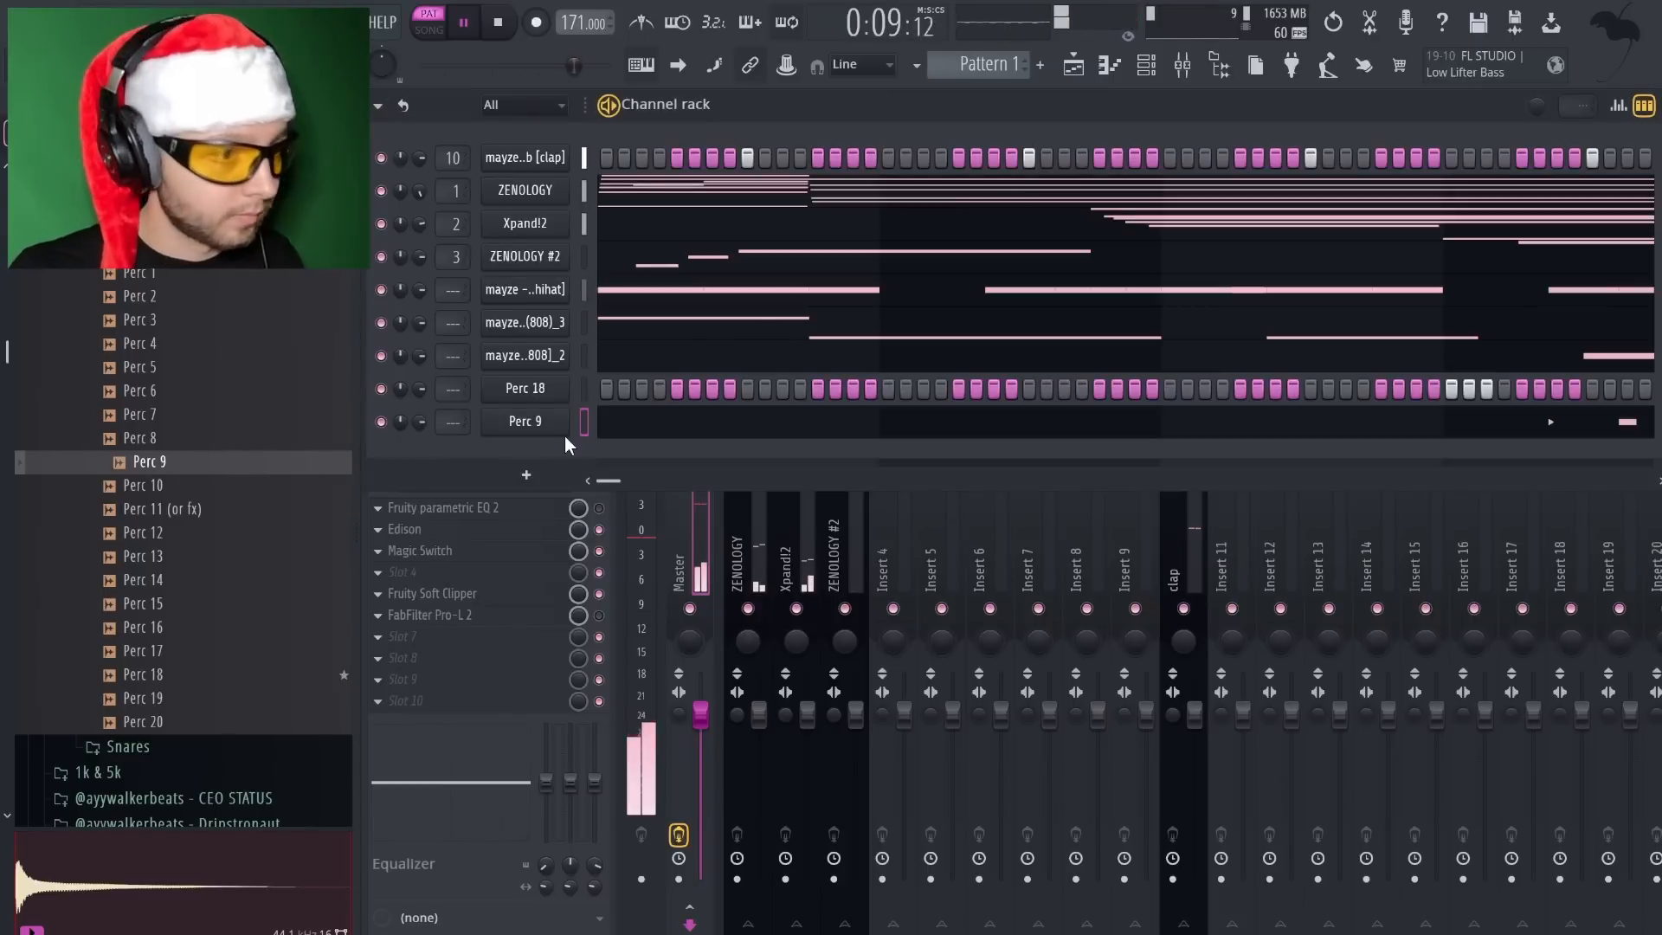
left_click(1111, 70)
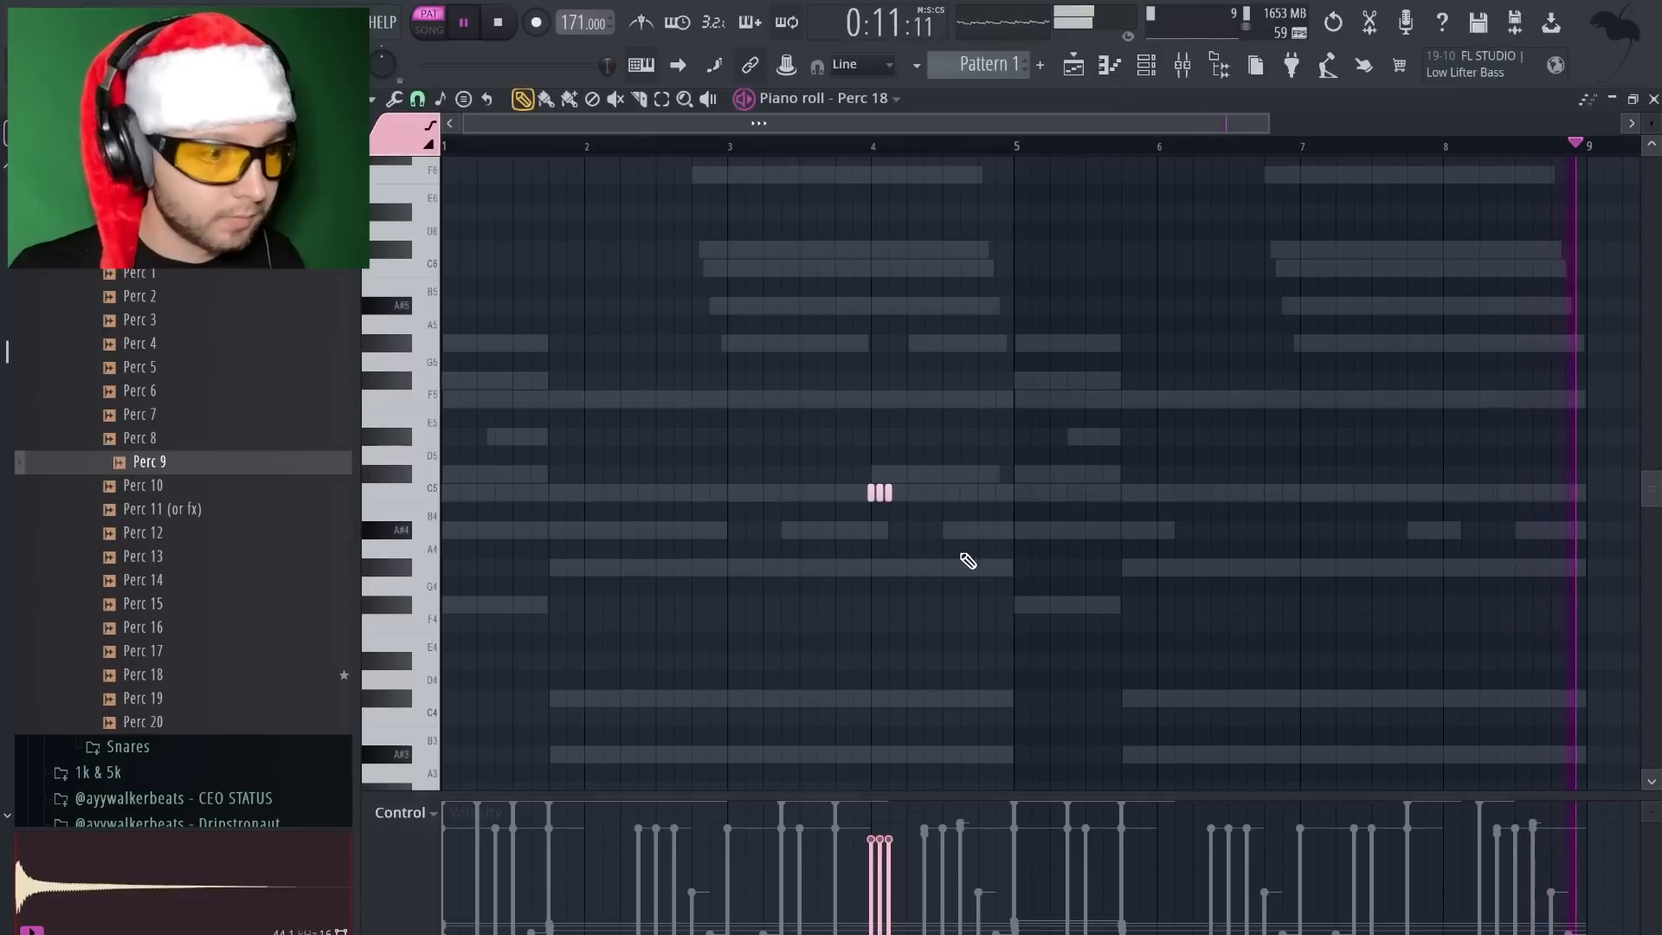
left_click_drag(878, 495, 1456, 494)
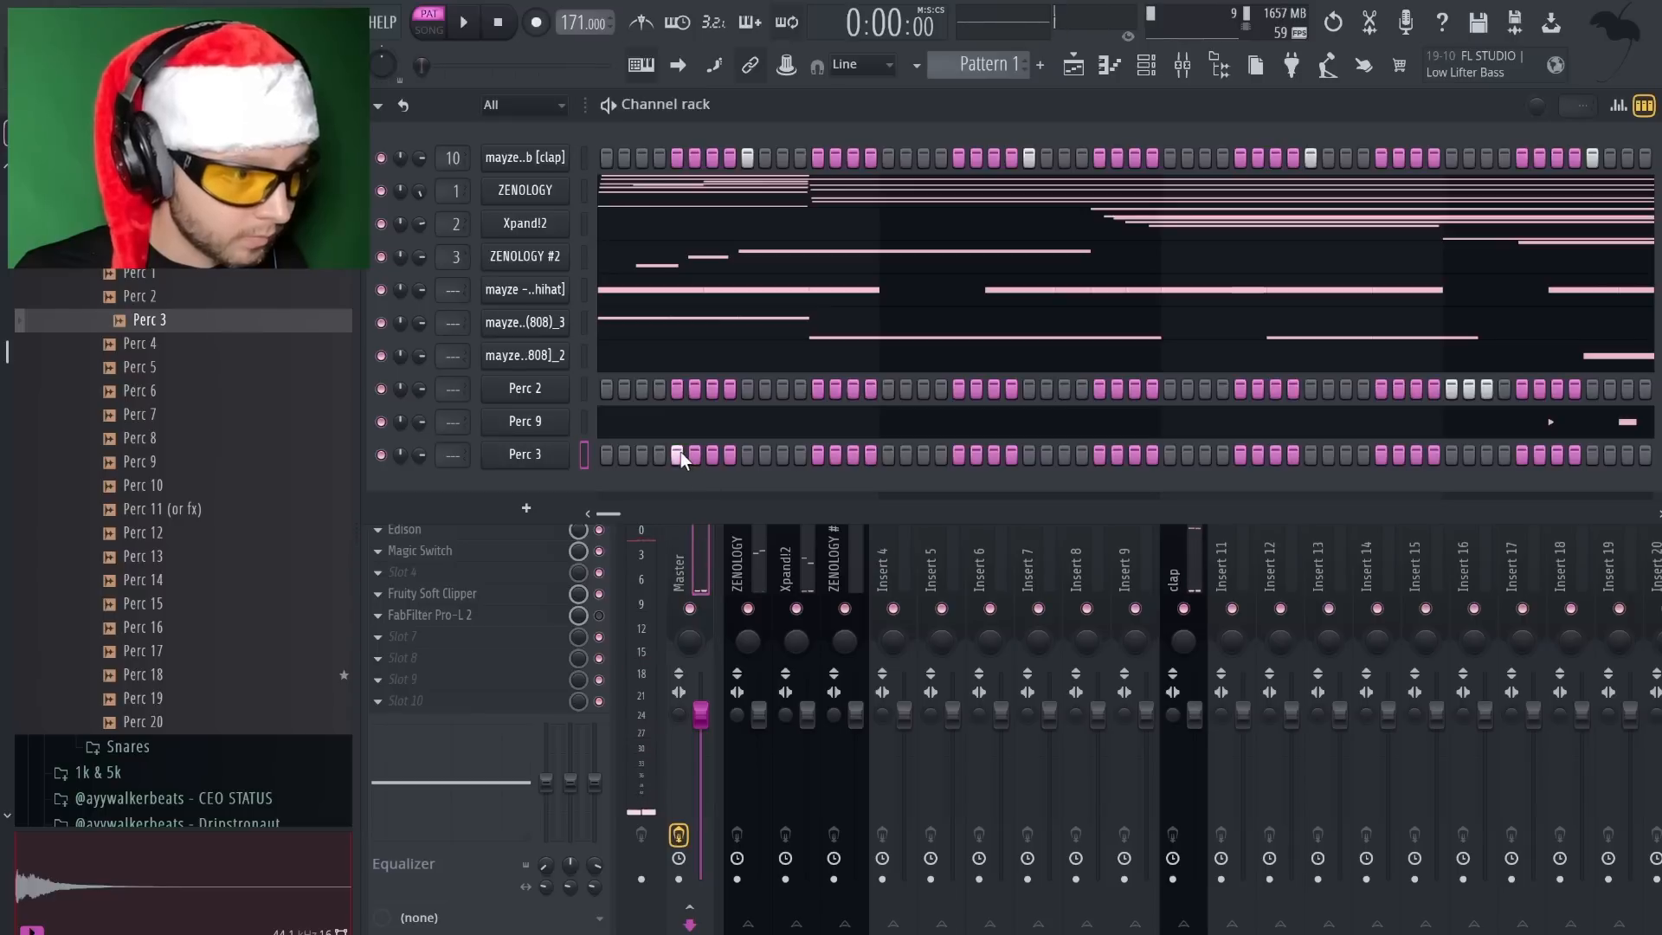
Check Perc 3's sampler, audition other percs and replace the Perc 2 channel's sample with Perc 15
left_click(528, 454)
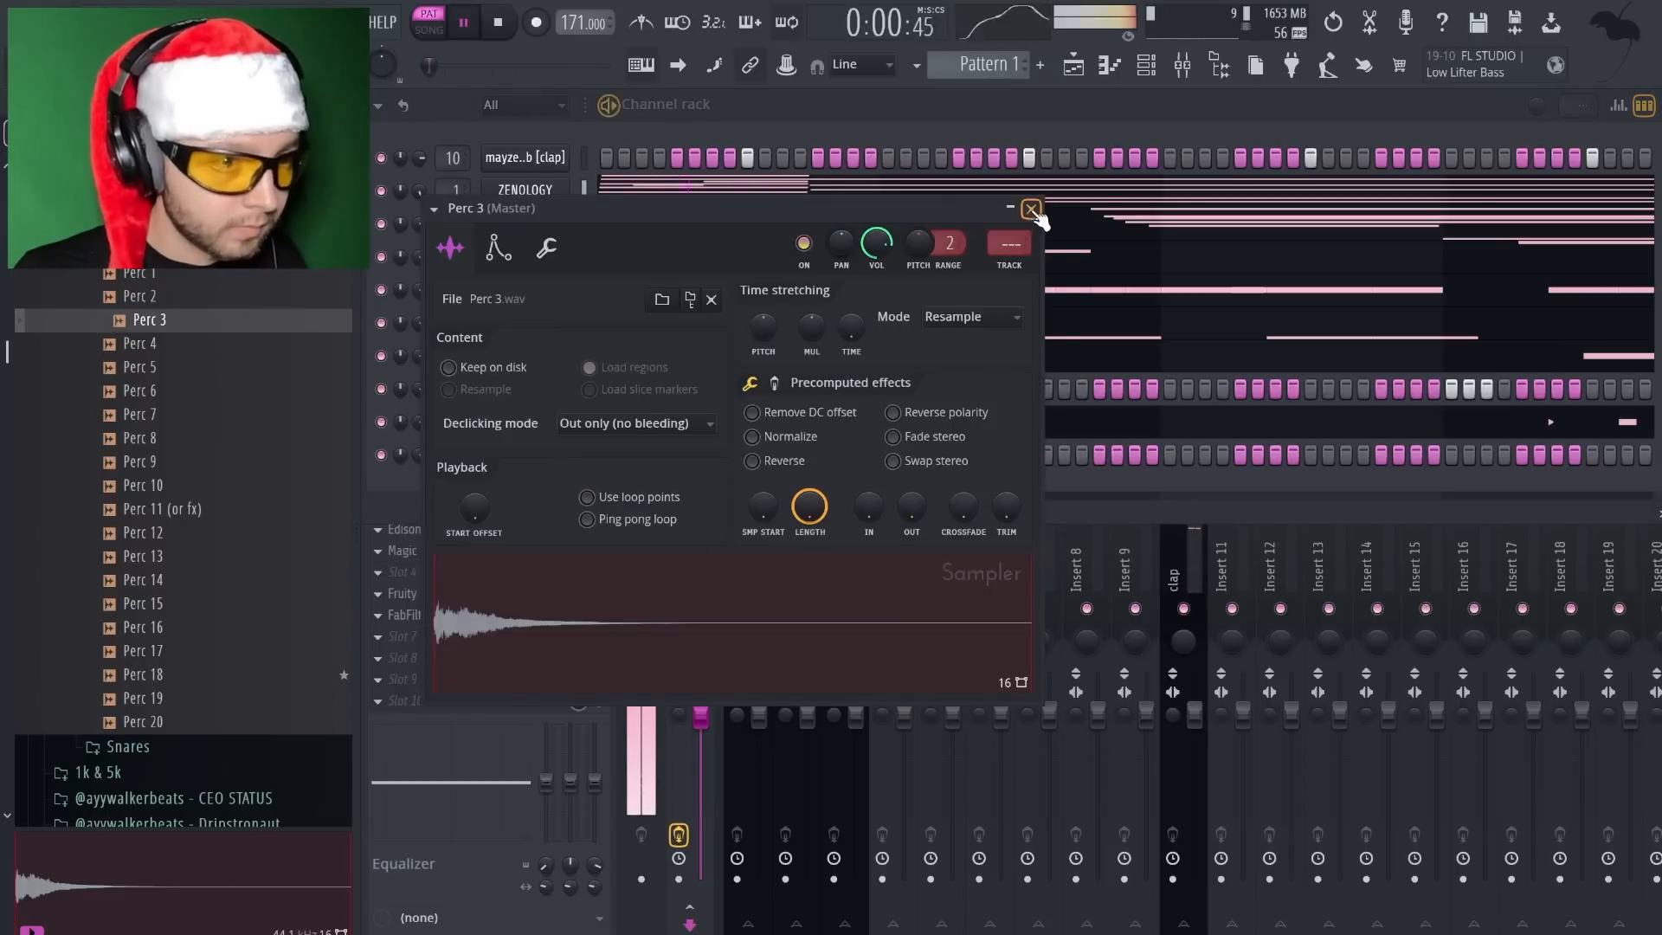
left_click(1031, 210)
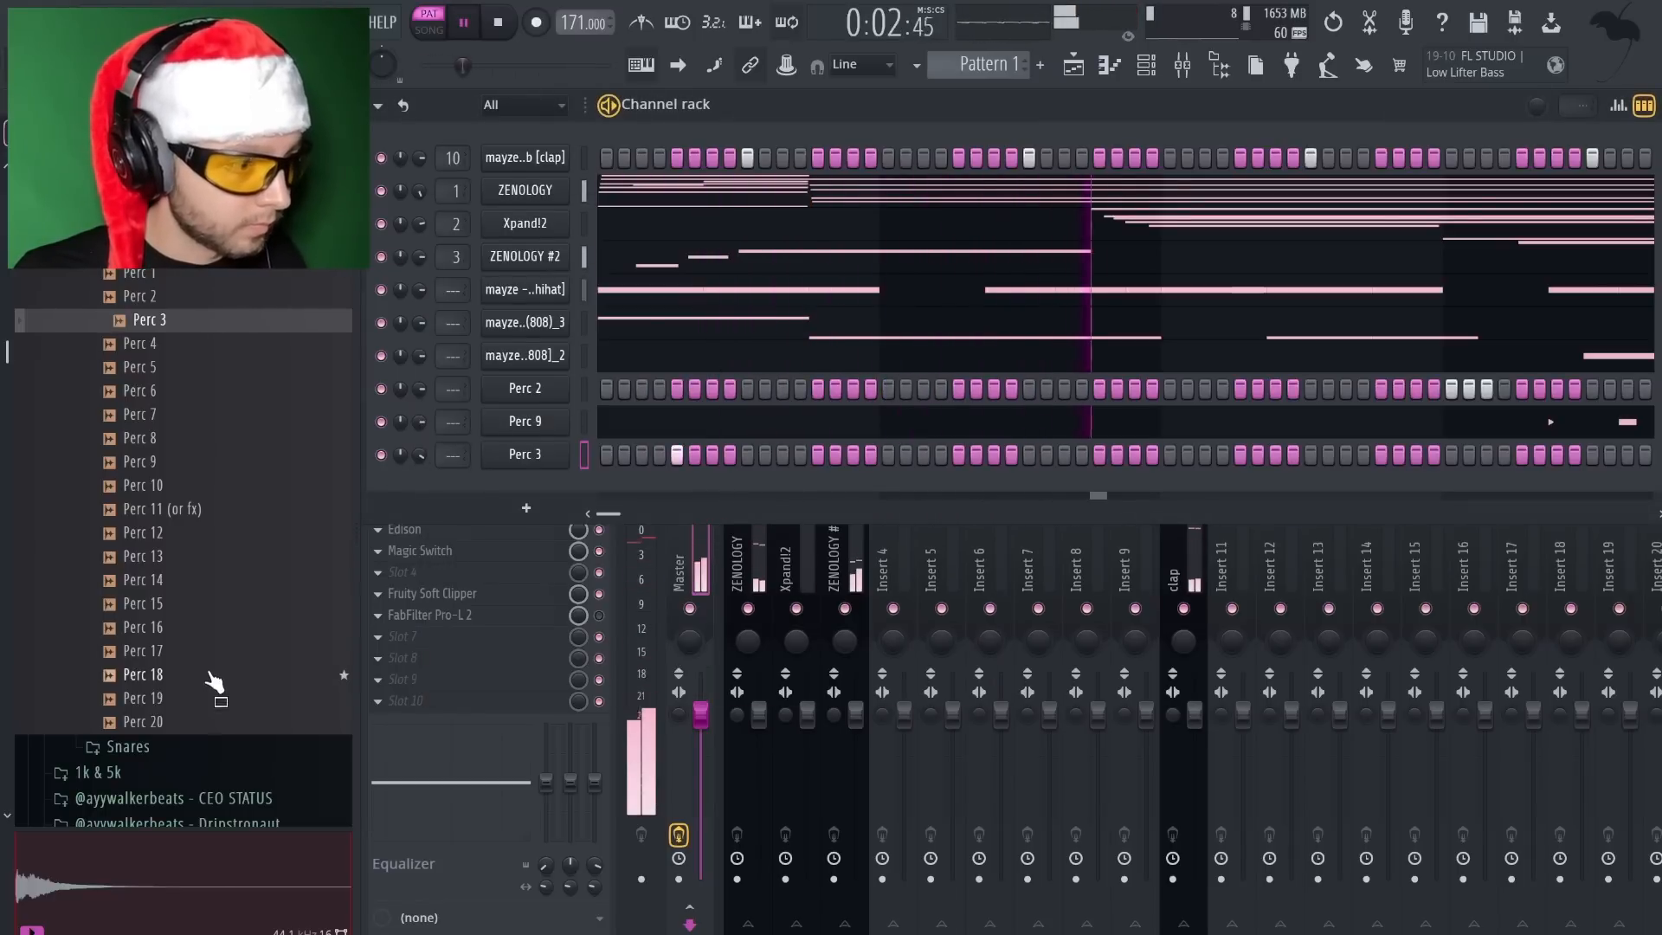
left_click(212, 676)
left_click(208, 604)
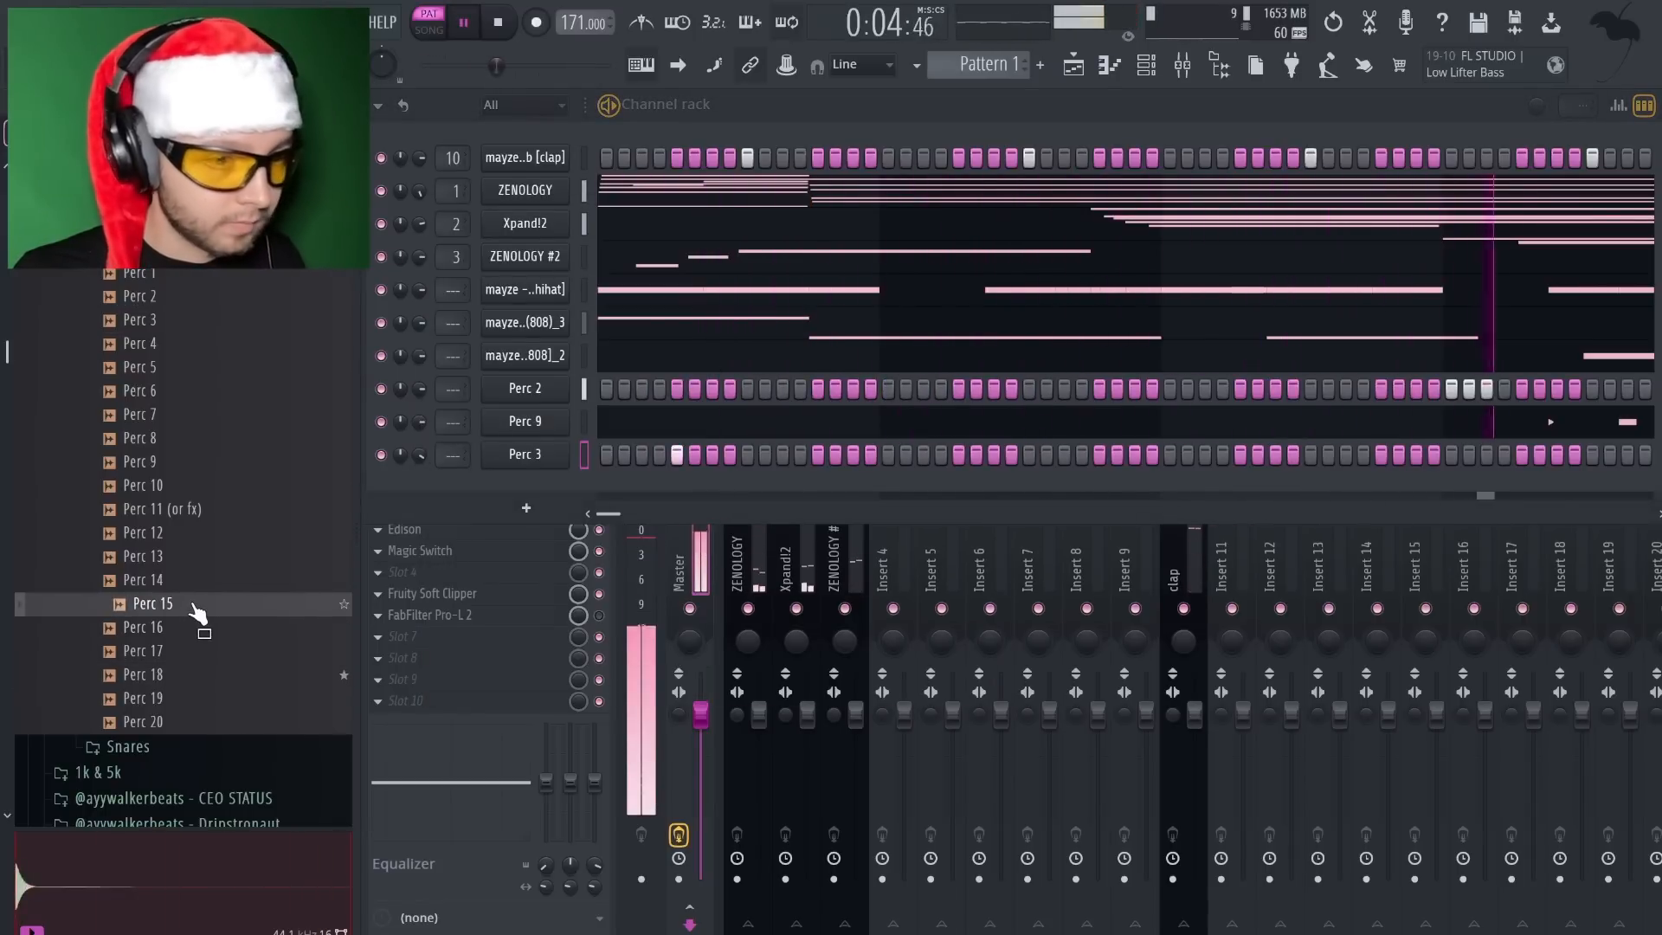
left_click_drag(546, 382, 547, 386)
key("space")
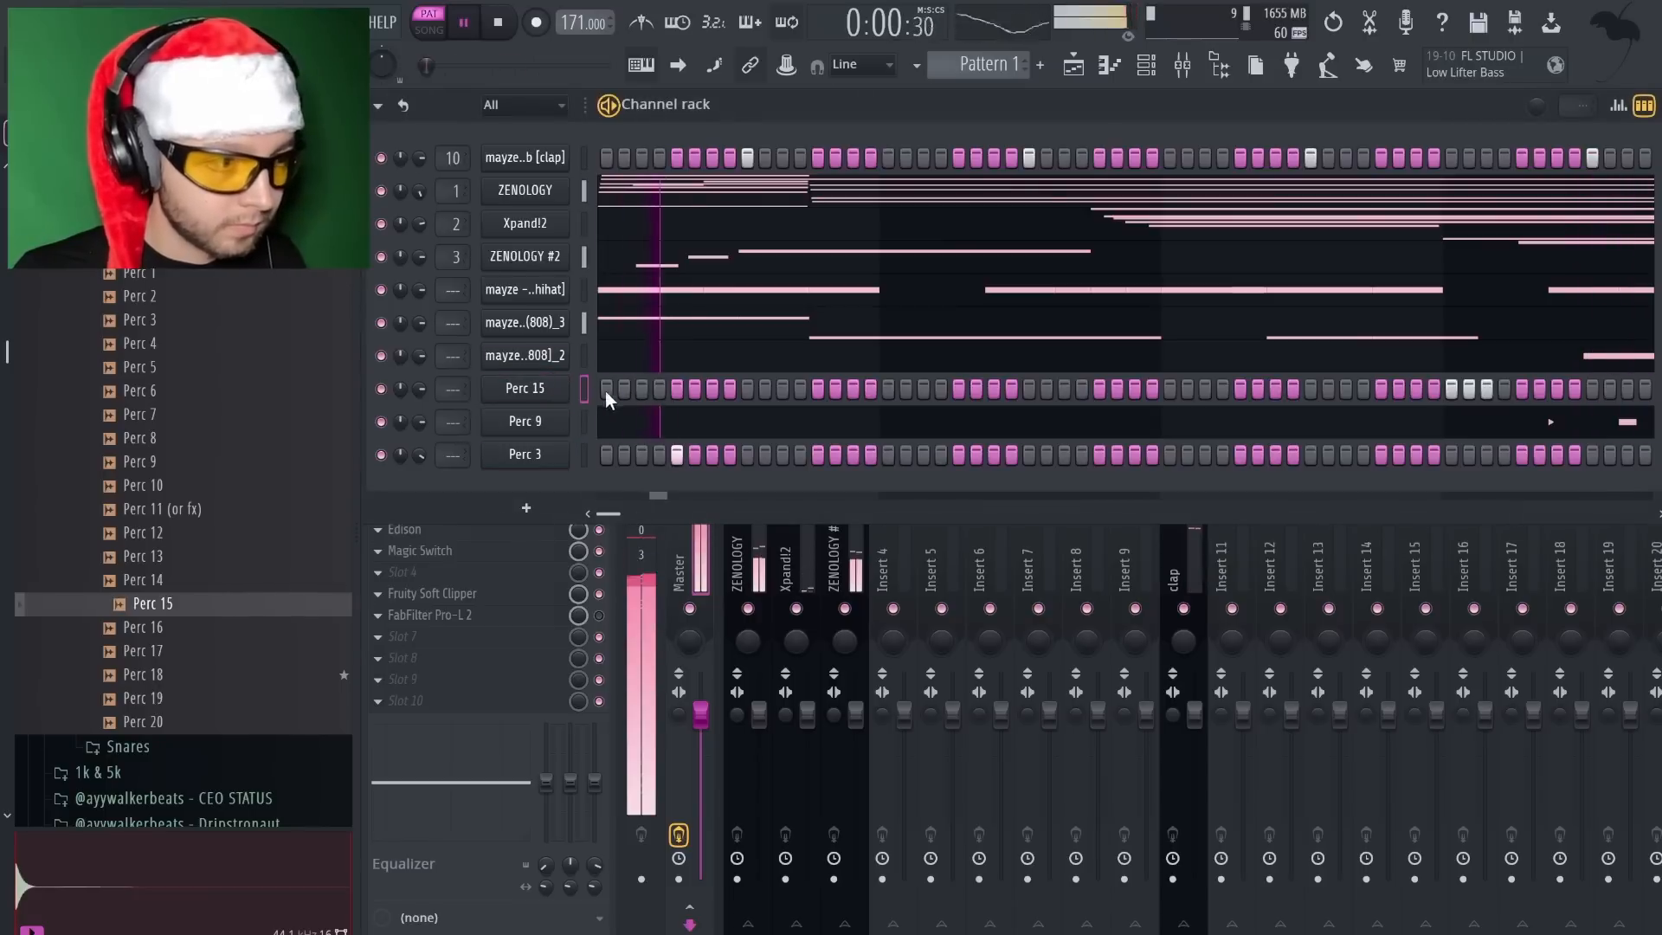
Add Perc 2 as a new channel below Perc 3, with a hit on the fifth step of bar 4
left_click(215, 582)
left_click(212, 321)
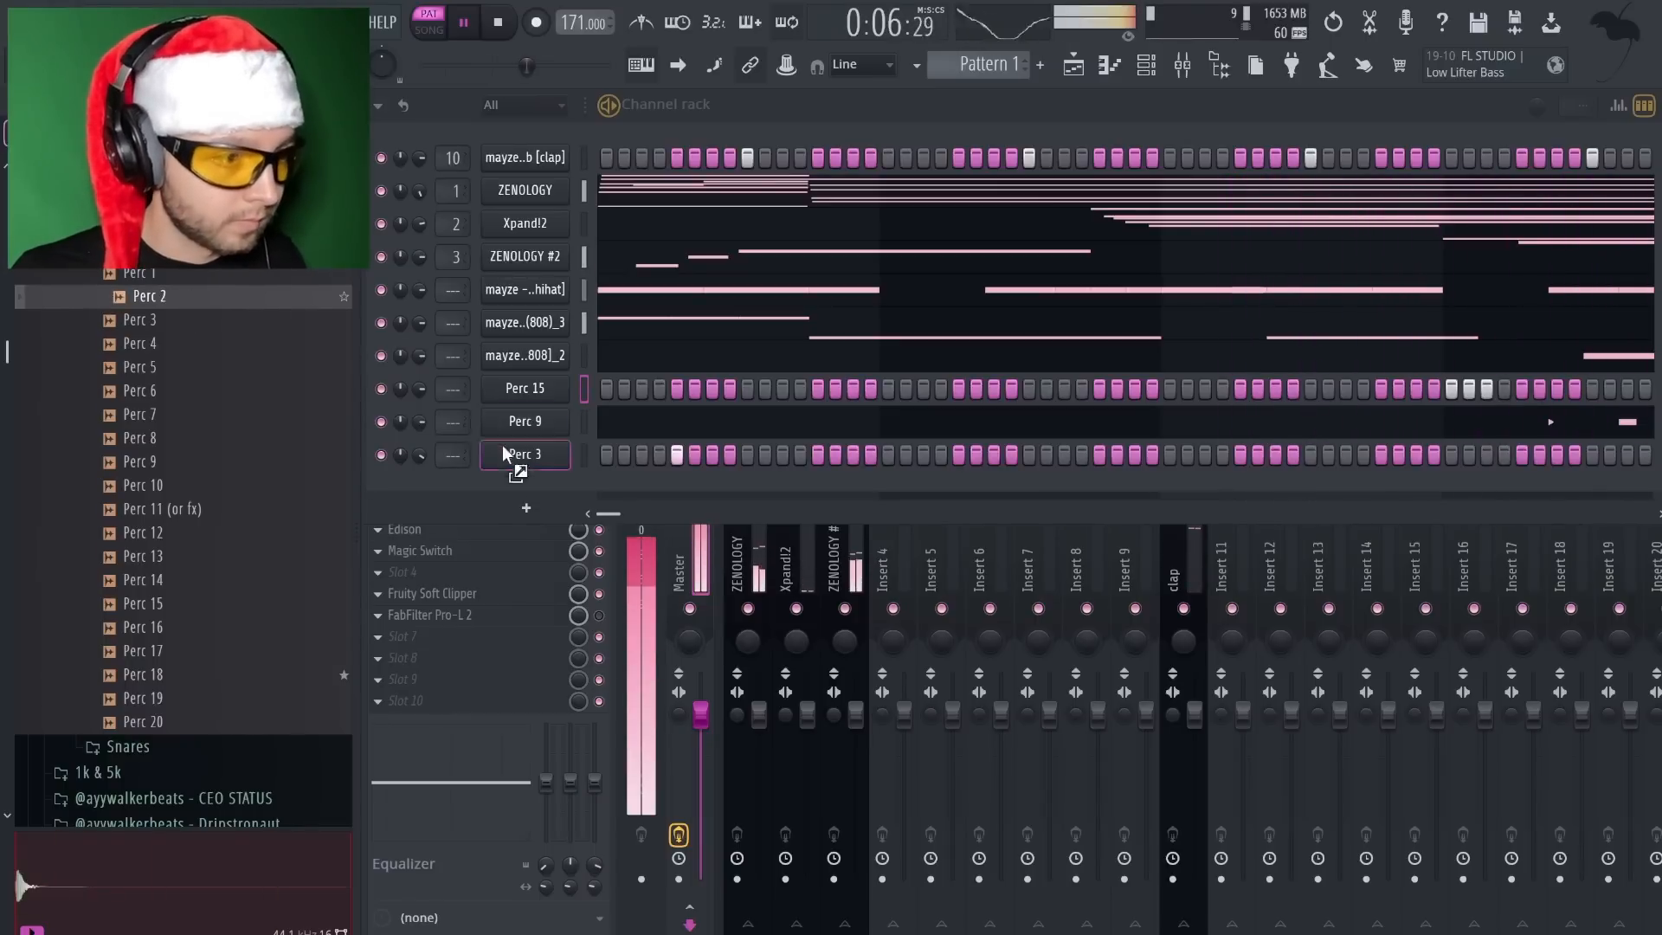
left_click_drag(504, 448, 581, 493)
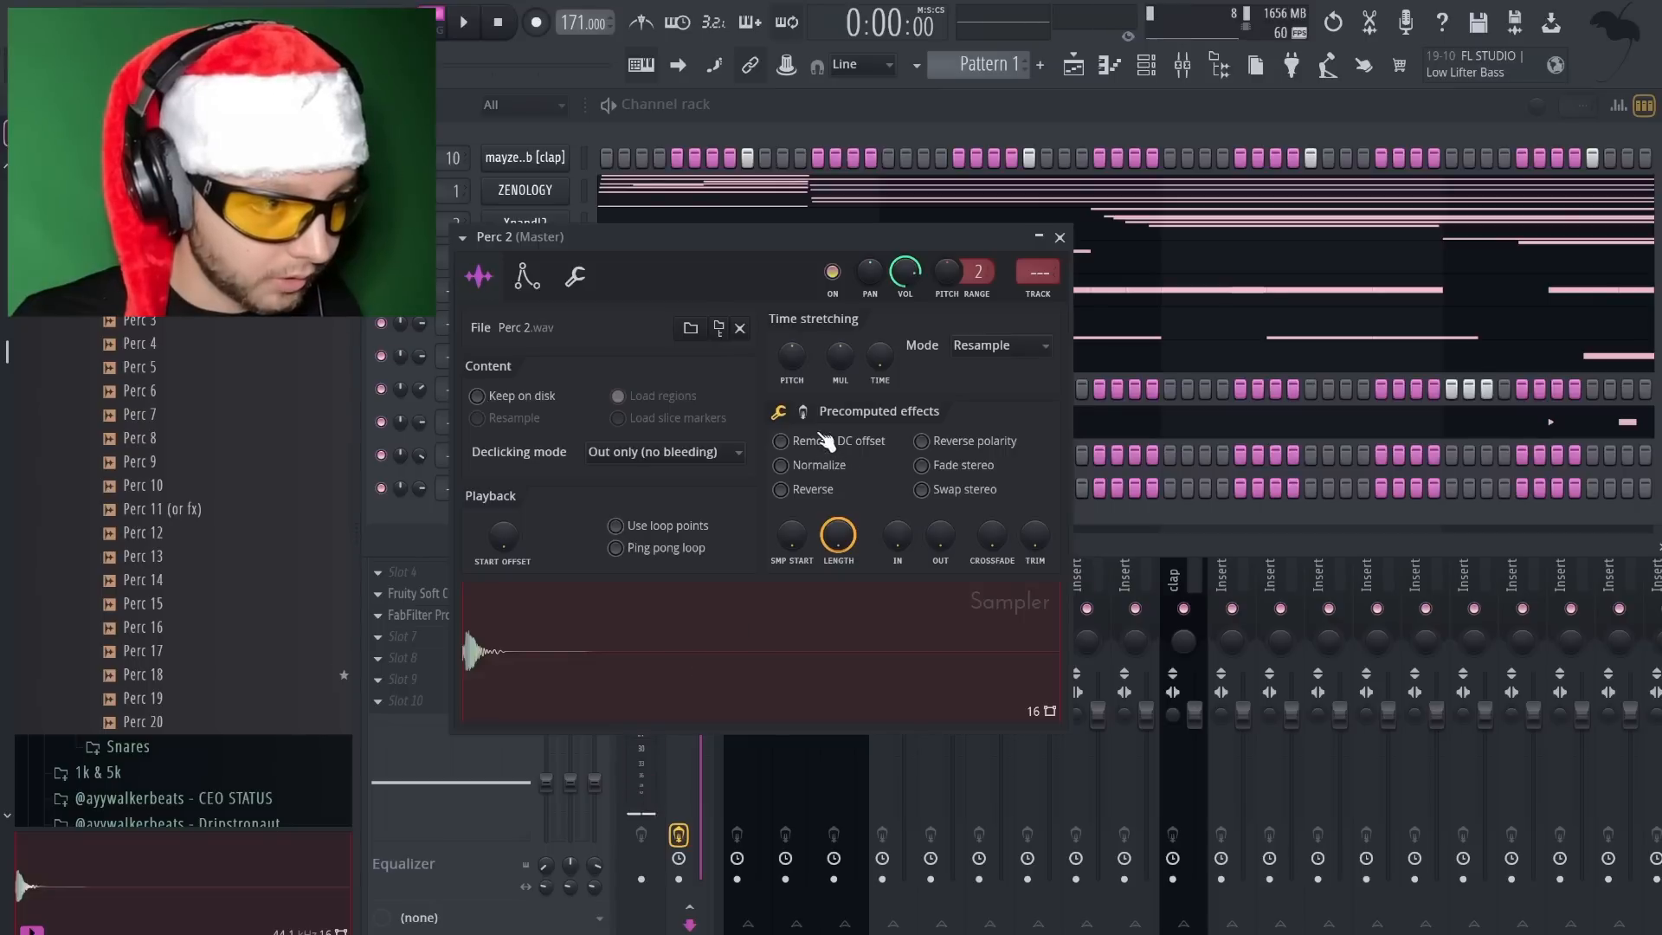
left_click(802, 411)
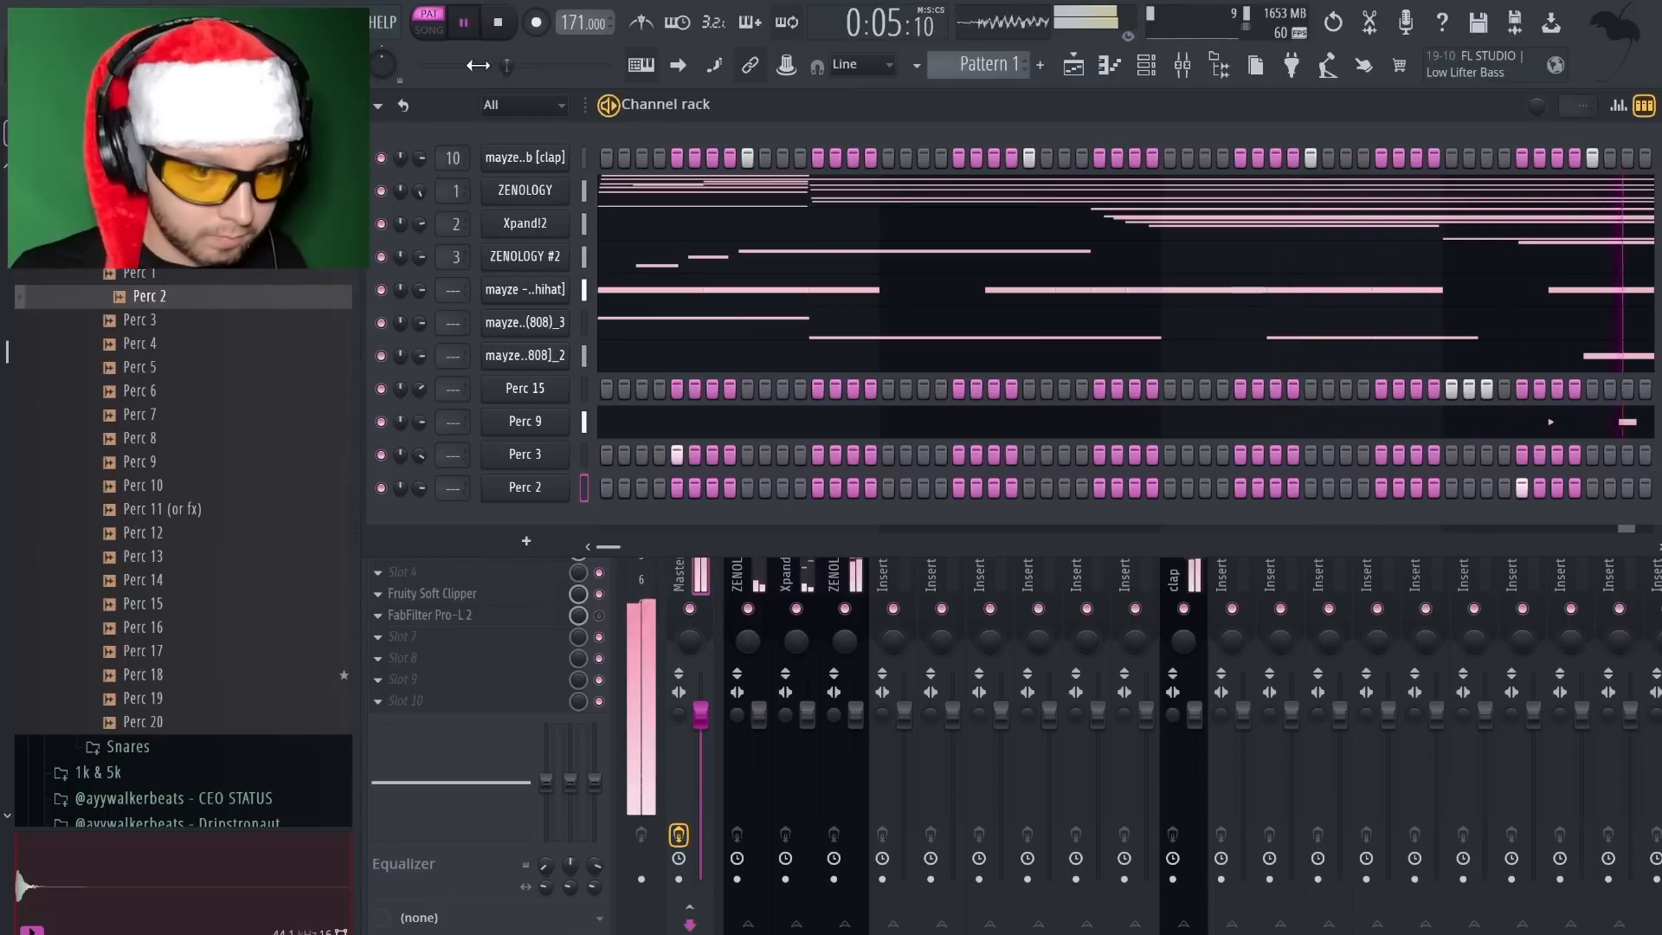
Audition samples in the kit's Open-Hats folder and add OP 2 as a new channel
left_click(184, 249)
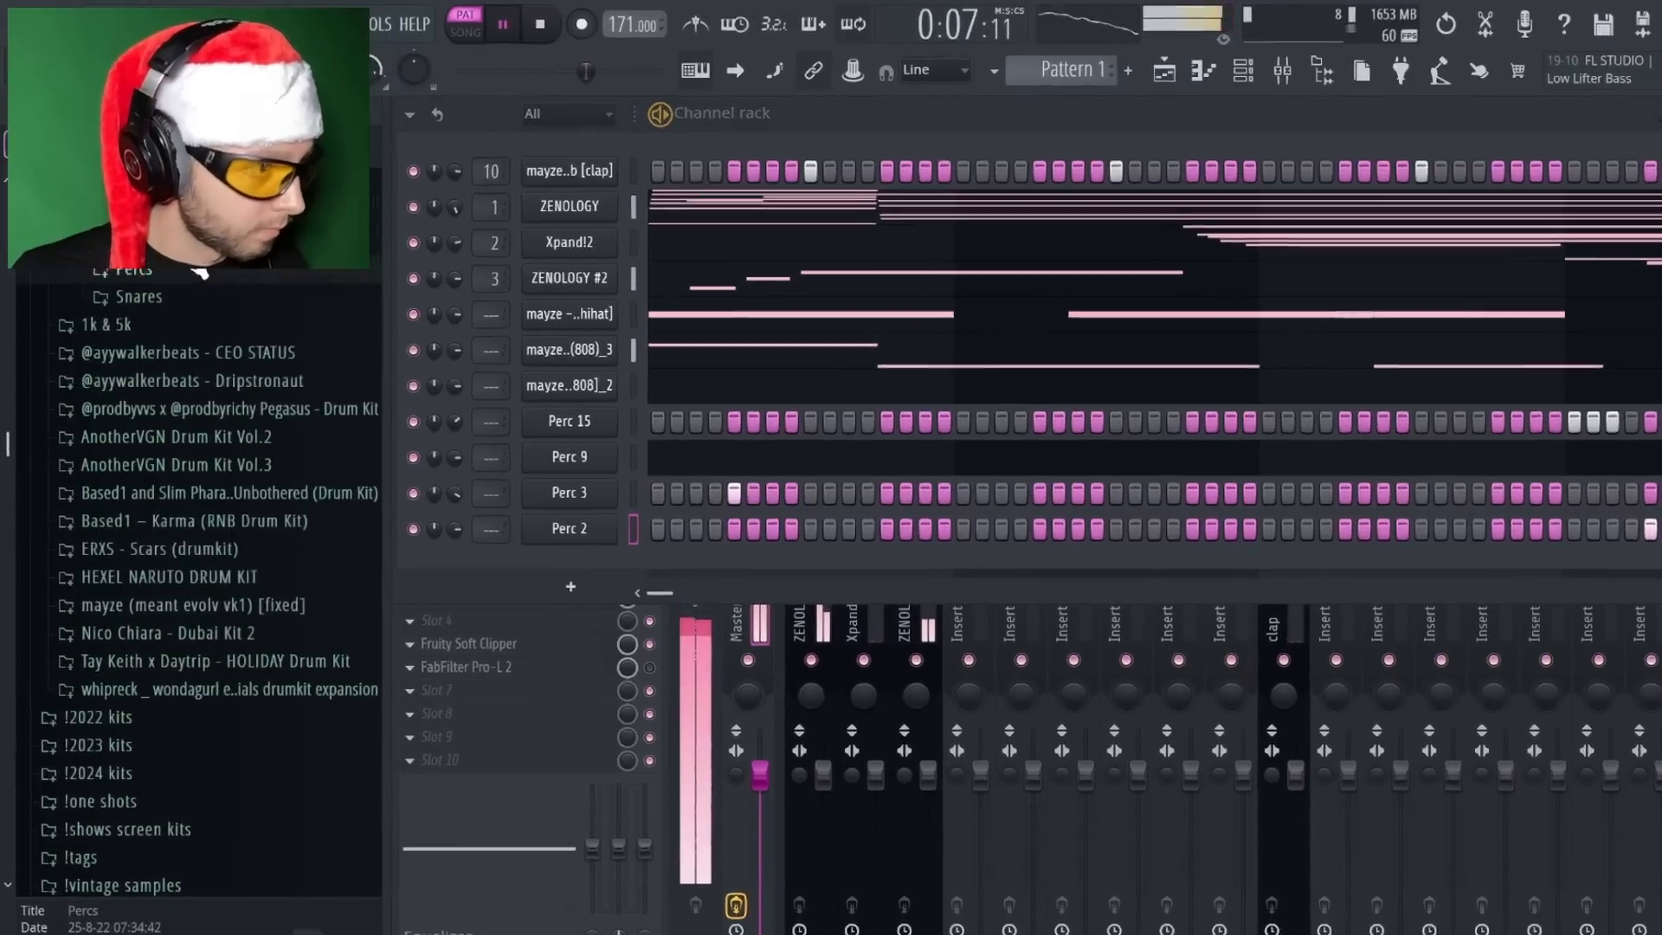
left_click(180, 223)
left_click(147, 366)
left_click(192, 436)
left_click(273, 686)
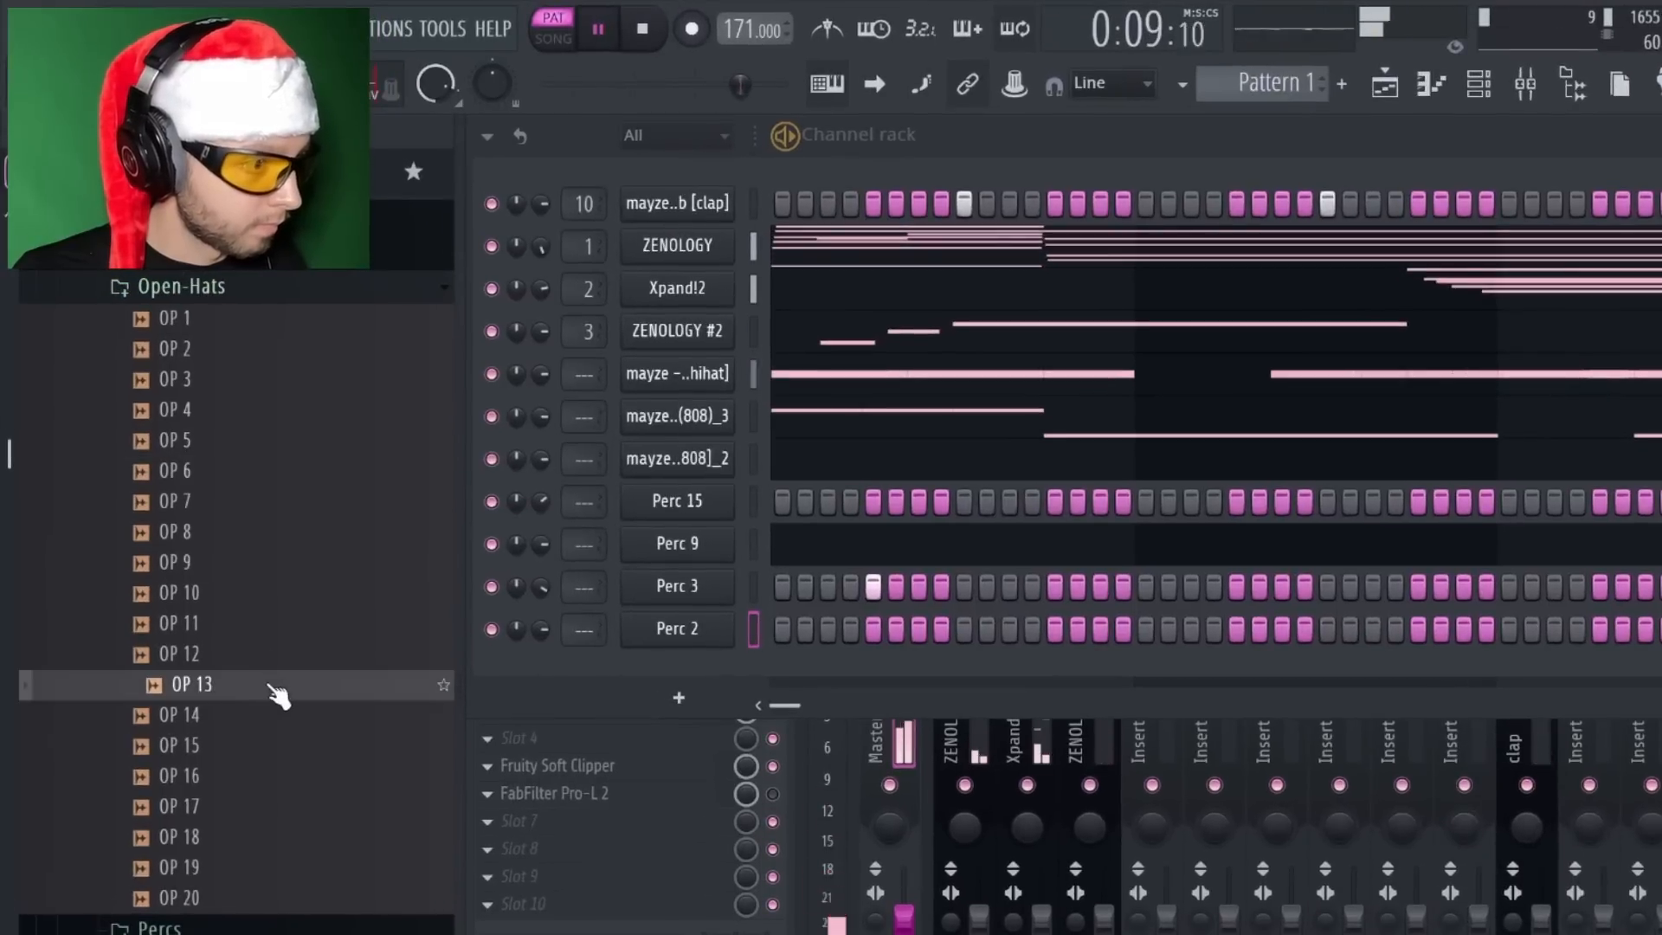
left_click(262, 746)
left_click(275, 836)
left_click(289, 907)
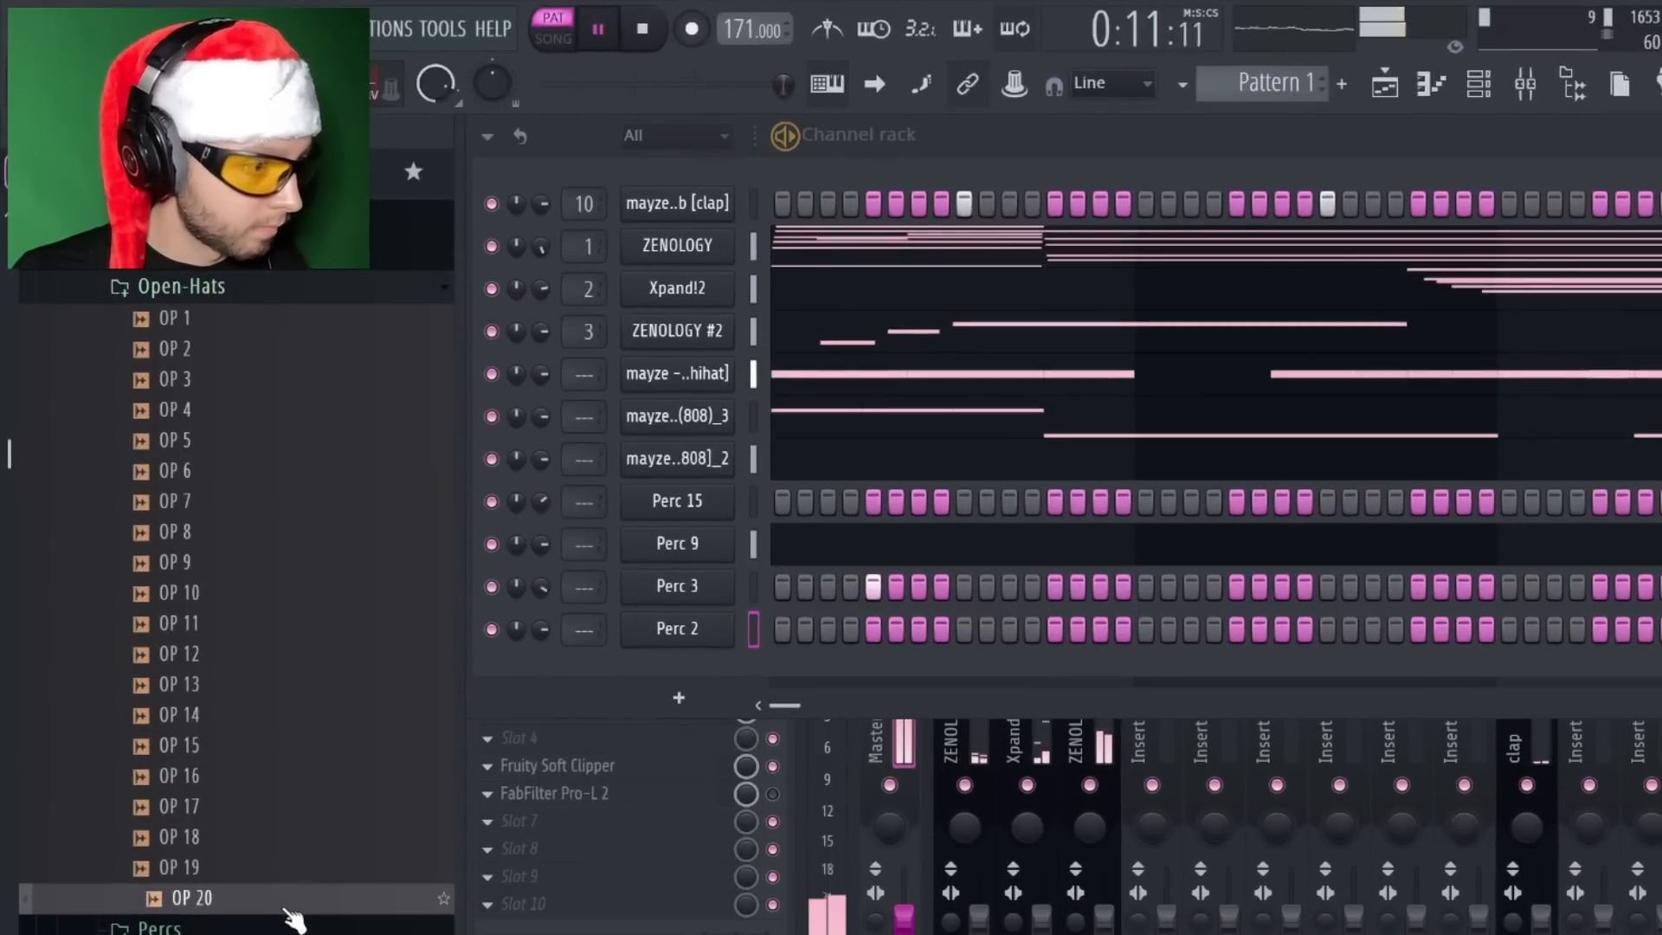
left_click(310, 870)
left_click(274, 348)
left_click(275, 322)
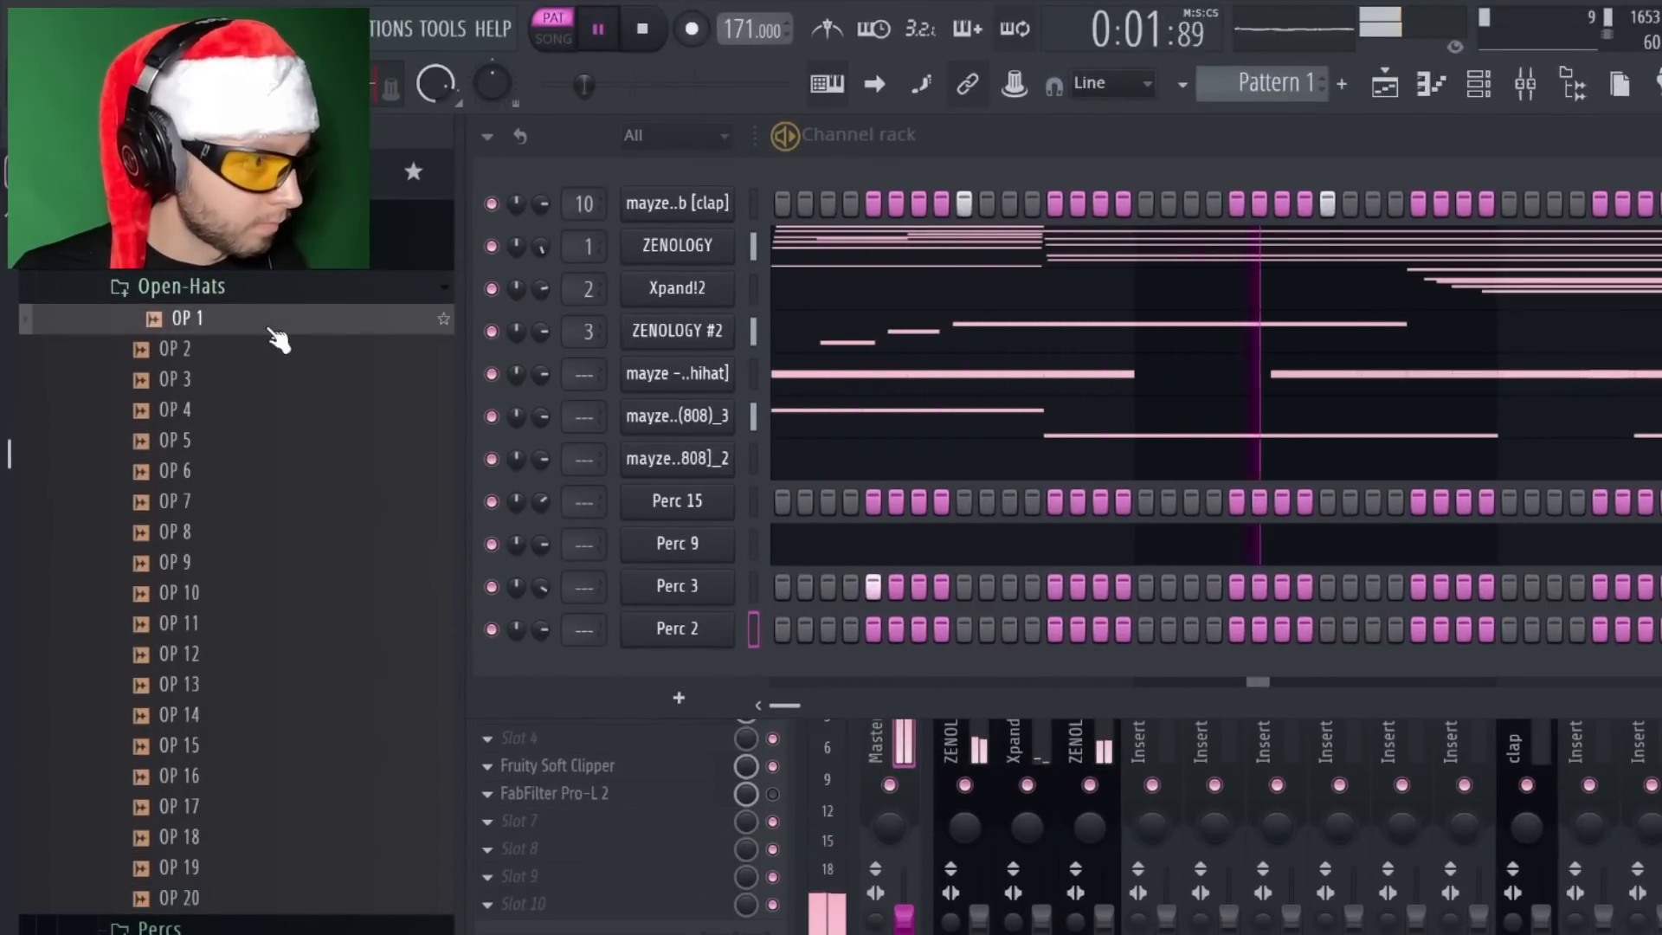
left_click(248, 350)
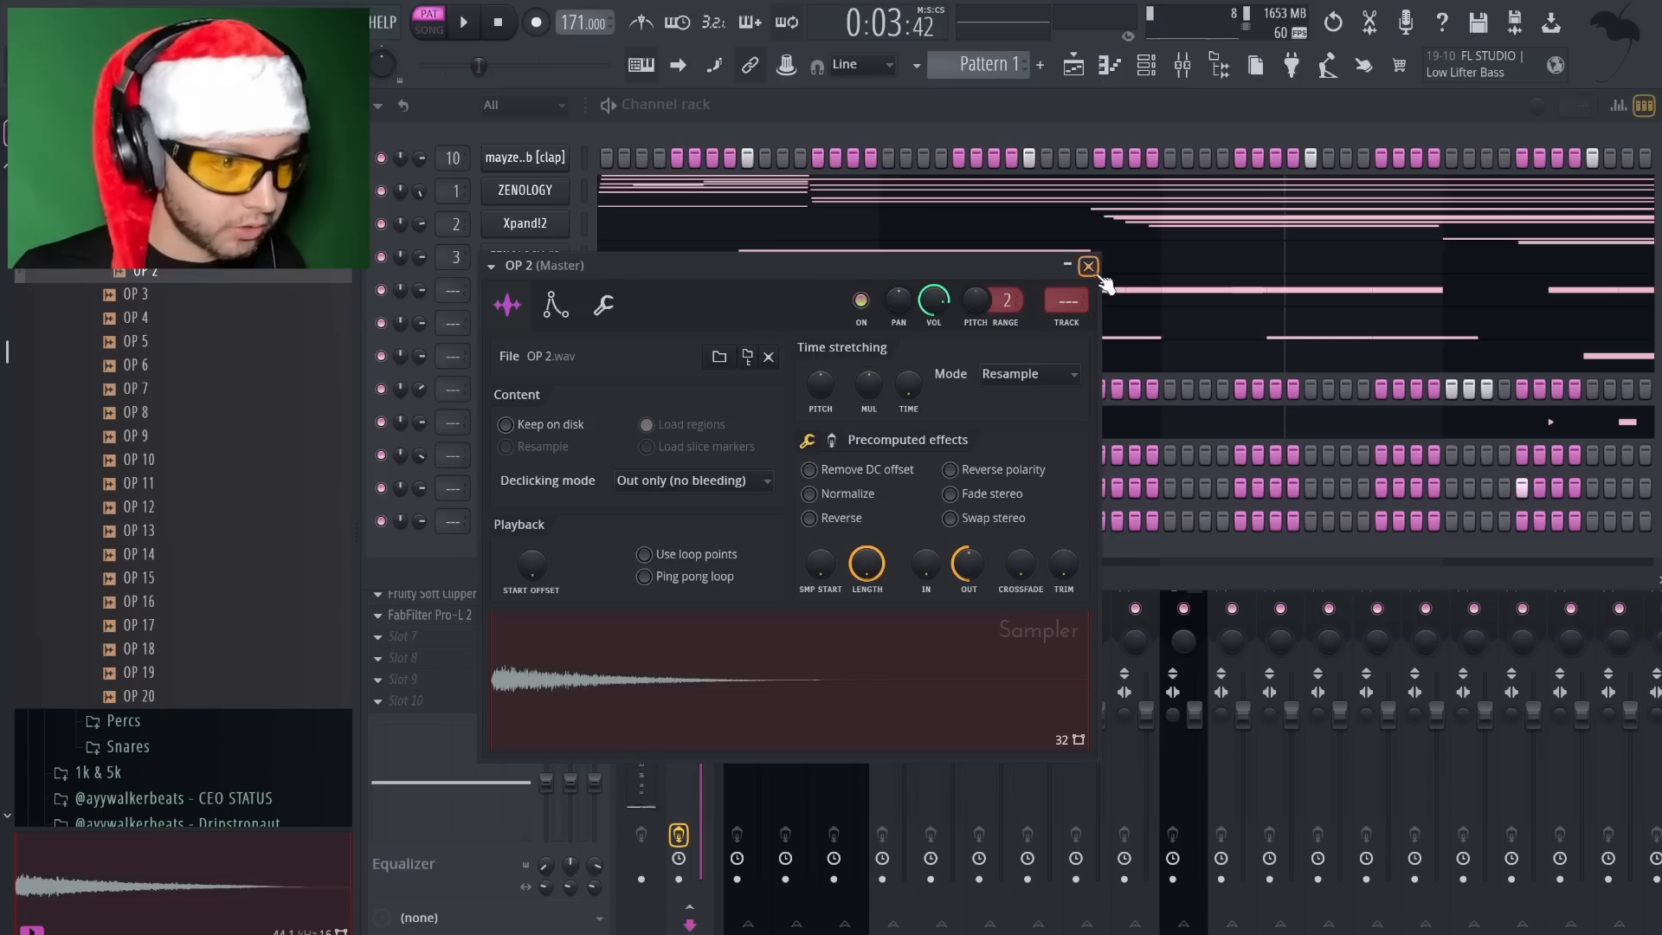
Place OP 2 hits on steps 1 and 13 of bar 1 and repeat them in bar 5, closing its sampler window
left_click(1089, 267)
key("space")
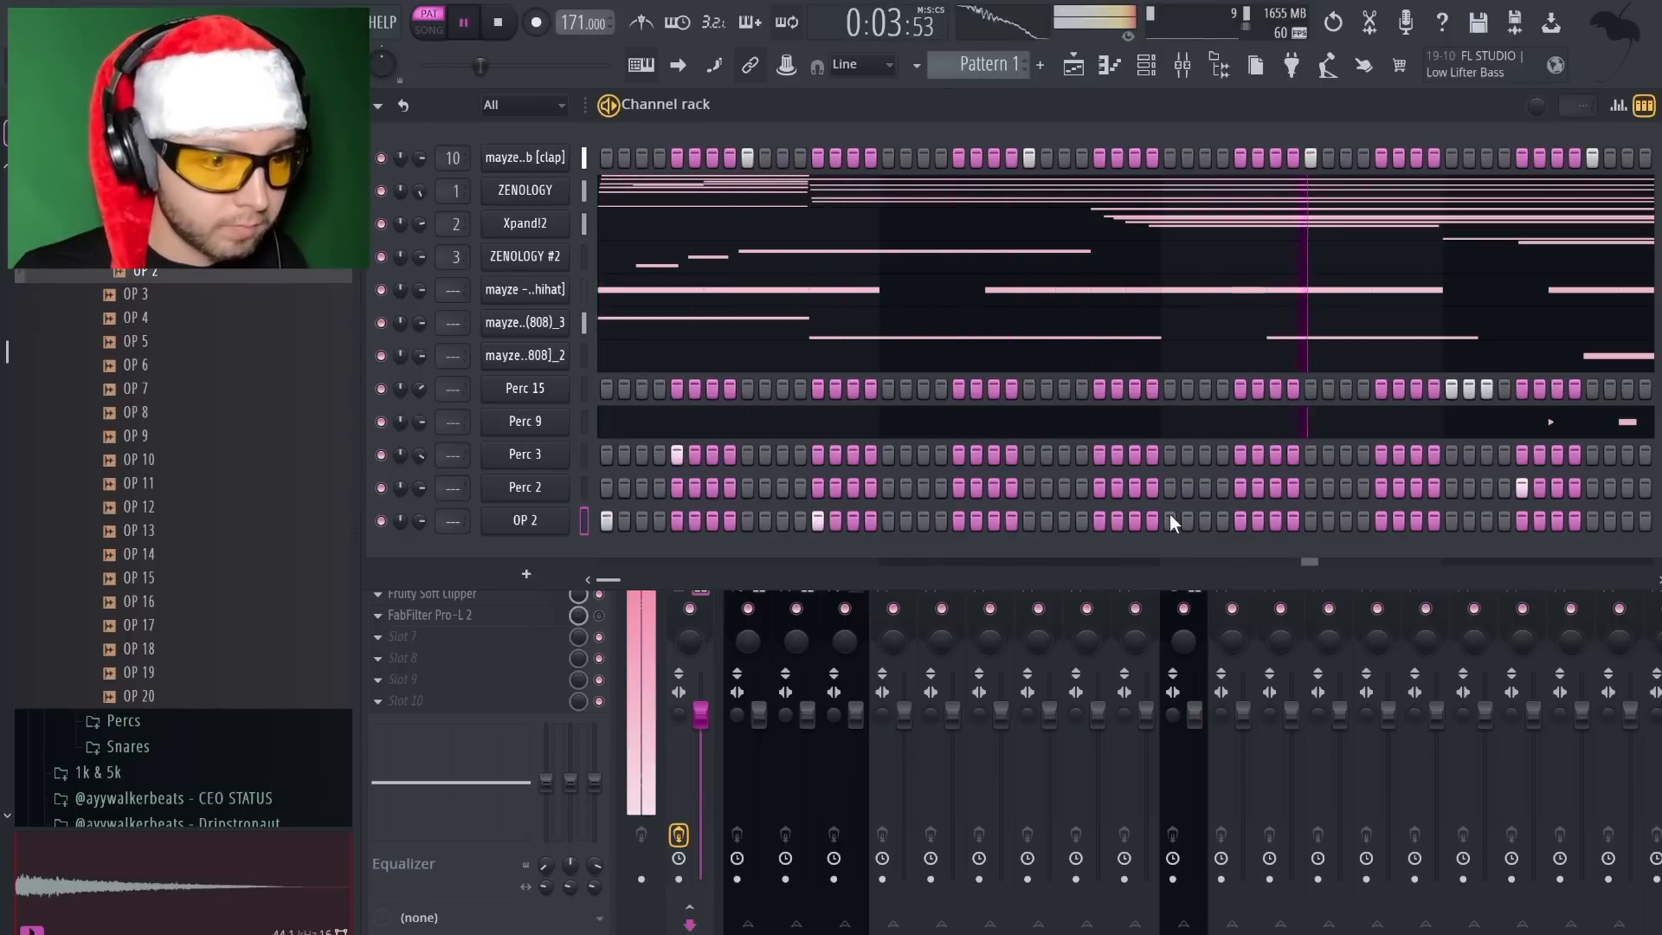
key("F7")
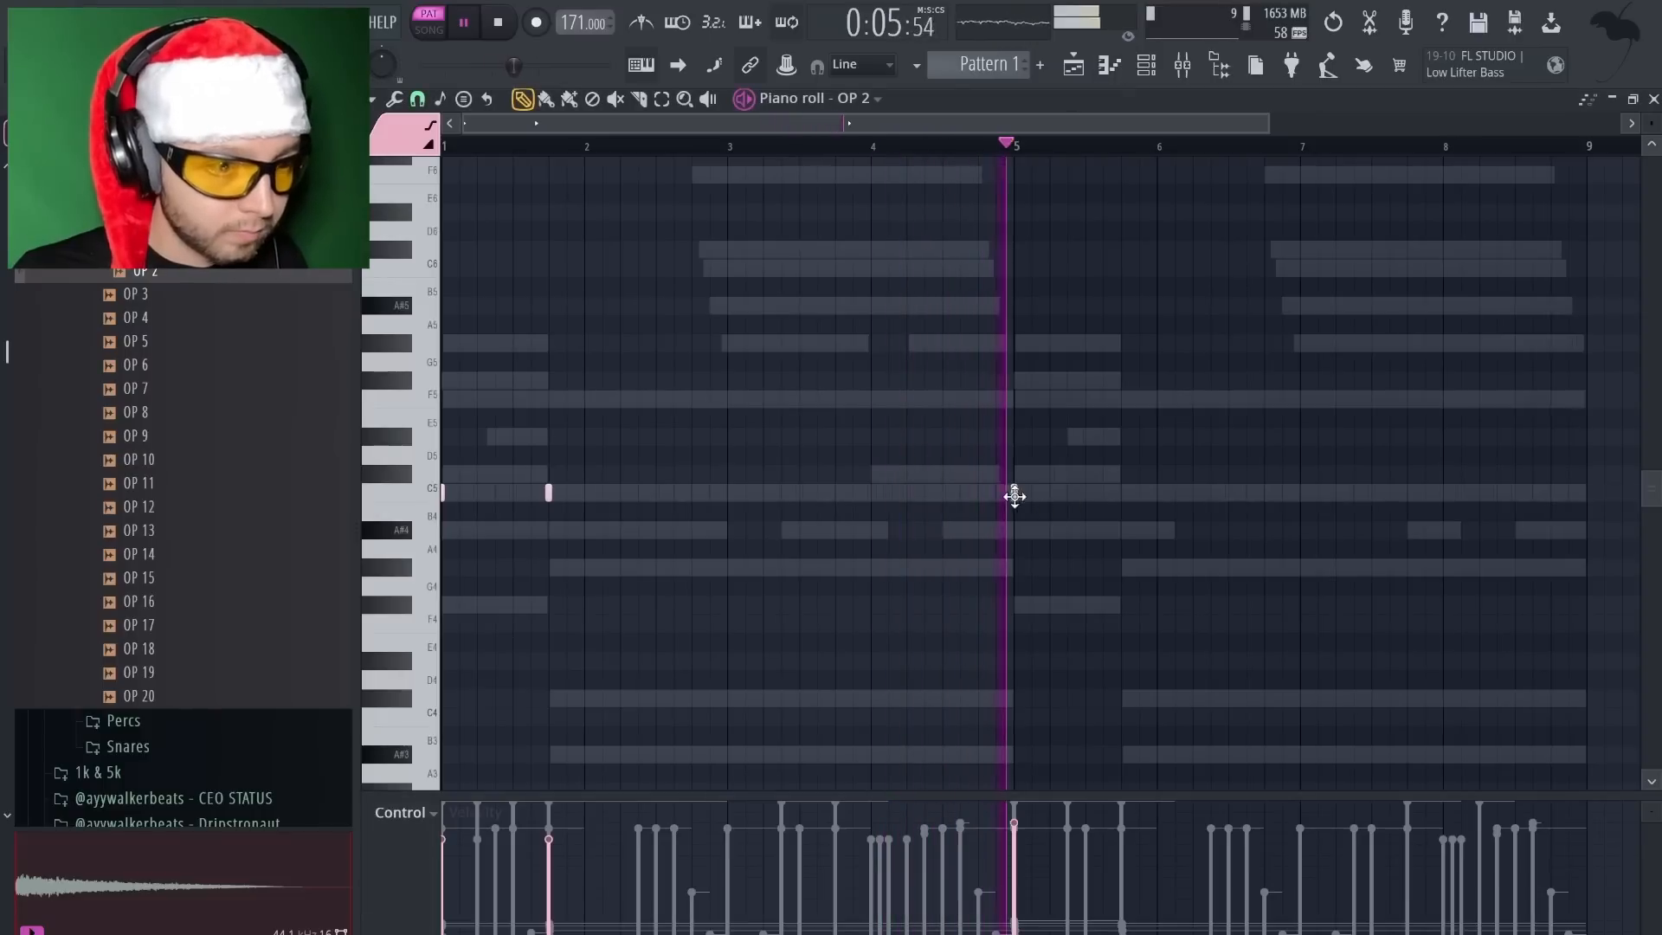
left_click(1122, 493)
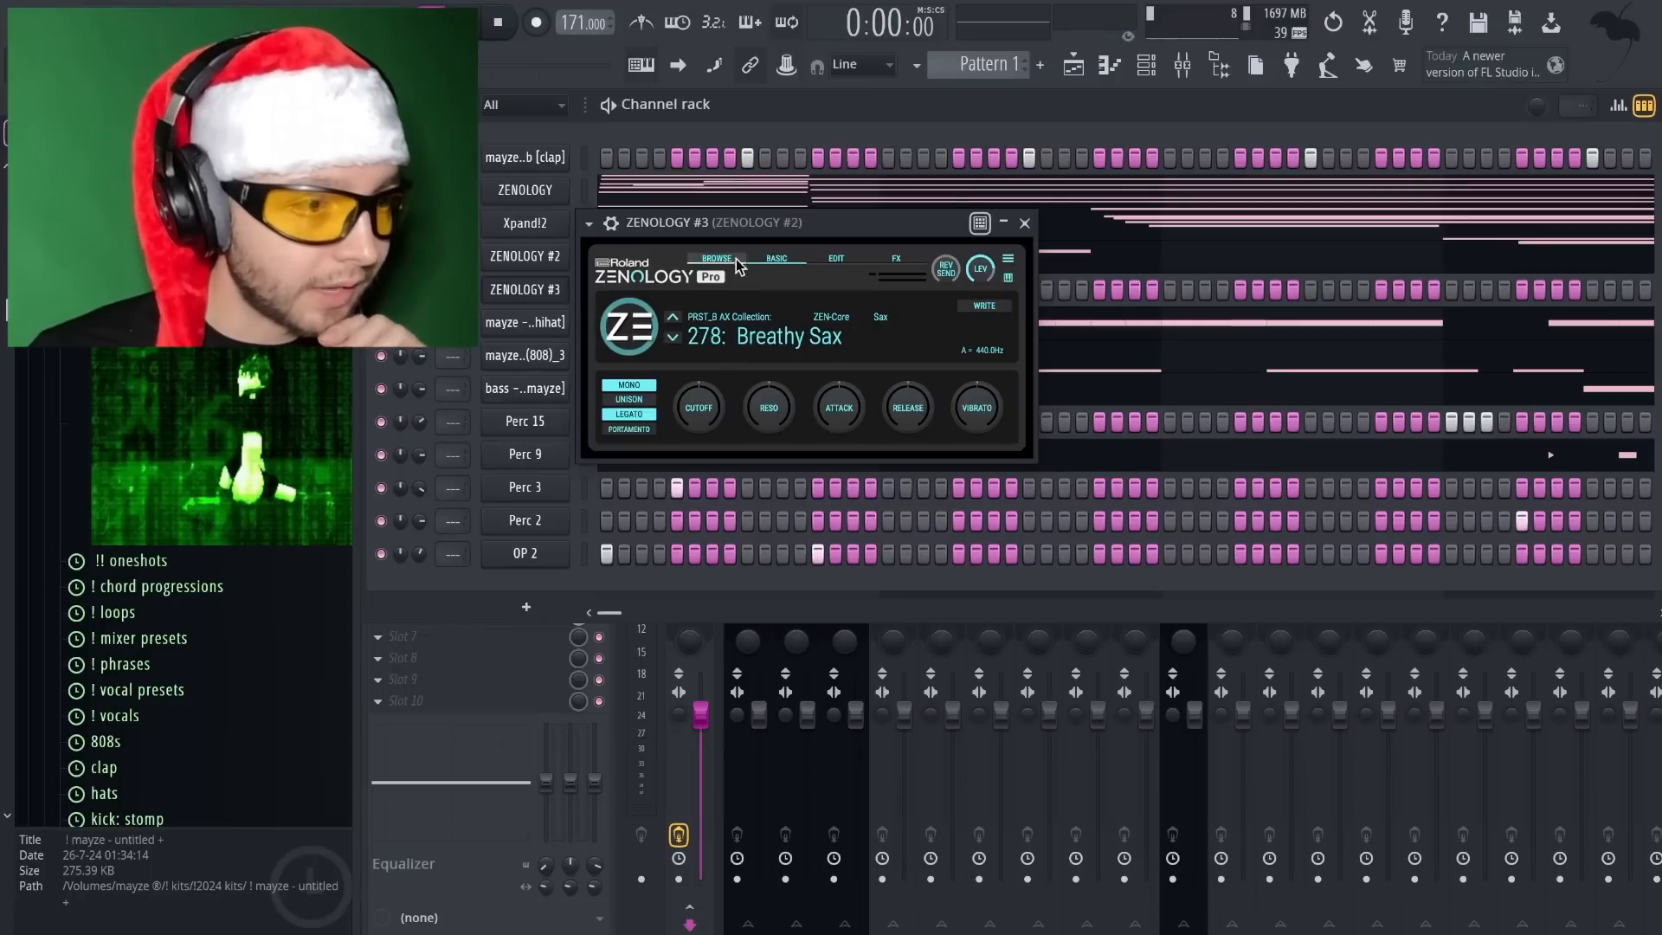
Browse the presets in ZENOLOGY #3 for a new sound, trying AX Alto Sax and exploring the preset categories
left_click(717, 258)
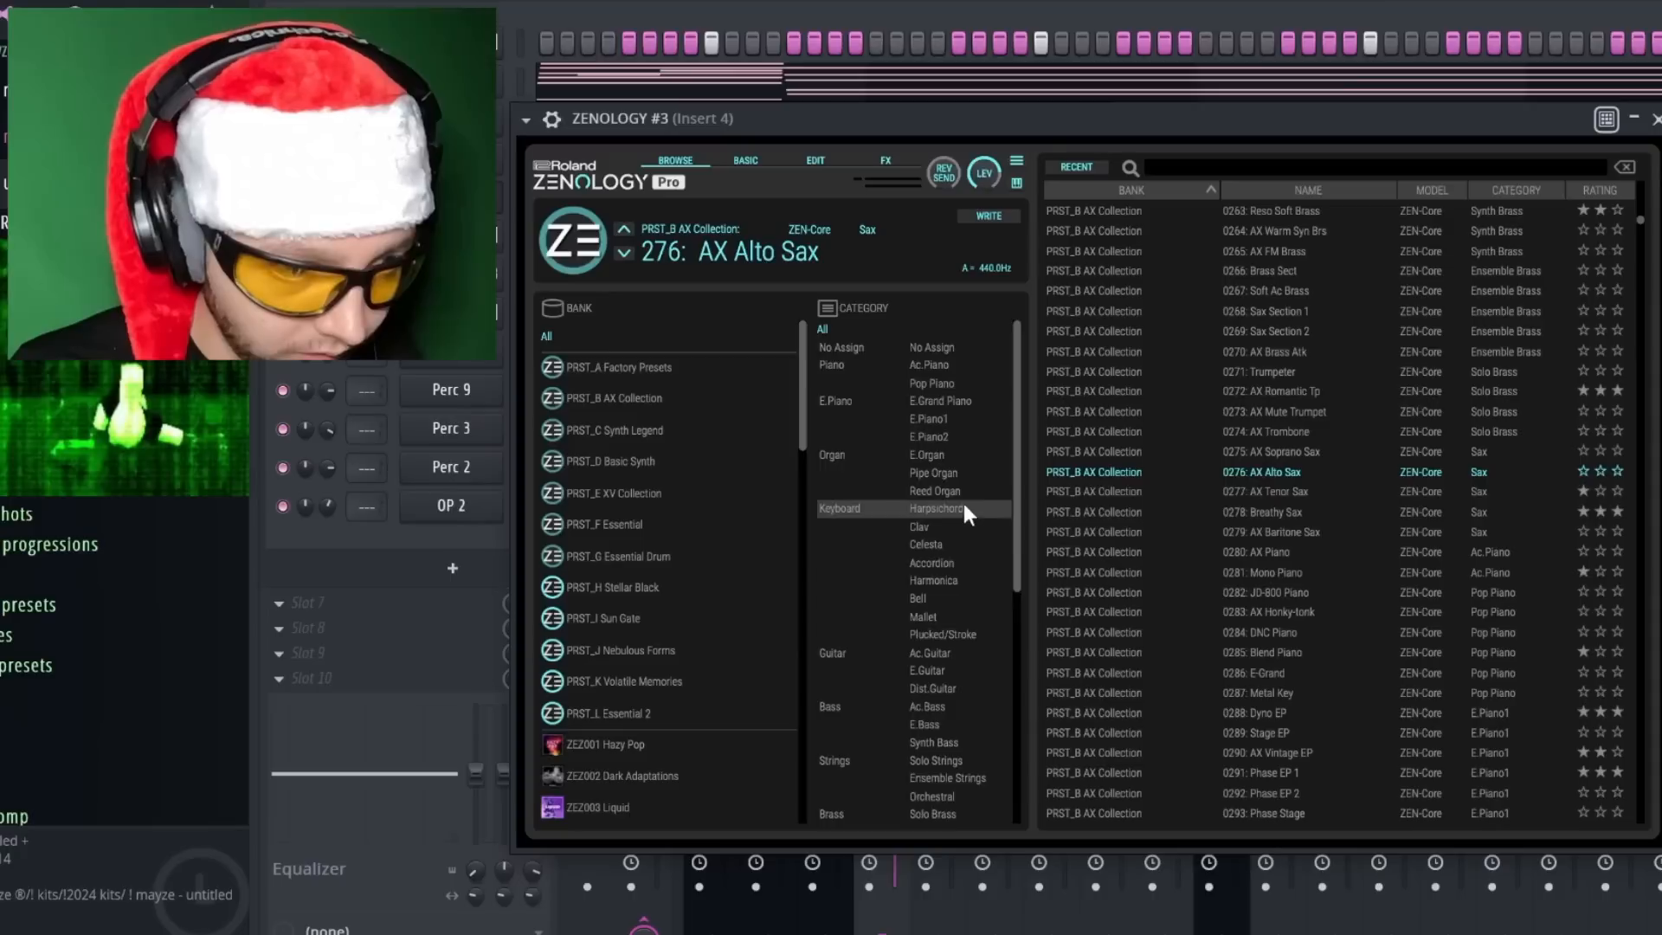
scroll(968, 606, "down", 3)
left_click(962, 688)
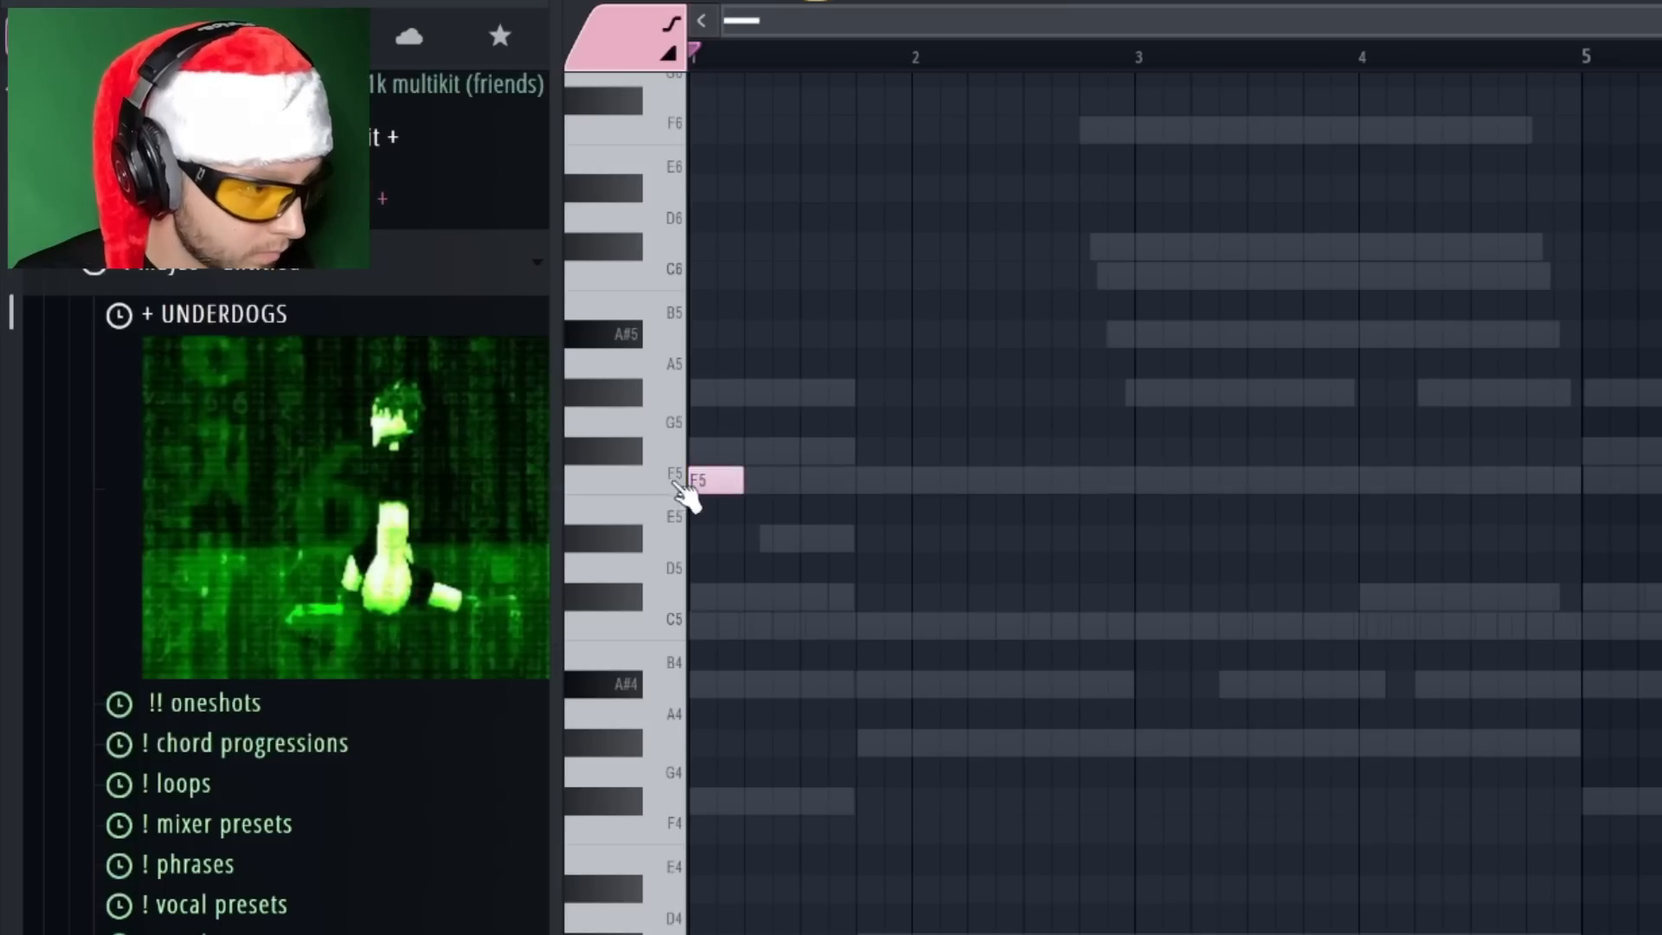
Play back the short F5 at the start of bar 1 in ZENOLOGY #3's piano roll against the beat
scroll(680, 487, "up", 3)
key("space")
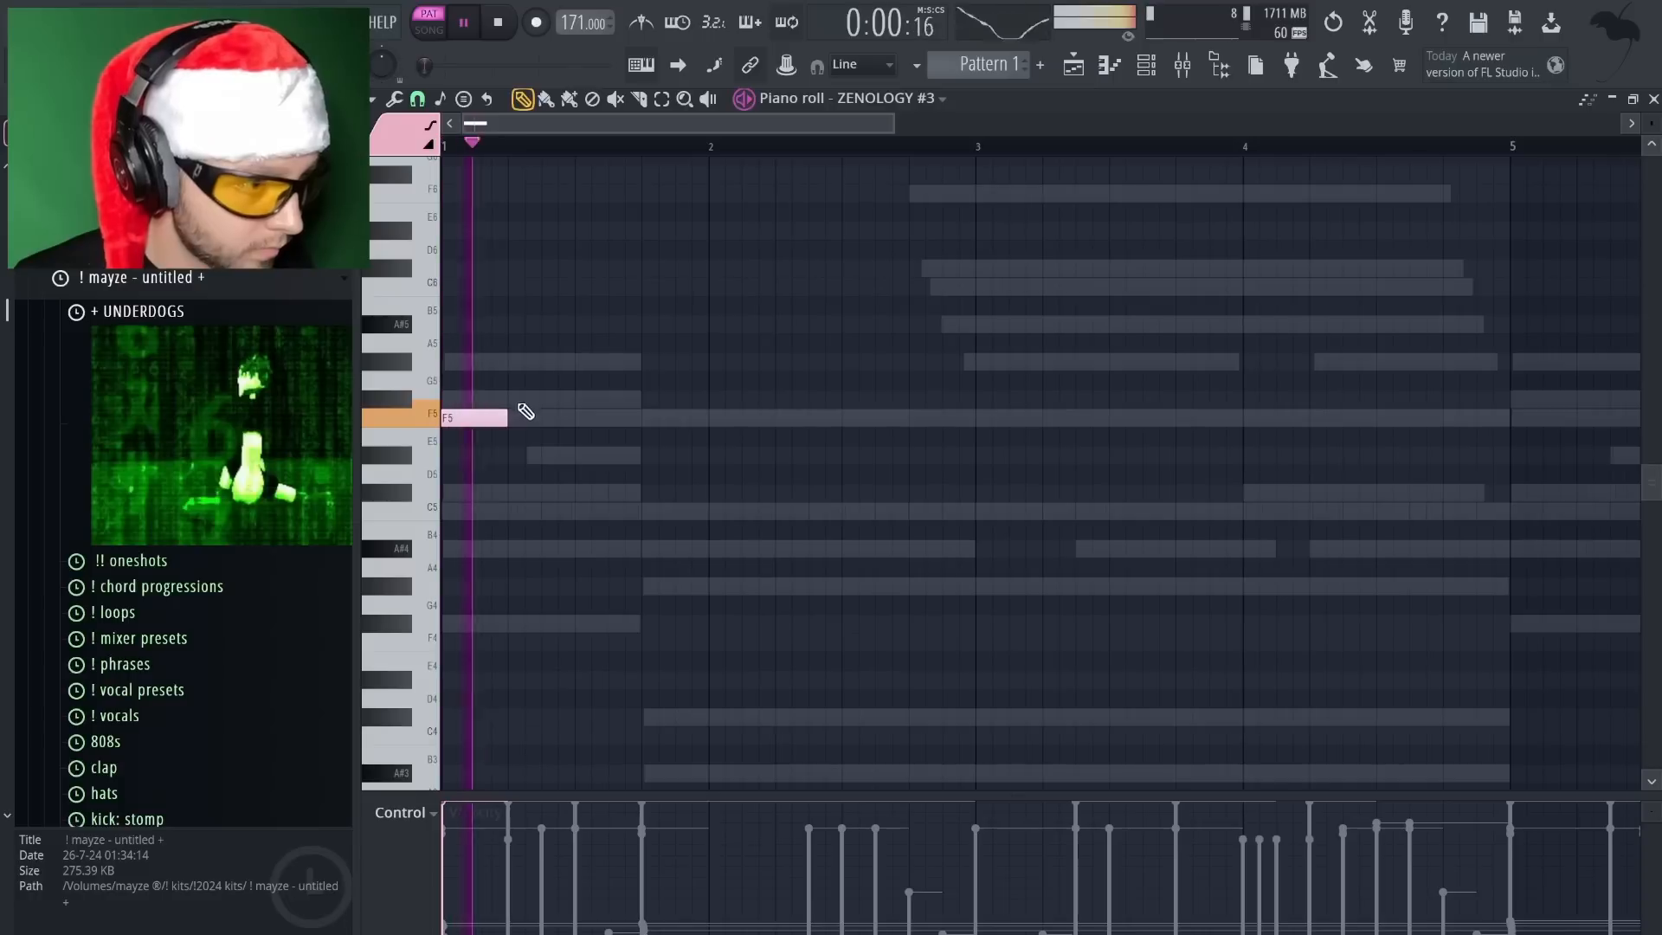
key("space")
left_click(799, 452)
key("space")
right_click(552, 400)
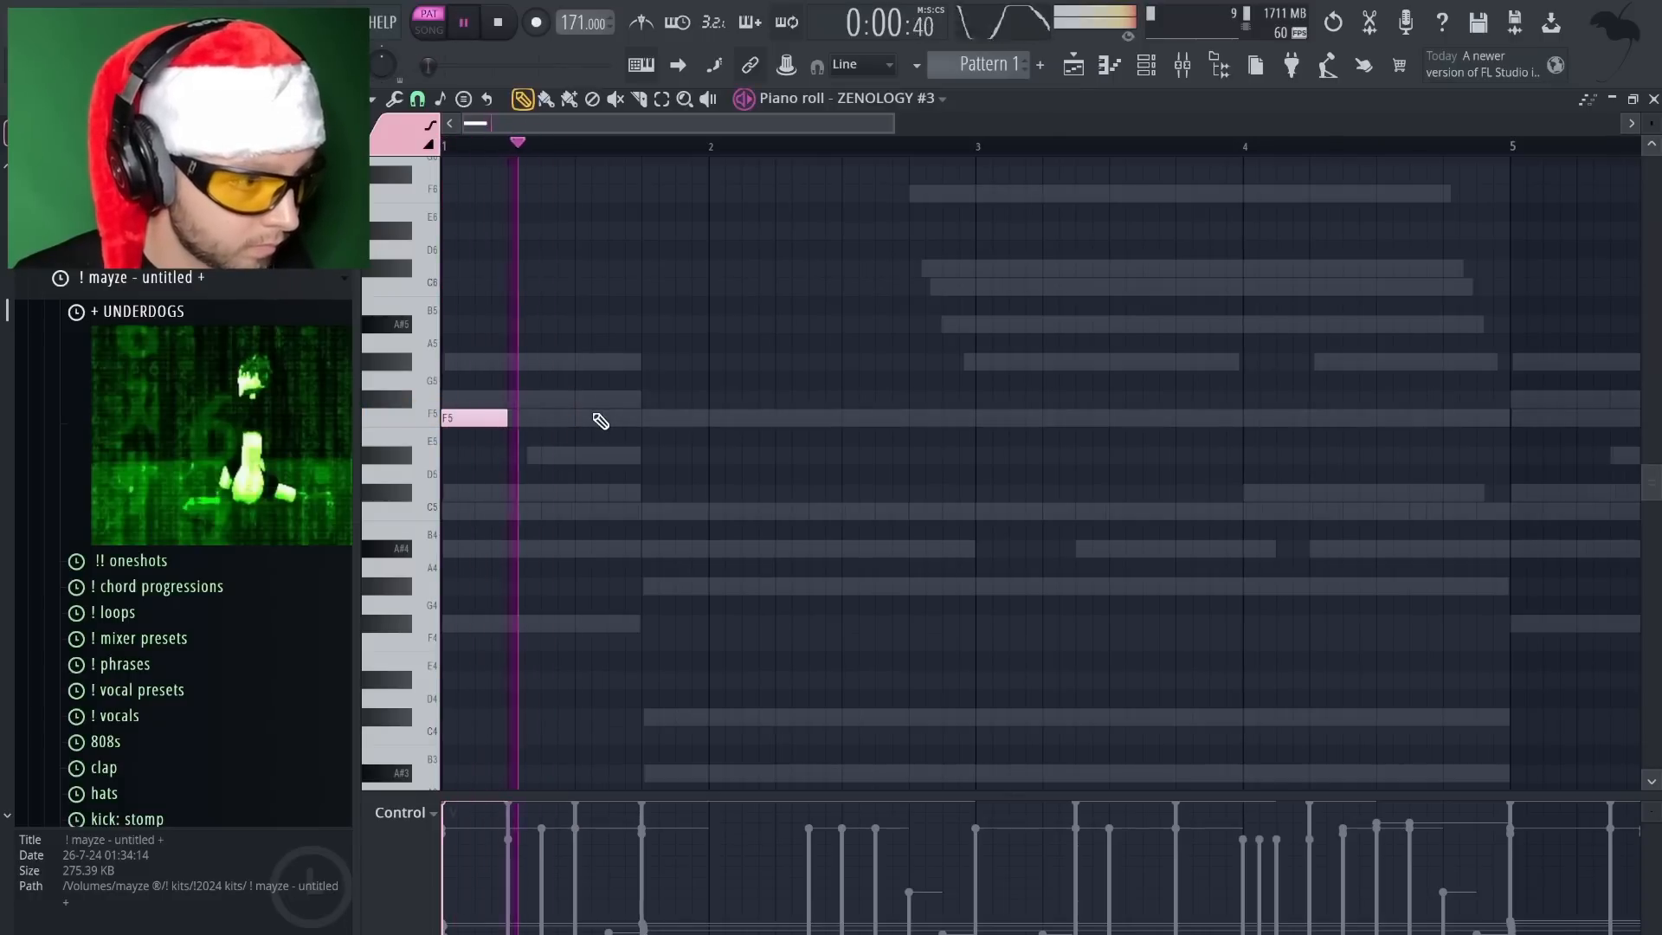
scroll(597, 420, "down", 4)
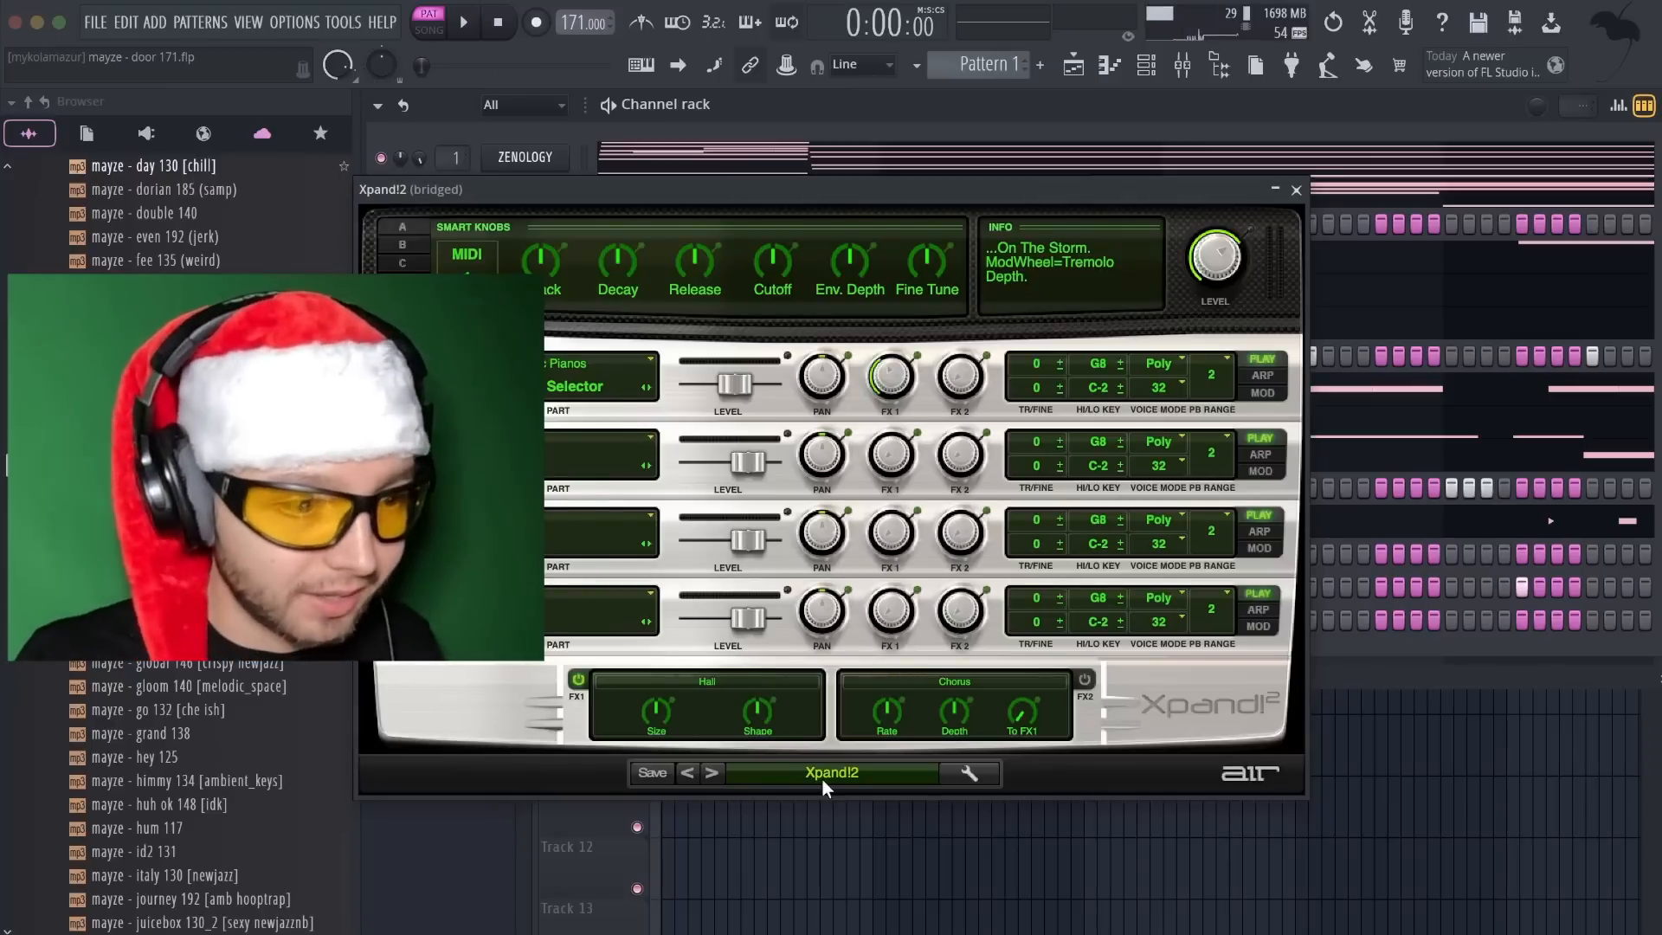
Close the Xpand!2 window and finish the A#5, C6, A#5, F#5 phrase in Xpand!2 #2 with a long F5 reaching bar 3
left_click(1295, 190)
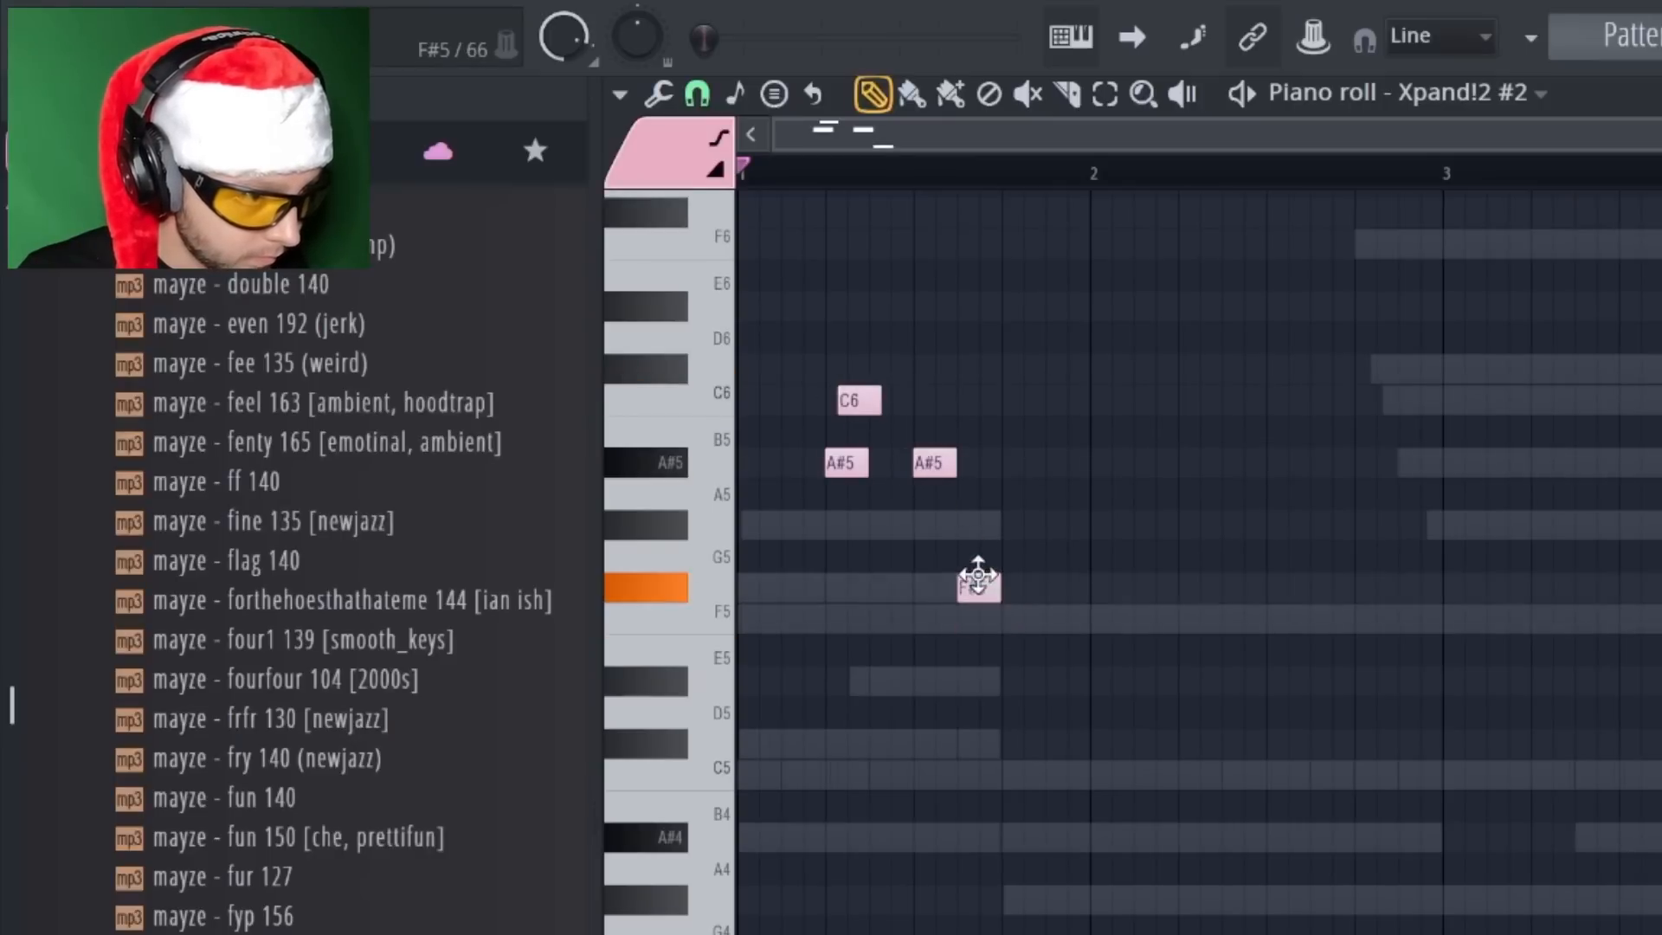
key("space")
left_click_drag(1043, 618, 1439, 618)
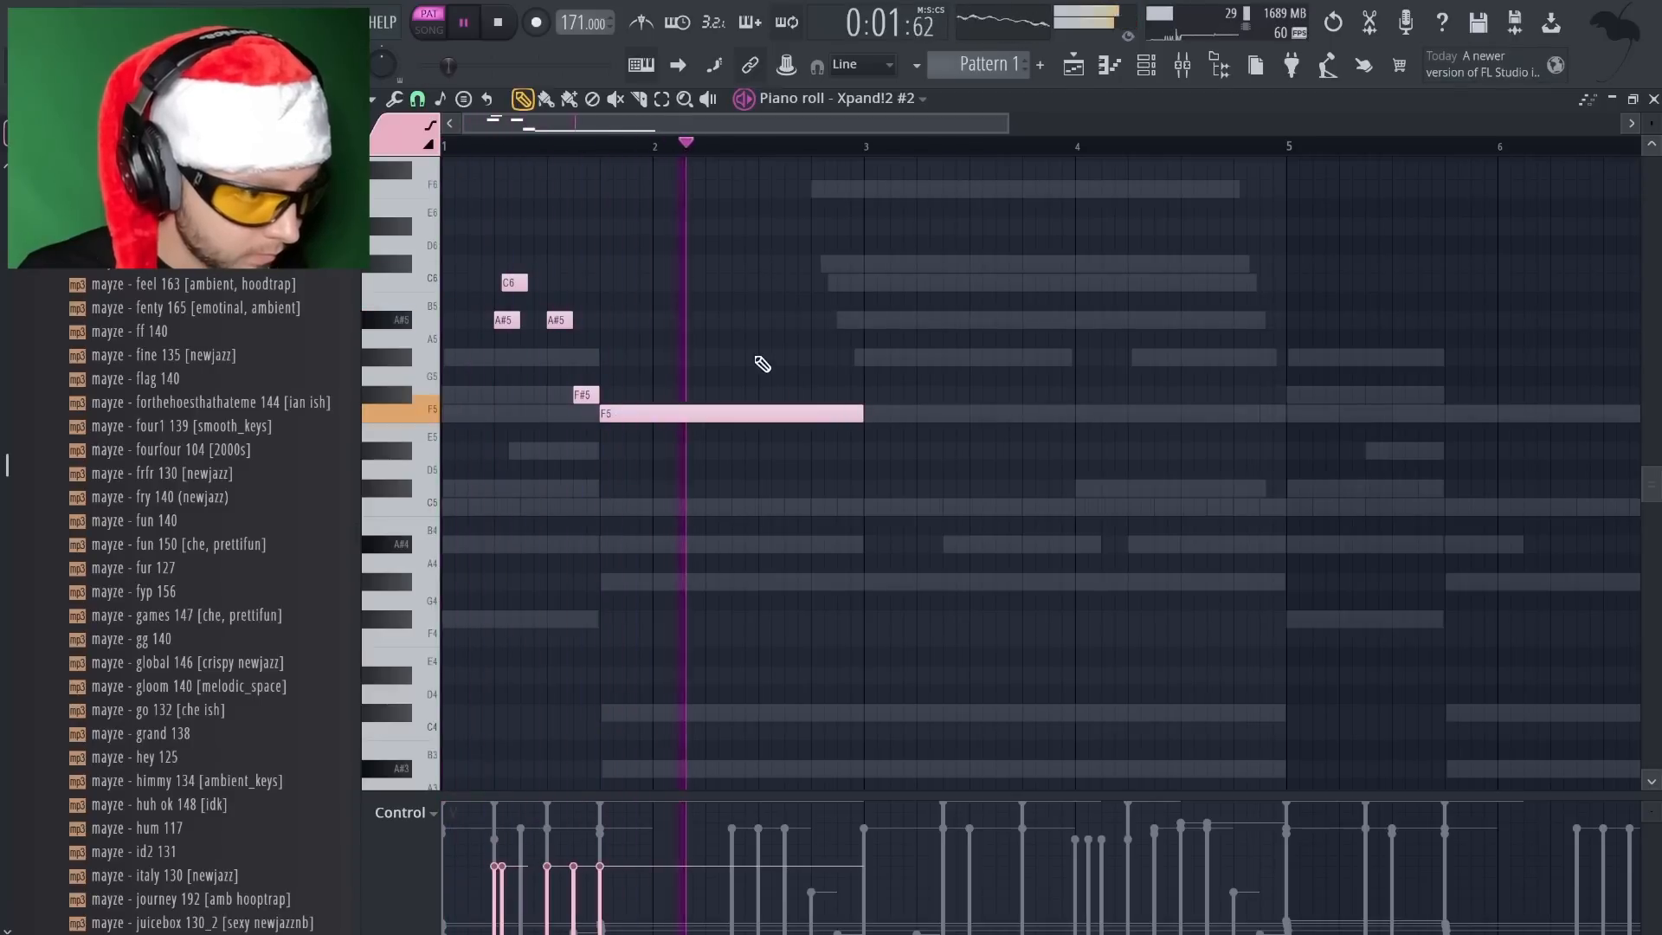
key("space")
key("space")
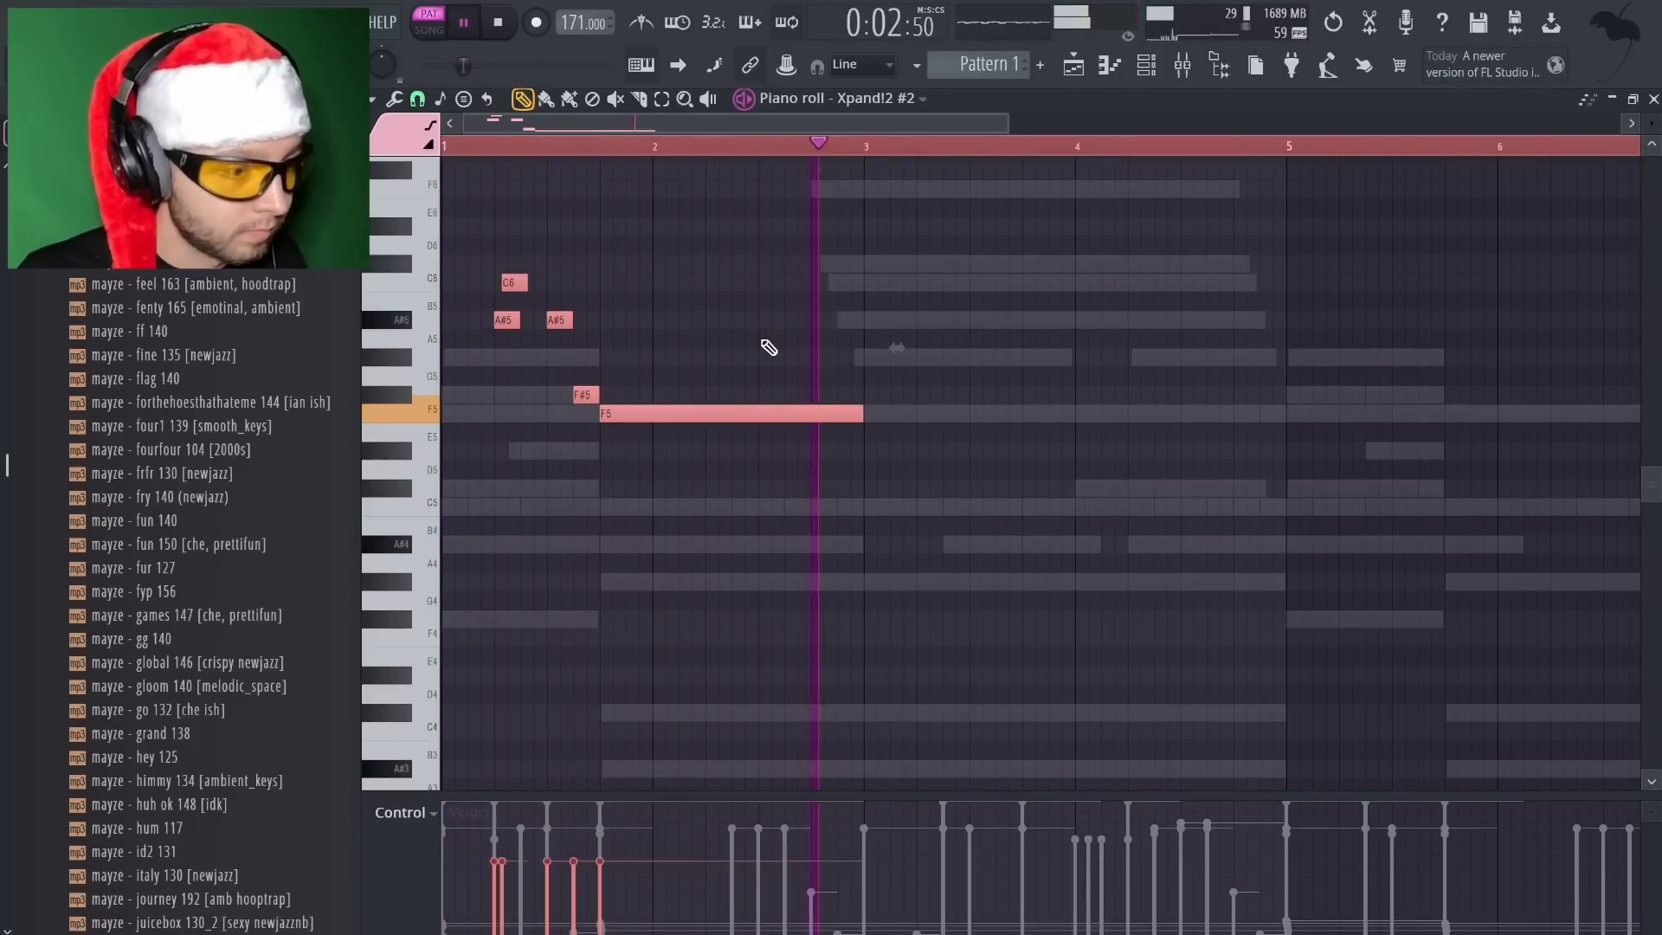
Repeat the Xpand!2 #2 phrase from bar 5 and delete the opening A#5 and C6 notes from both copies
scroll(668, 371, "down", 2)
left_click_drag(597, 421, 1226, 422)
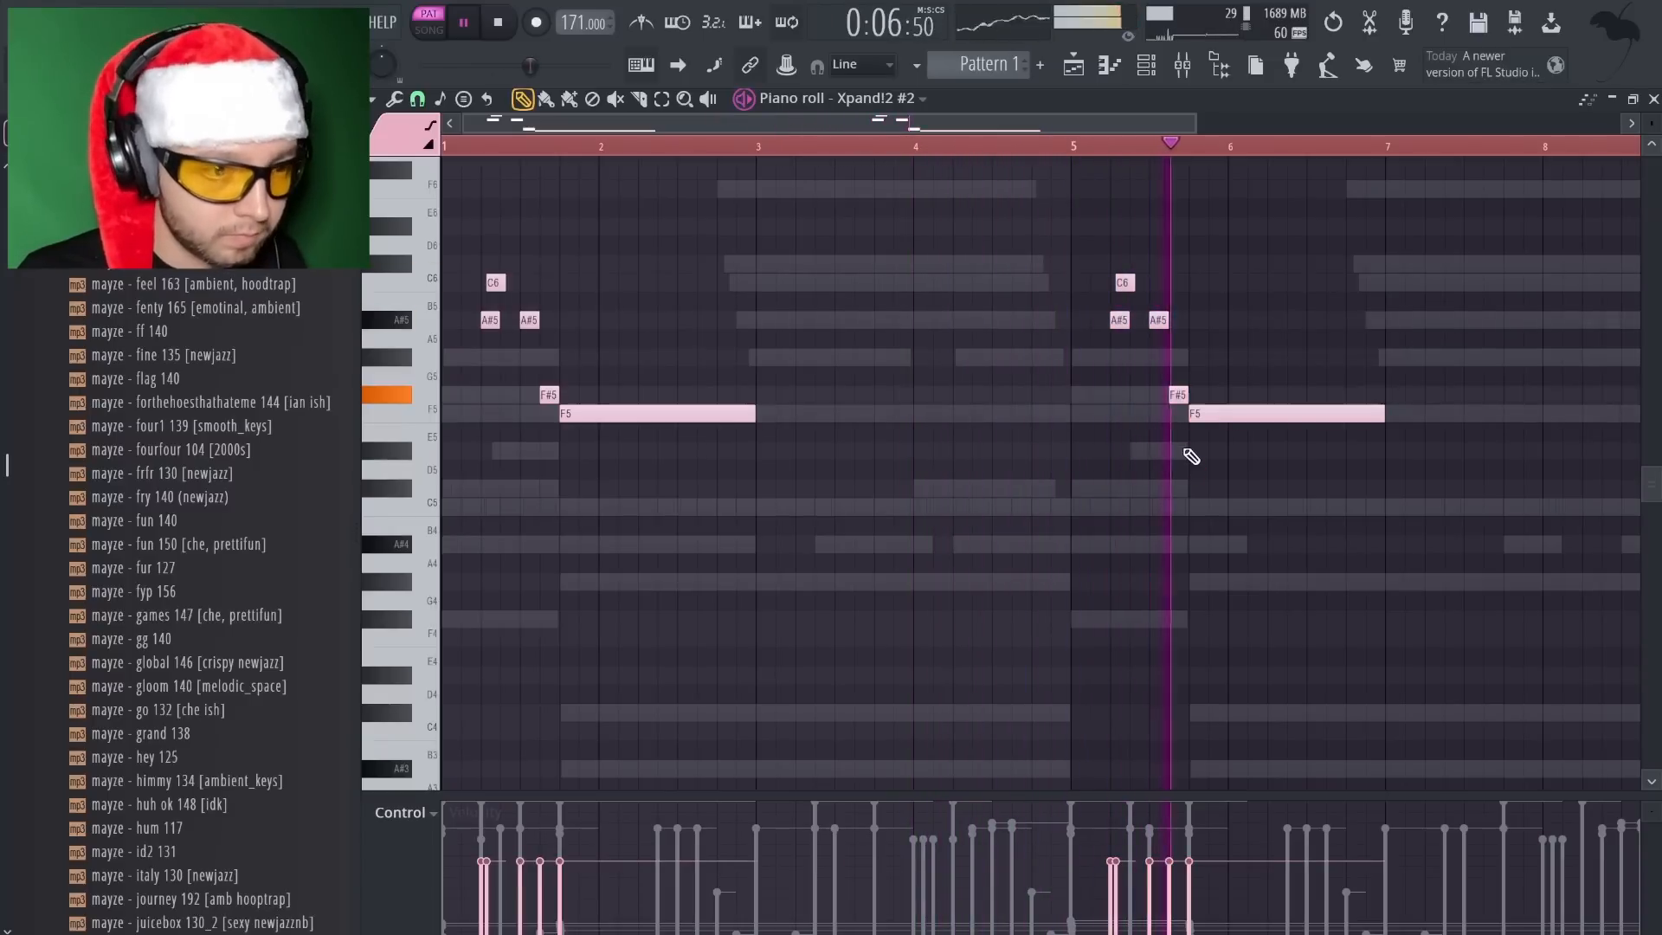
key("space")
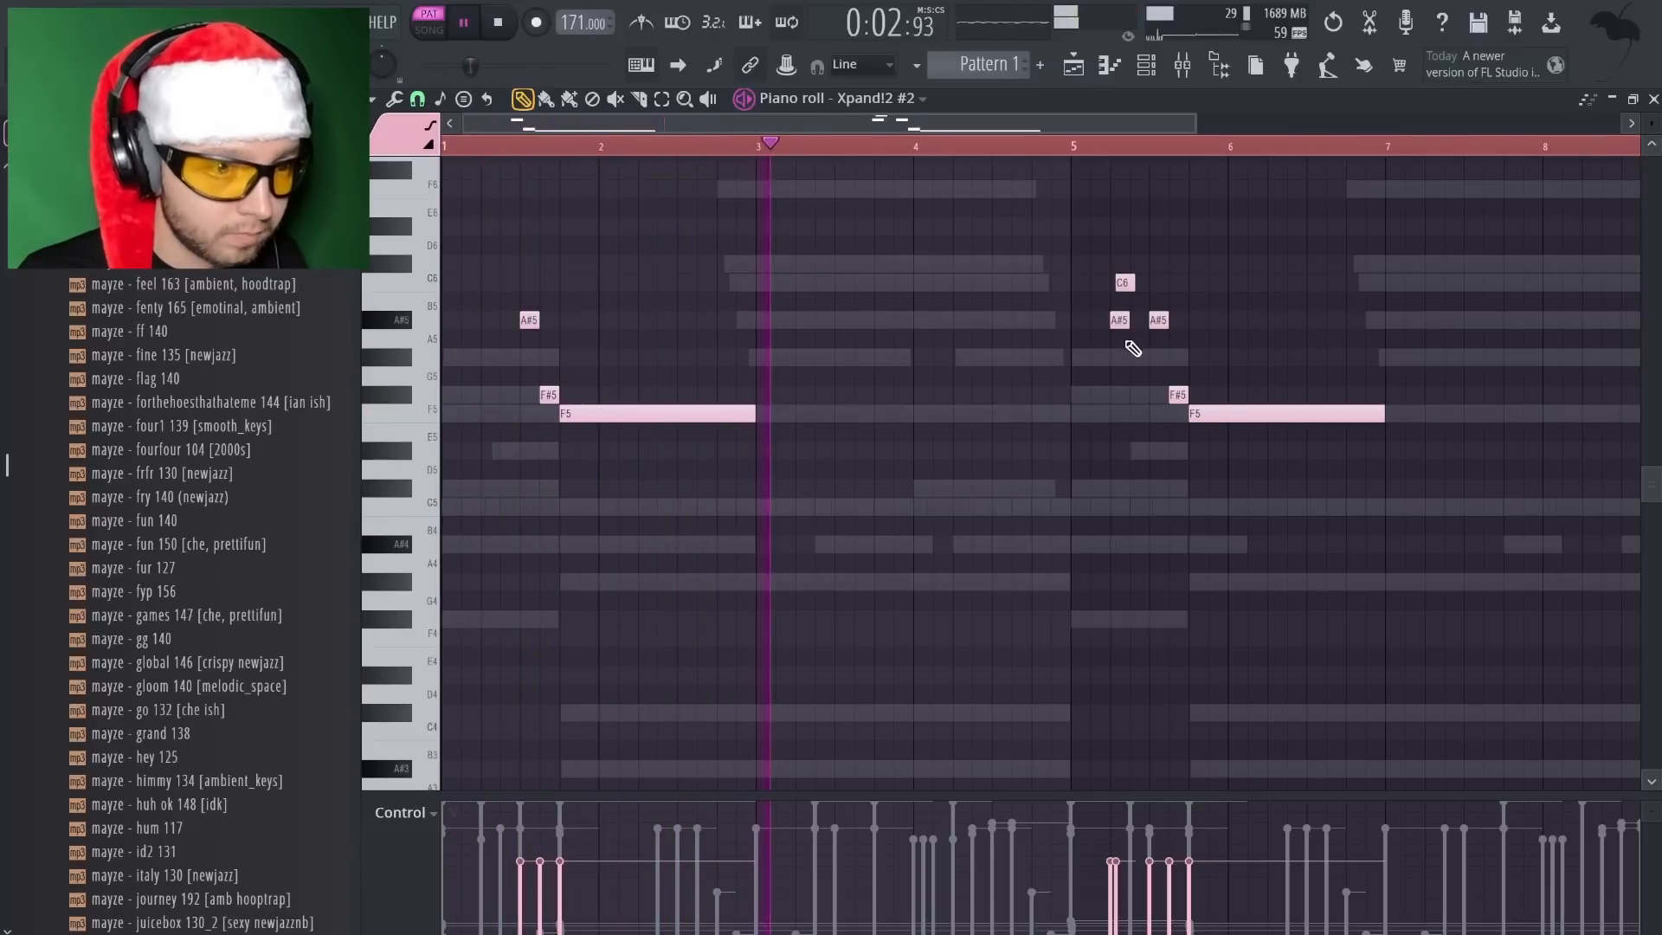
right_click(1125, 283)
right_click(1121, 320)
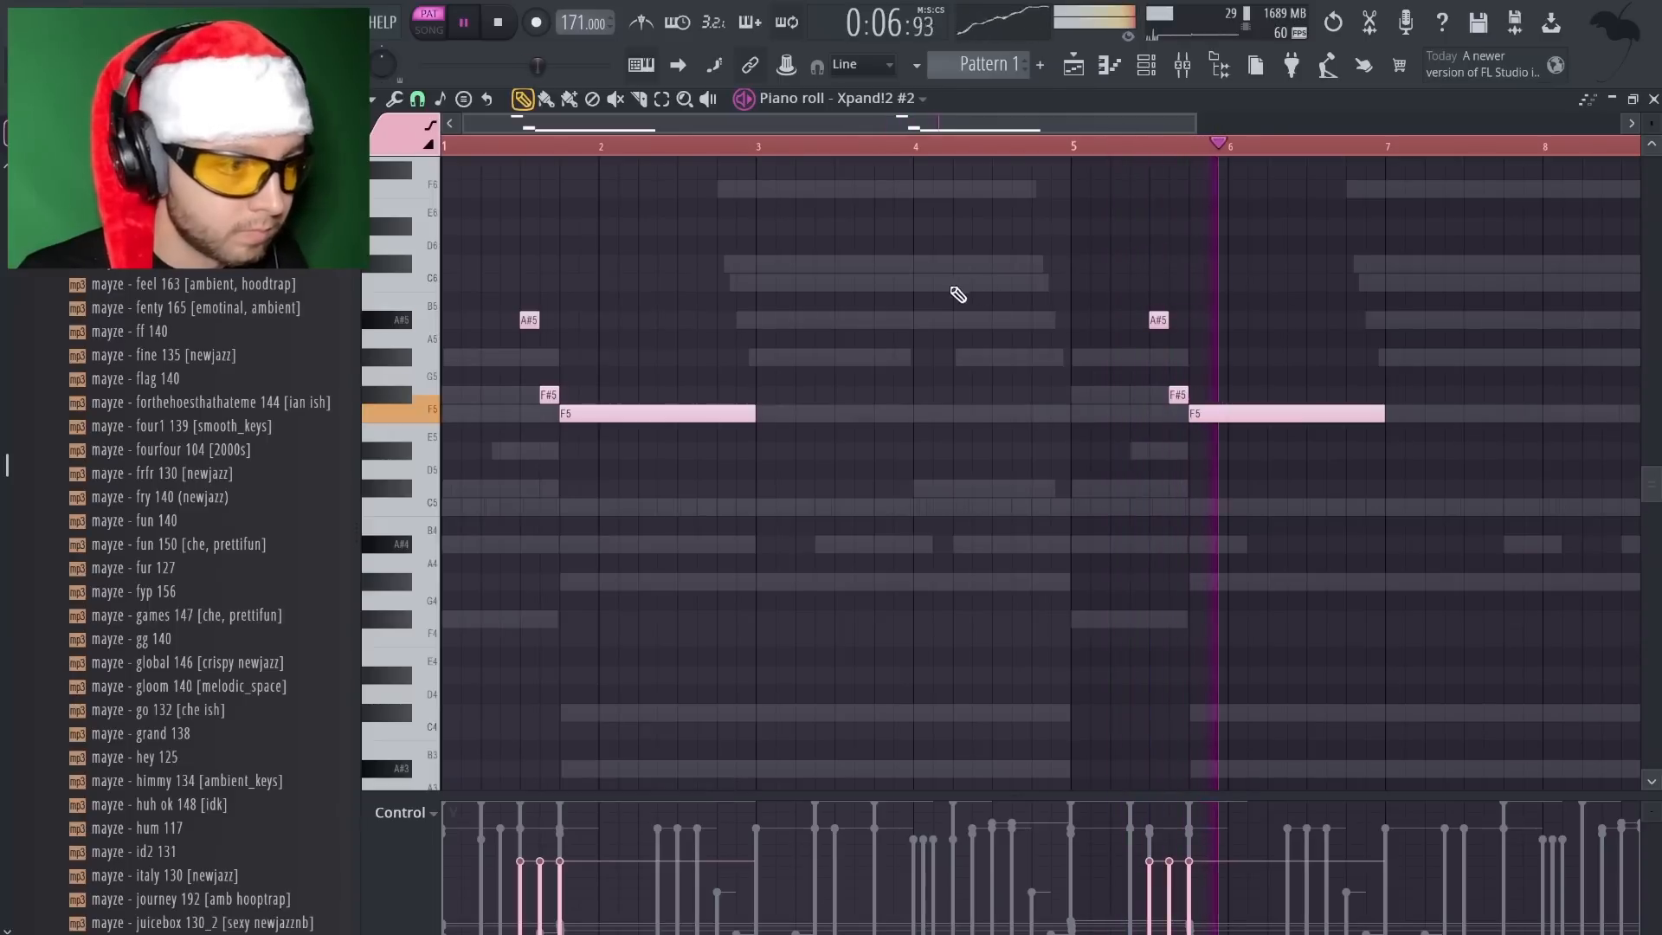
Add a short G#5 between A#5 and F#5 in bar 1, randomize the notes' velocity and release levels, and close the piano roll
key("space")
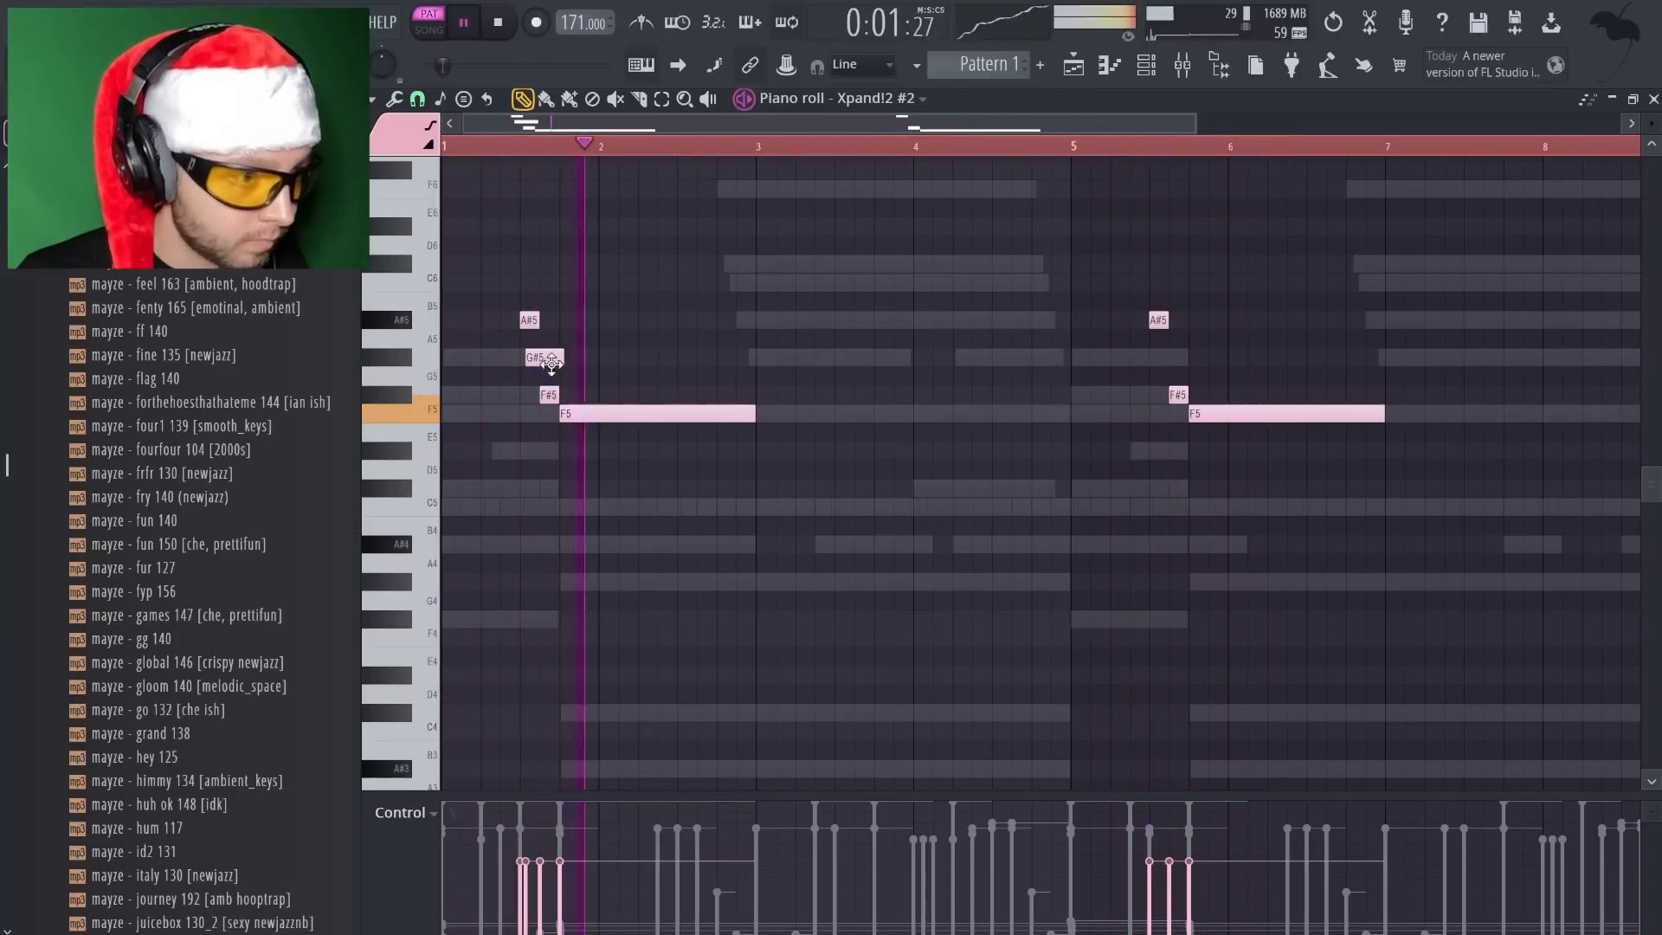
key("alt+r")
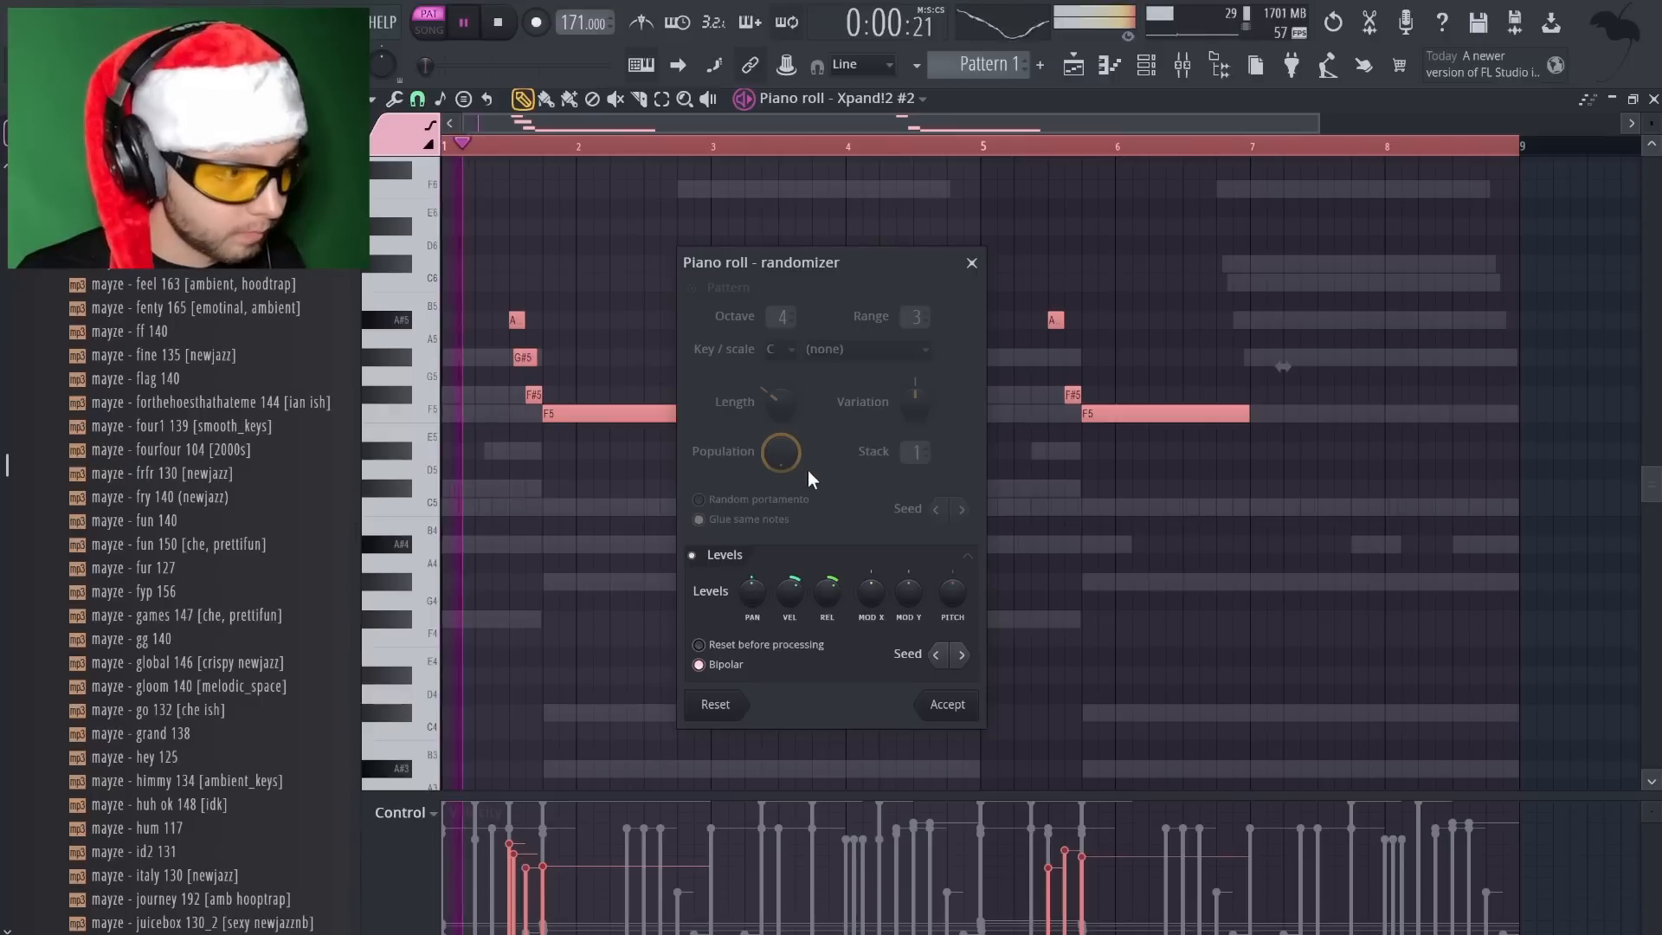
left_click(957, 714)
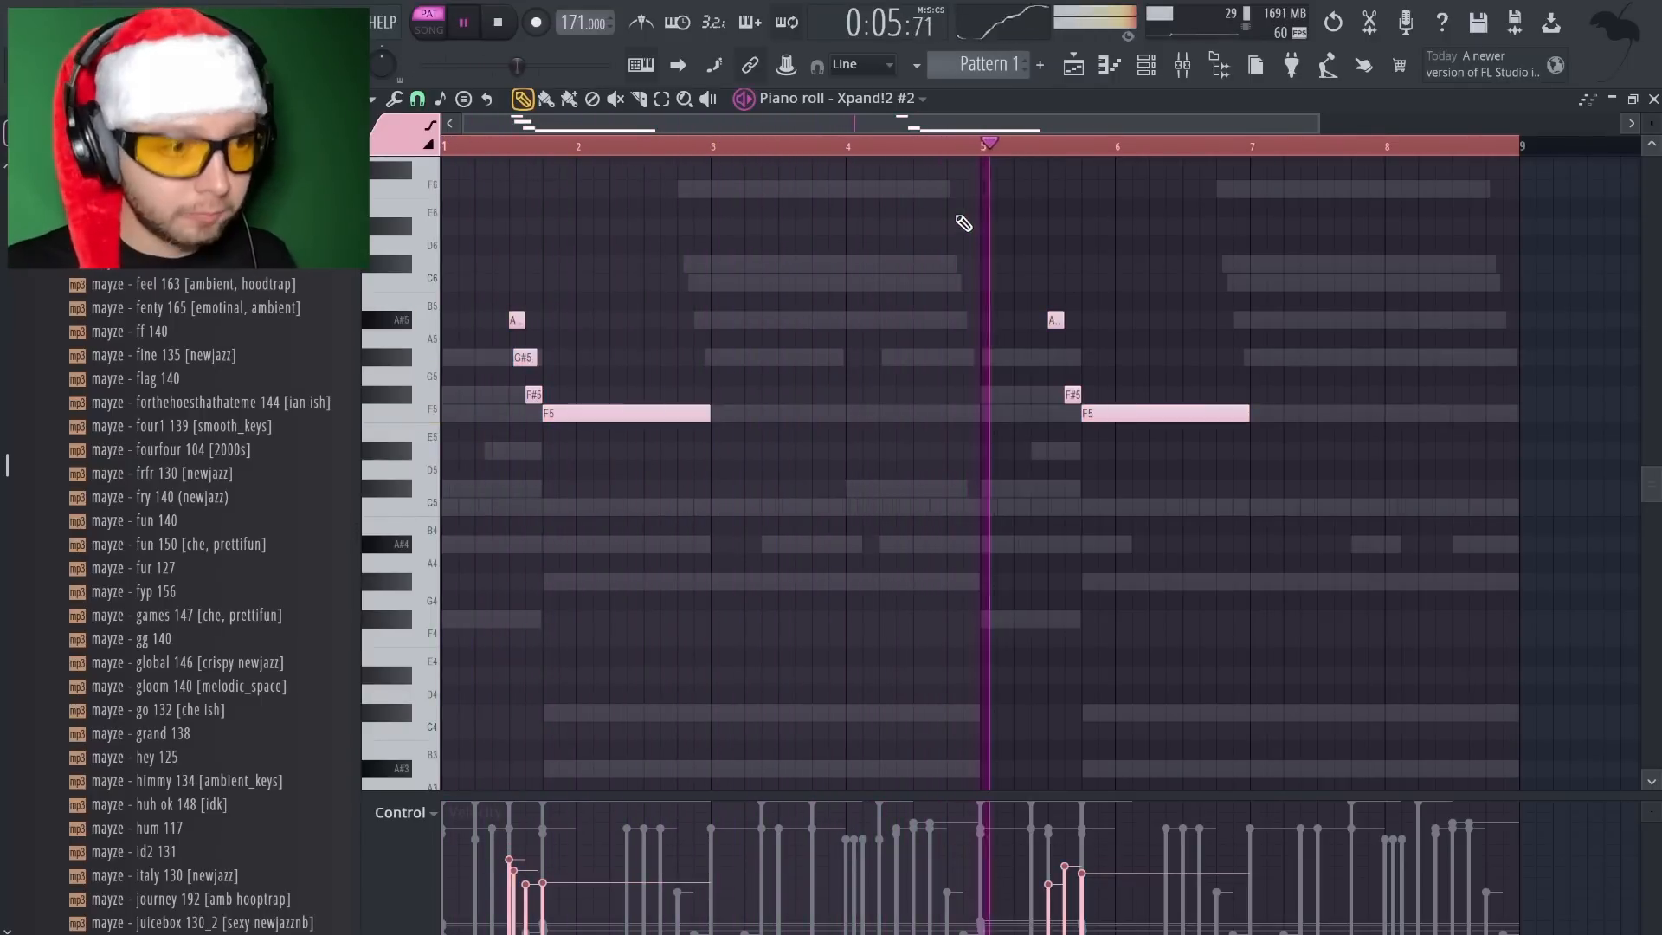
left_click(1653, 99)
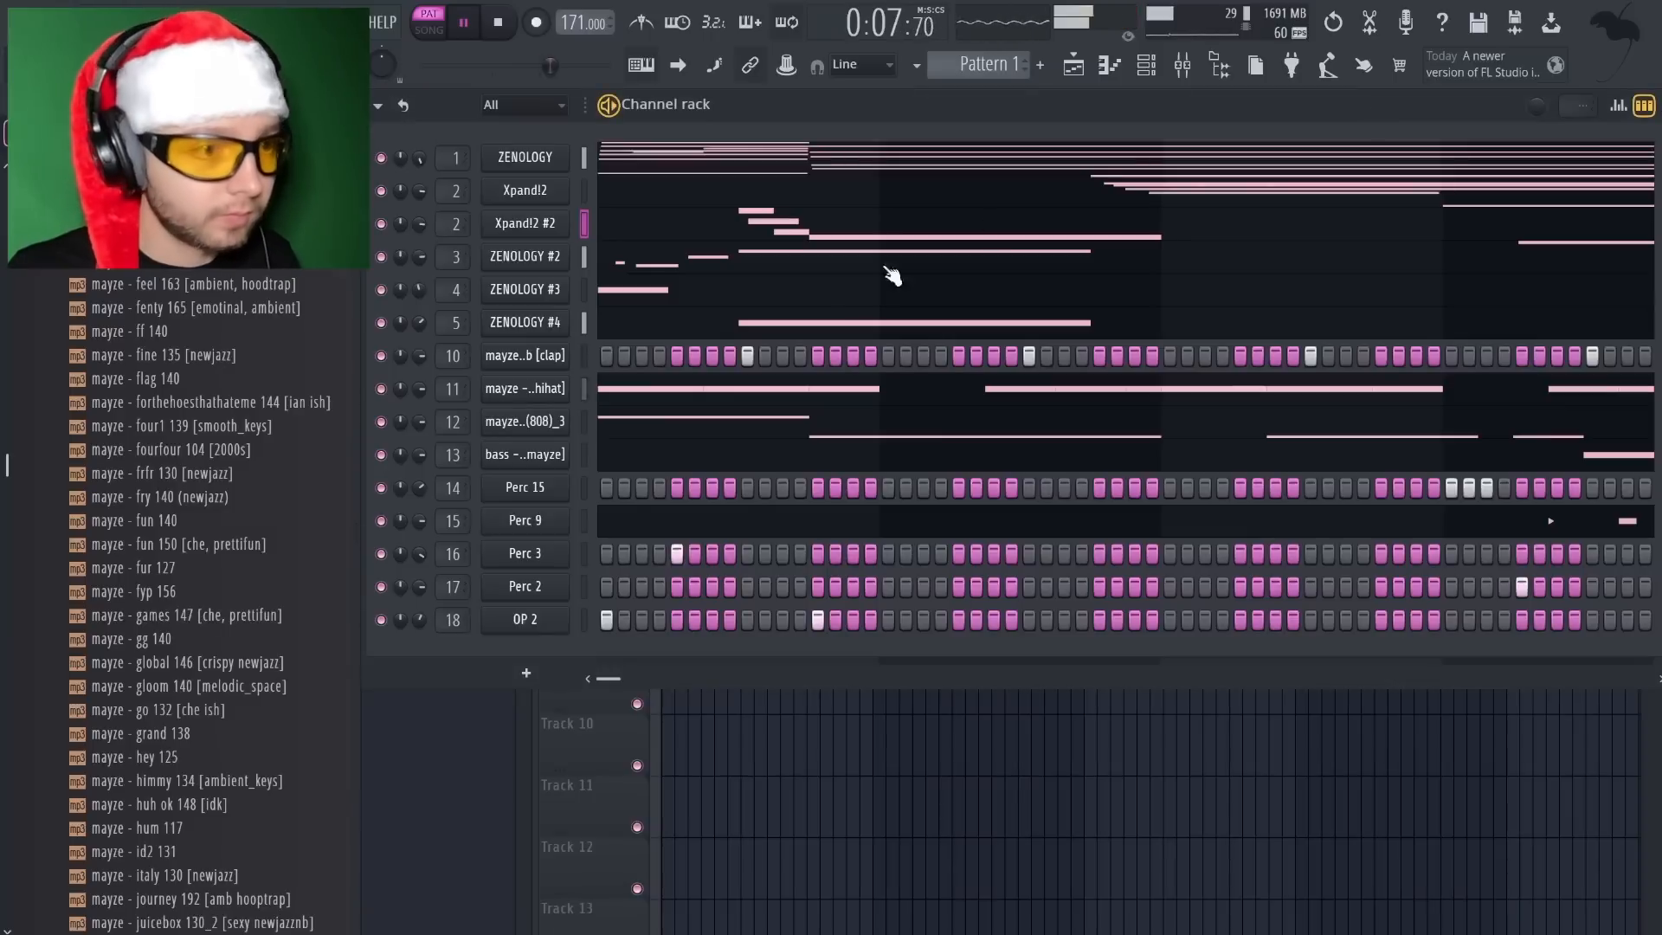
Add an A#5 above the G#5 near the end of bar 4 in ZENOLOGY #2's piano roll and close it
left_click(642, 267)
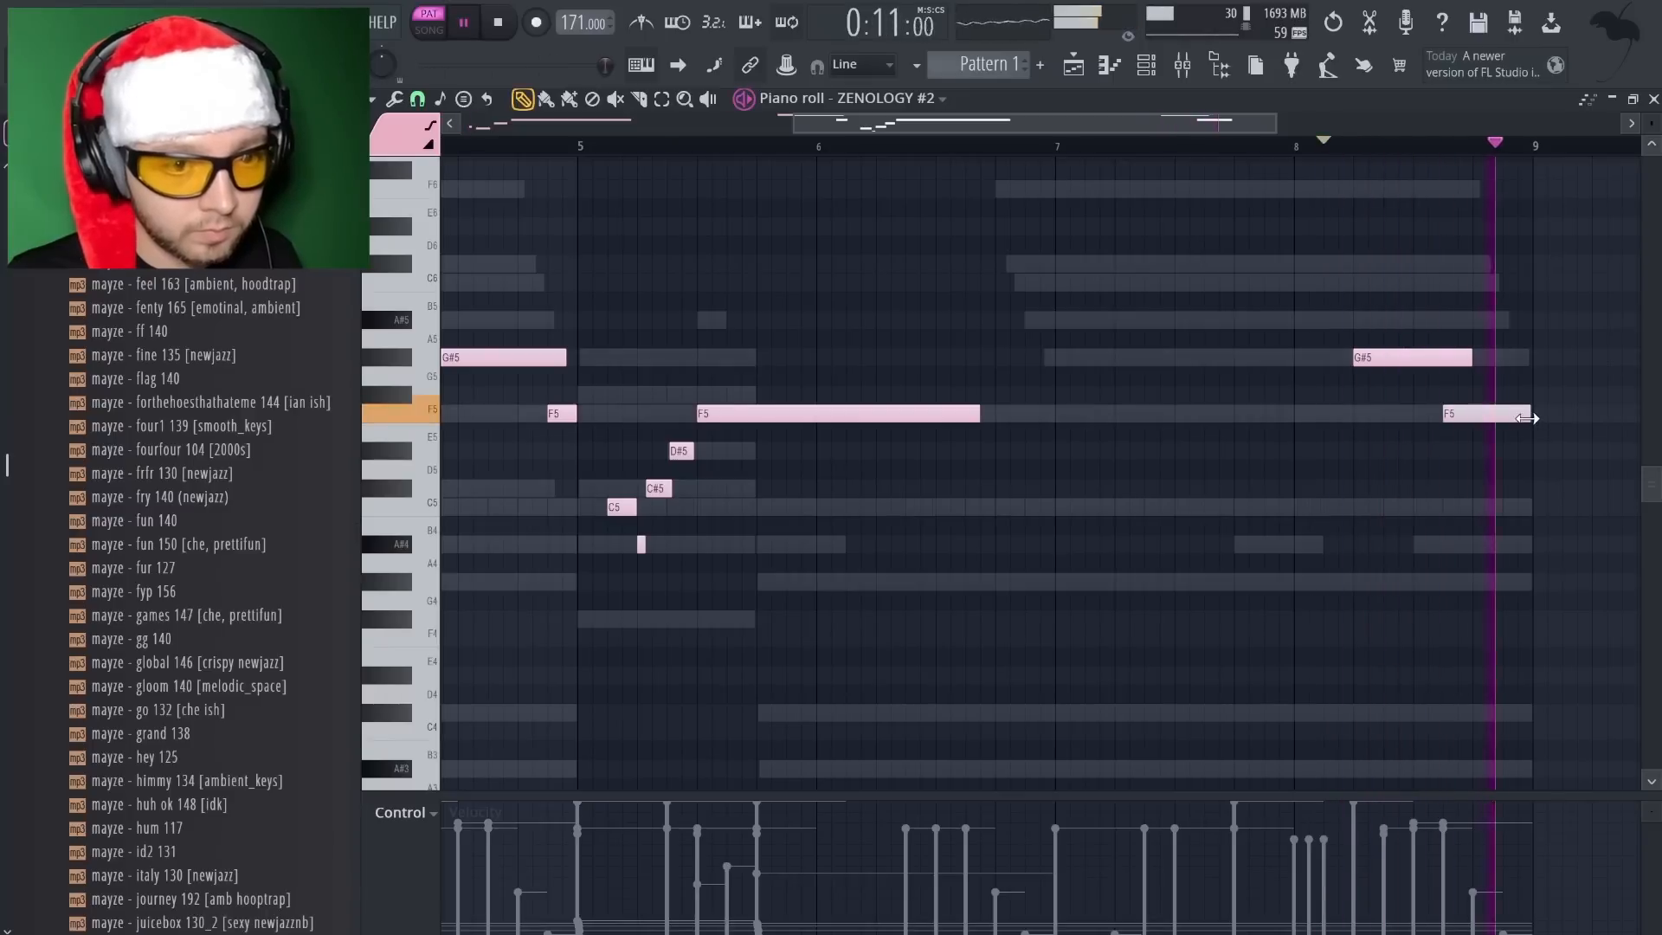
scroll(1508, 408, "down", 3)
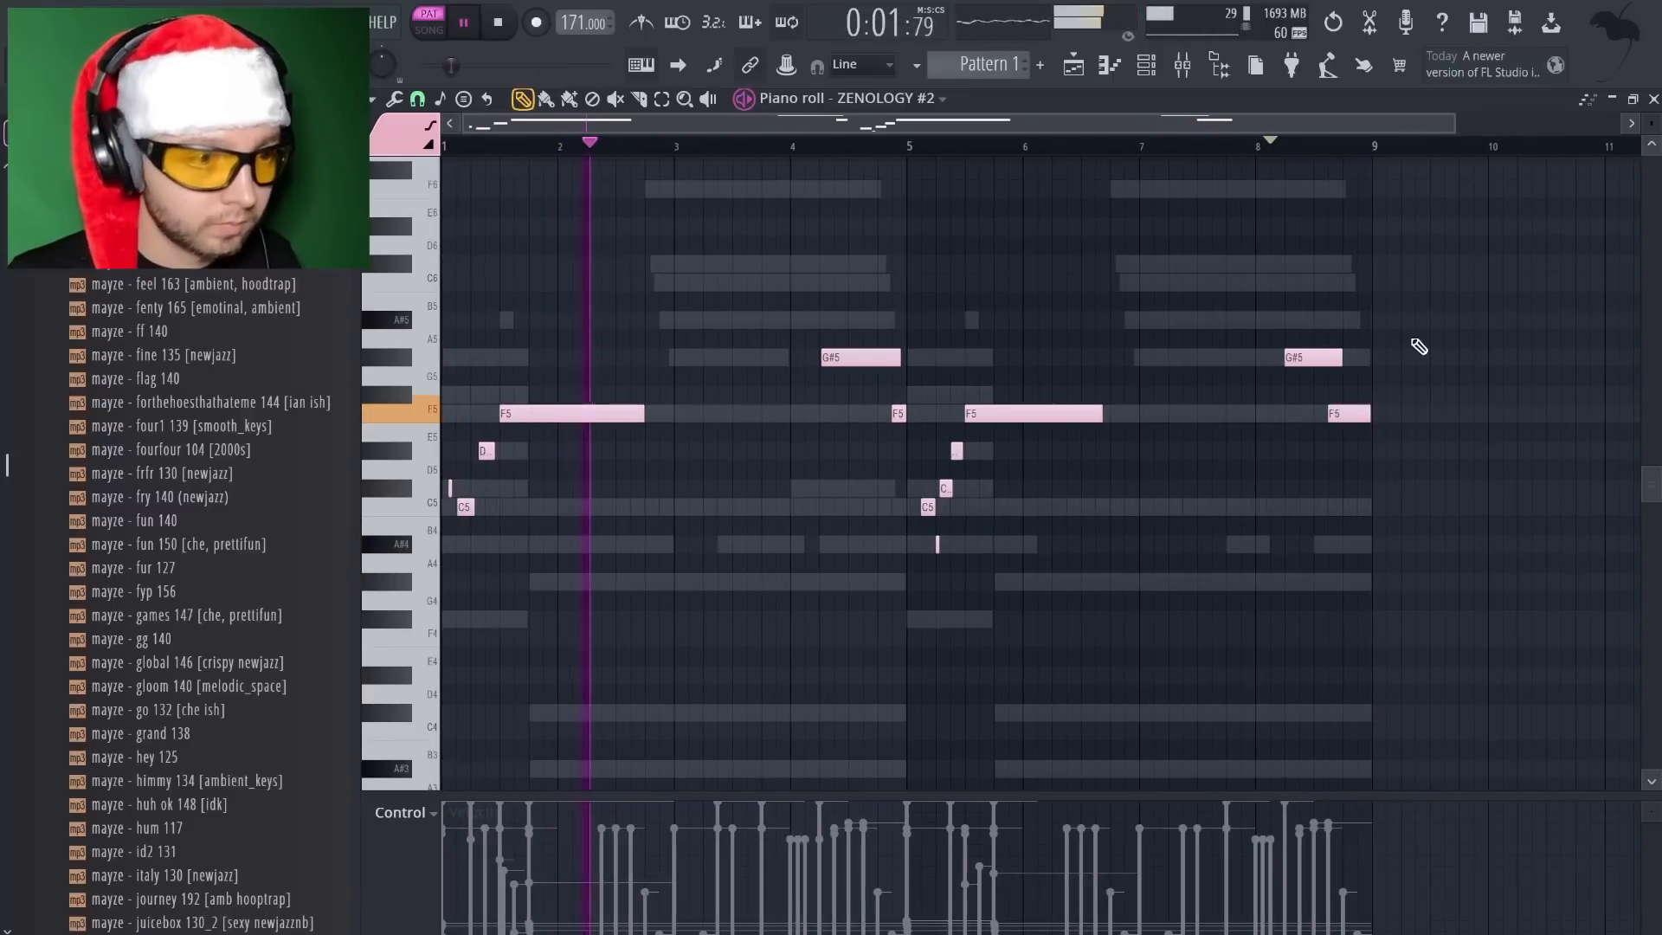
key("ctrl+a")
right_click(1171, 297)
key("ctrl+a")
right_click(1133, 288)
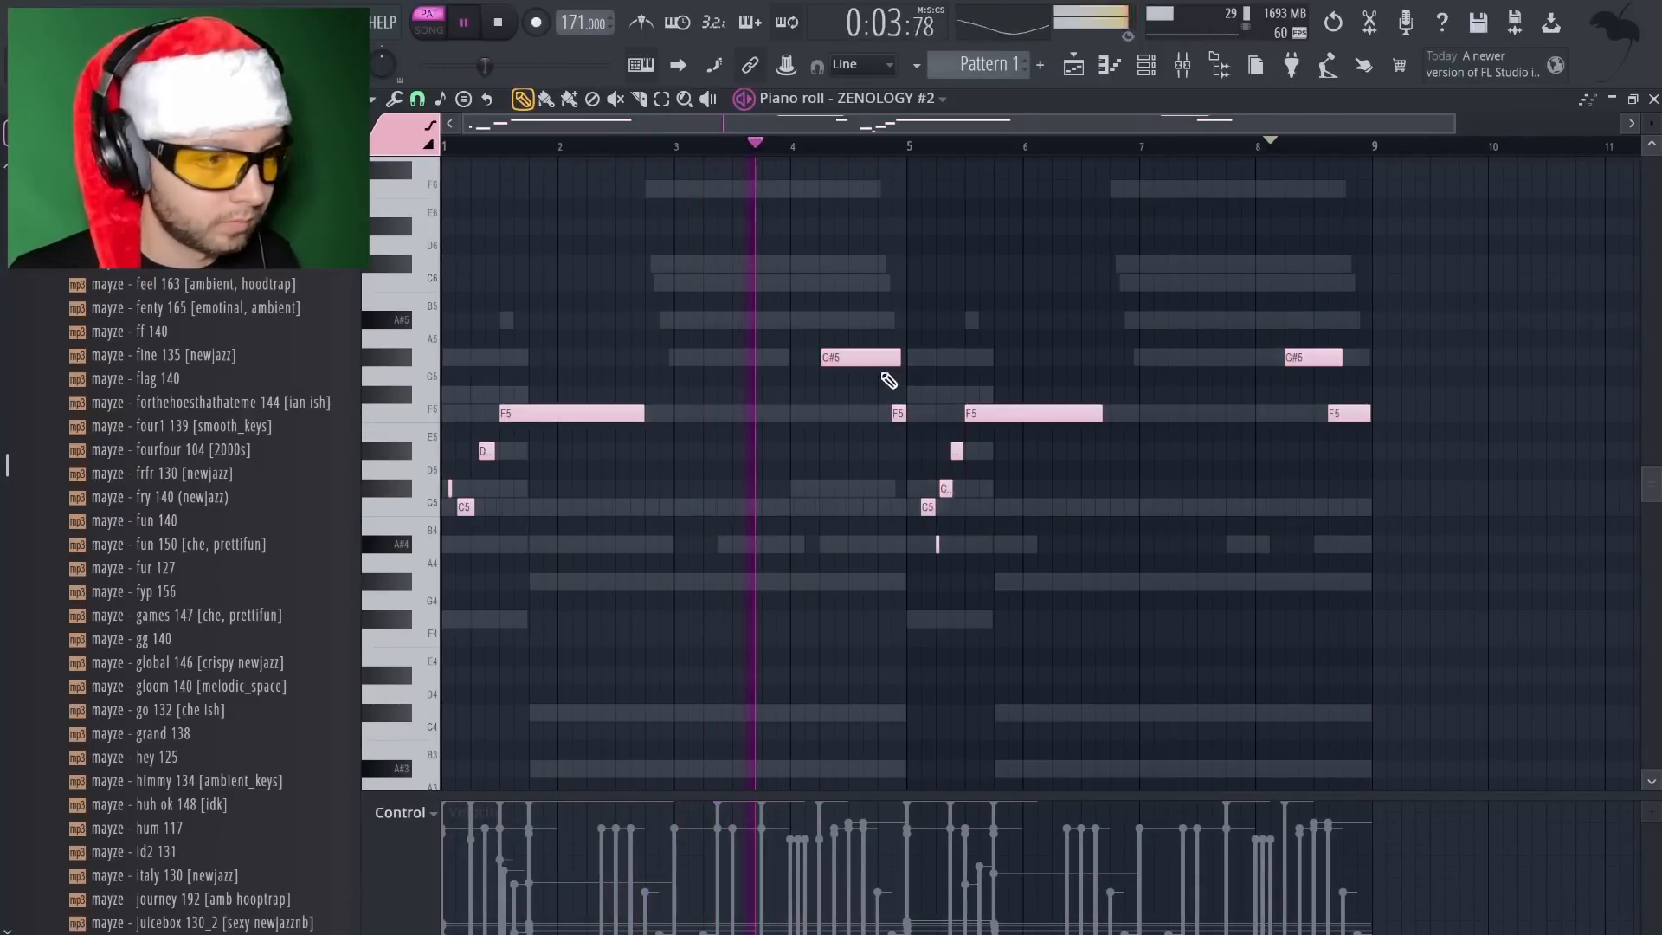
scroll(879, 381, "up", 2)
left_click(891, 320)
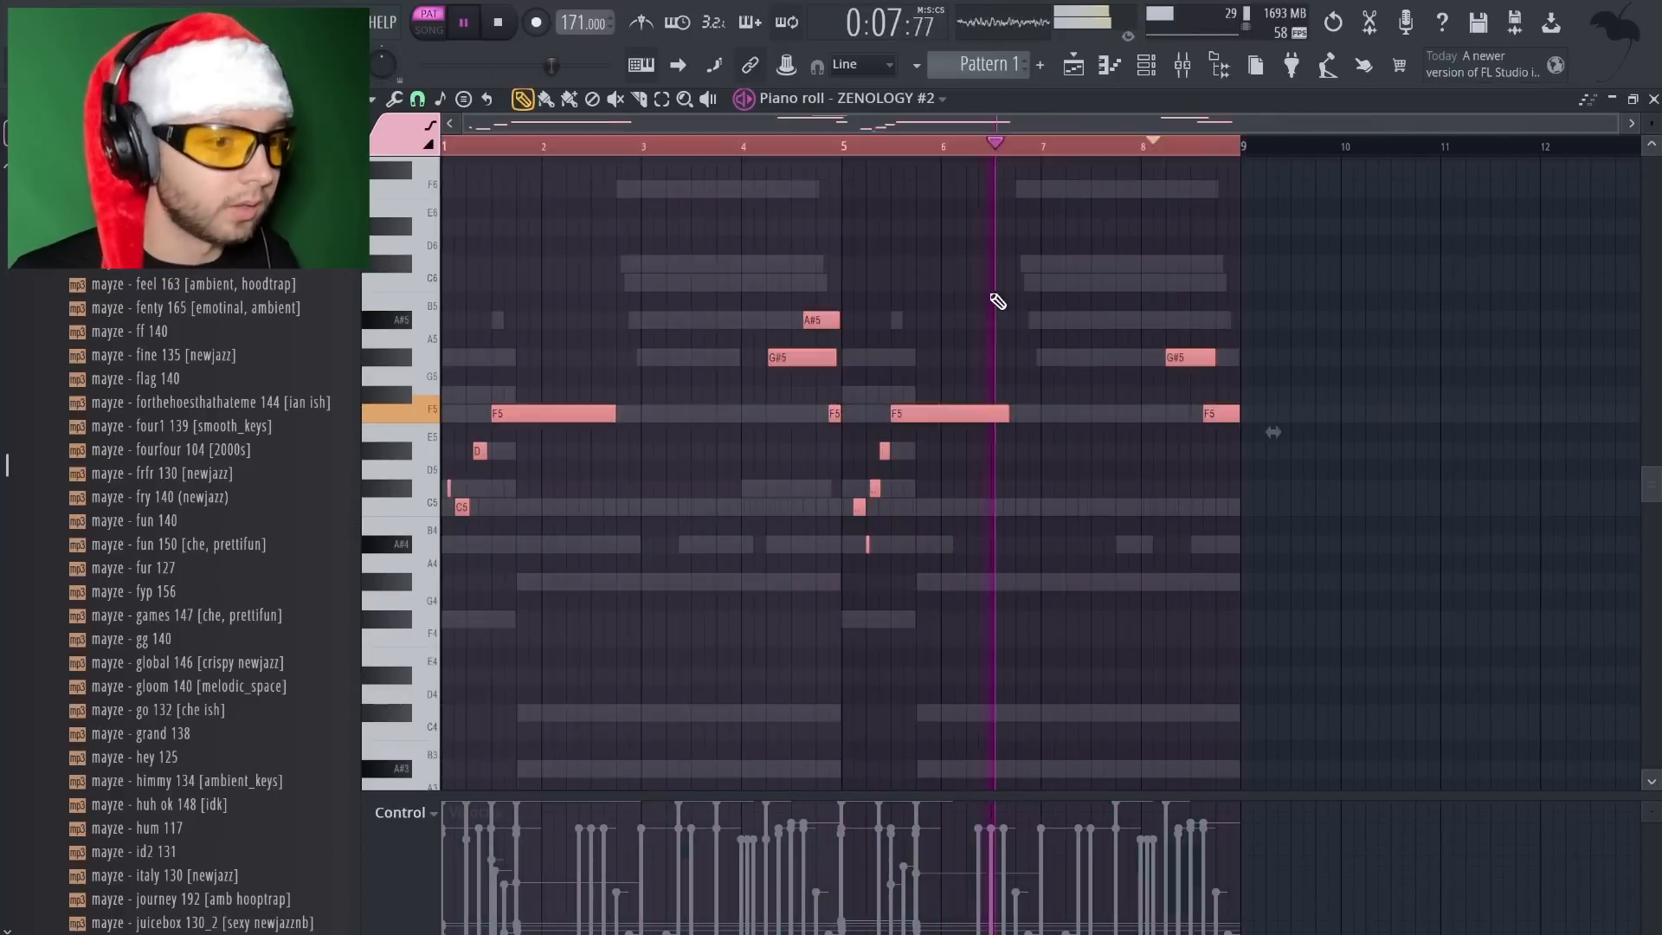
left_click(1654, 100)
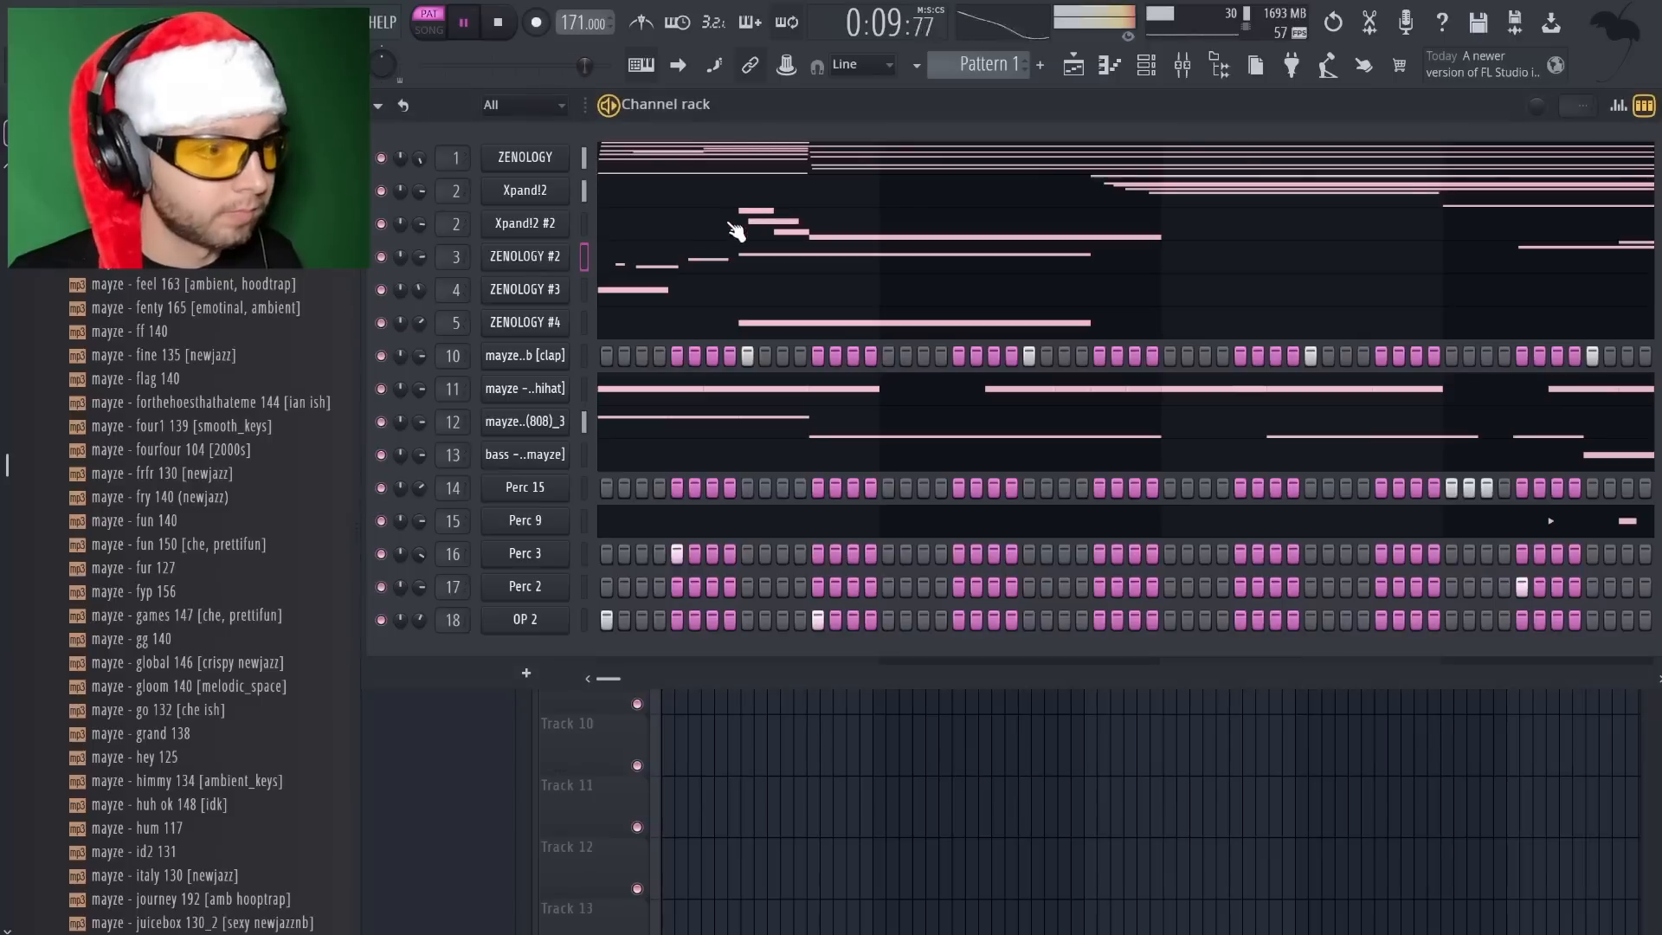
In Xpand!2's first chord, lower the G#5 near bar 3 to F5 and the A#5 to G#5
left_click(673, 202)
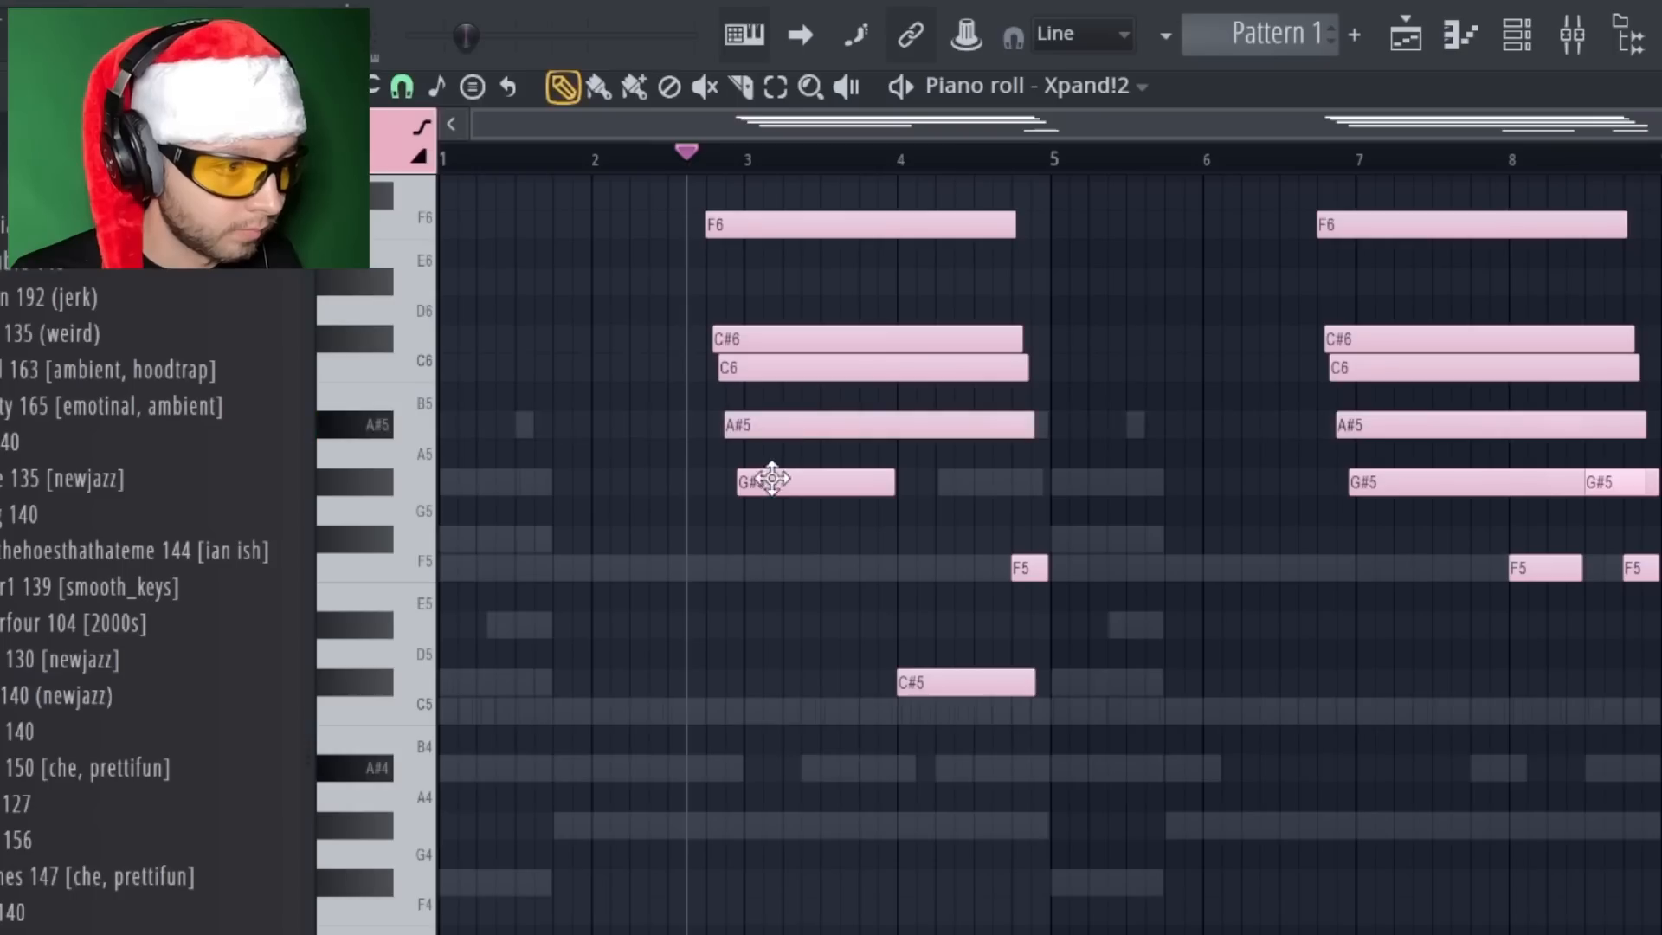
left_click_drag(769, 482, 761, 568)
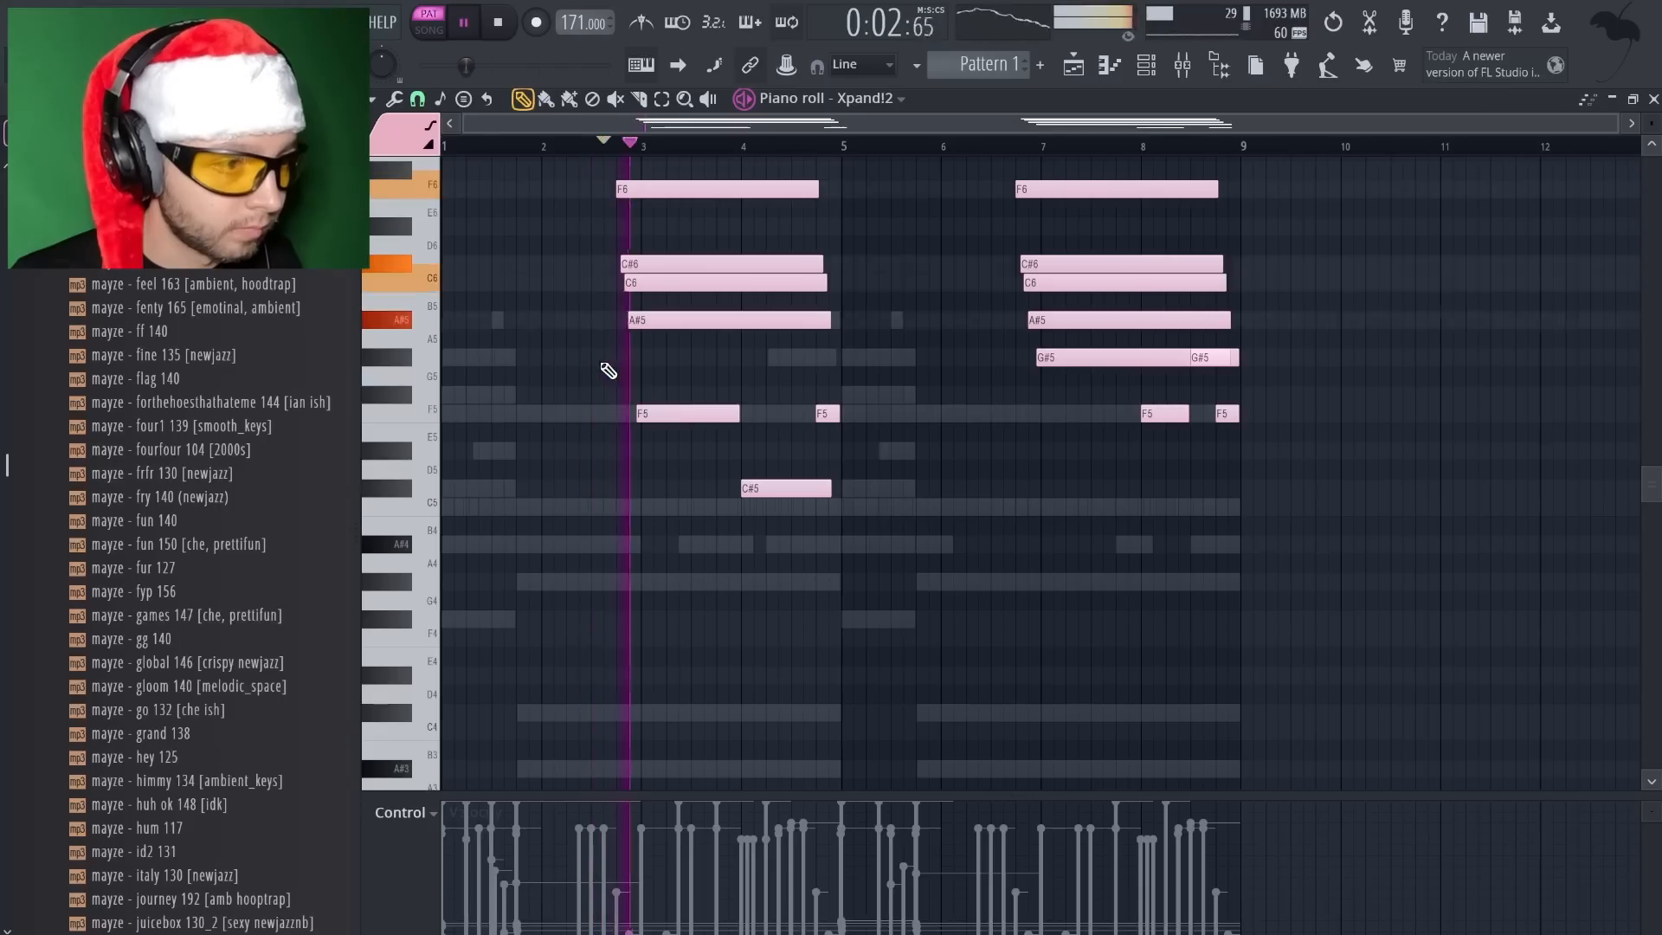
left_click_drag(701, 337, 694, 362)
key("ctrl+a")
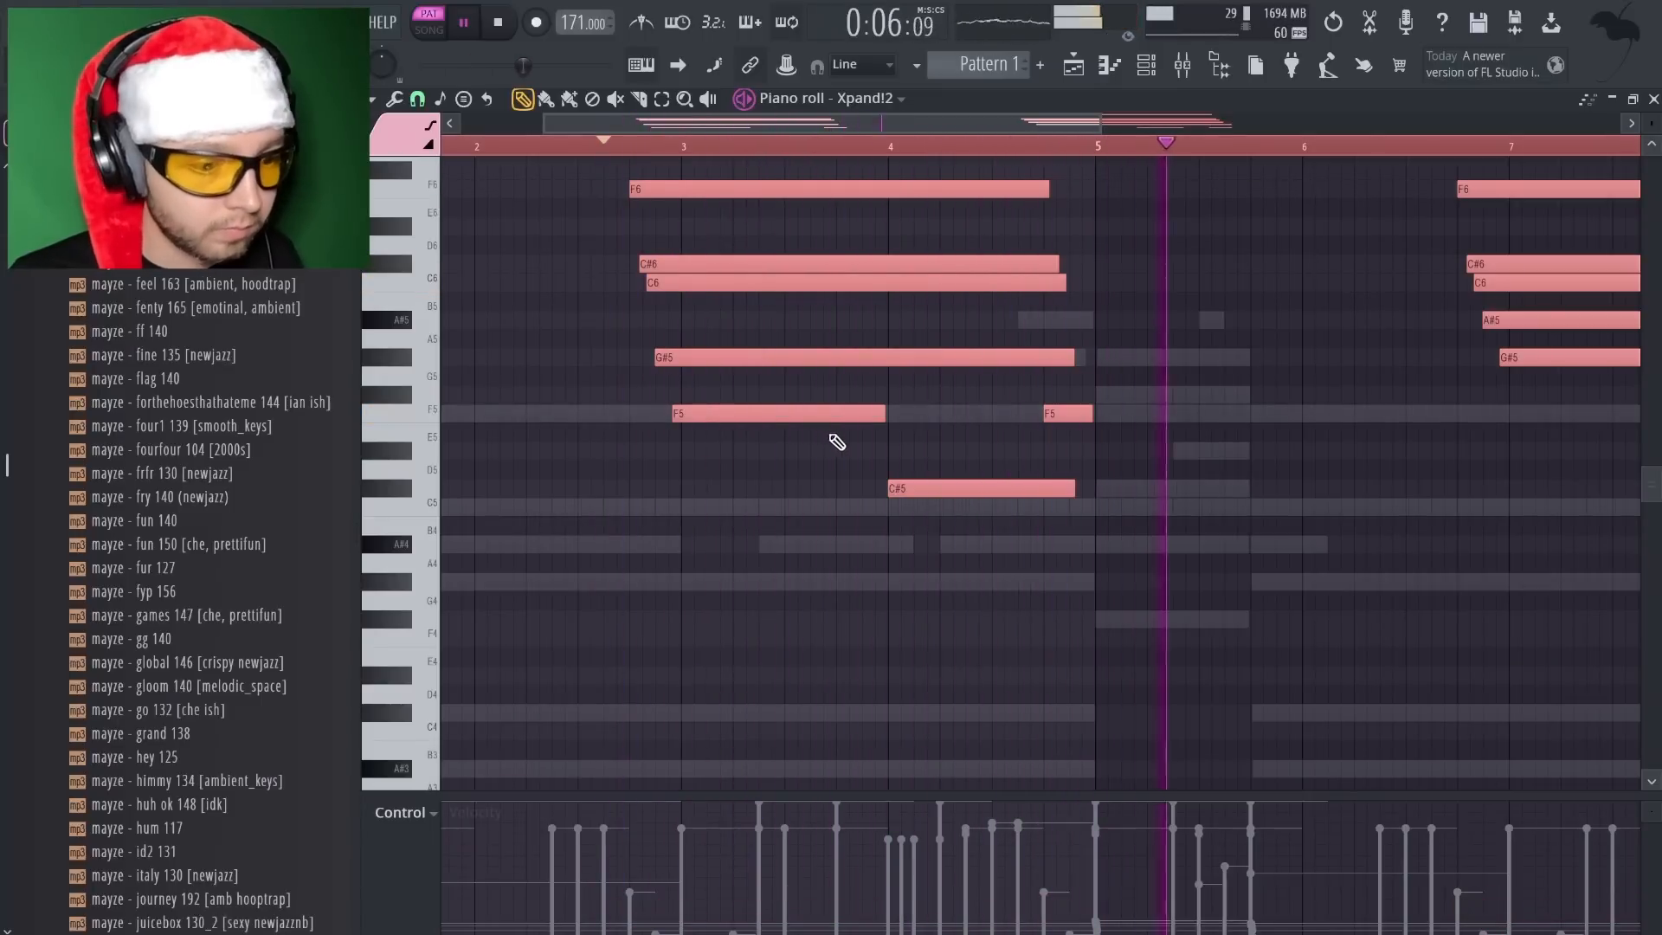
scroll(955, 483, "down", 2)
key("ctrl+d")
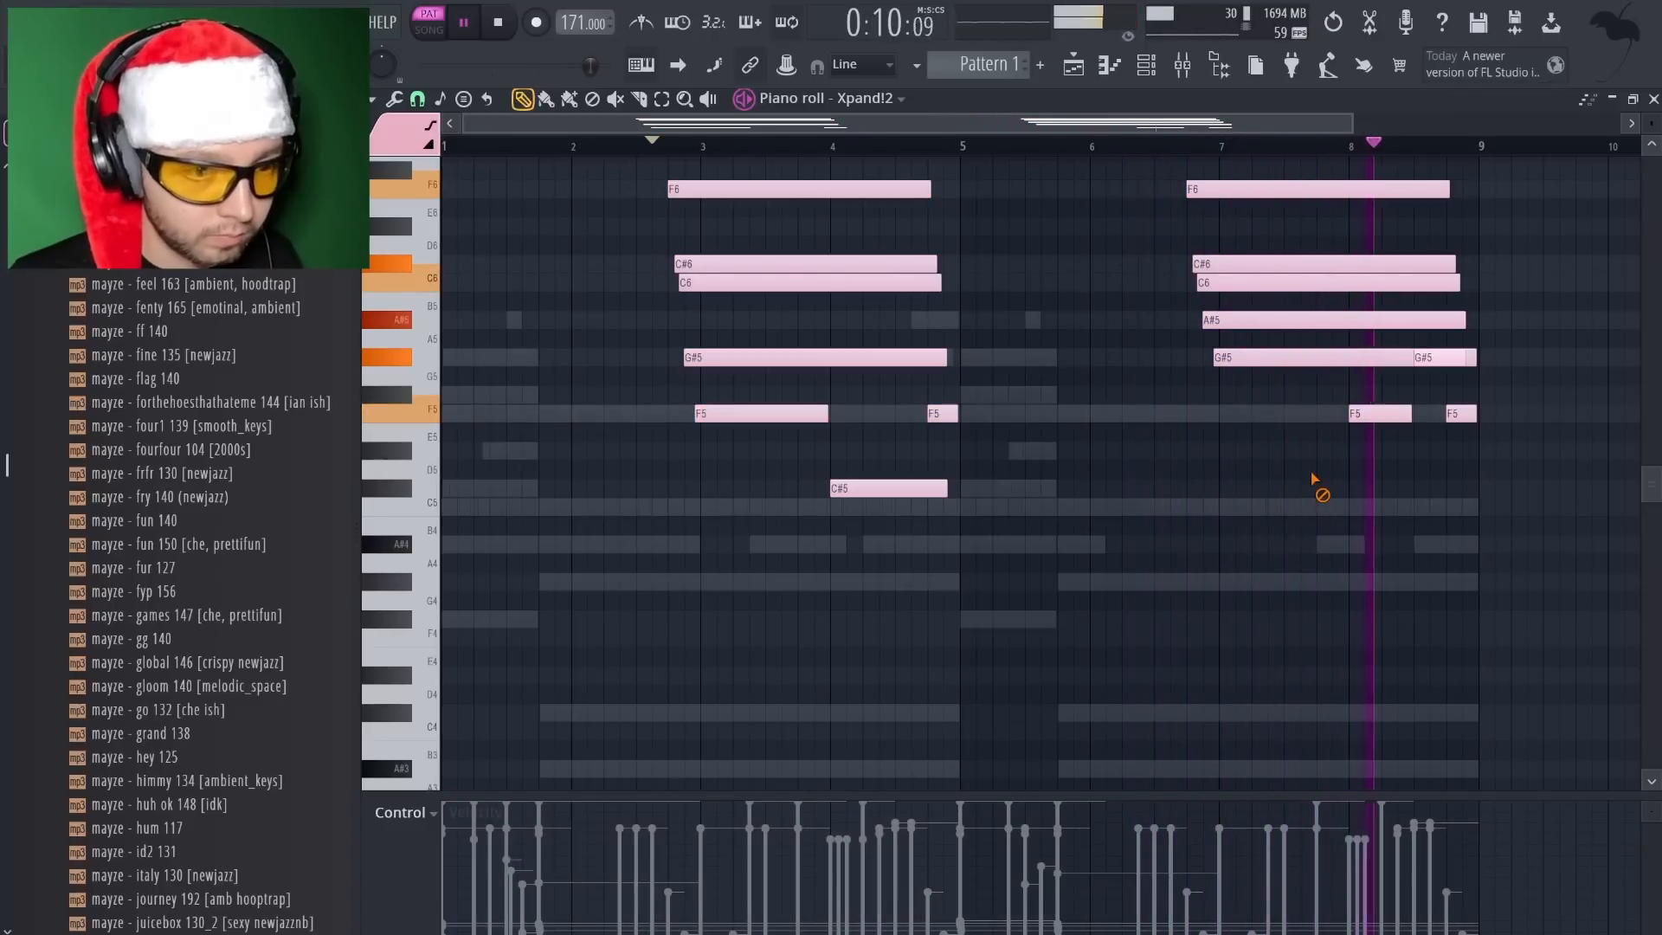
key("ctrl+a")
key("ctrl+d")
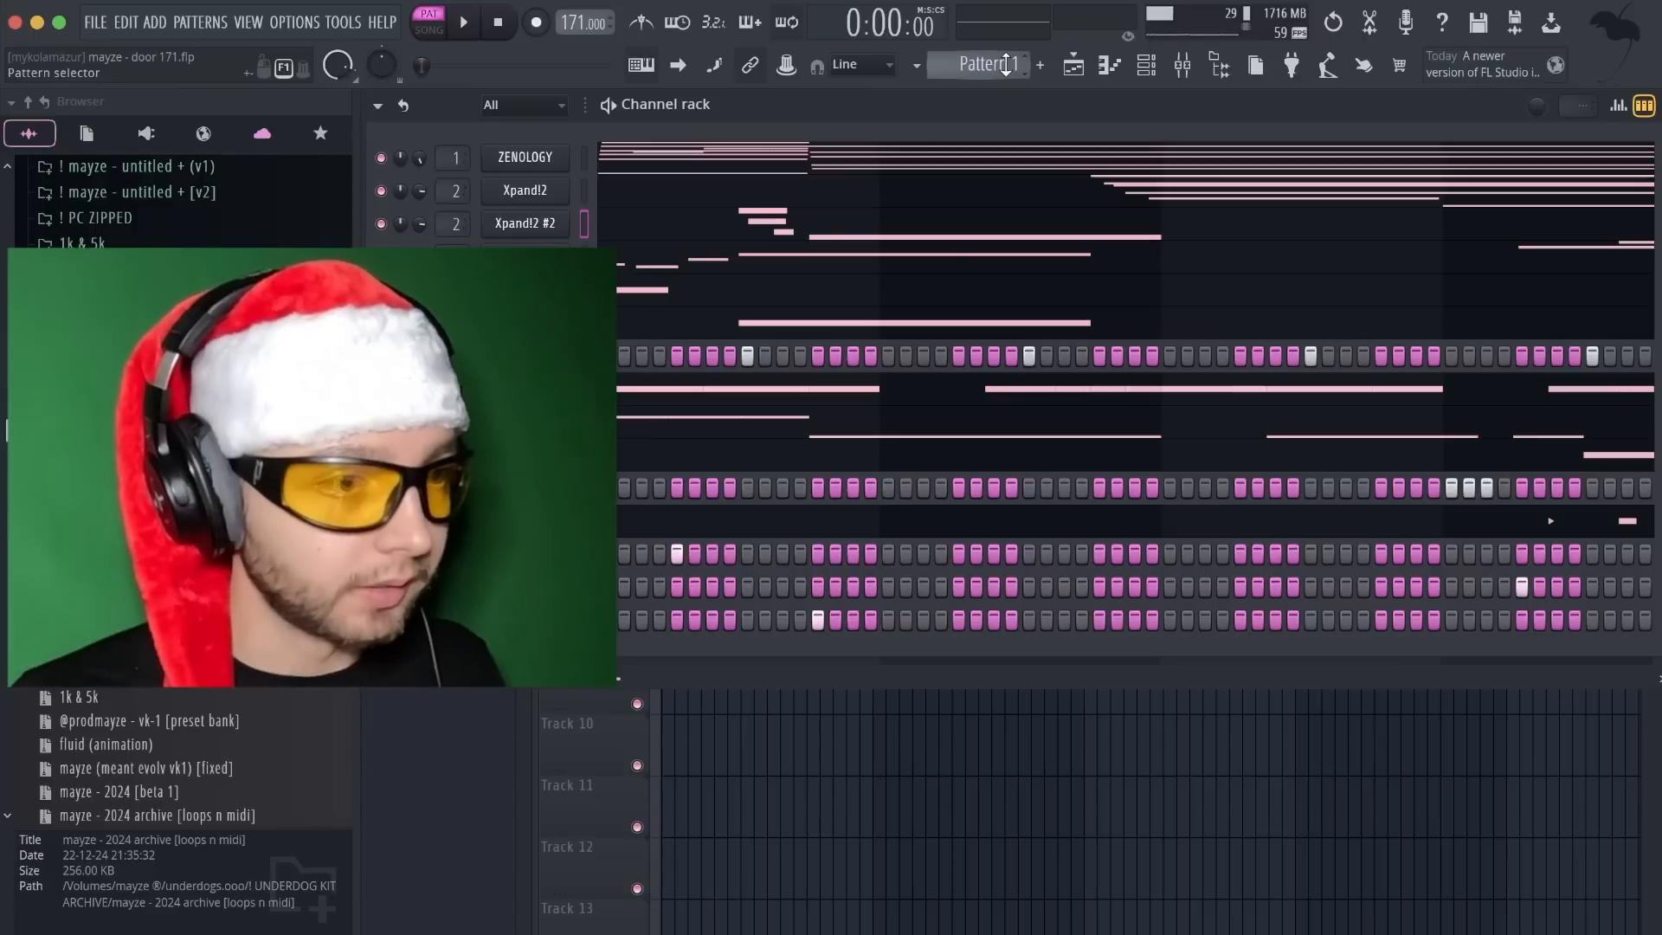
Split Pattern 1 into separate patterns by channel and open the playlist
left_click(998, 65)
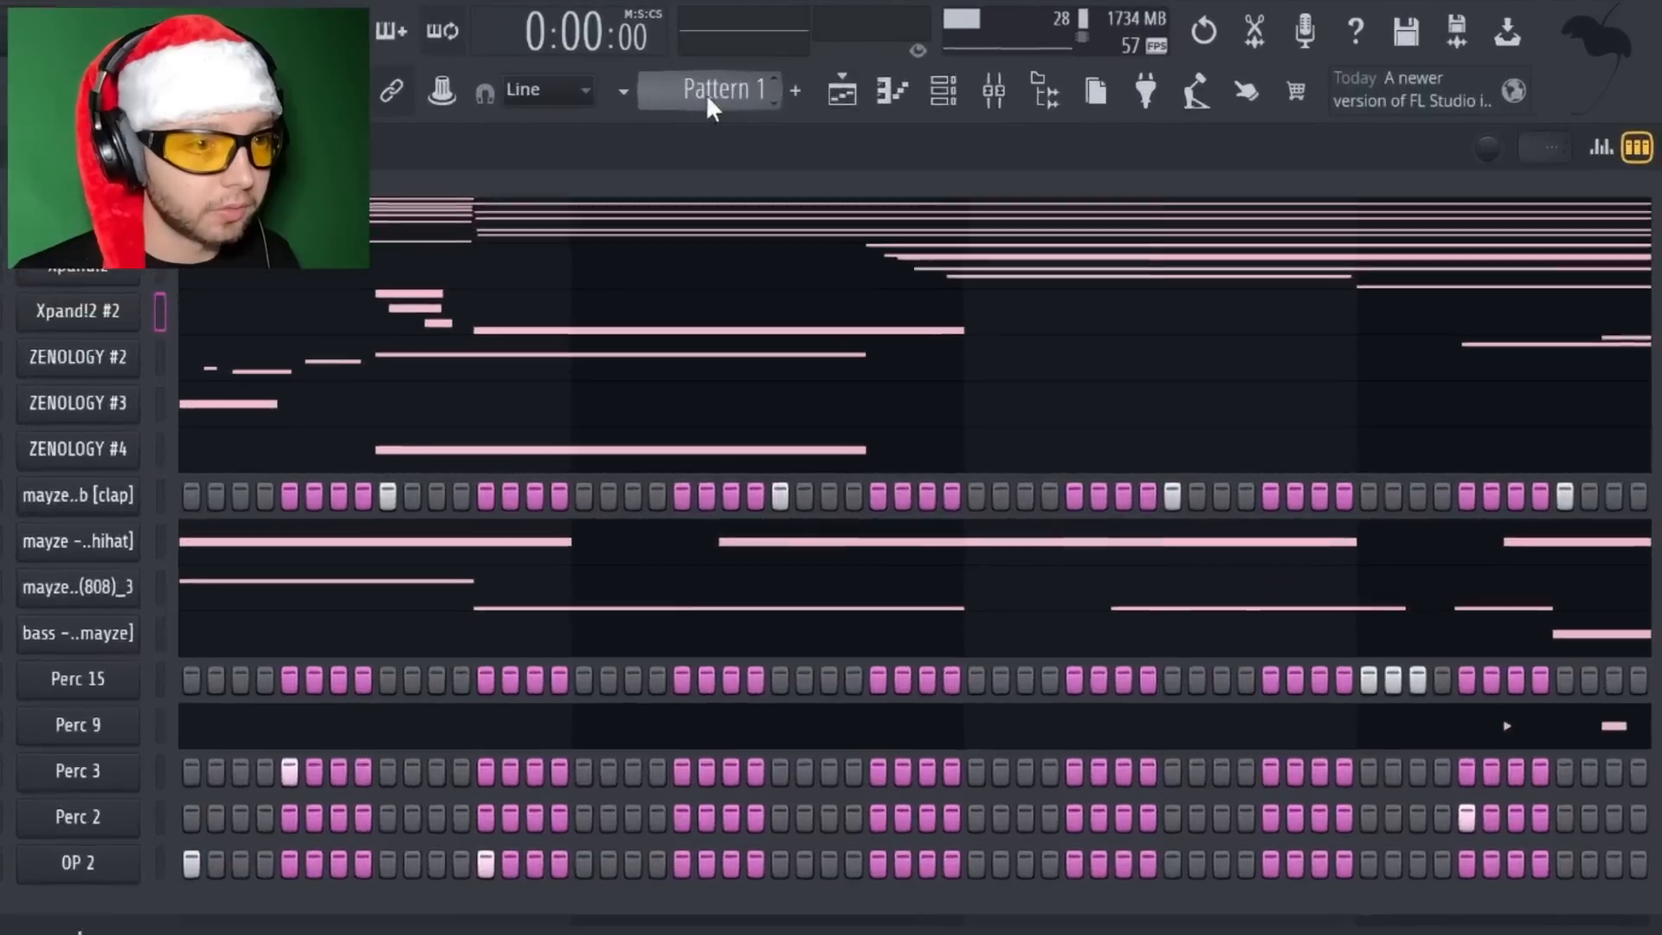
right_click(708, 98)
left_click(873, 604)
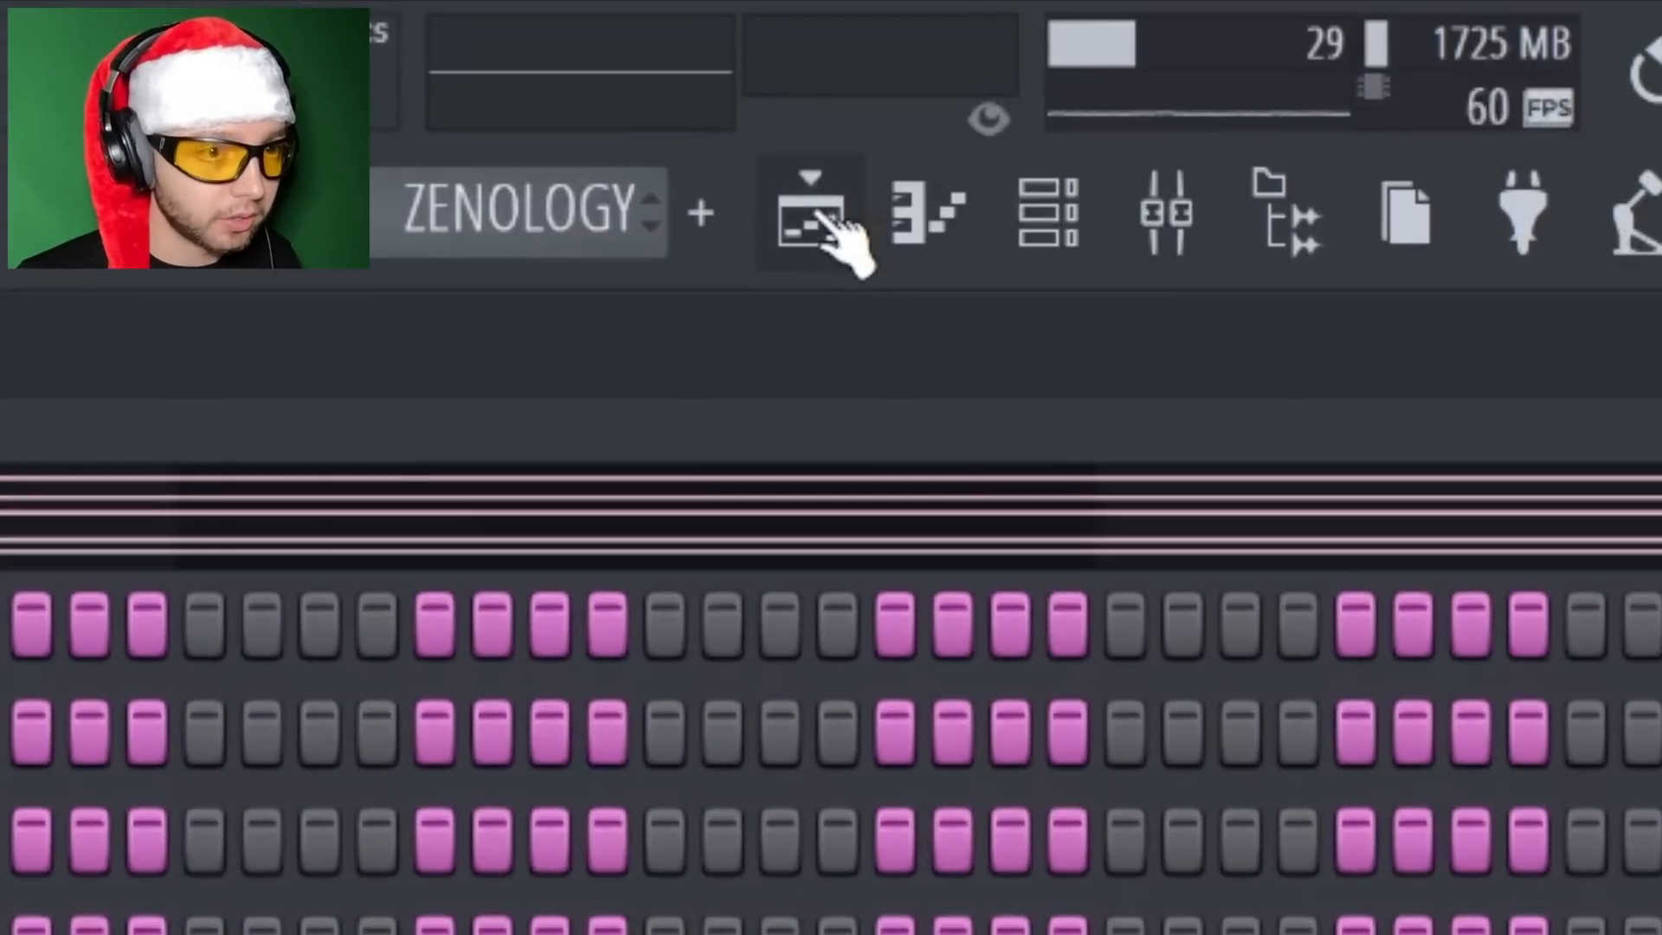
left_click(820, 221)
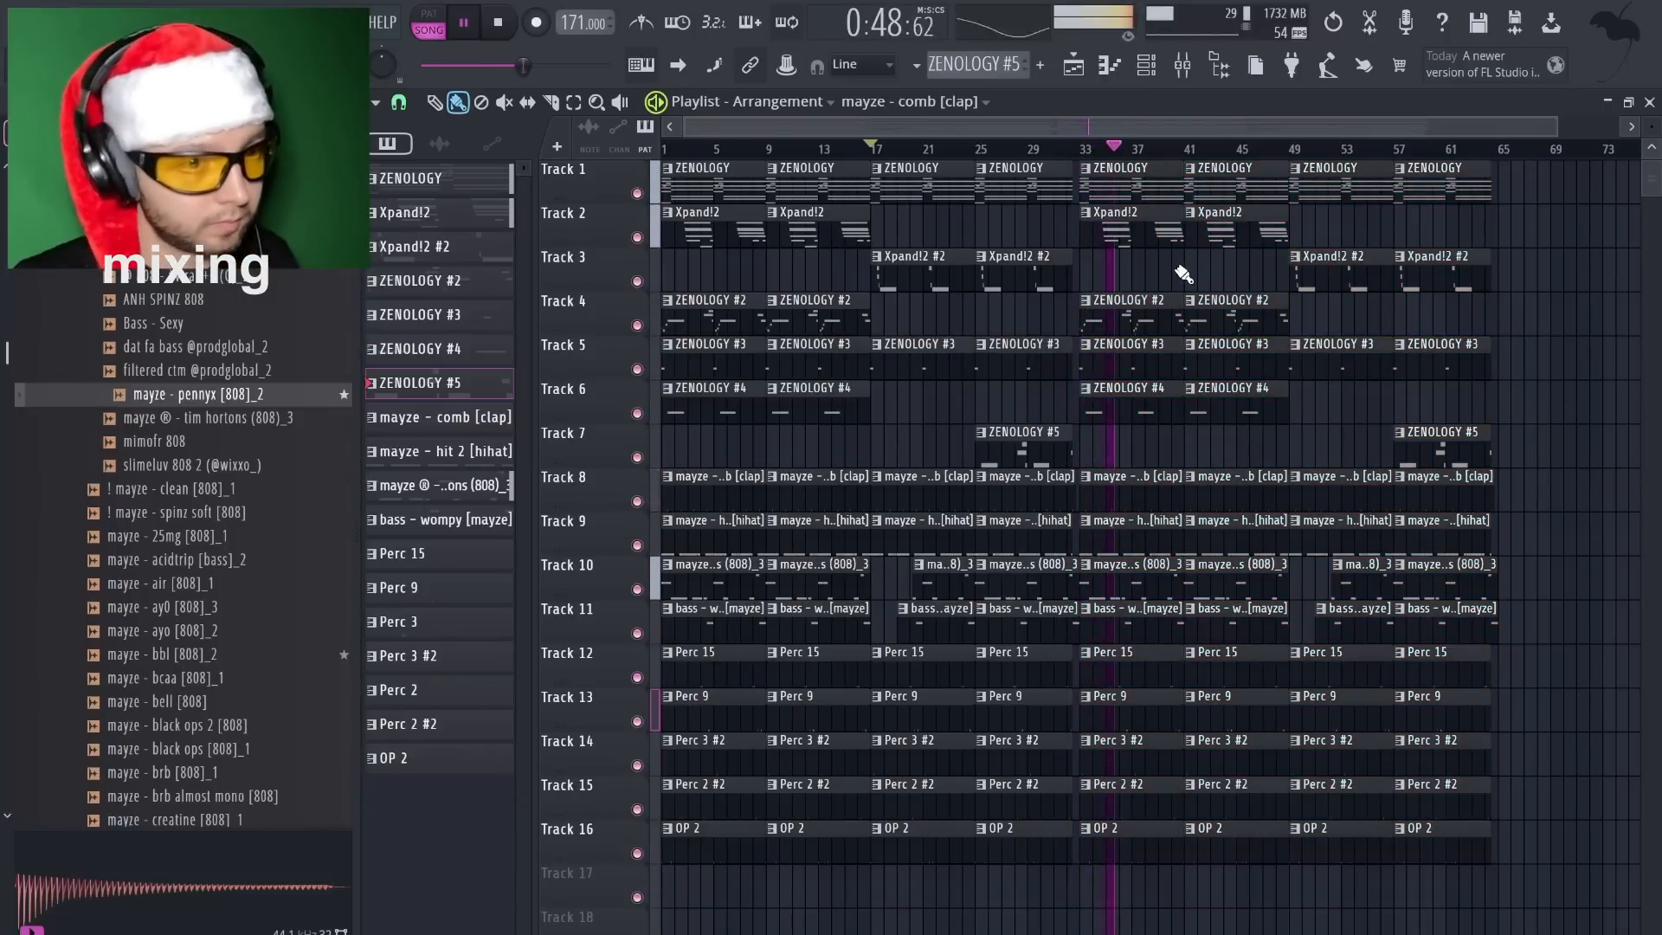
In the mixer, lower the tim hortons 808's level and cut ZENOLOGY #4's low band by 10.8 dB at 90 Hz
key("ctrl+Return")
left_click(1183, 65)
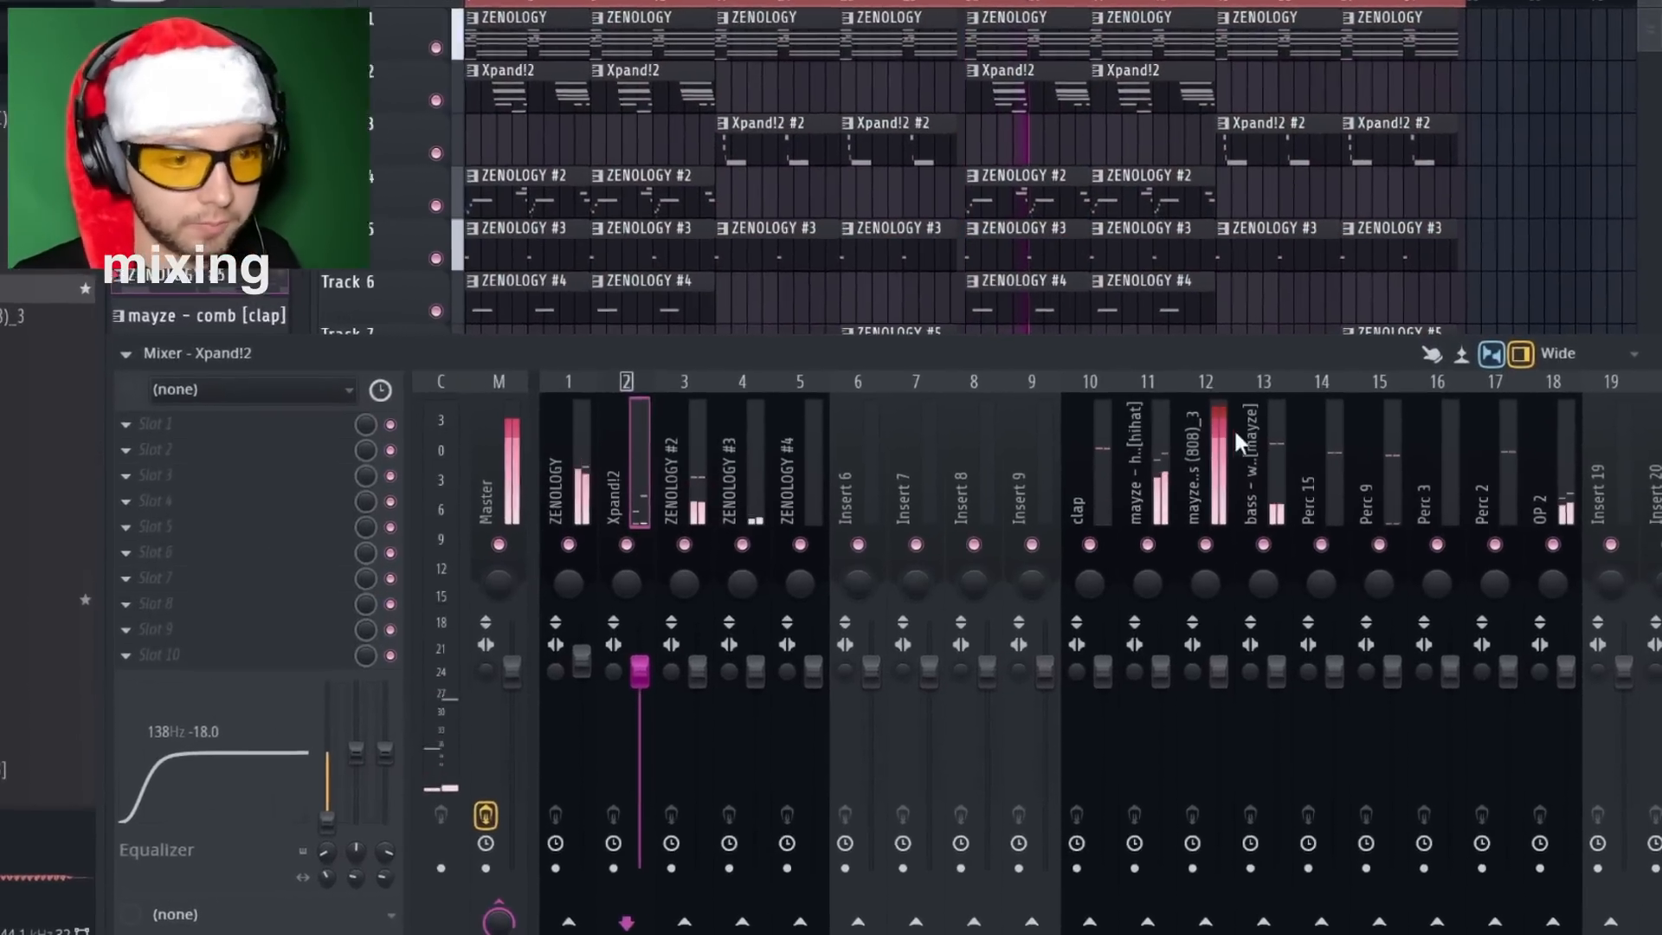
left_click(1231, 433)
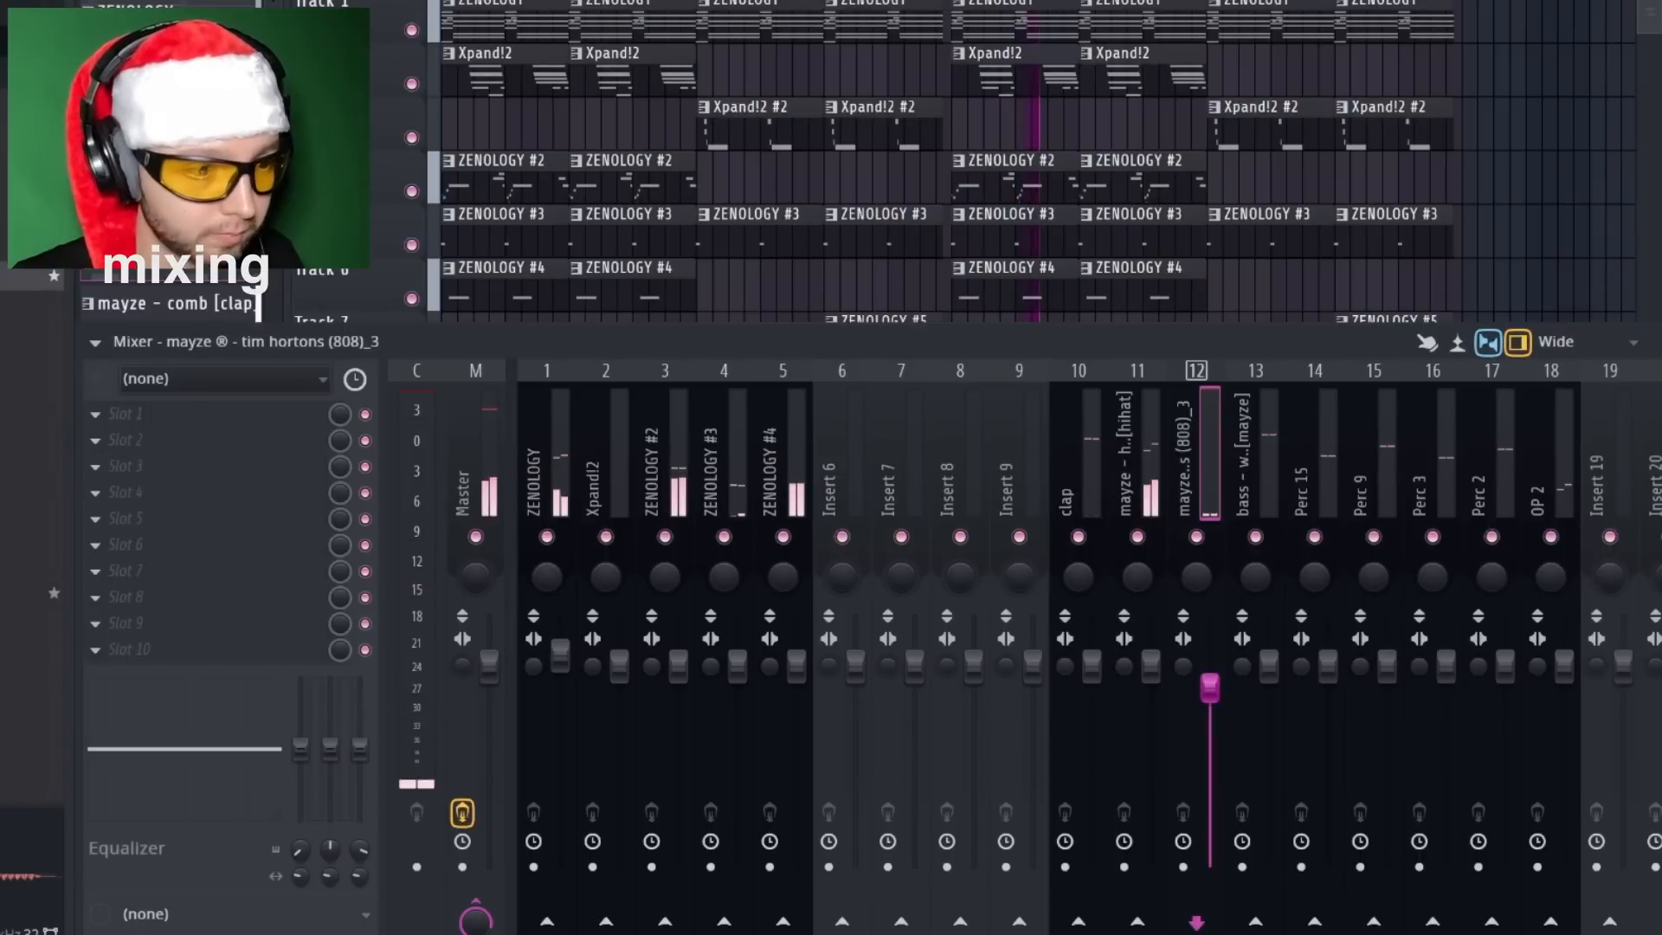
left_click(775, 465)
left_click_drag(300, 746, 300, 788)
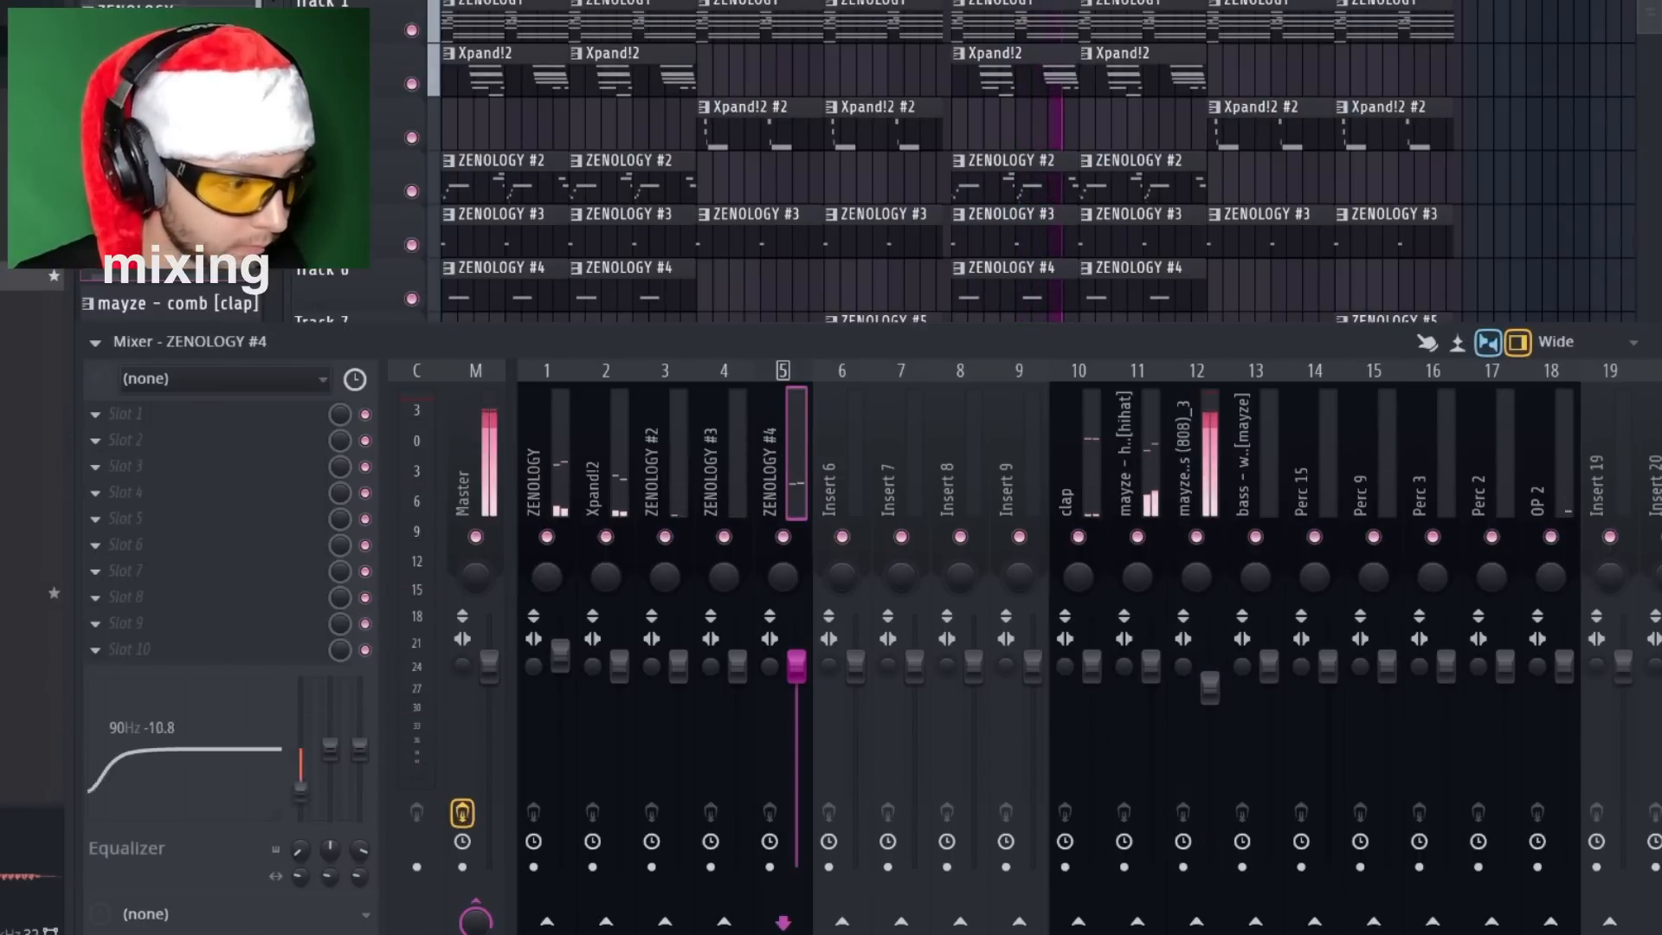
Raise the clap's mixer level and nudge the hi-hat's level up slightly
left_click(1209, 433)
left_click(1085, 511)
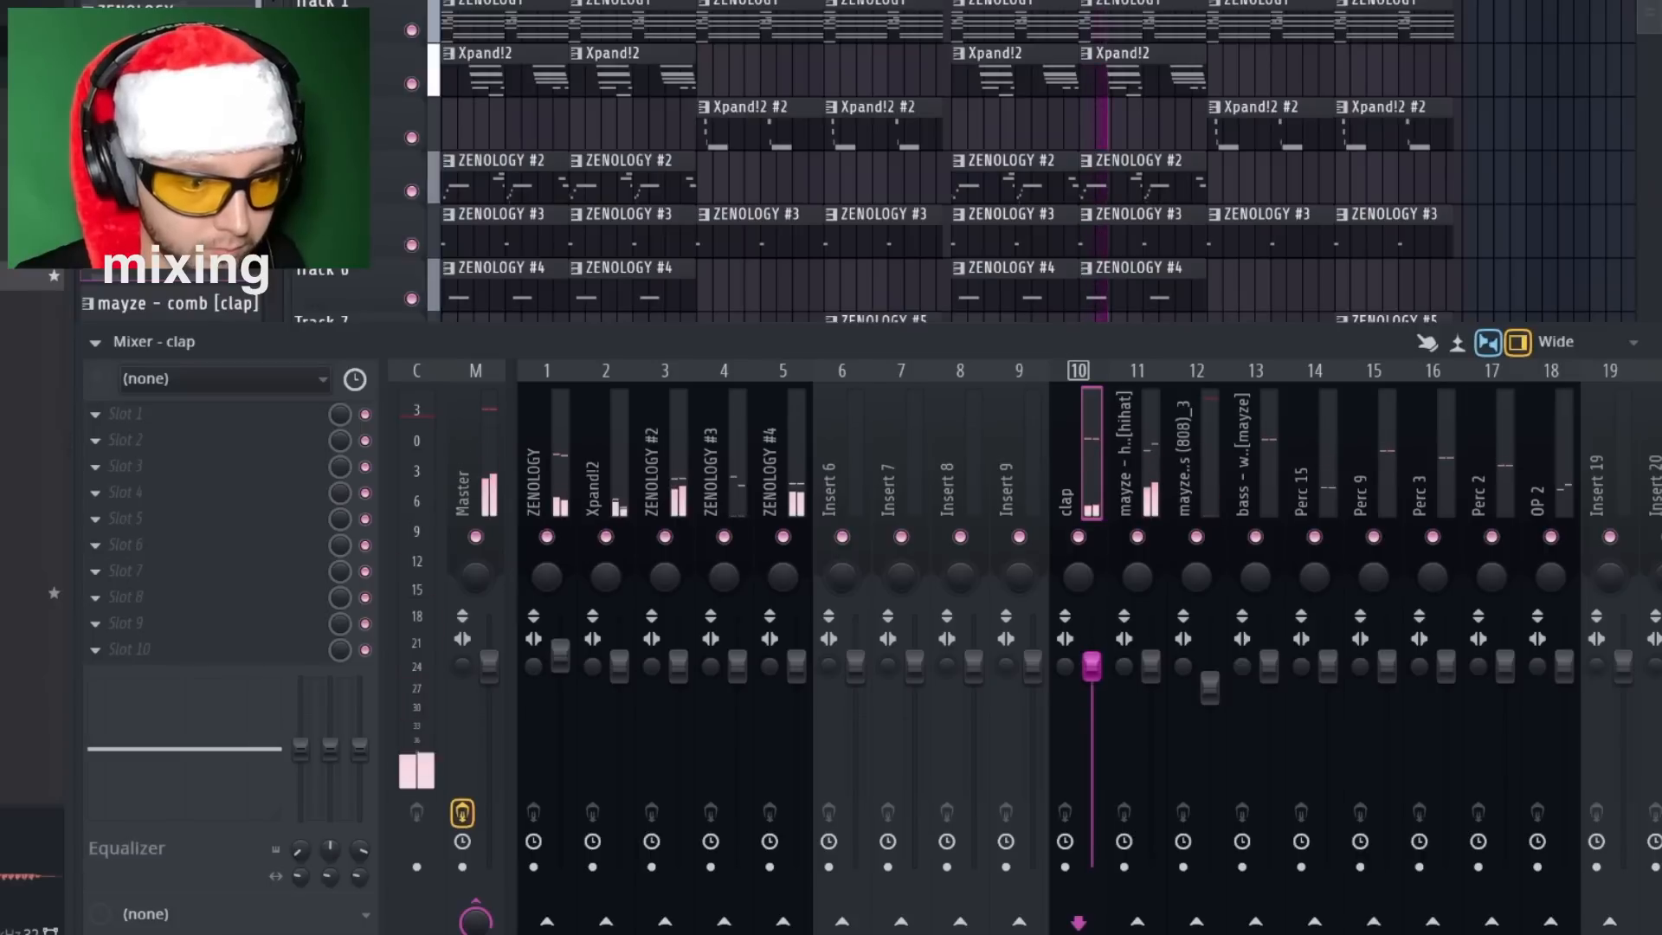
left_click(1150, 662)
left_click(1089, 645)
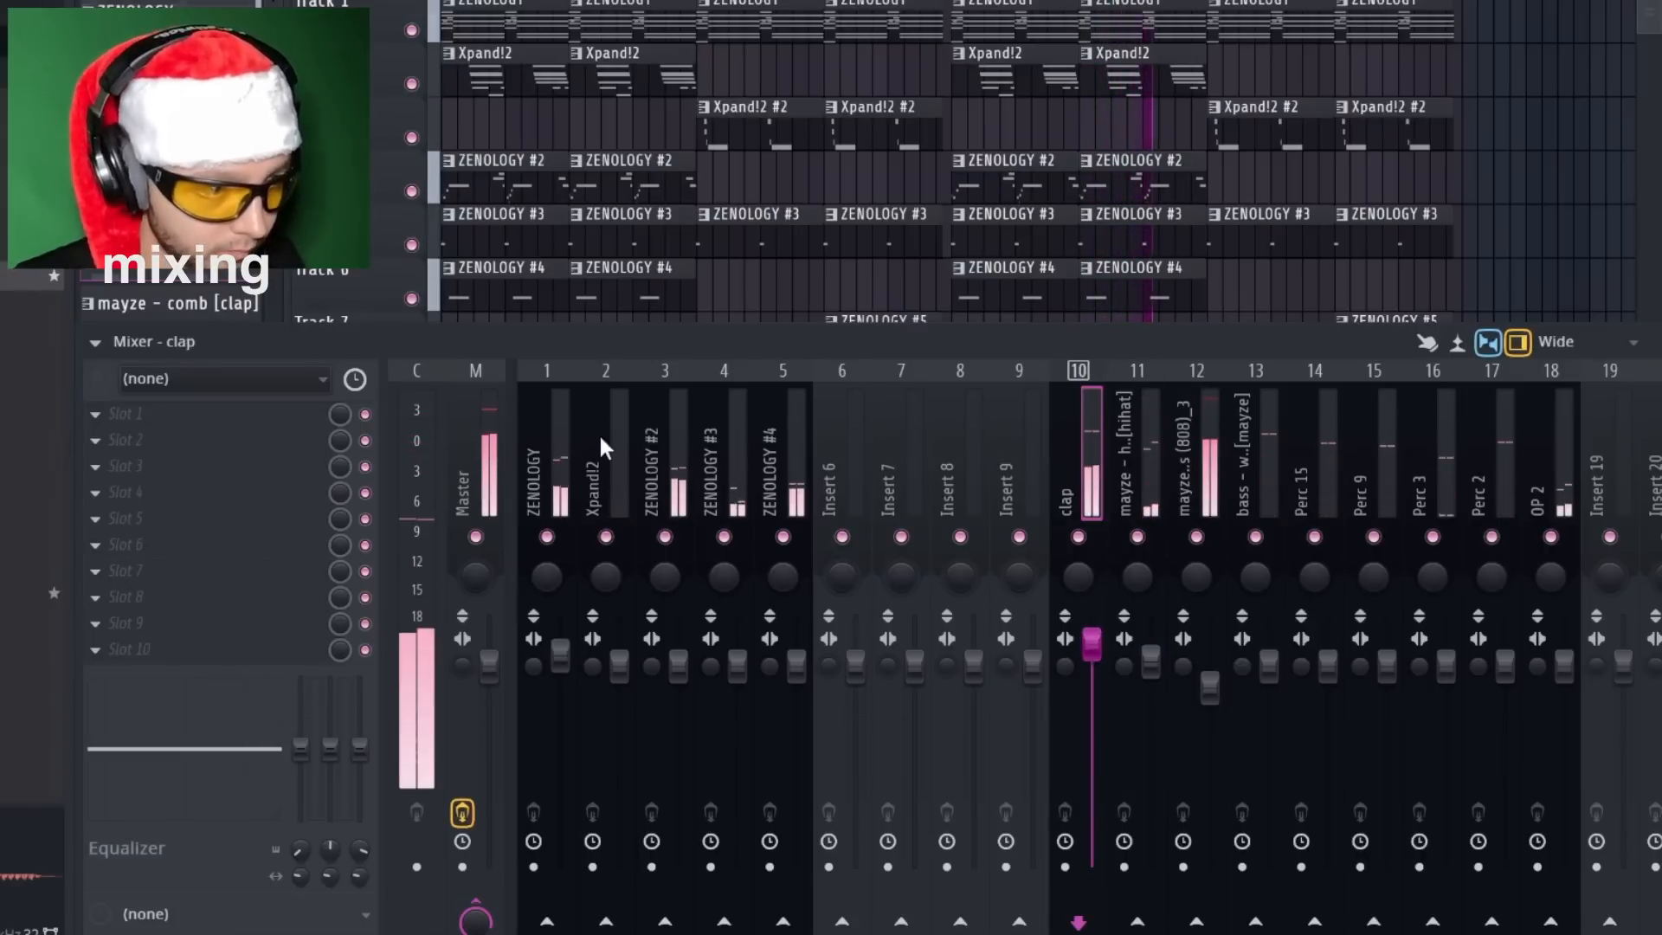
Cut ZENOLOGY #2's low band by 18 dB at 143 Hz and raise the first ZENOLOGY track's level slightly
left_click(563, 445)
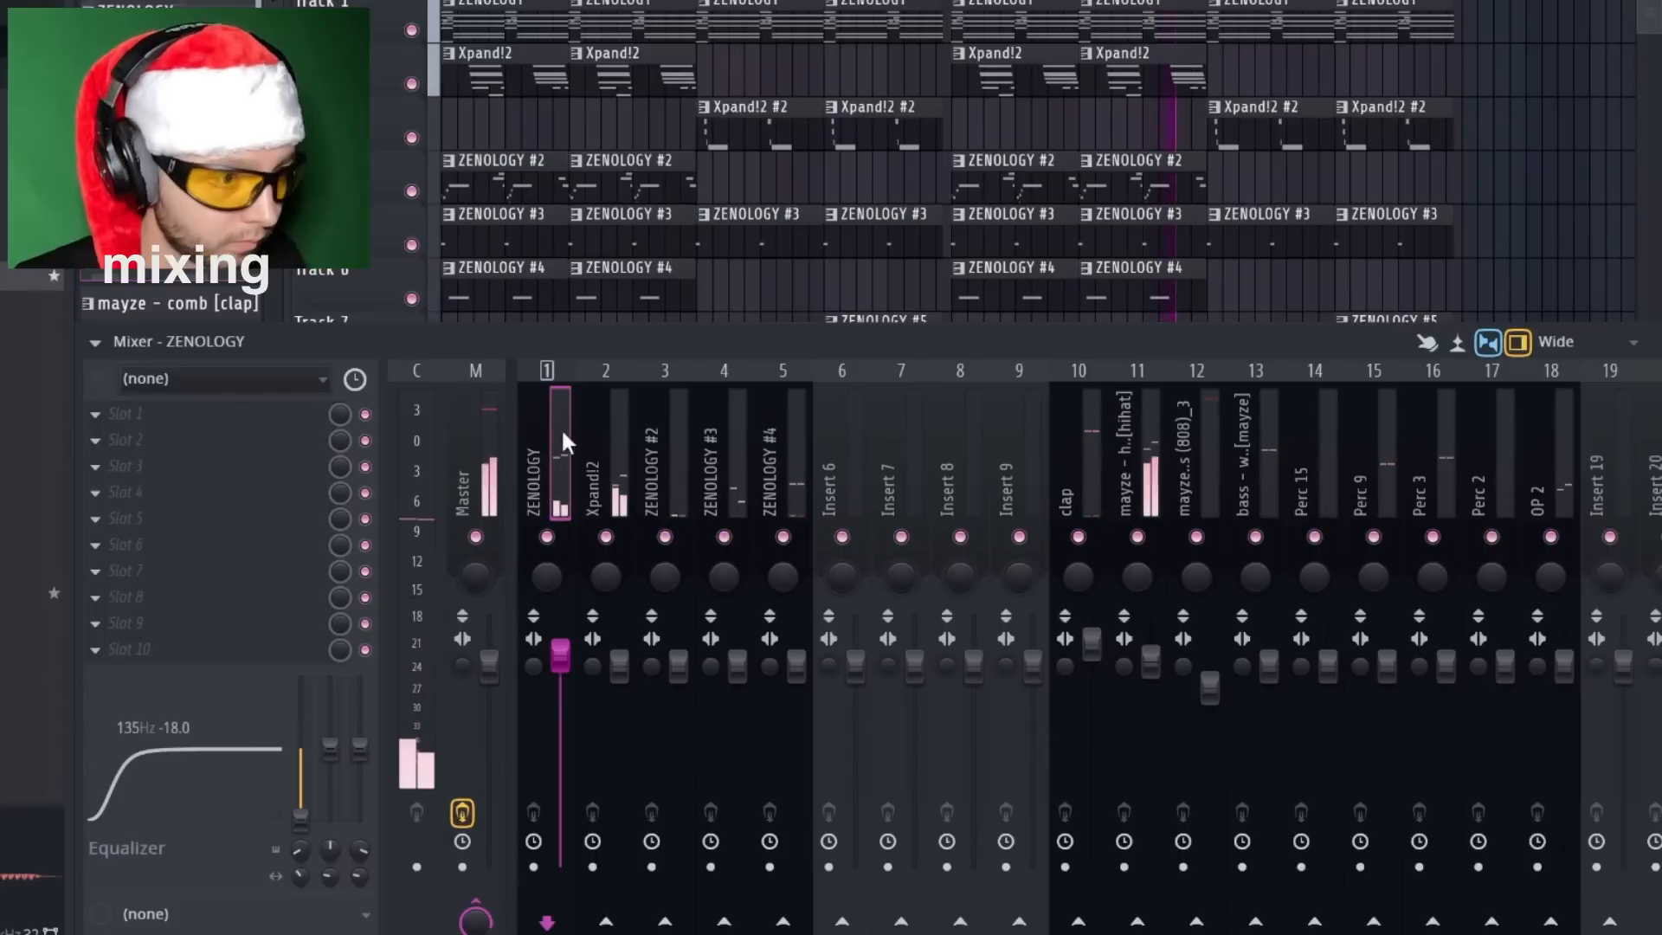
left_click(627, 447)
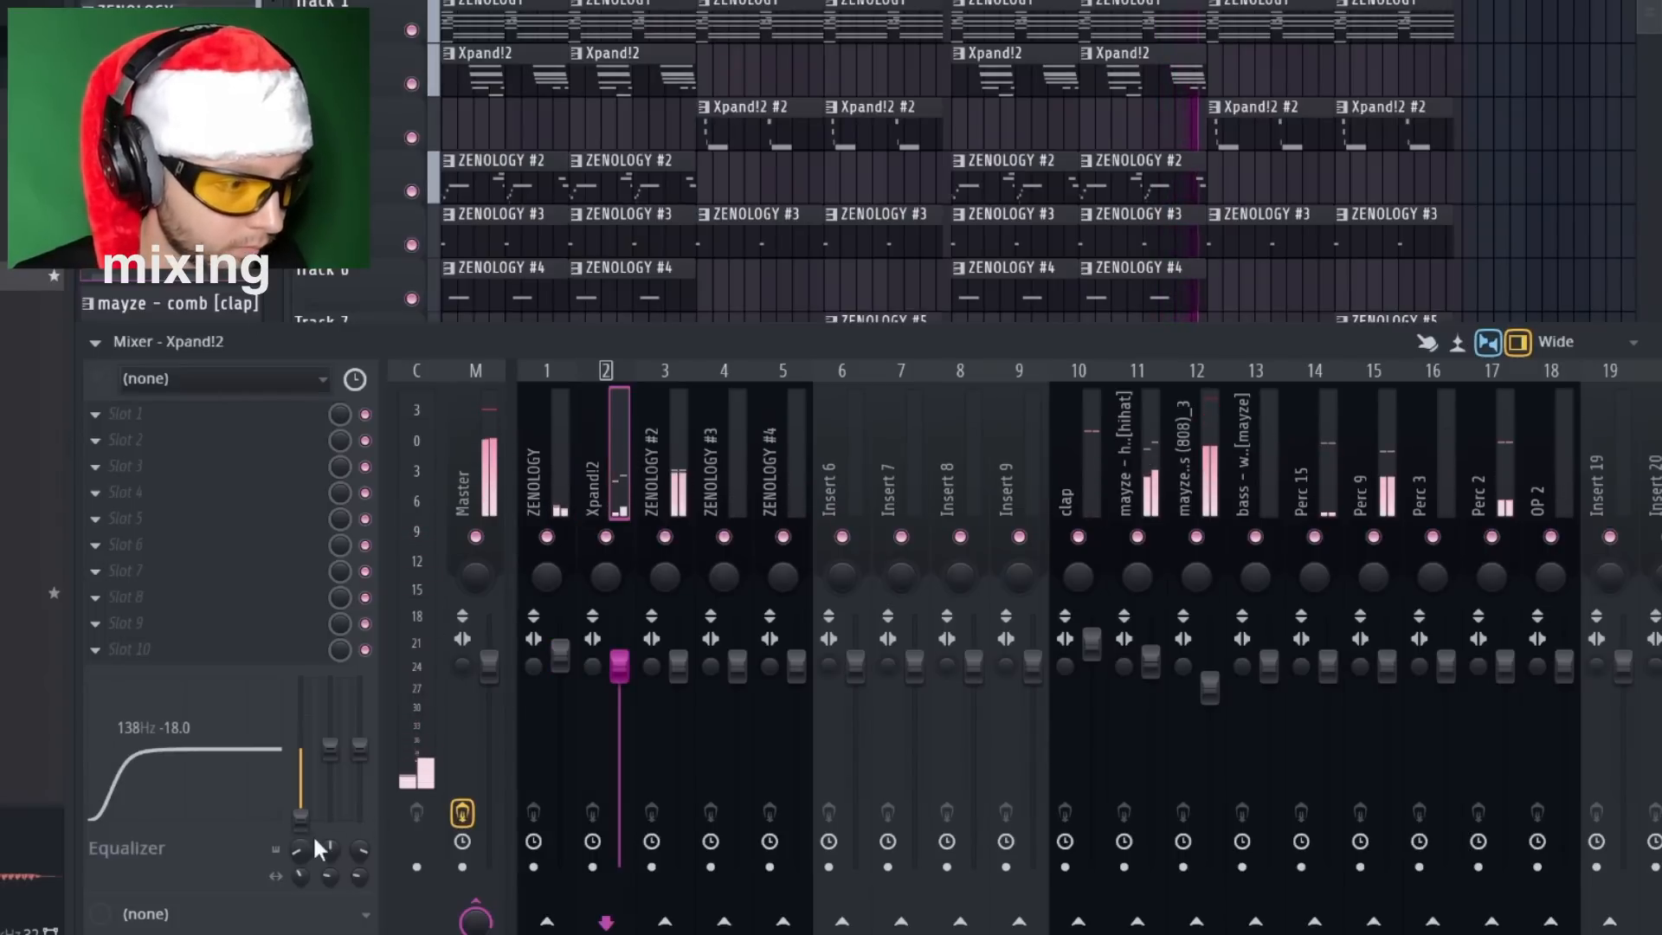
left_click_drag(301, 852, 302, 842)
left_click(674, 426)
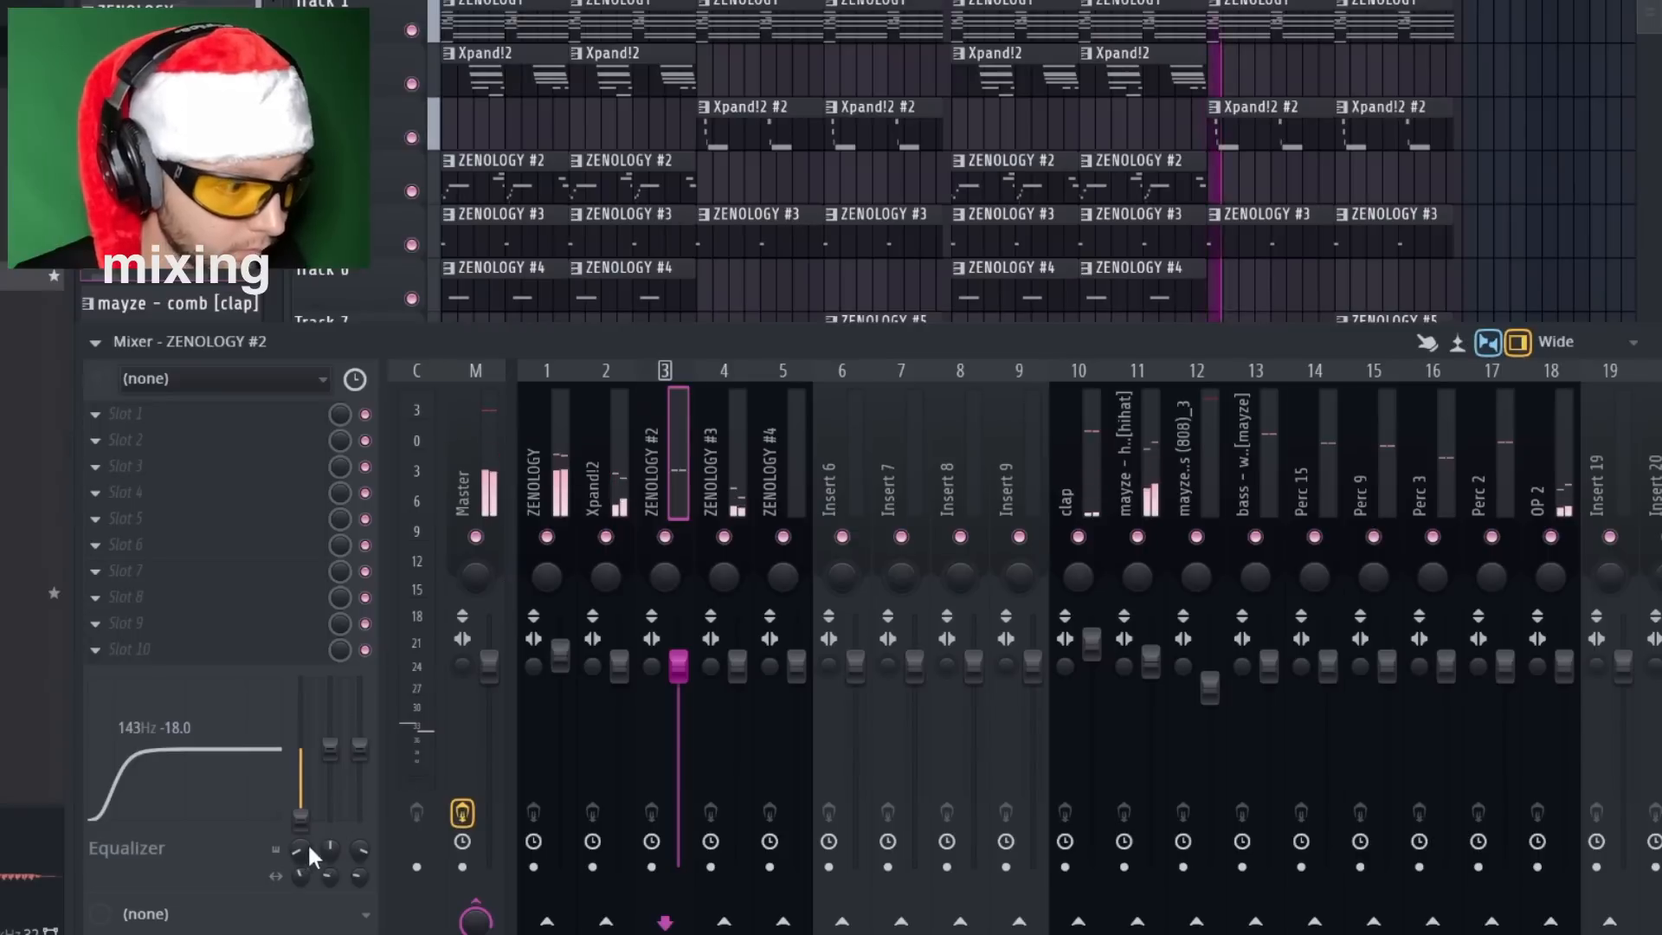
left_click(564, 449)
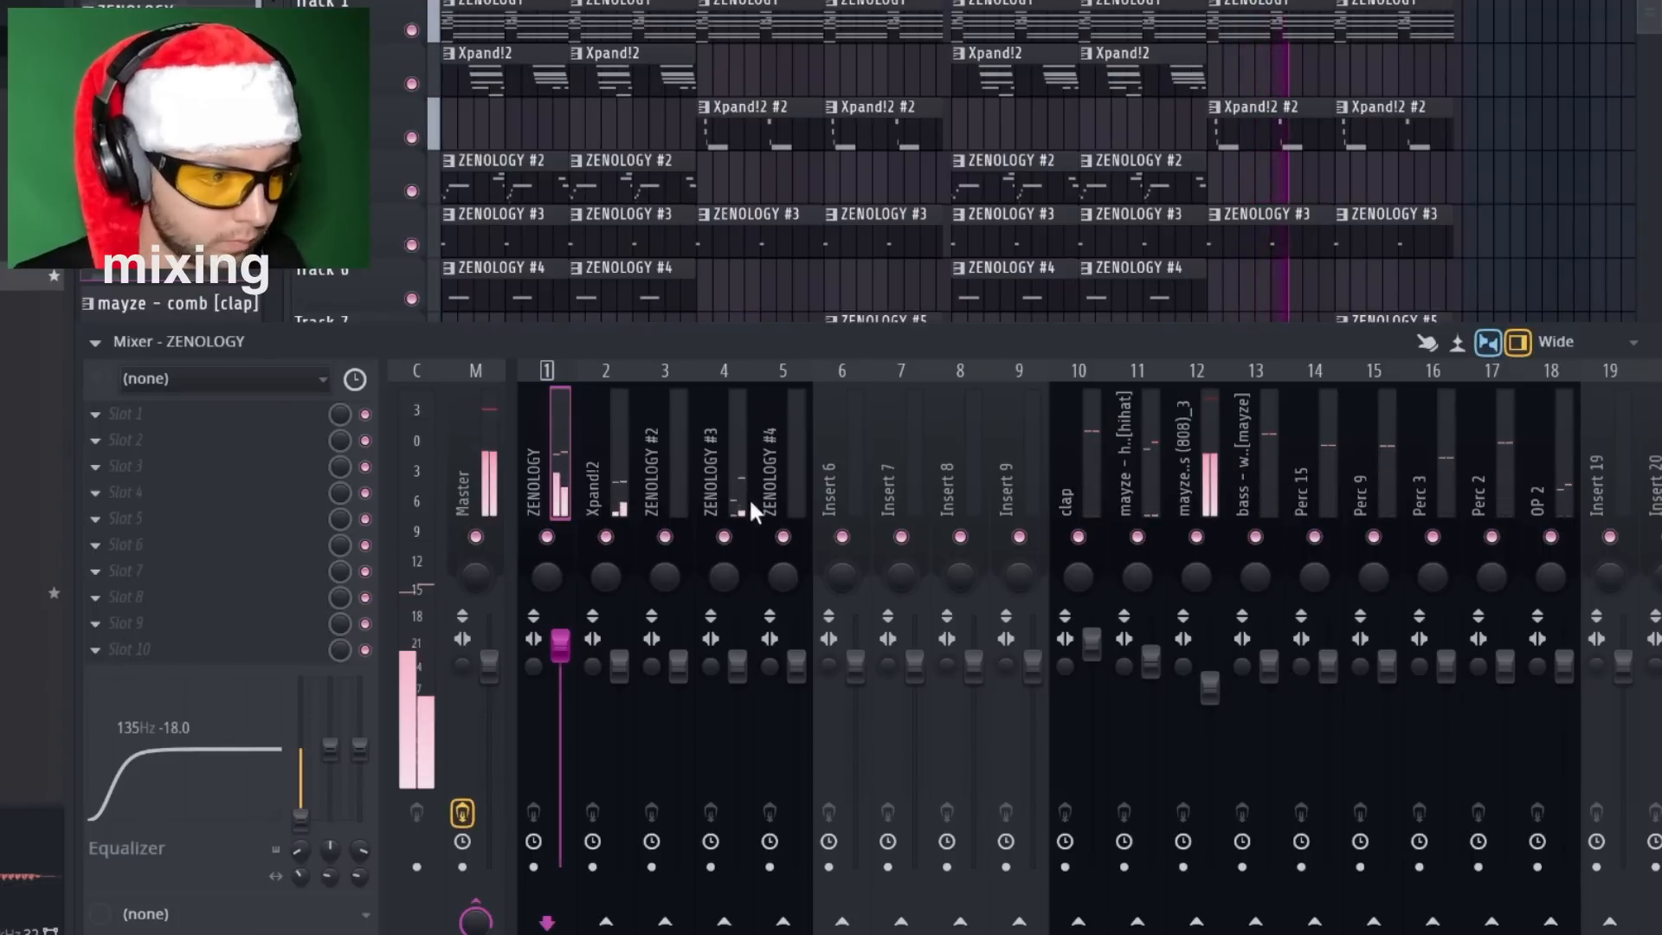
left_click(729, 438)
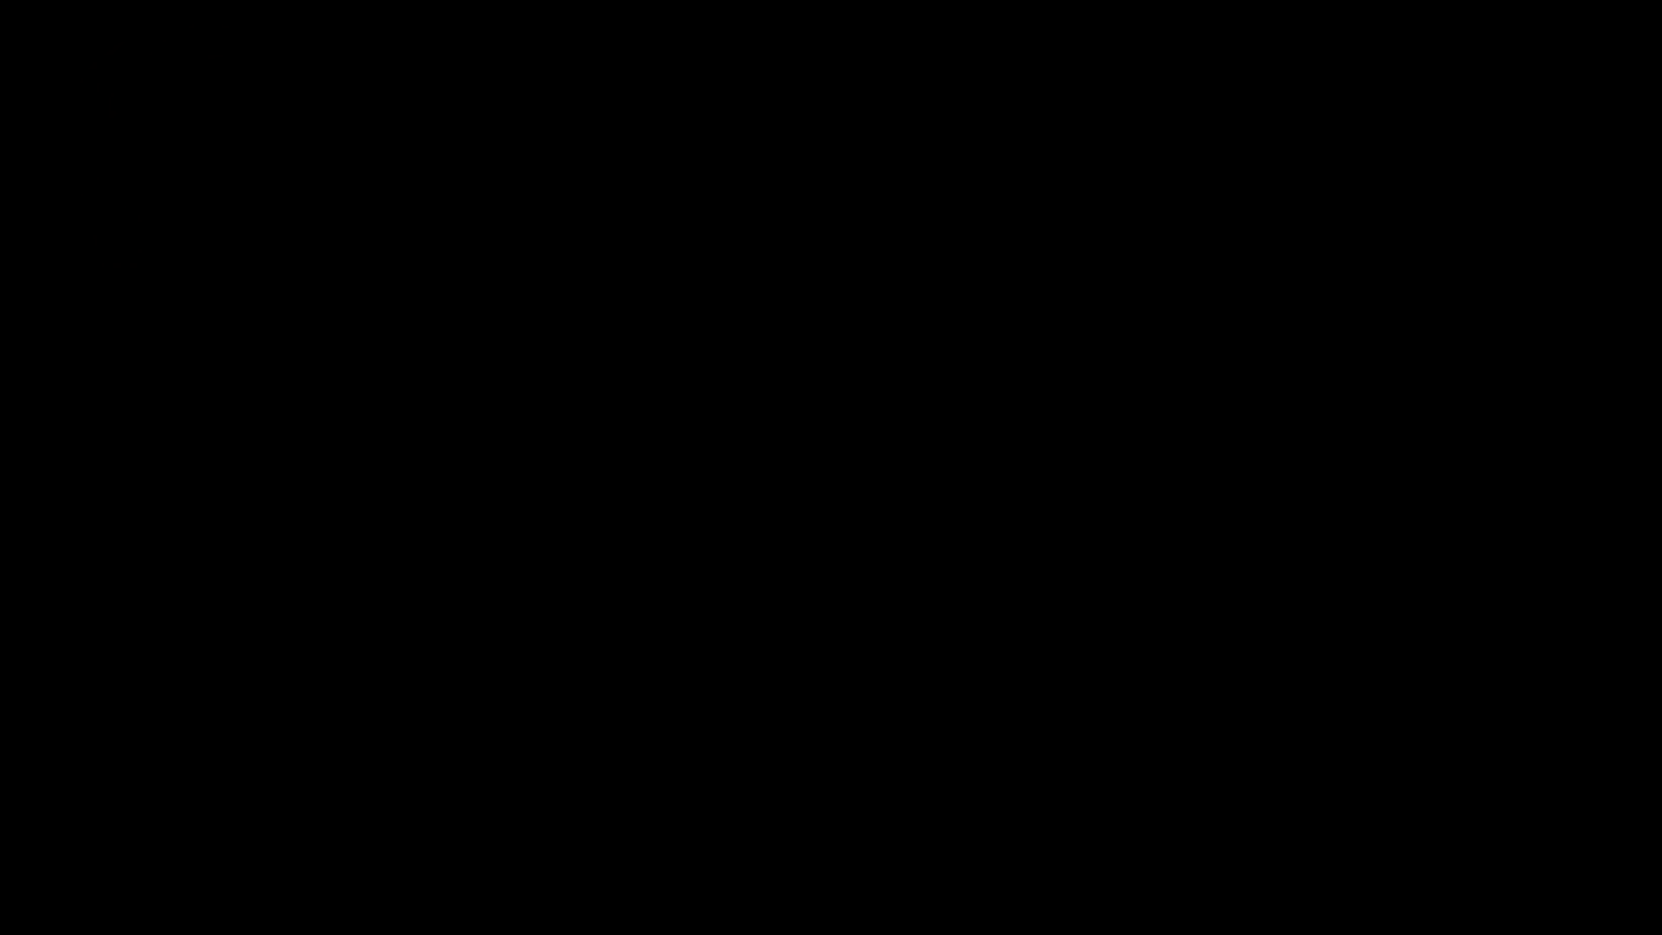
Export the finished beat to audio and, in the vocal project, open the audio input choices for the biggie main mixer track
key("super+shift+r")
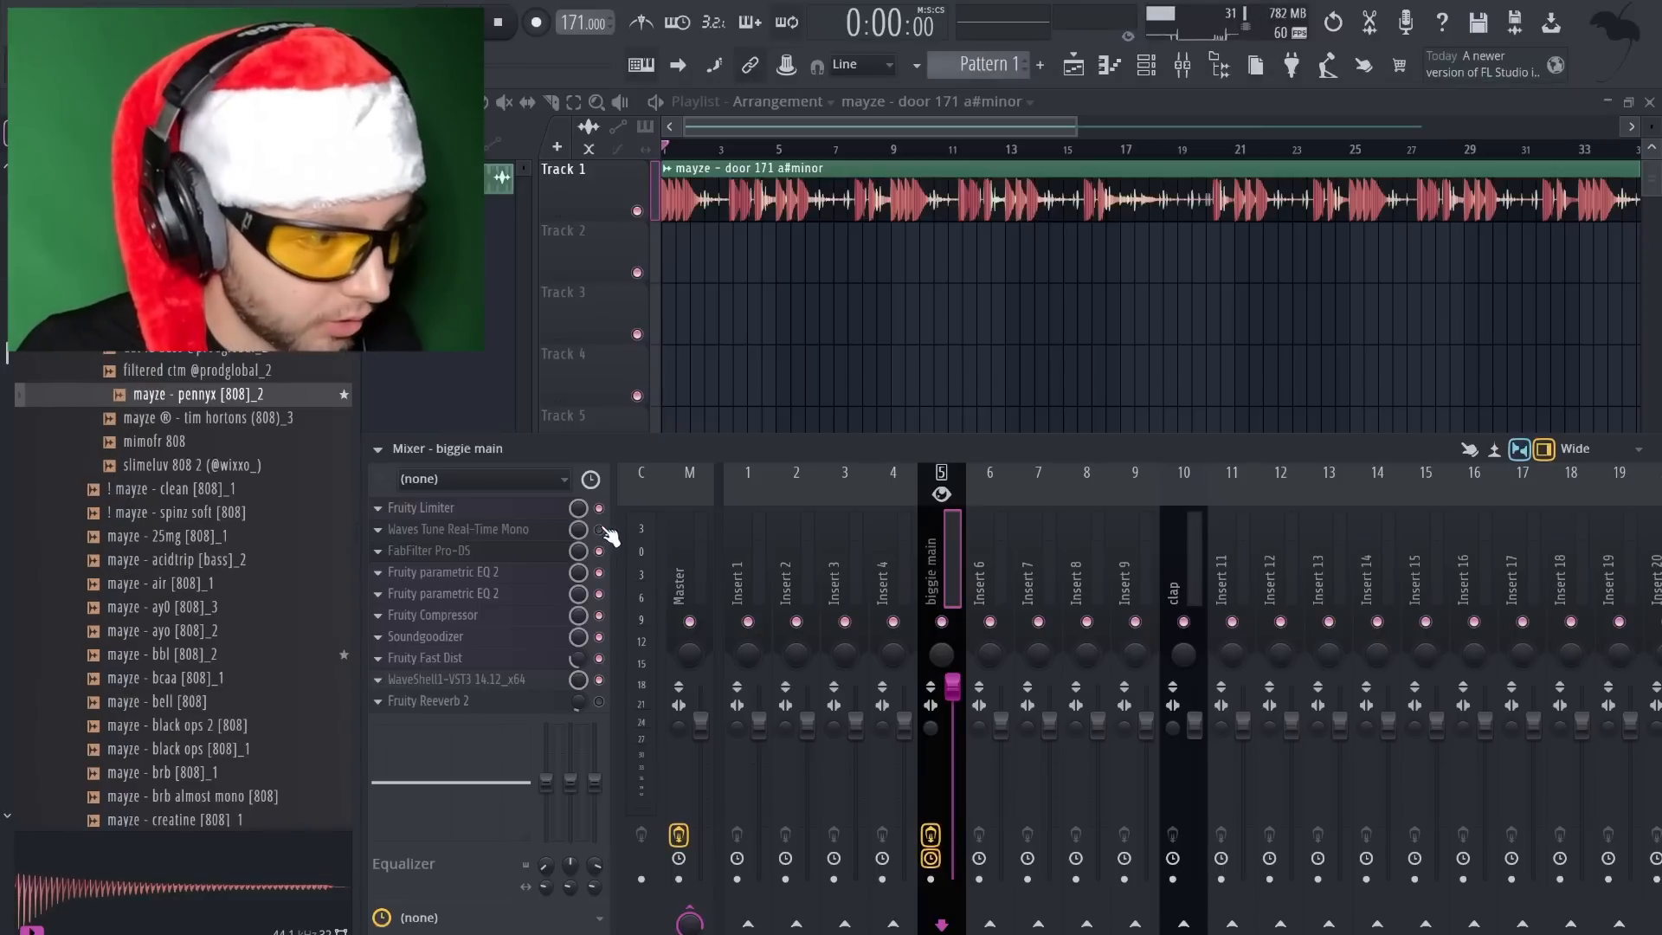
left_click(479, 481)
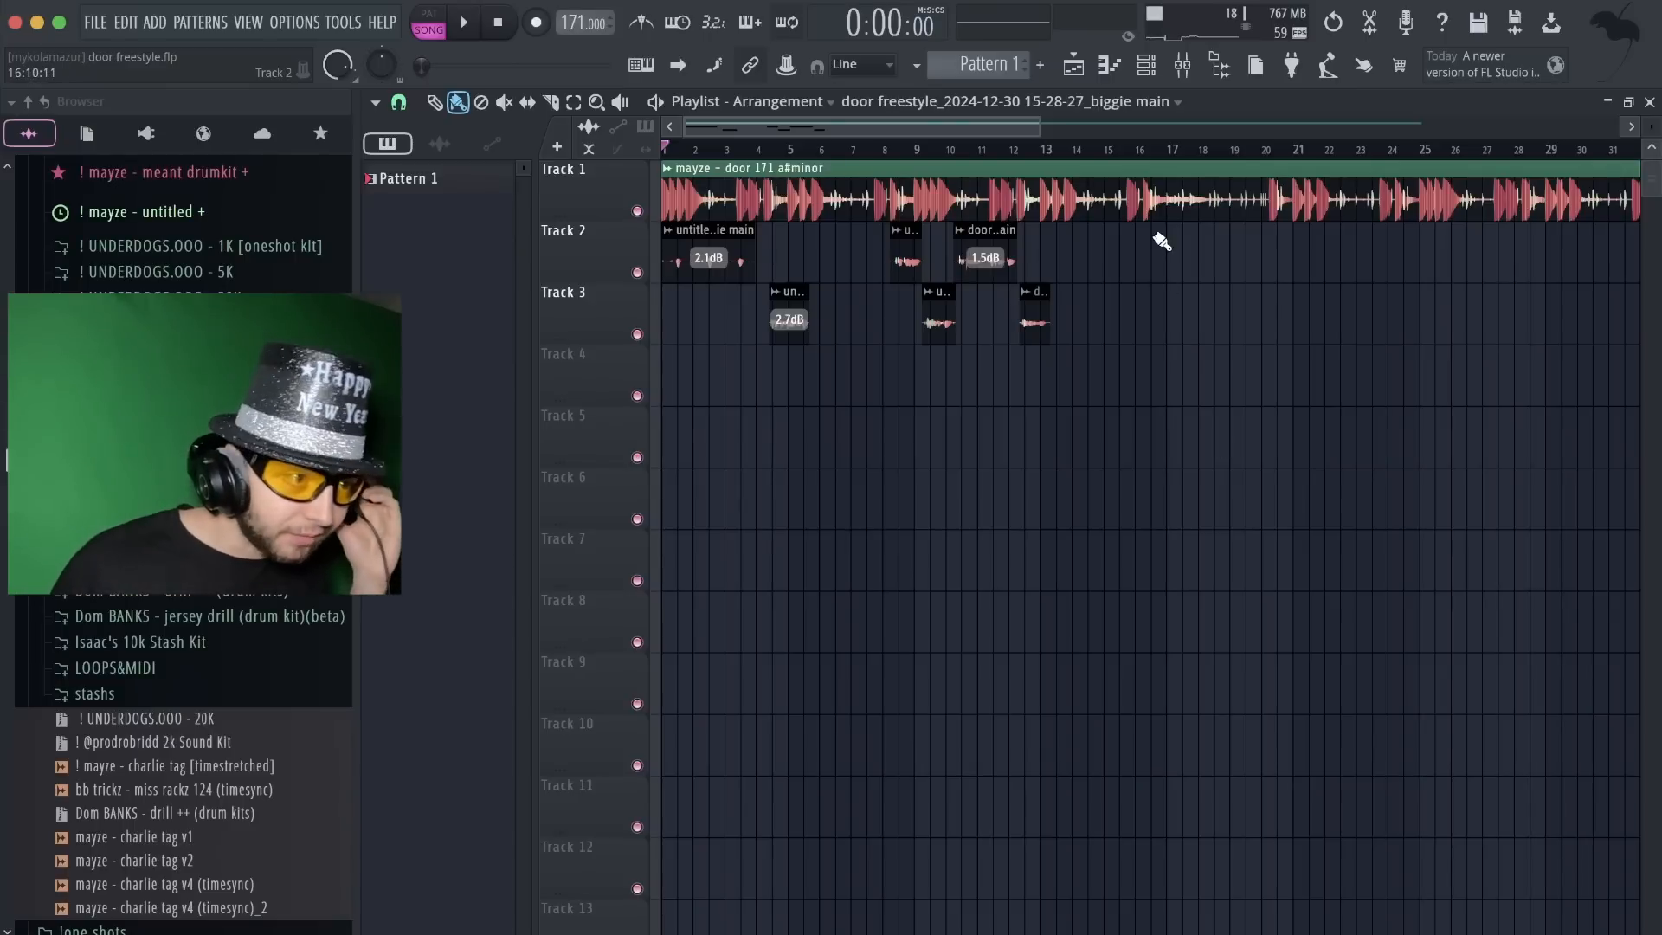
Play back the door freestyle arrangement with its vocal clips over the beat from the start
key("space")
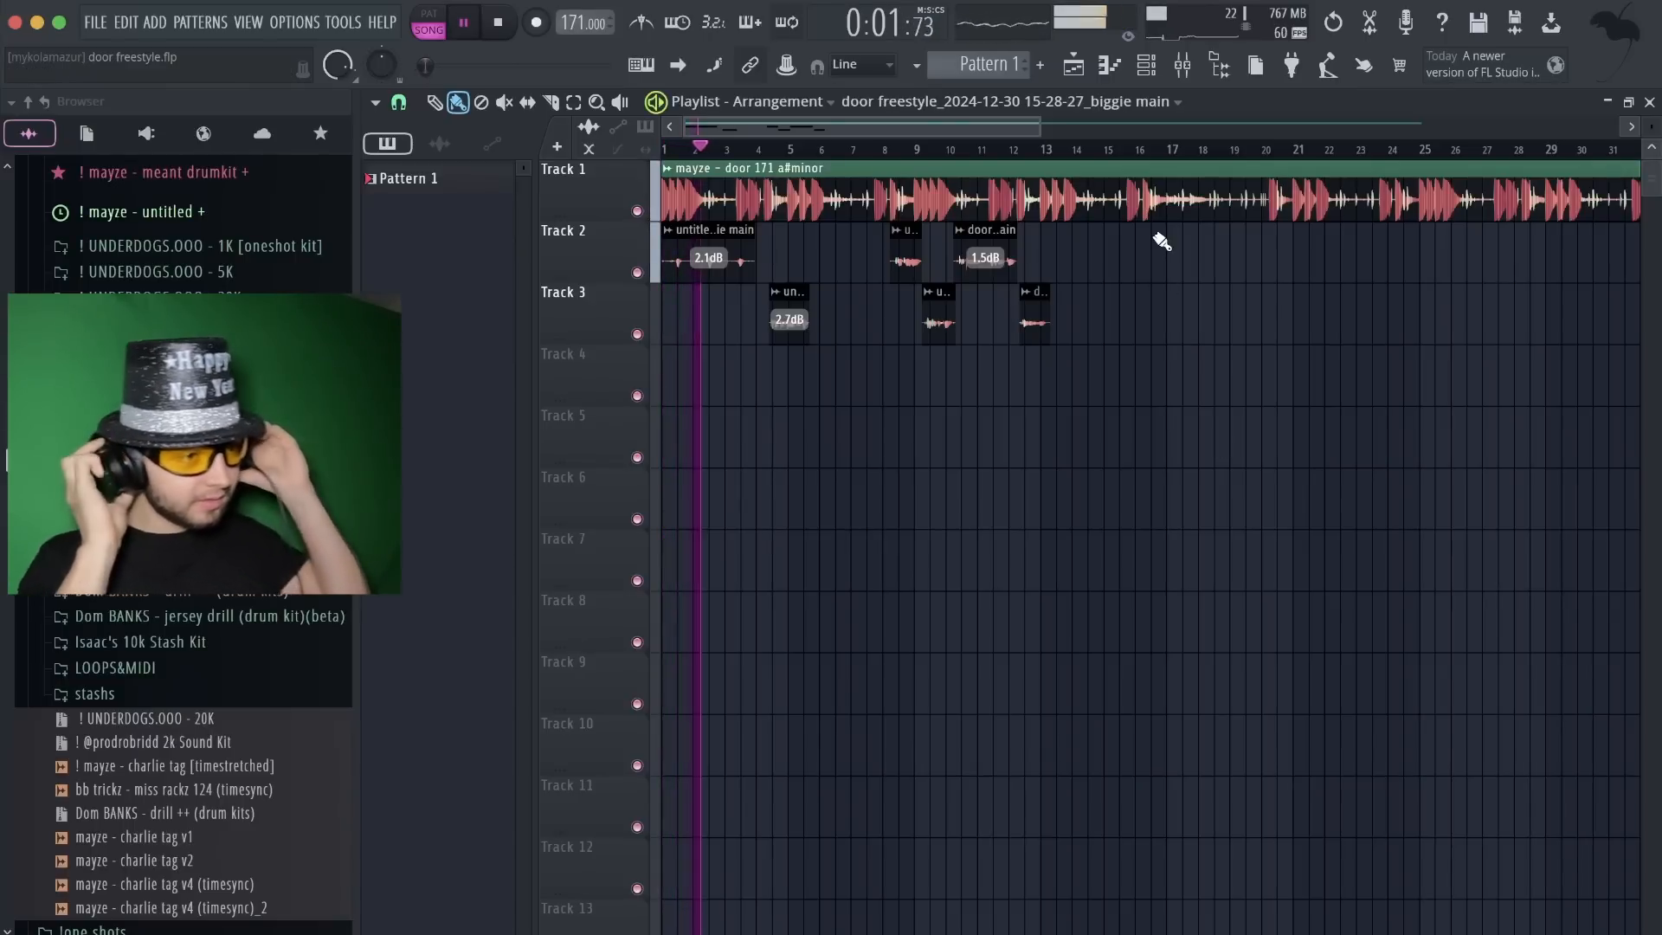